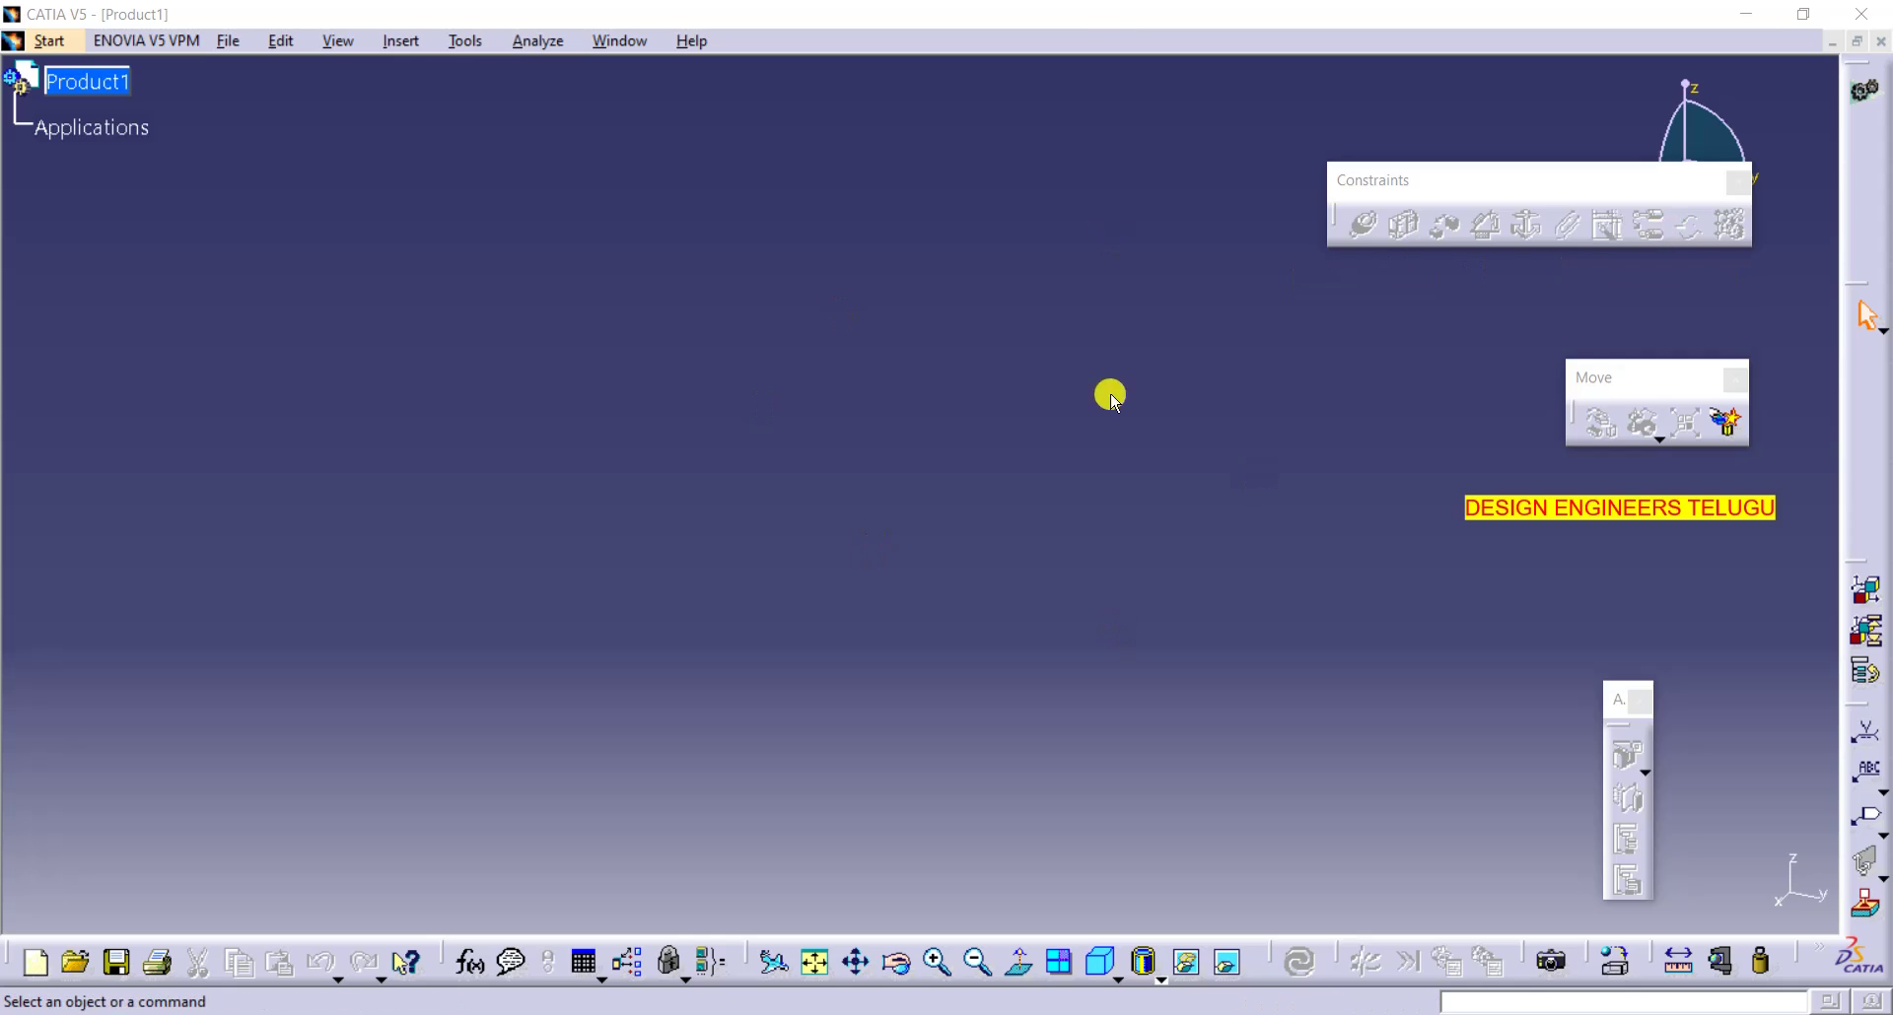
# - Insert the existing part file "base" into Product1 and display it in the isometric view
pyautogui.click(968, 358)
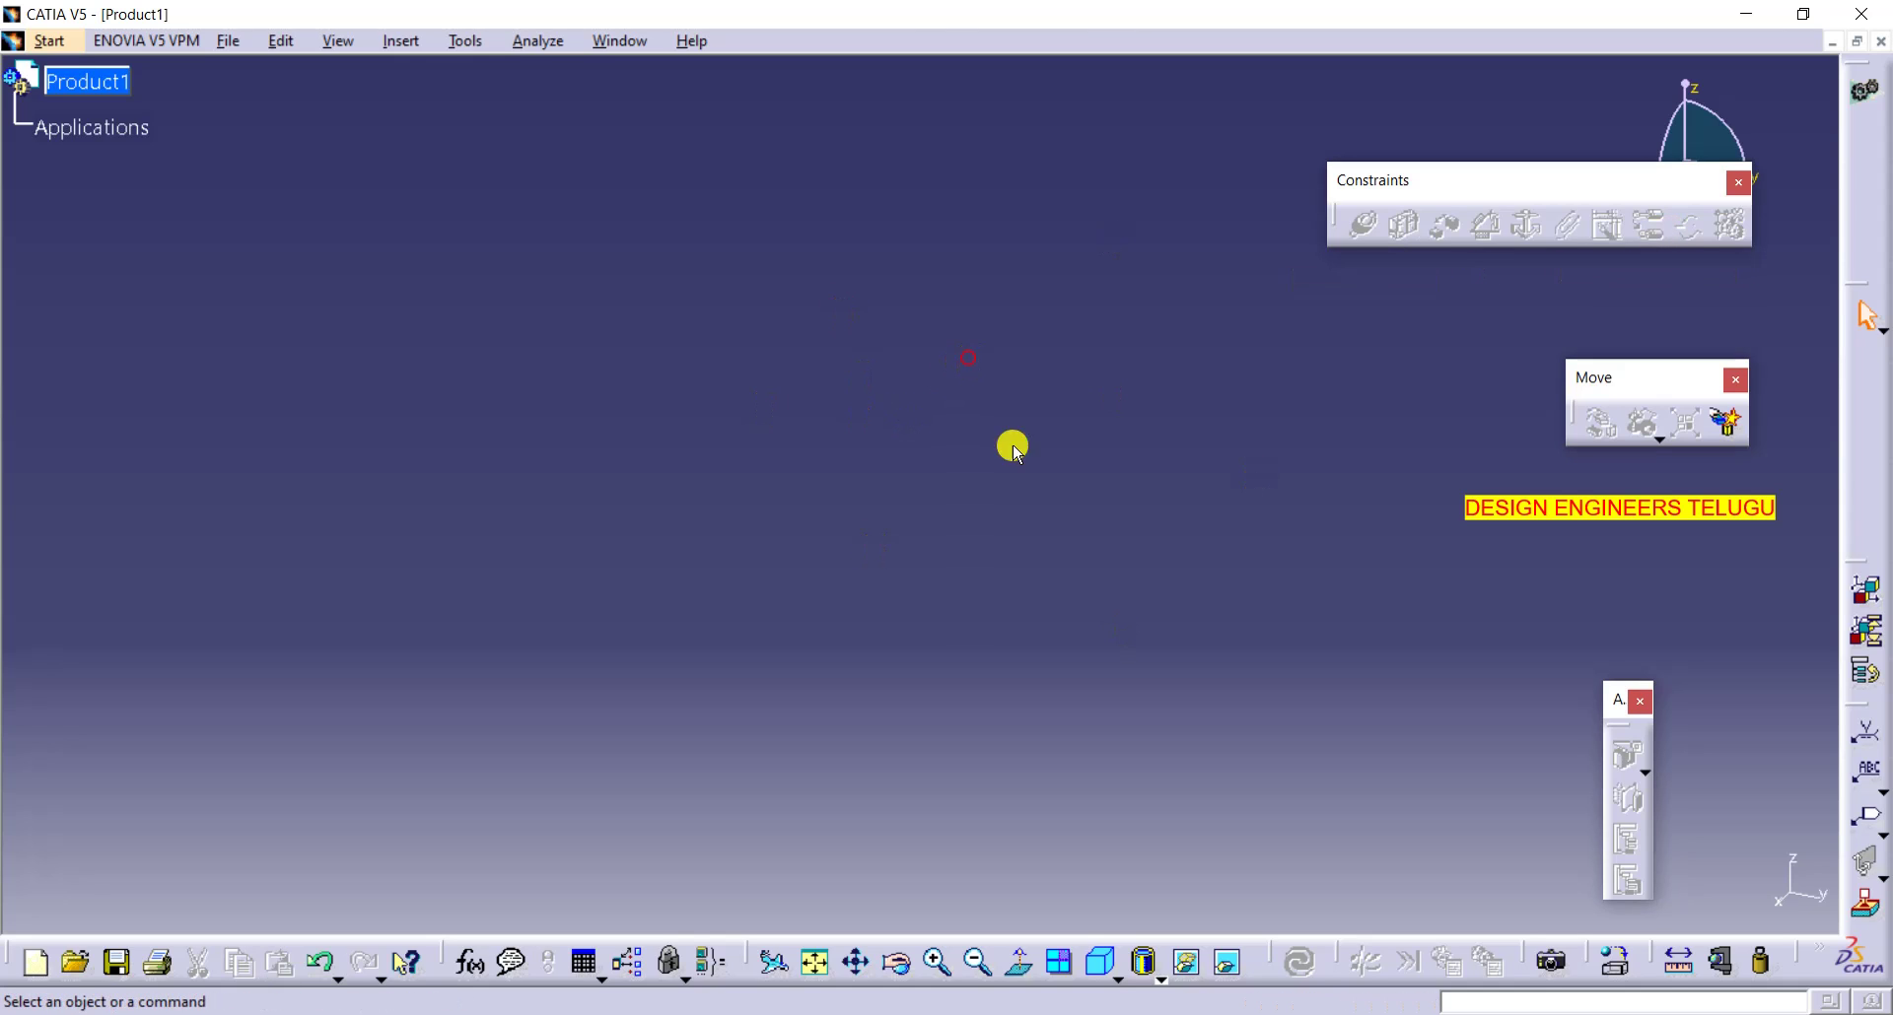
pyautogui.click(801, 956)
pyautogui.rightClick(125, 82)
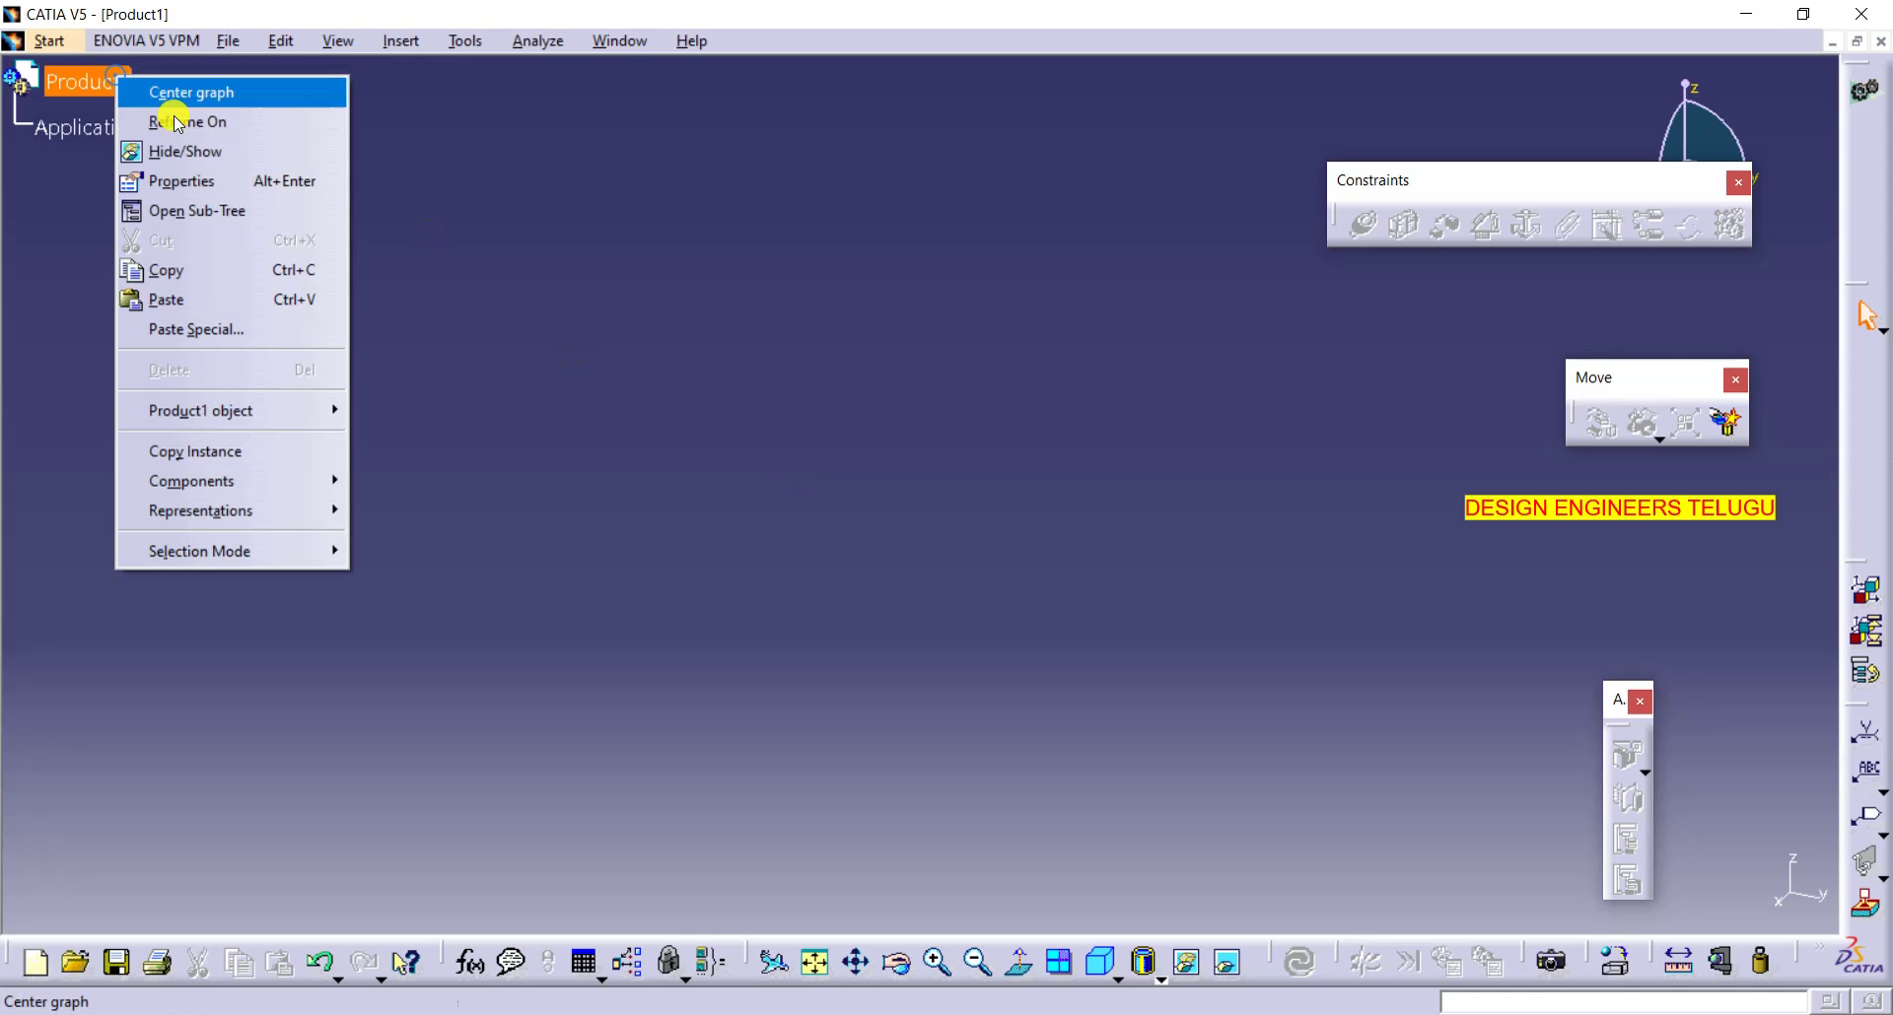
pyautogui.moveTo(320, 481)
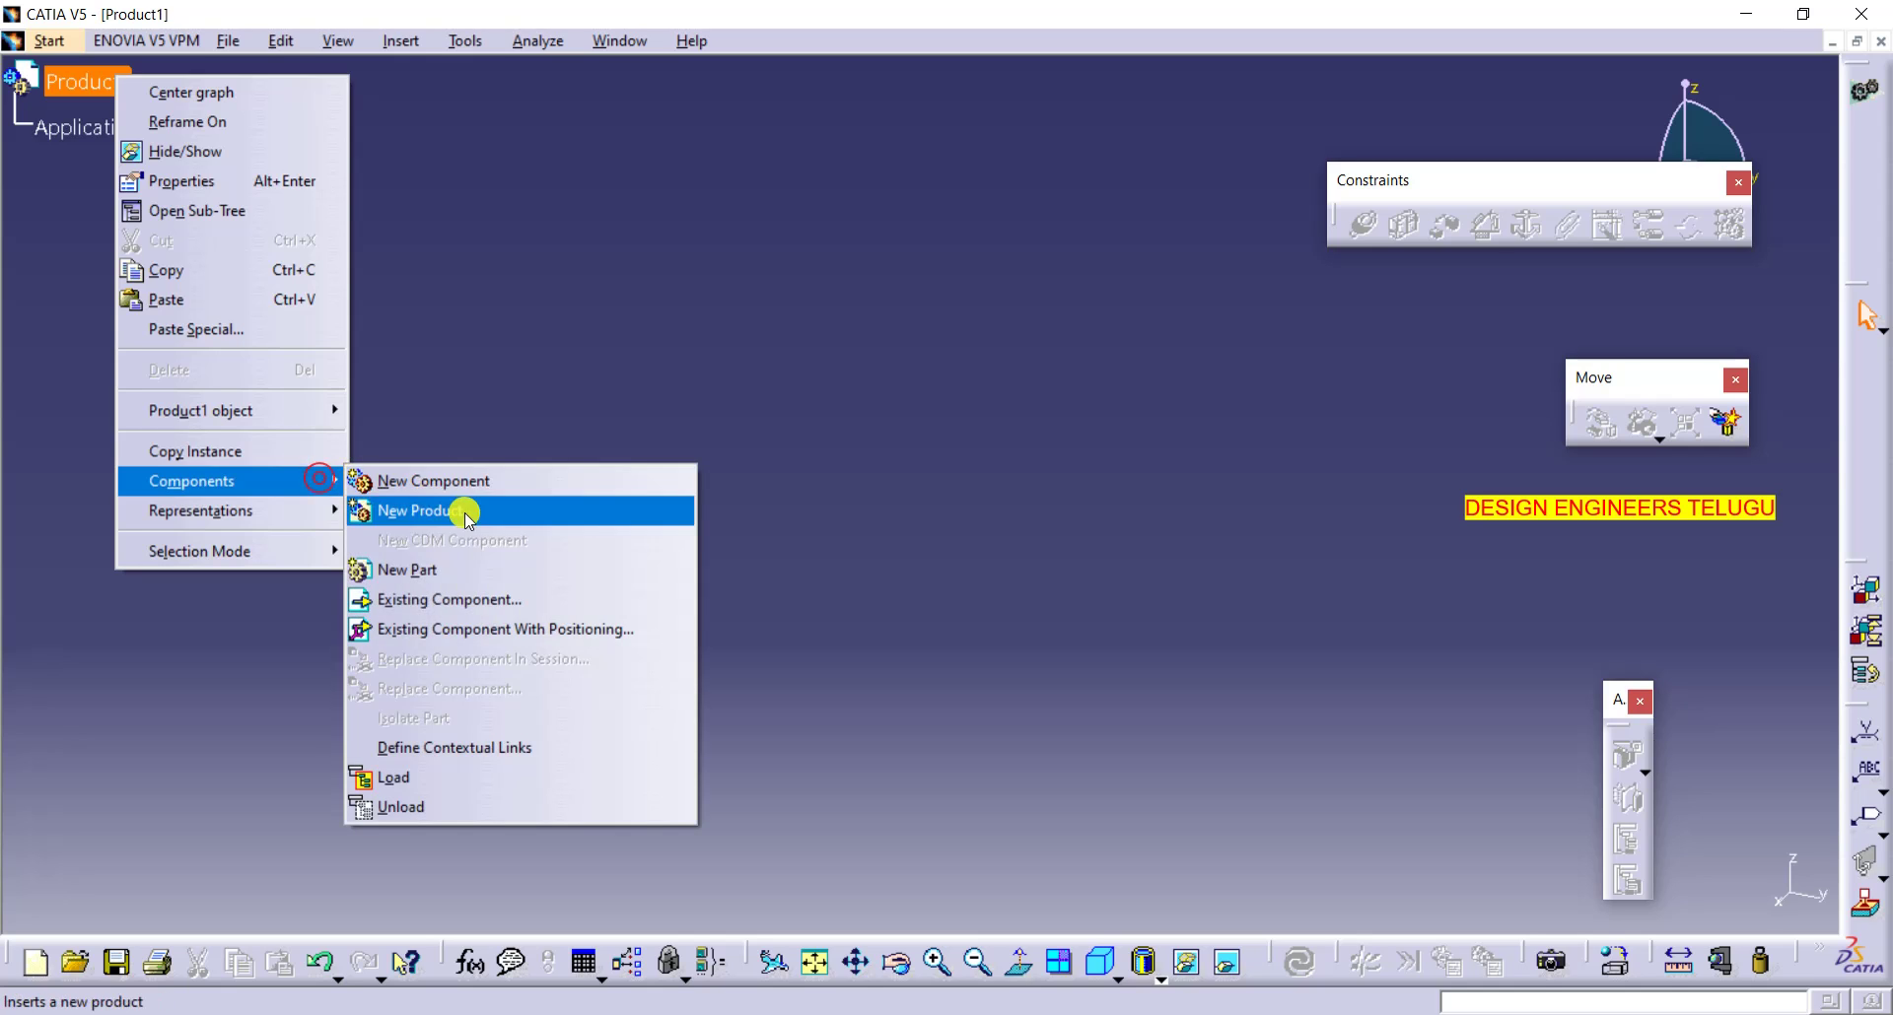
pyautogui.click(490, 598)
pyautogui.click(747, 314)
pyautogui.click(1292, 710)
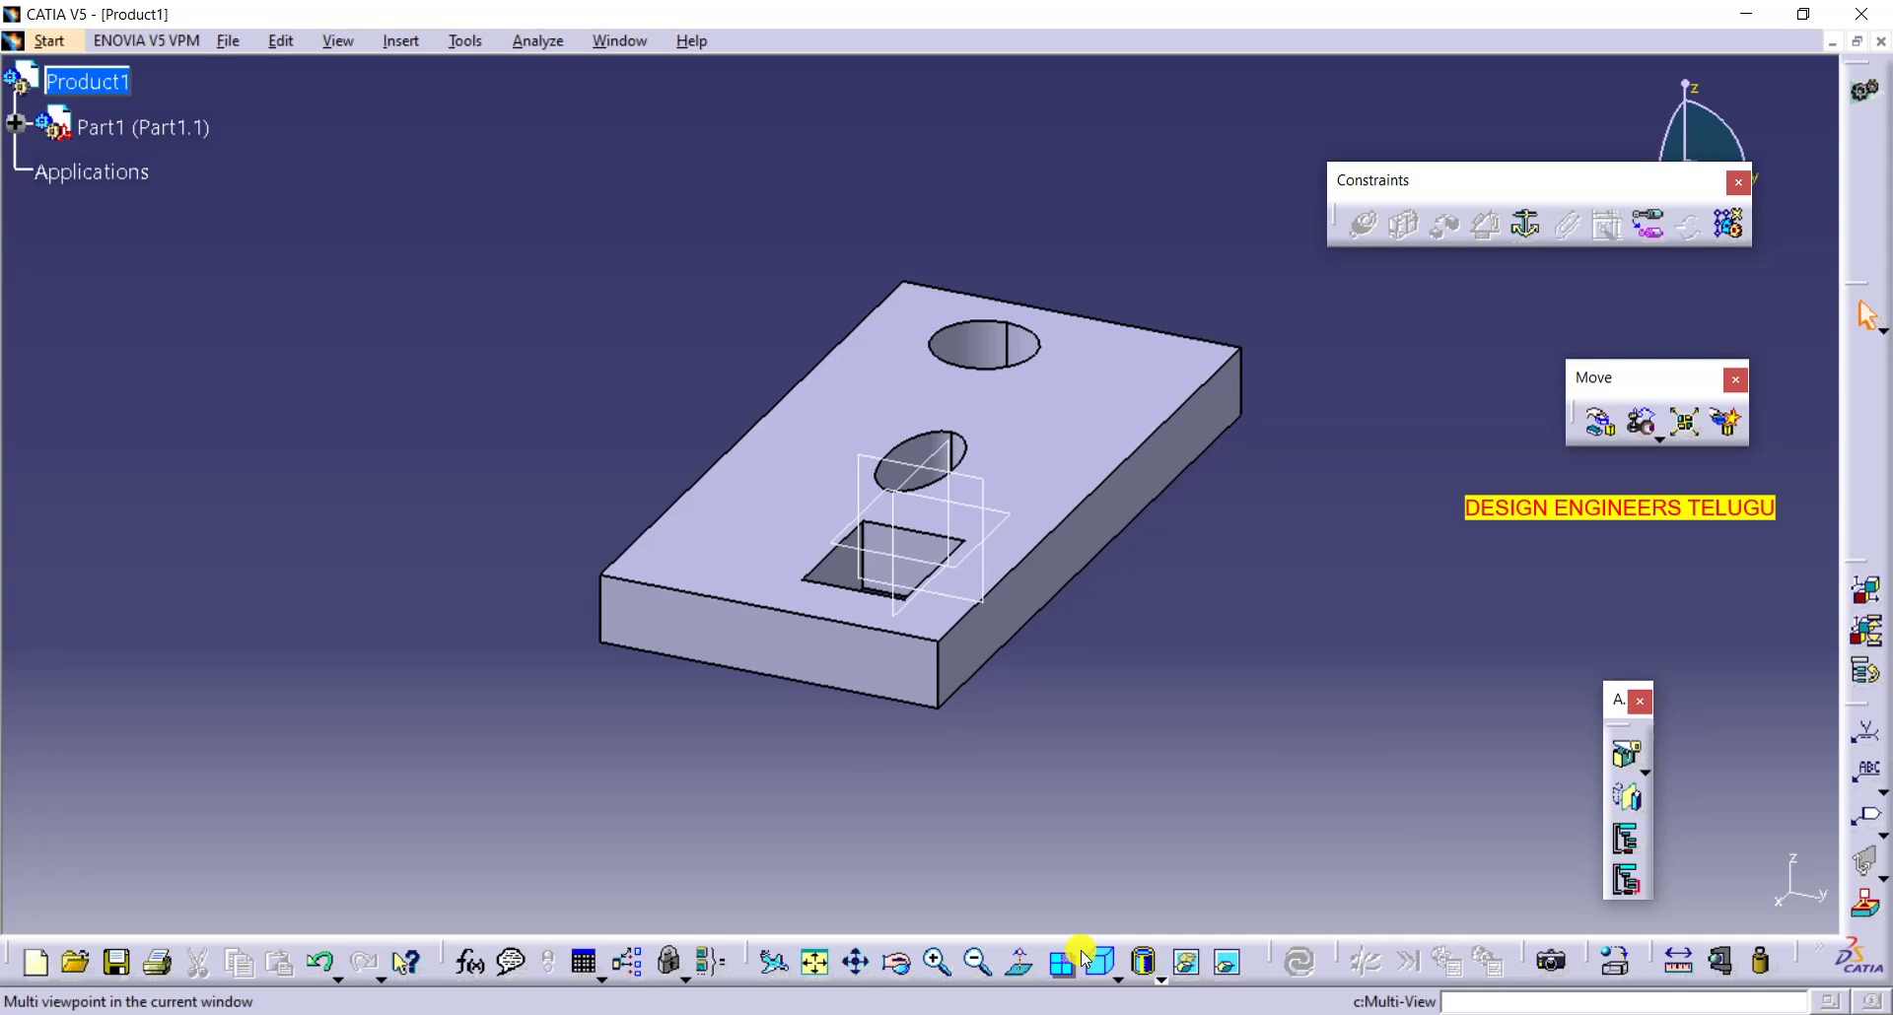
pyautogui.click(1093, 958)
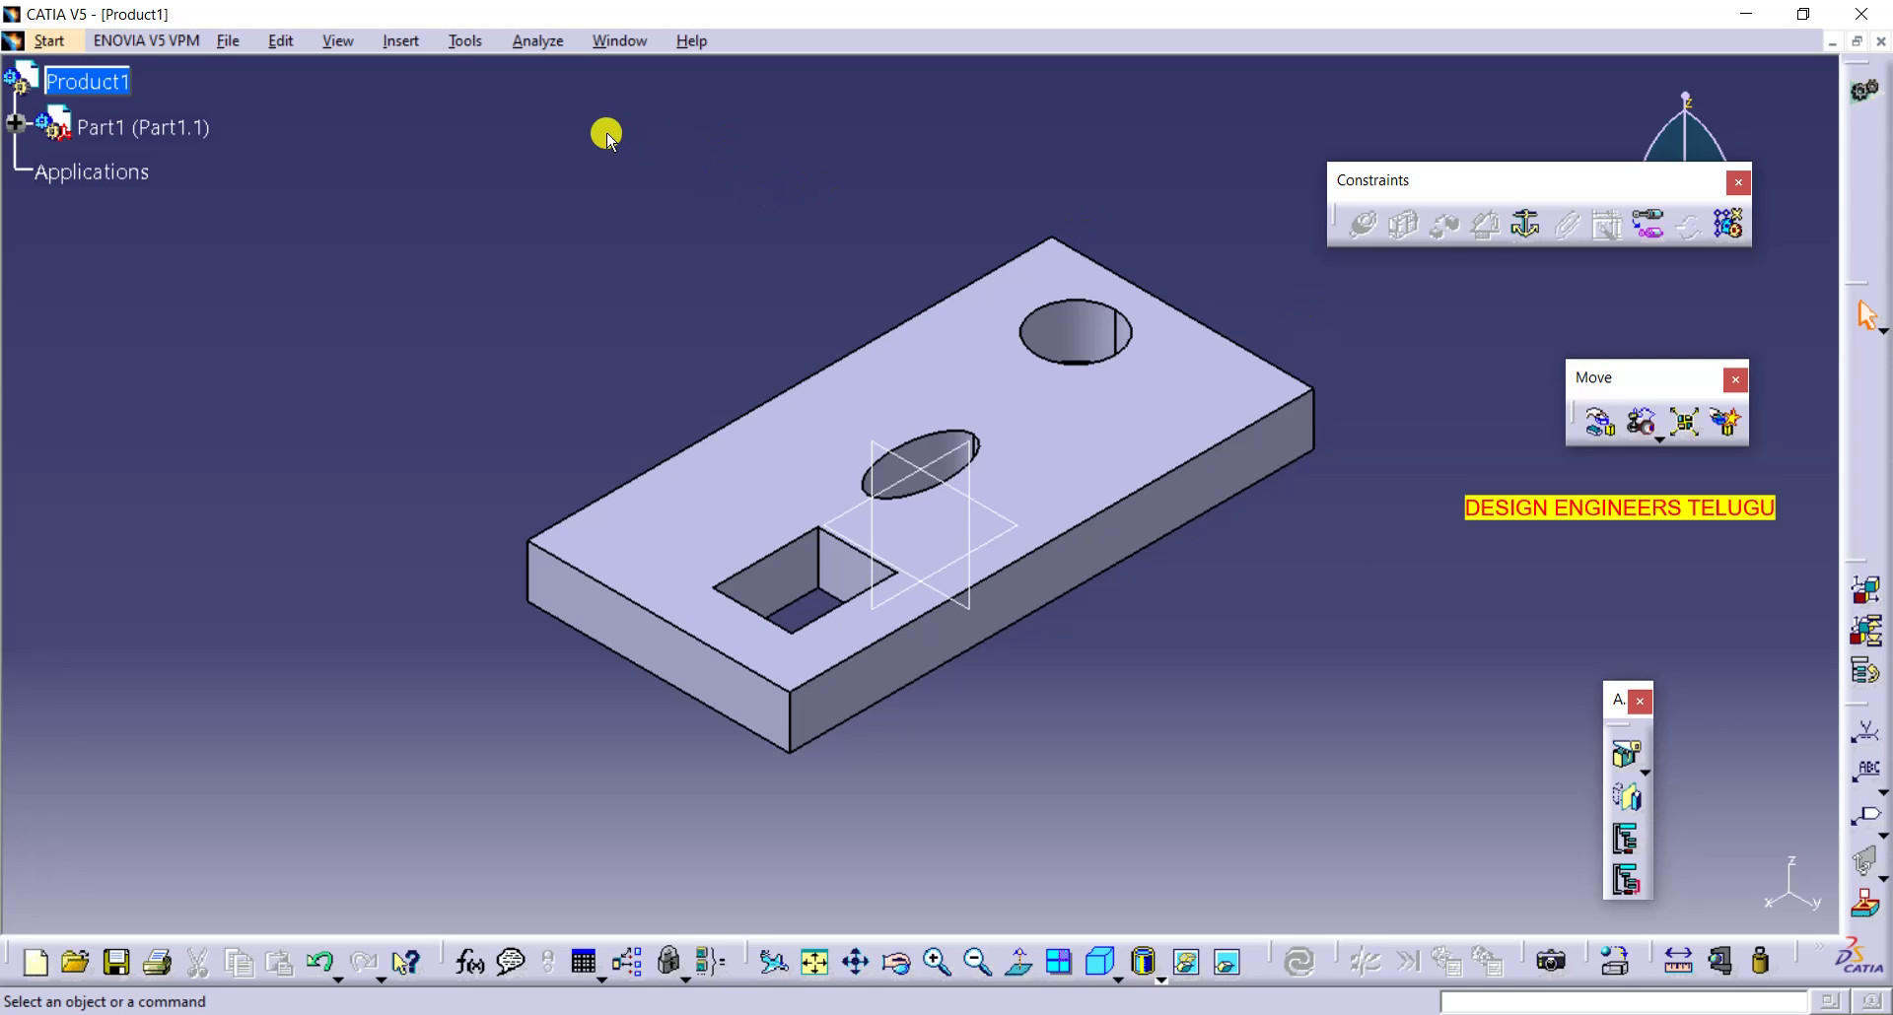
# - Insert the existing part file "Cylinder" into Product1 as a component
pyautogui.rightClick(110, 77)
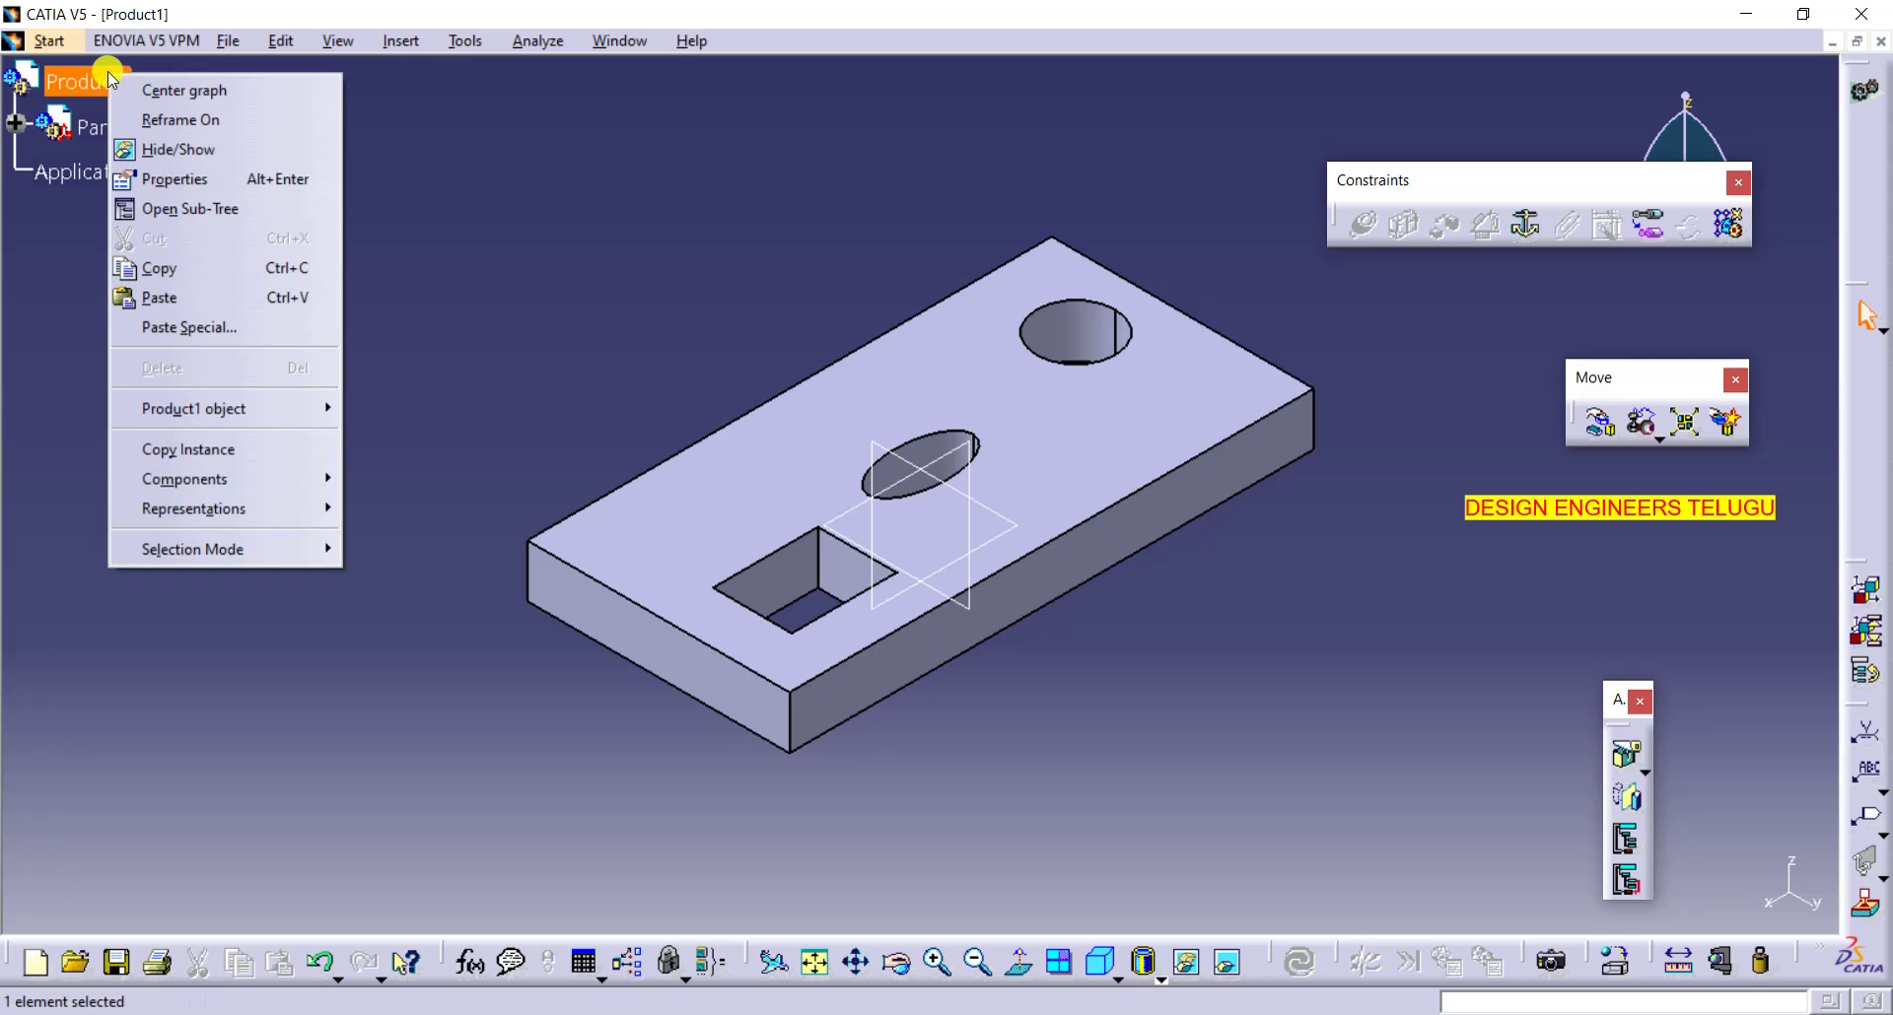
pyautogui.moveTo(270, 478)
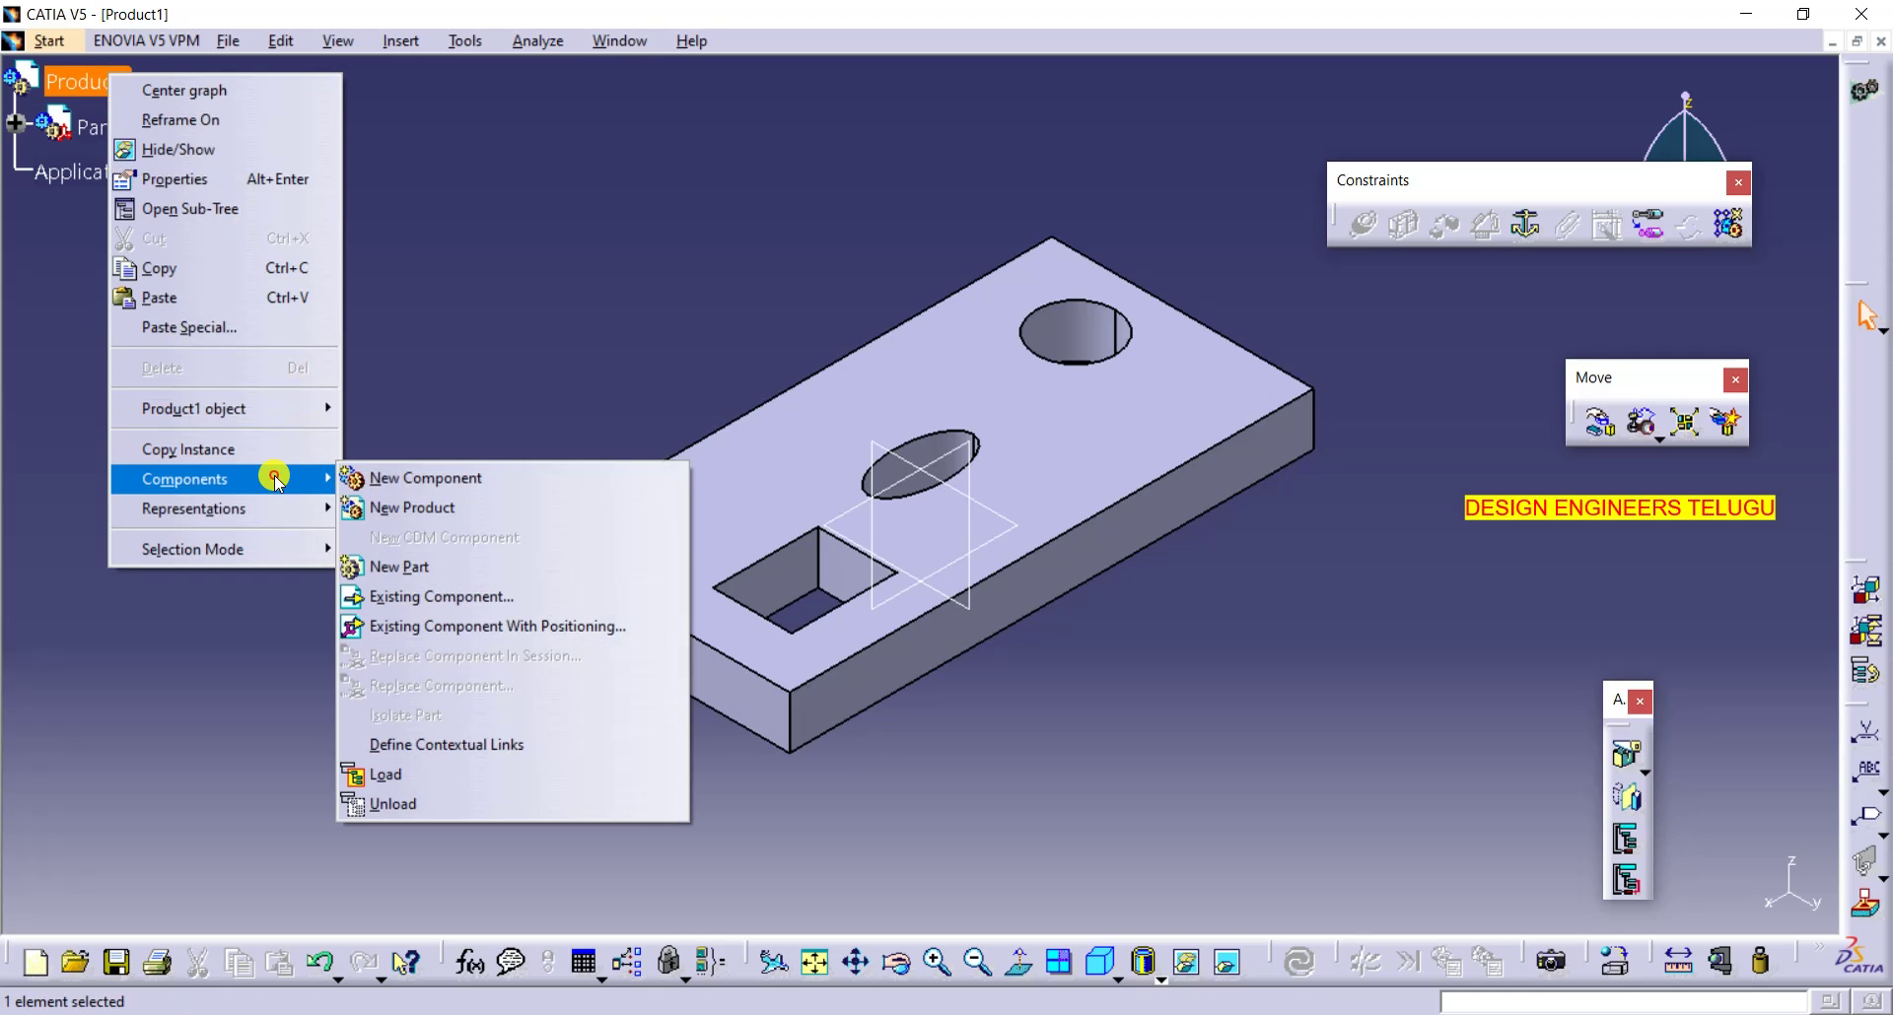
pyautogui.click(474, 598)
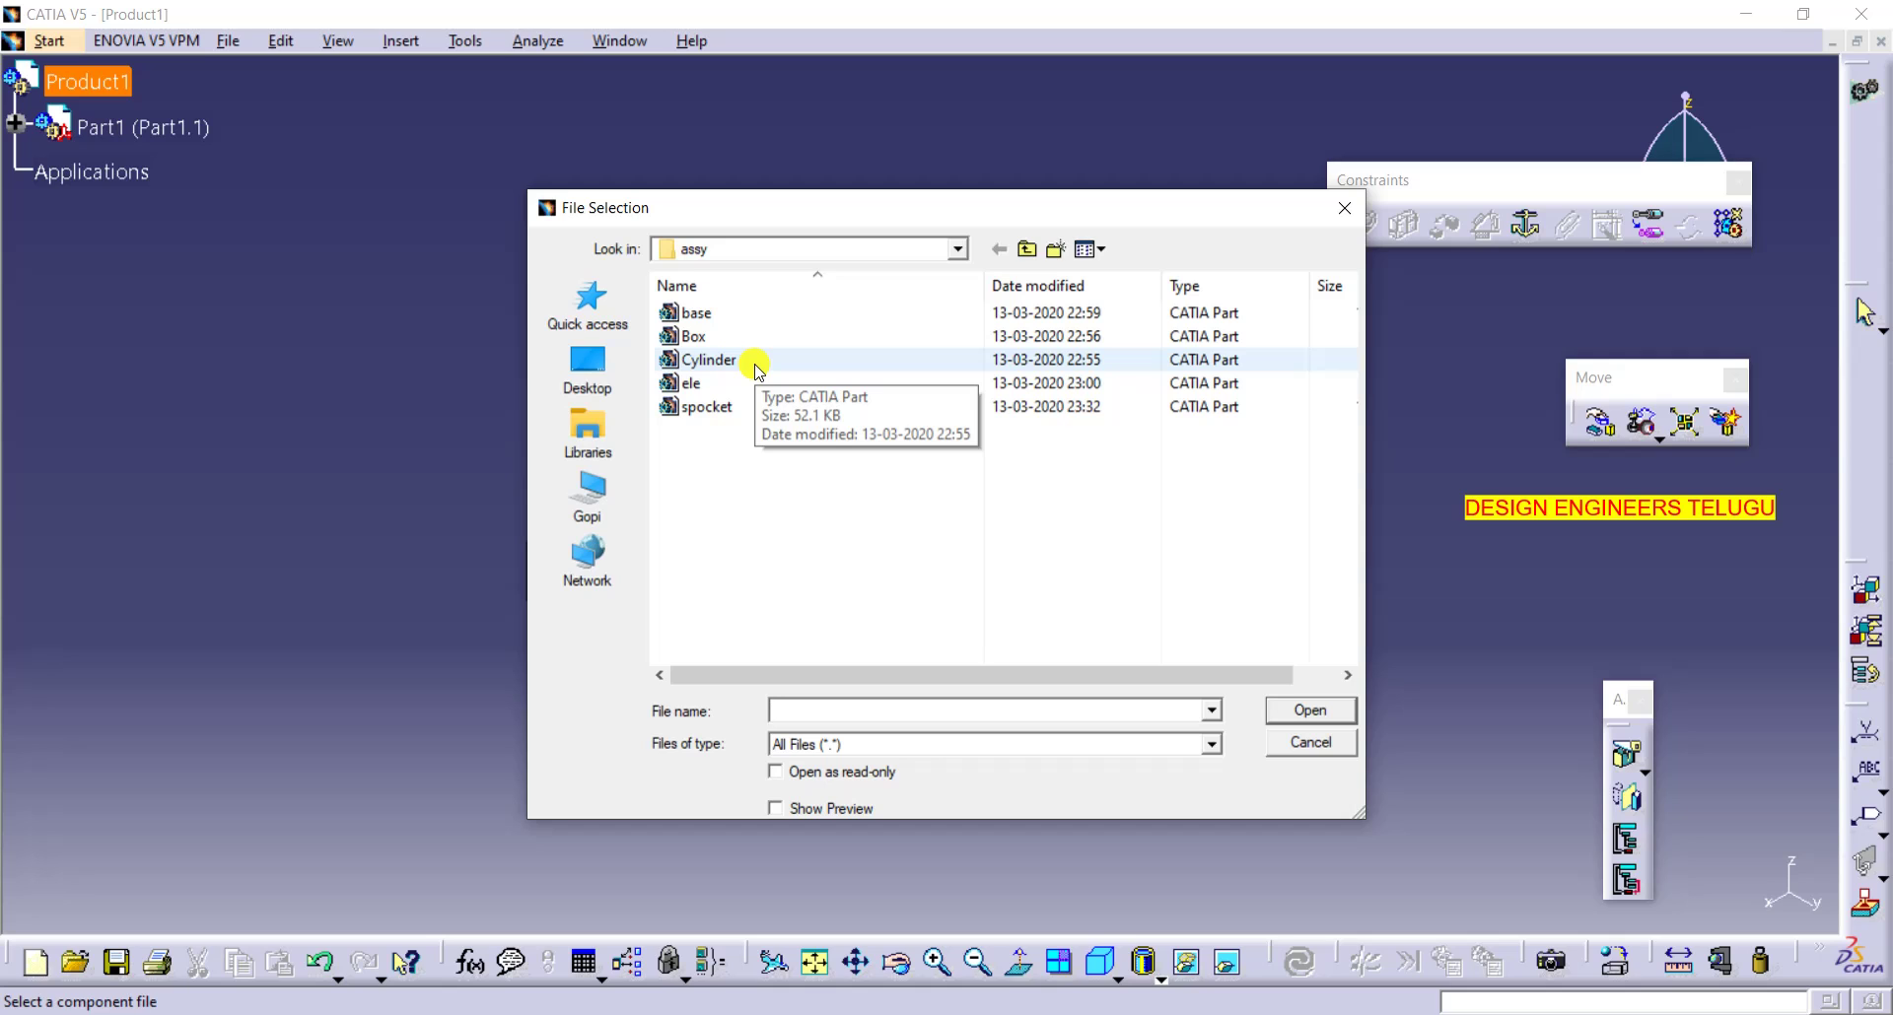
pyautogui.click(757, 367)
pyautogui.click(1323, 710)
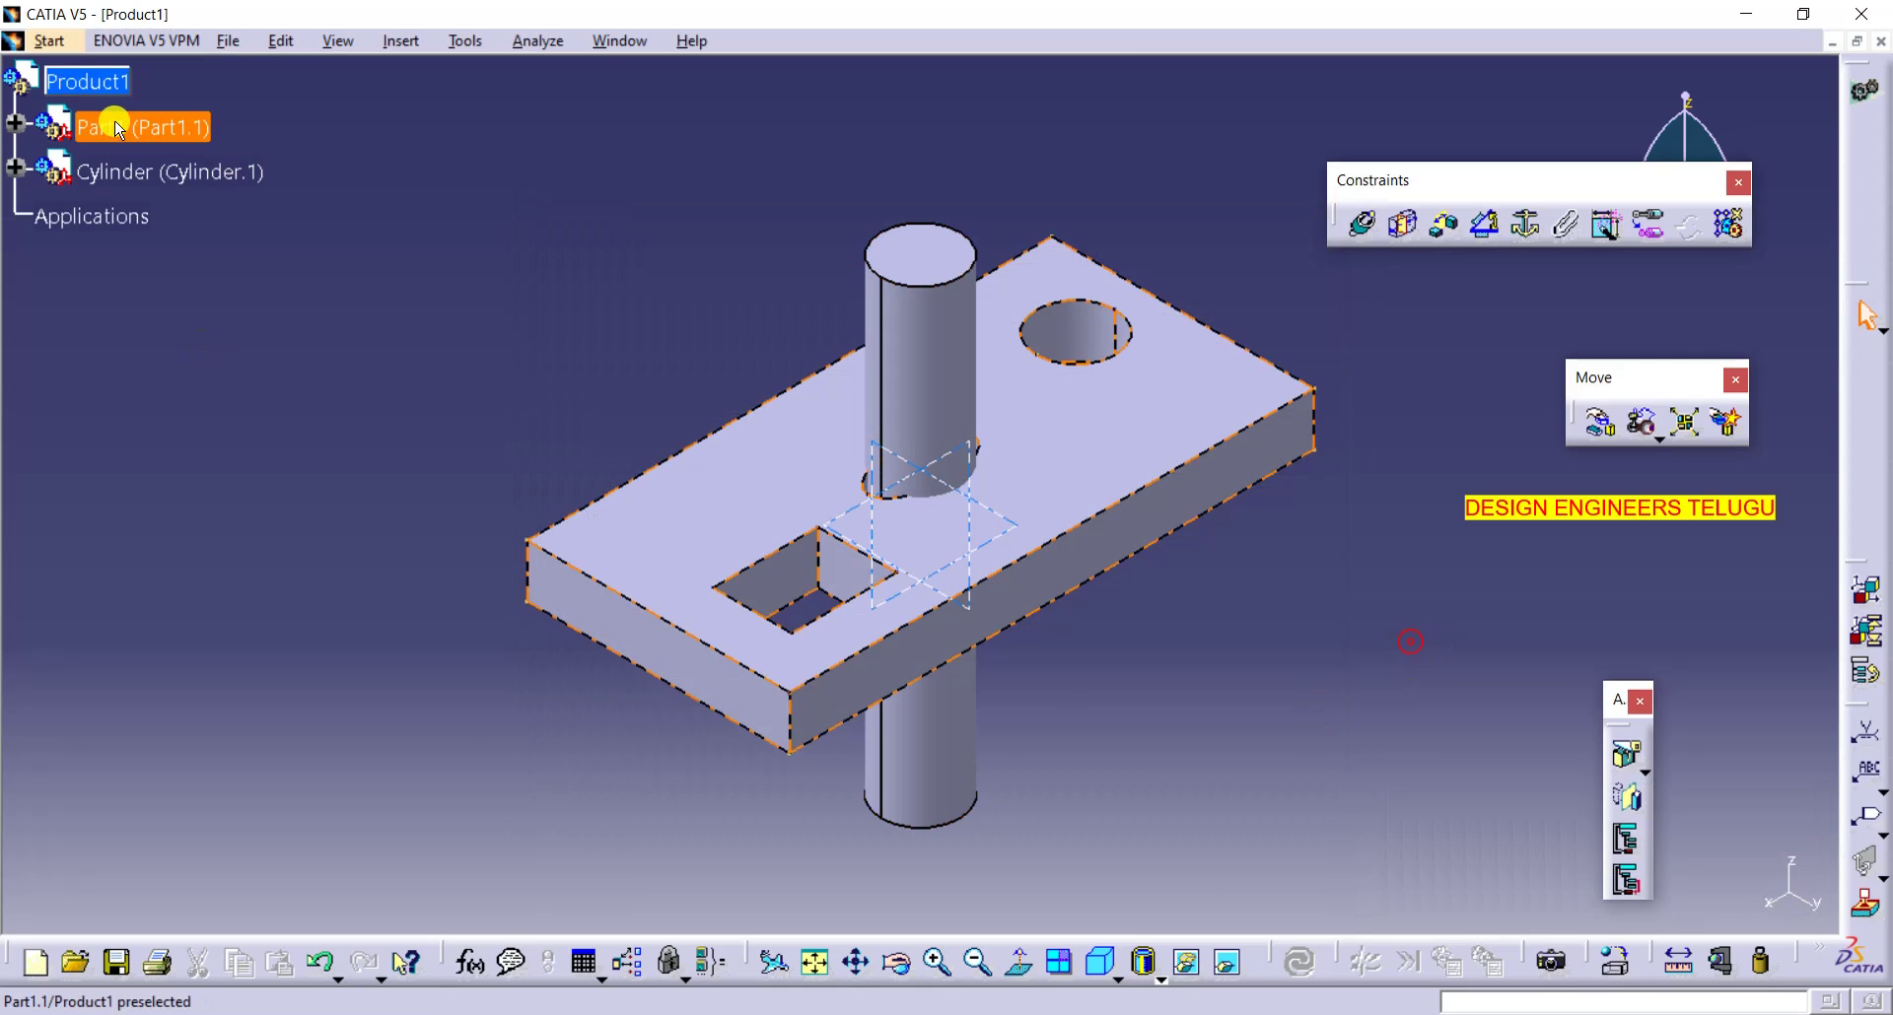
# - Insert the existing part file "Box" into Product1 as a component
pyautogui.rightClick(104, 77)
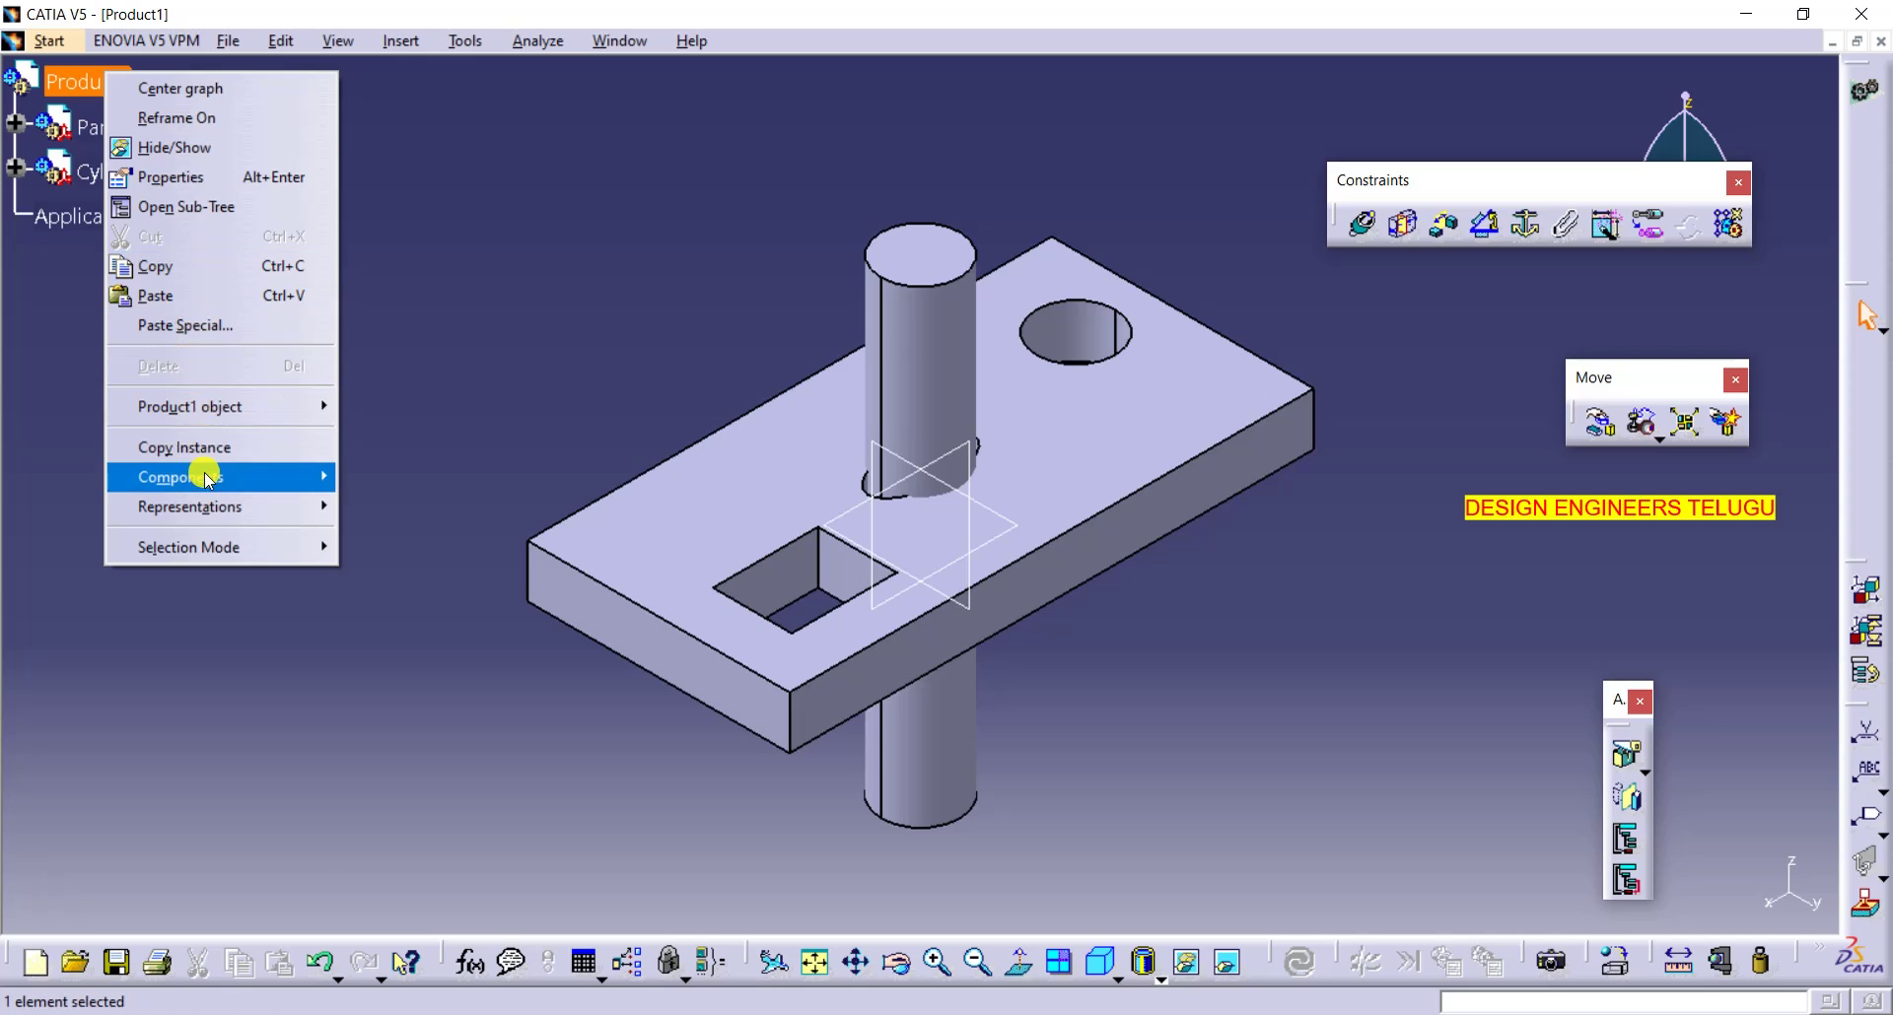
pyautogui.moveTo(207, 478)
pyautogui.click(441, 592)
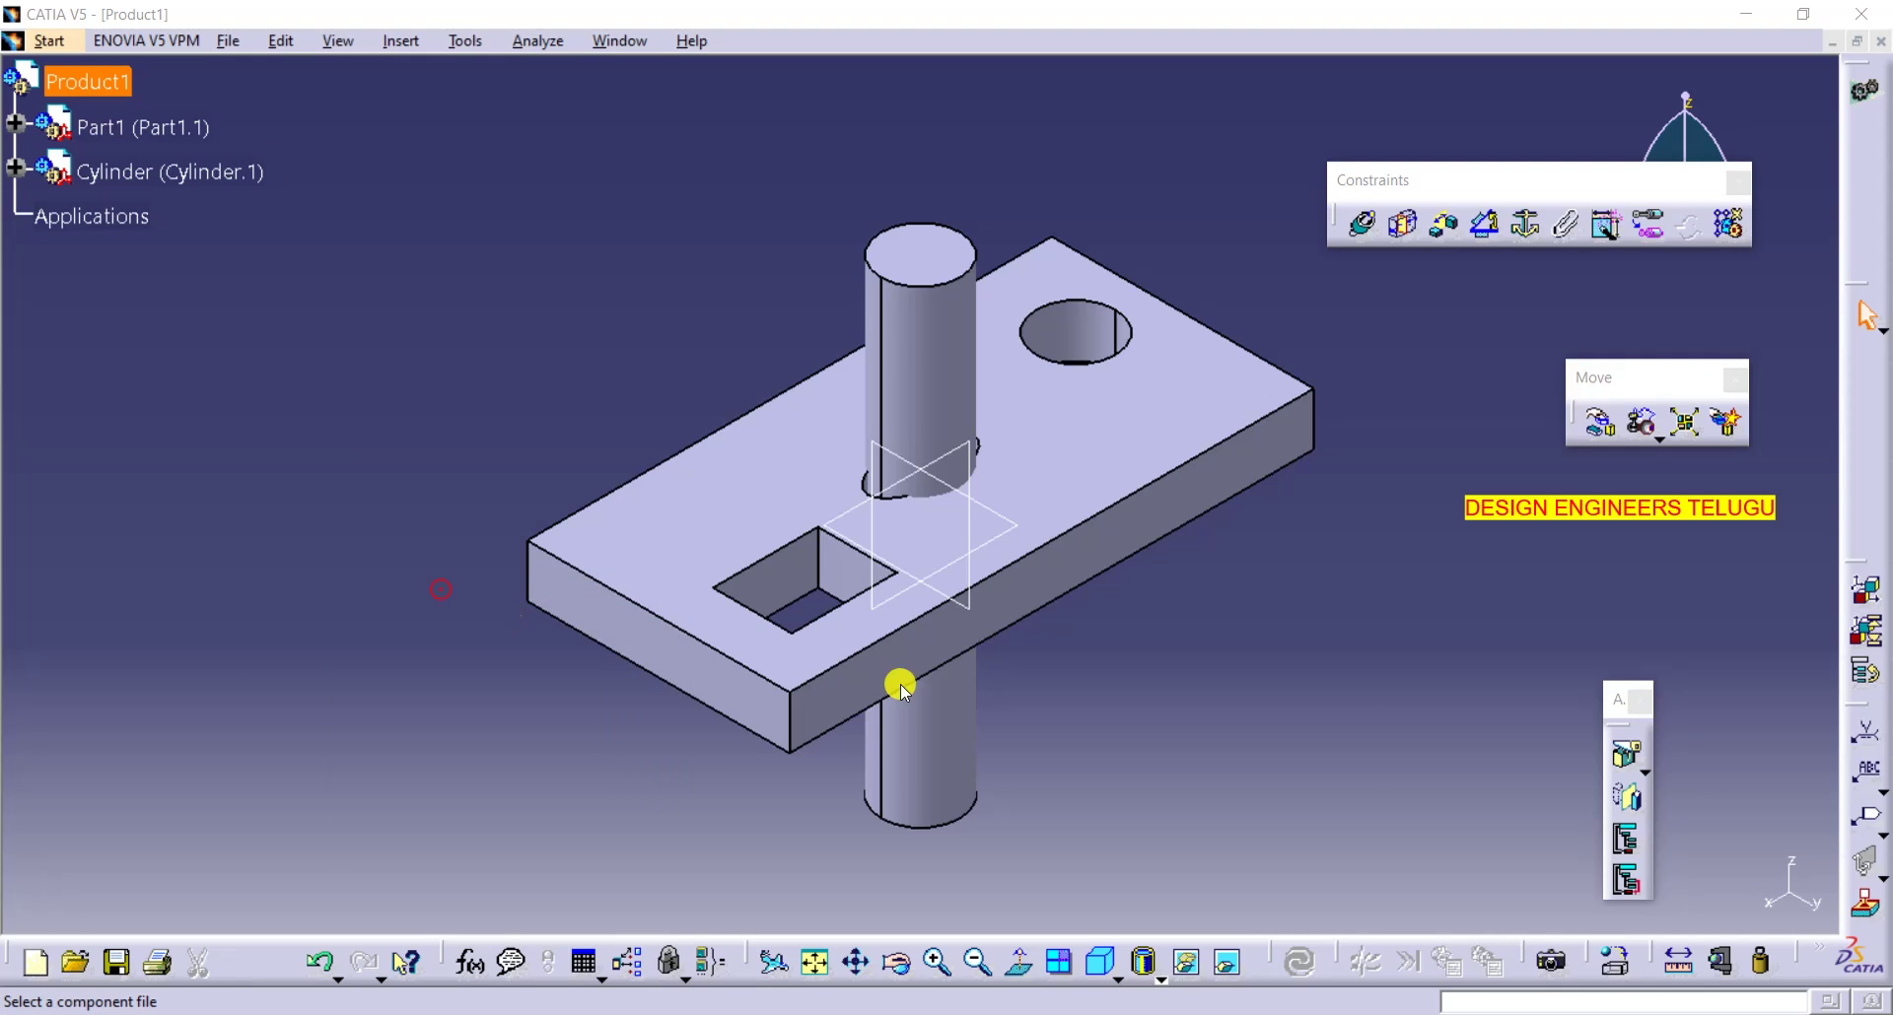
pyautogui.click(696, 336)
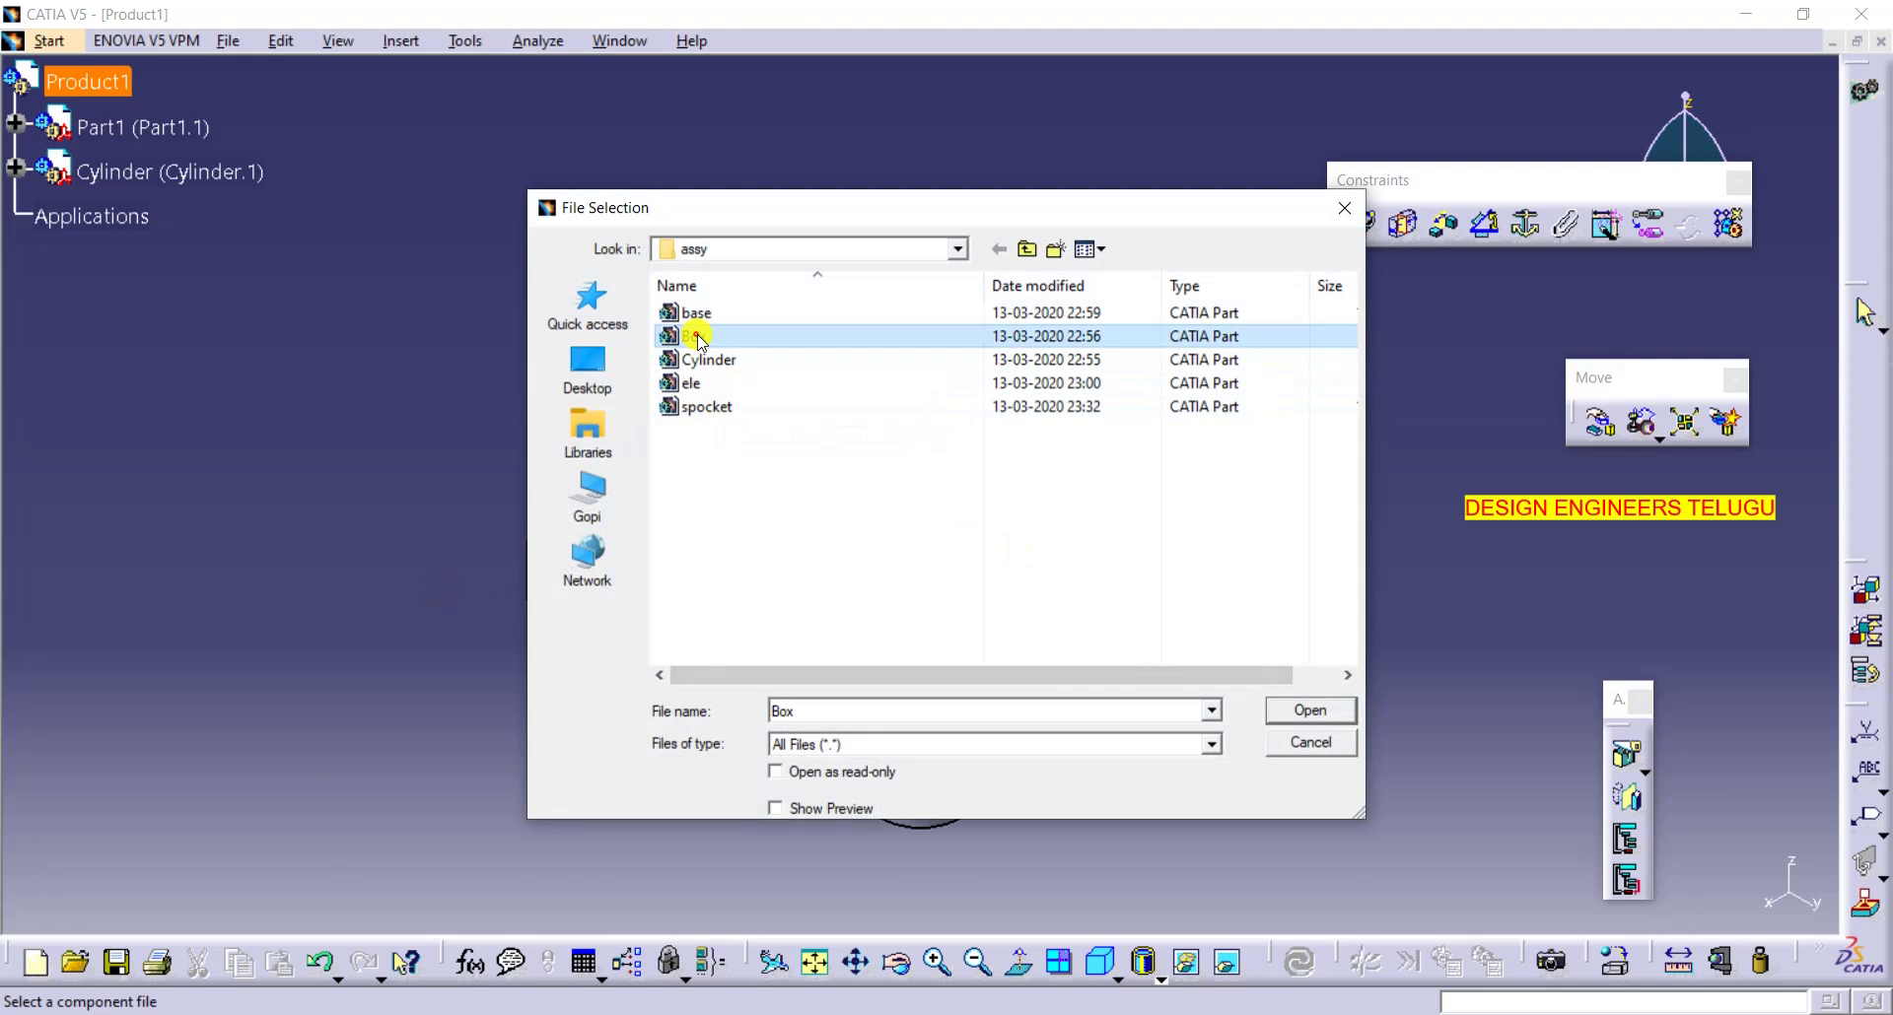
pyautogui.click(1309, 710)
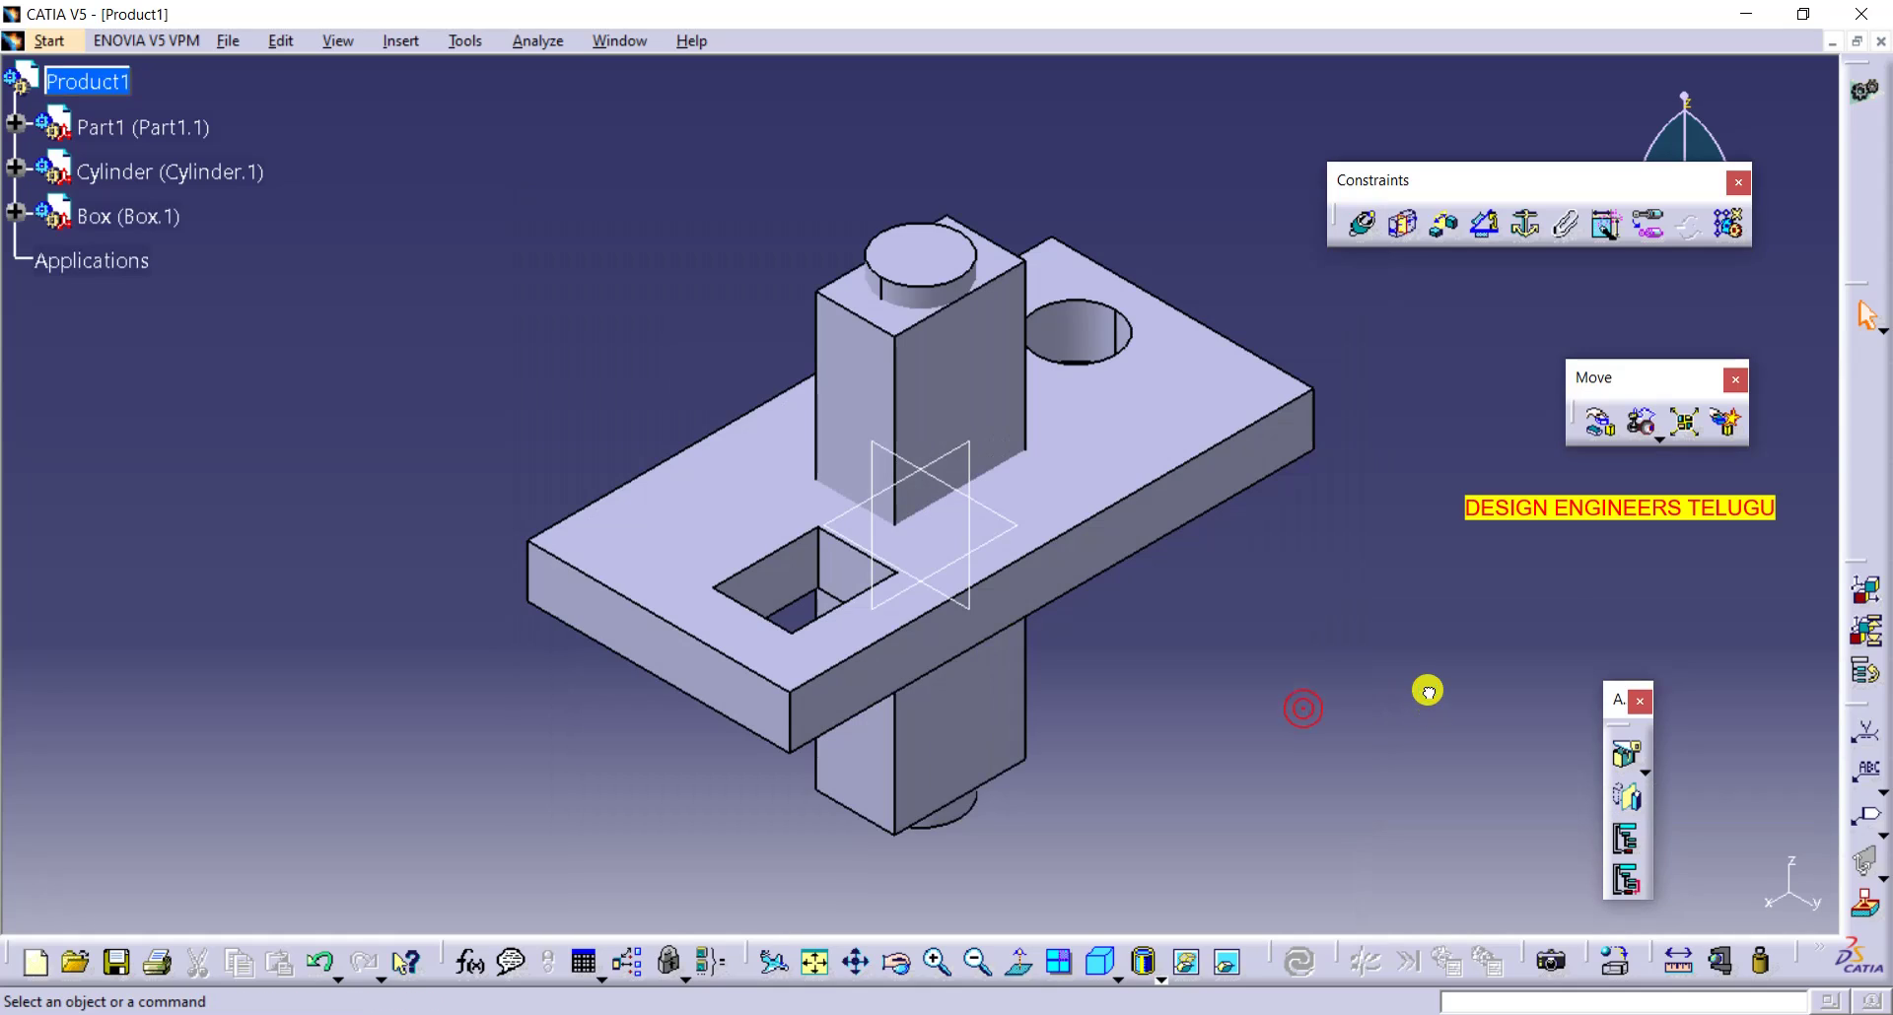
# - Manipulate the box and the cylinder along the Y axis to place them on opposite sides of the base plate
pyautogui.click(1605, 426)
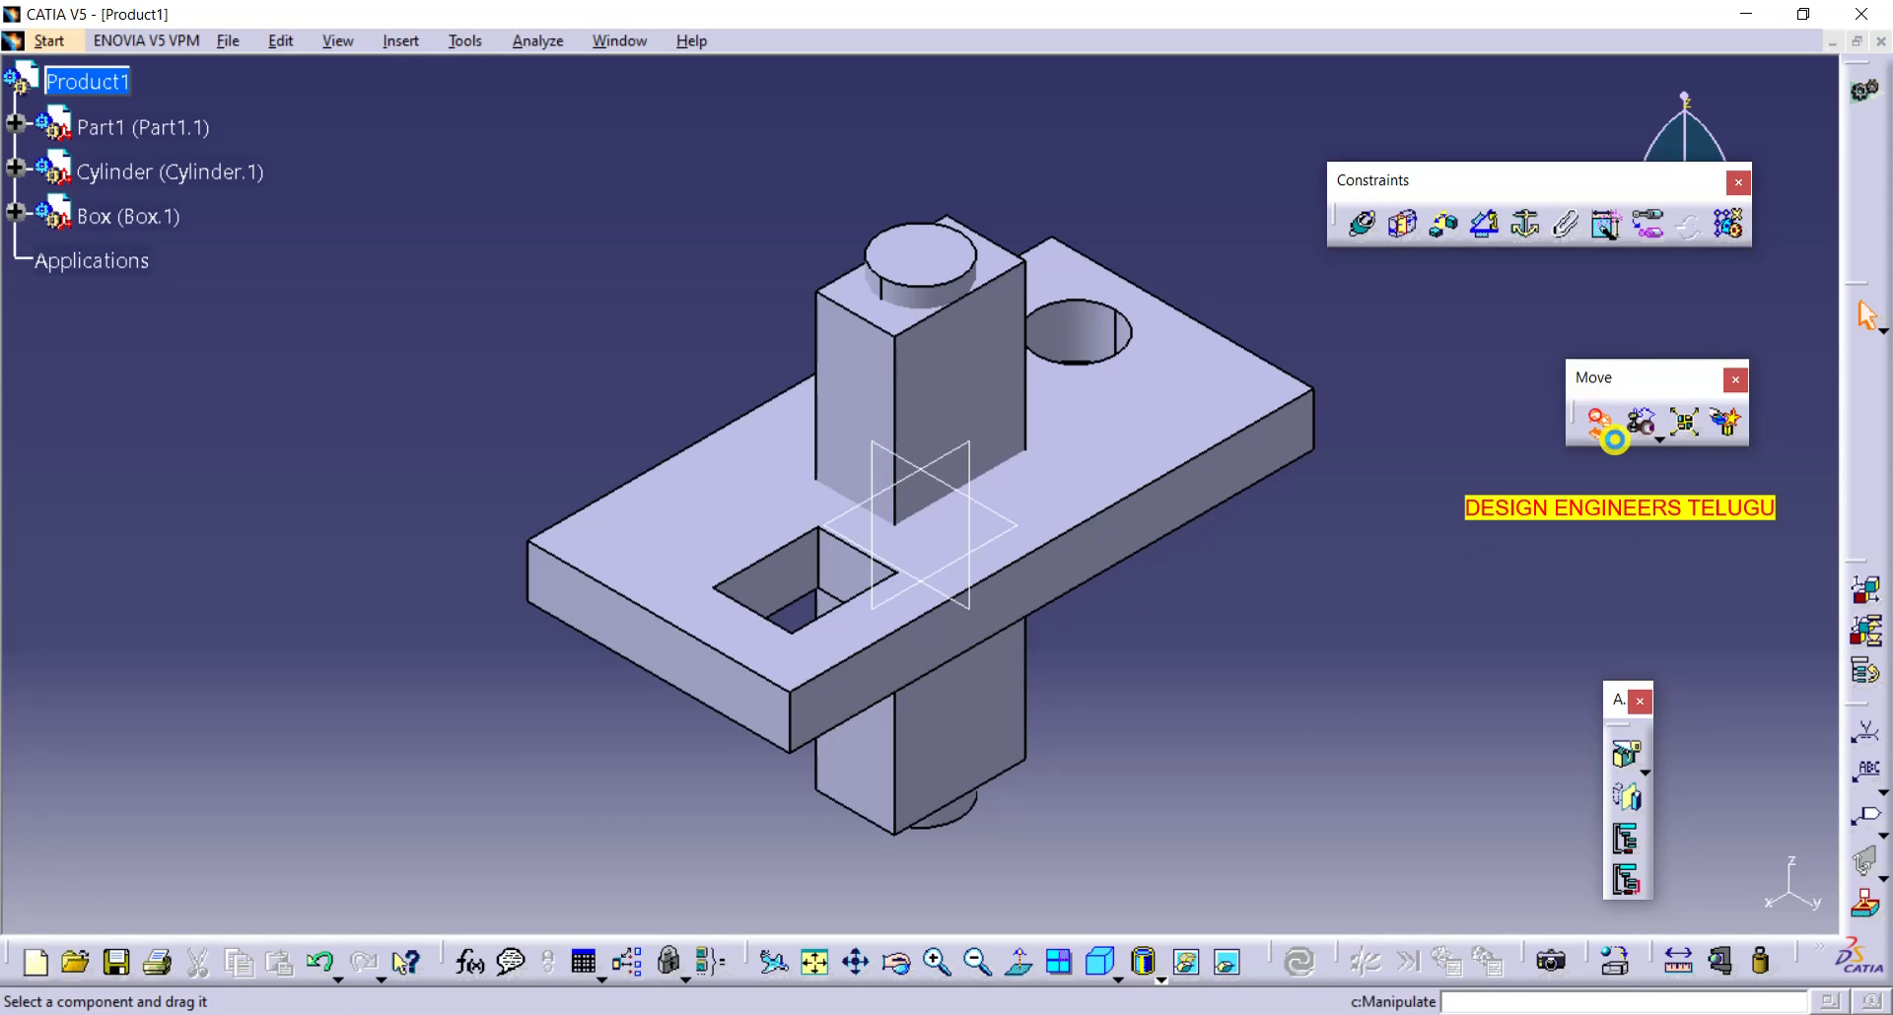
pyautogui.click(1424, 481)
pyautogui.moveTo(946, 346); pyautogui.dragTo(618, 170)
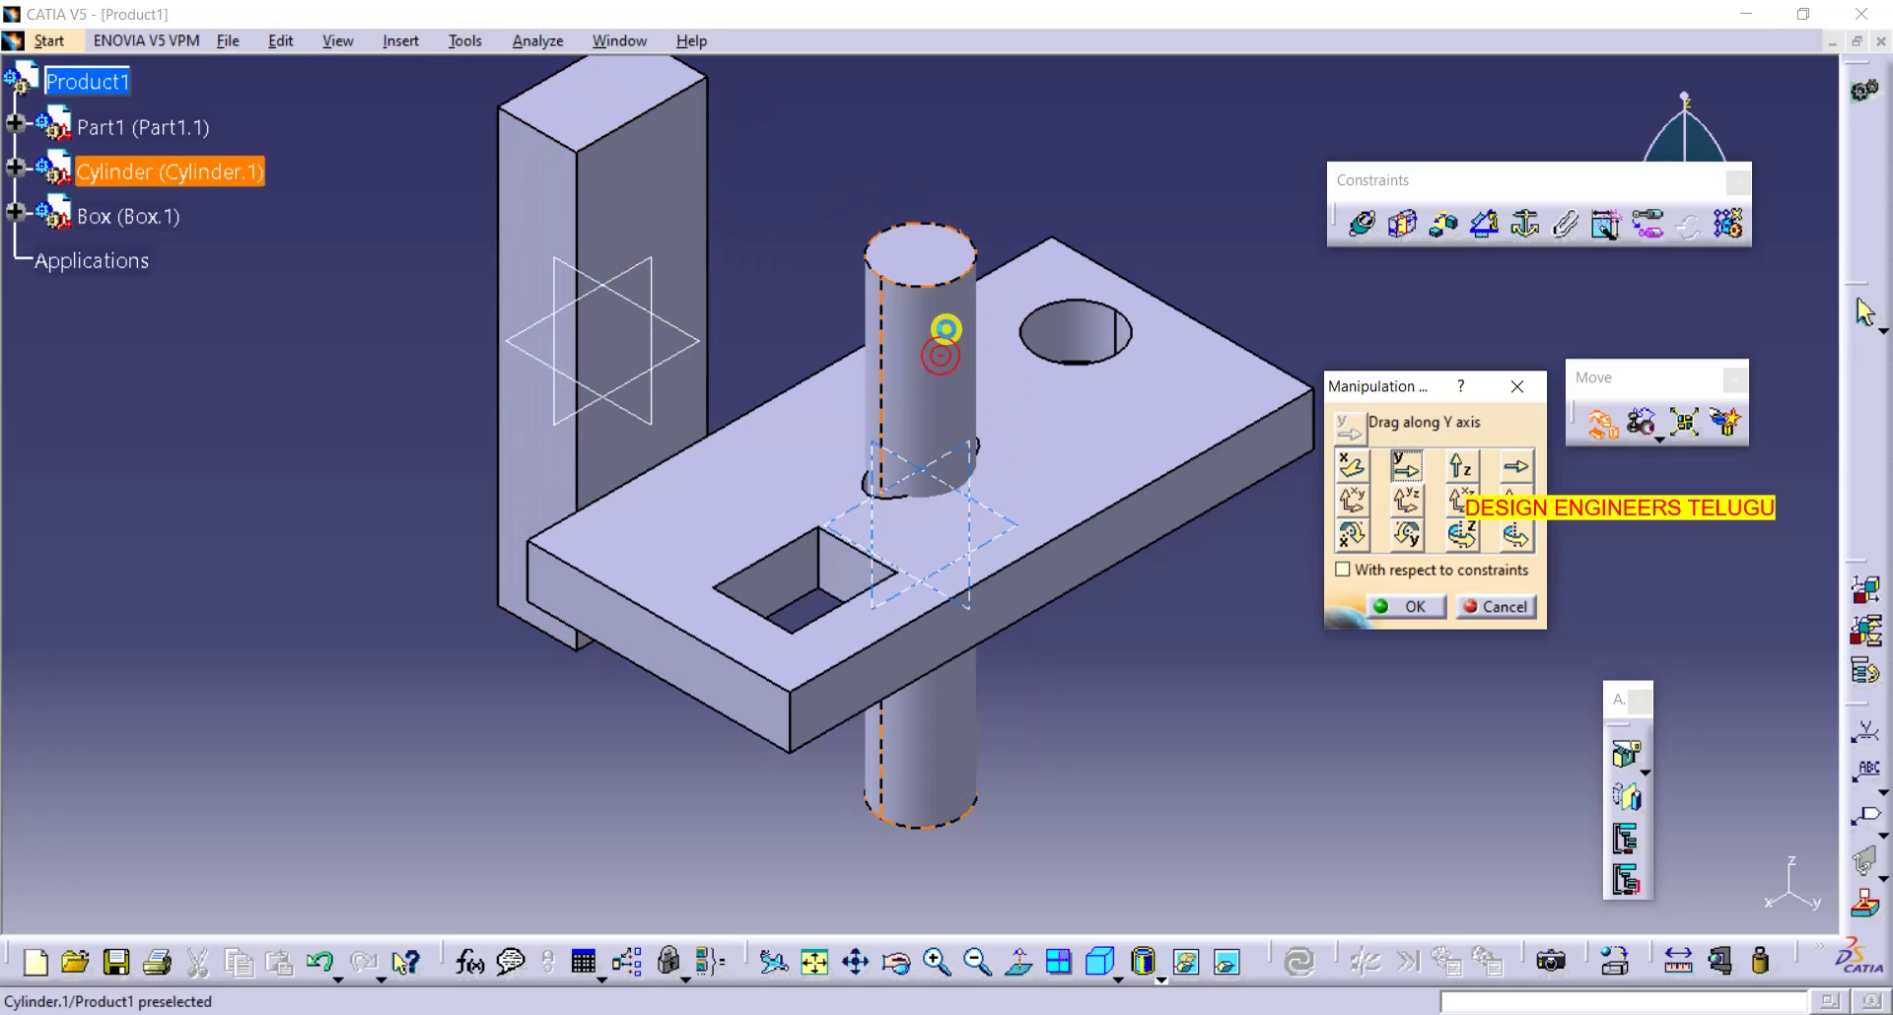
pyautogui.moveTo(943, 328); pyautogui.dragTo(1238, 528)
pyautogui.click(1402, 606)
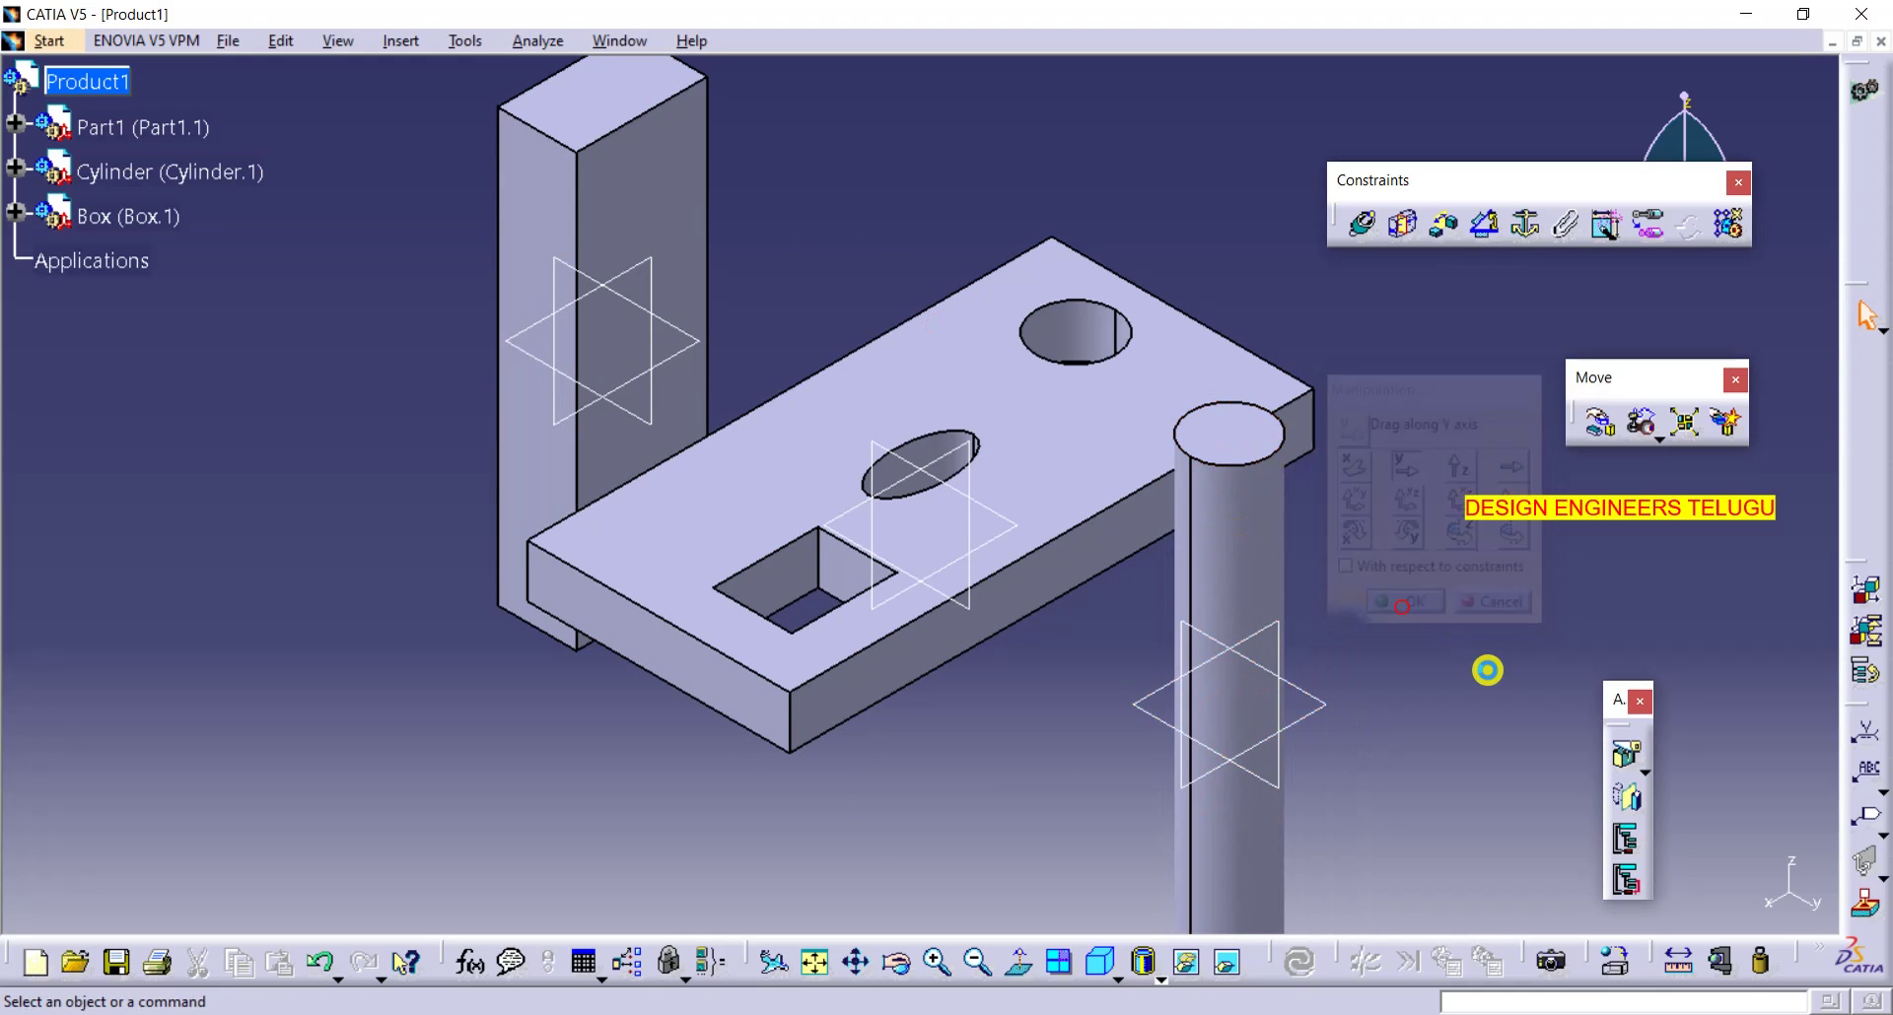
pyautogui.moveTo(1041, 549); pyautogui.dragTo(1052, 611, button='middle')
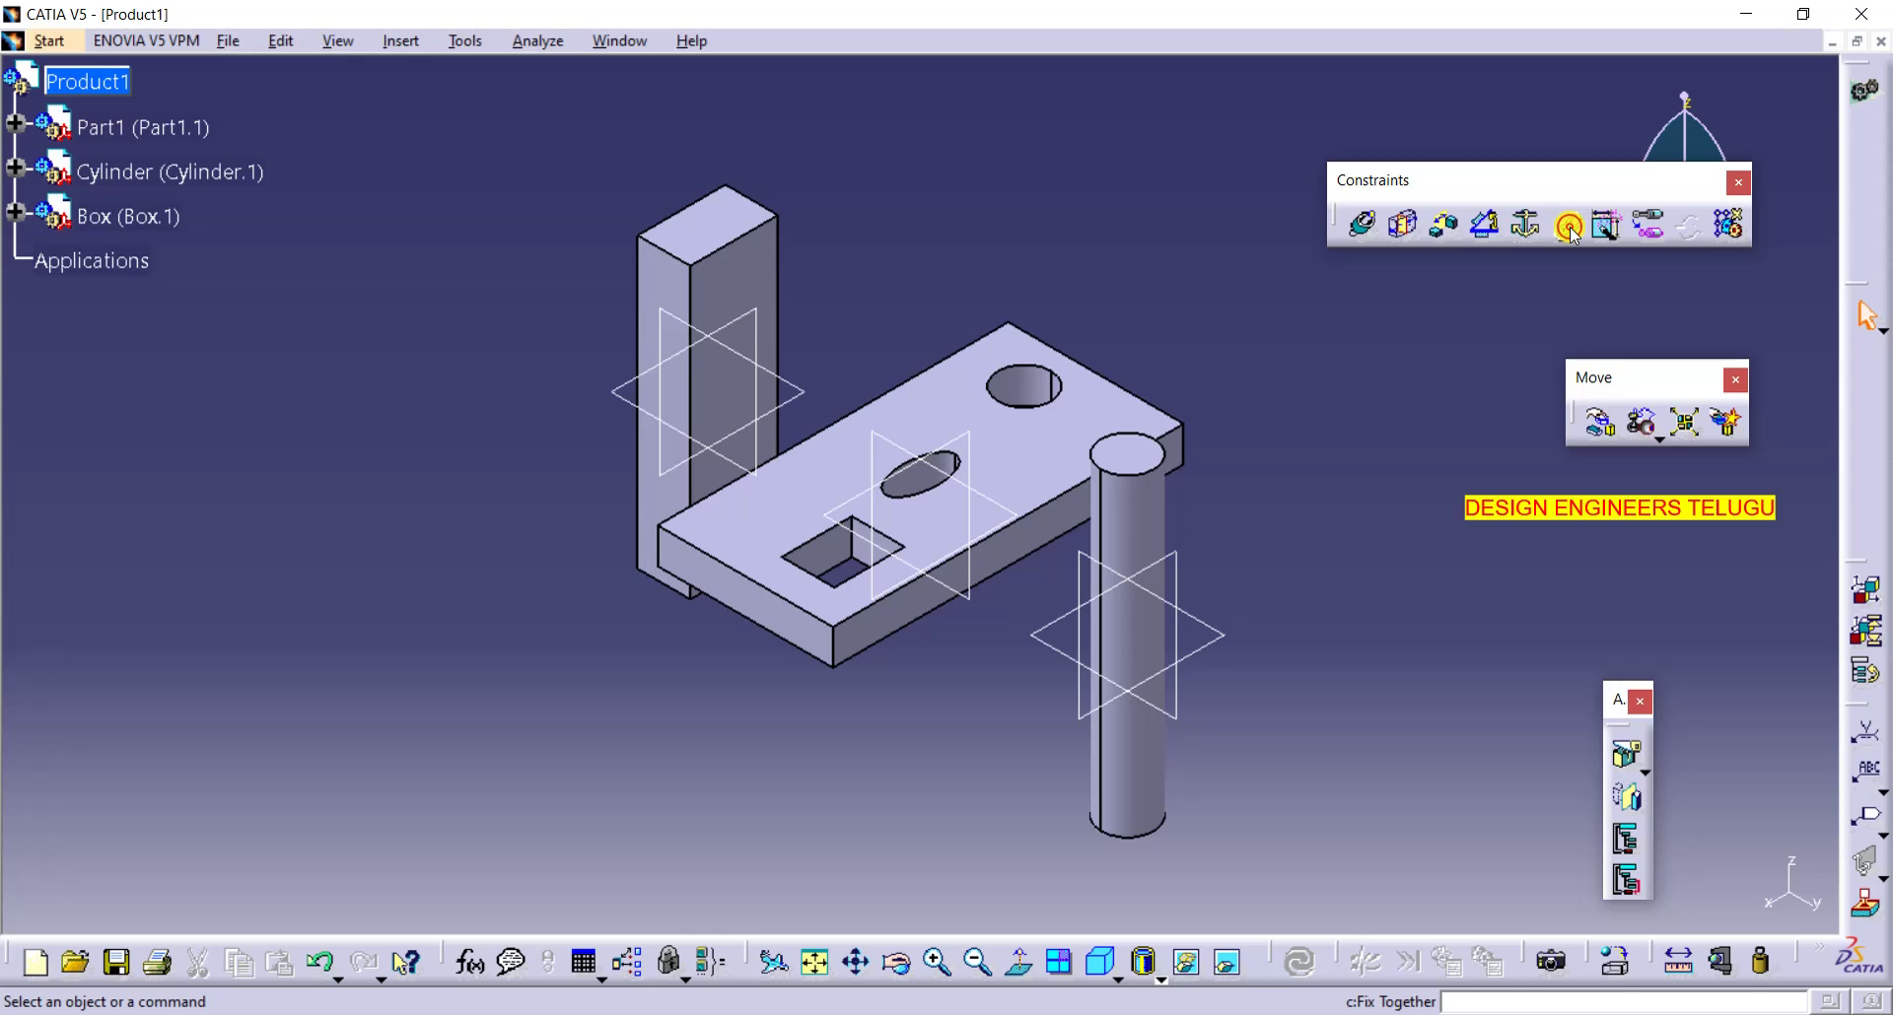
# - Fix the box, the base plate and the cylinder together, and expand the Constraints node in the tree
pyautogui.click(1569, 227)
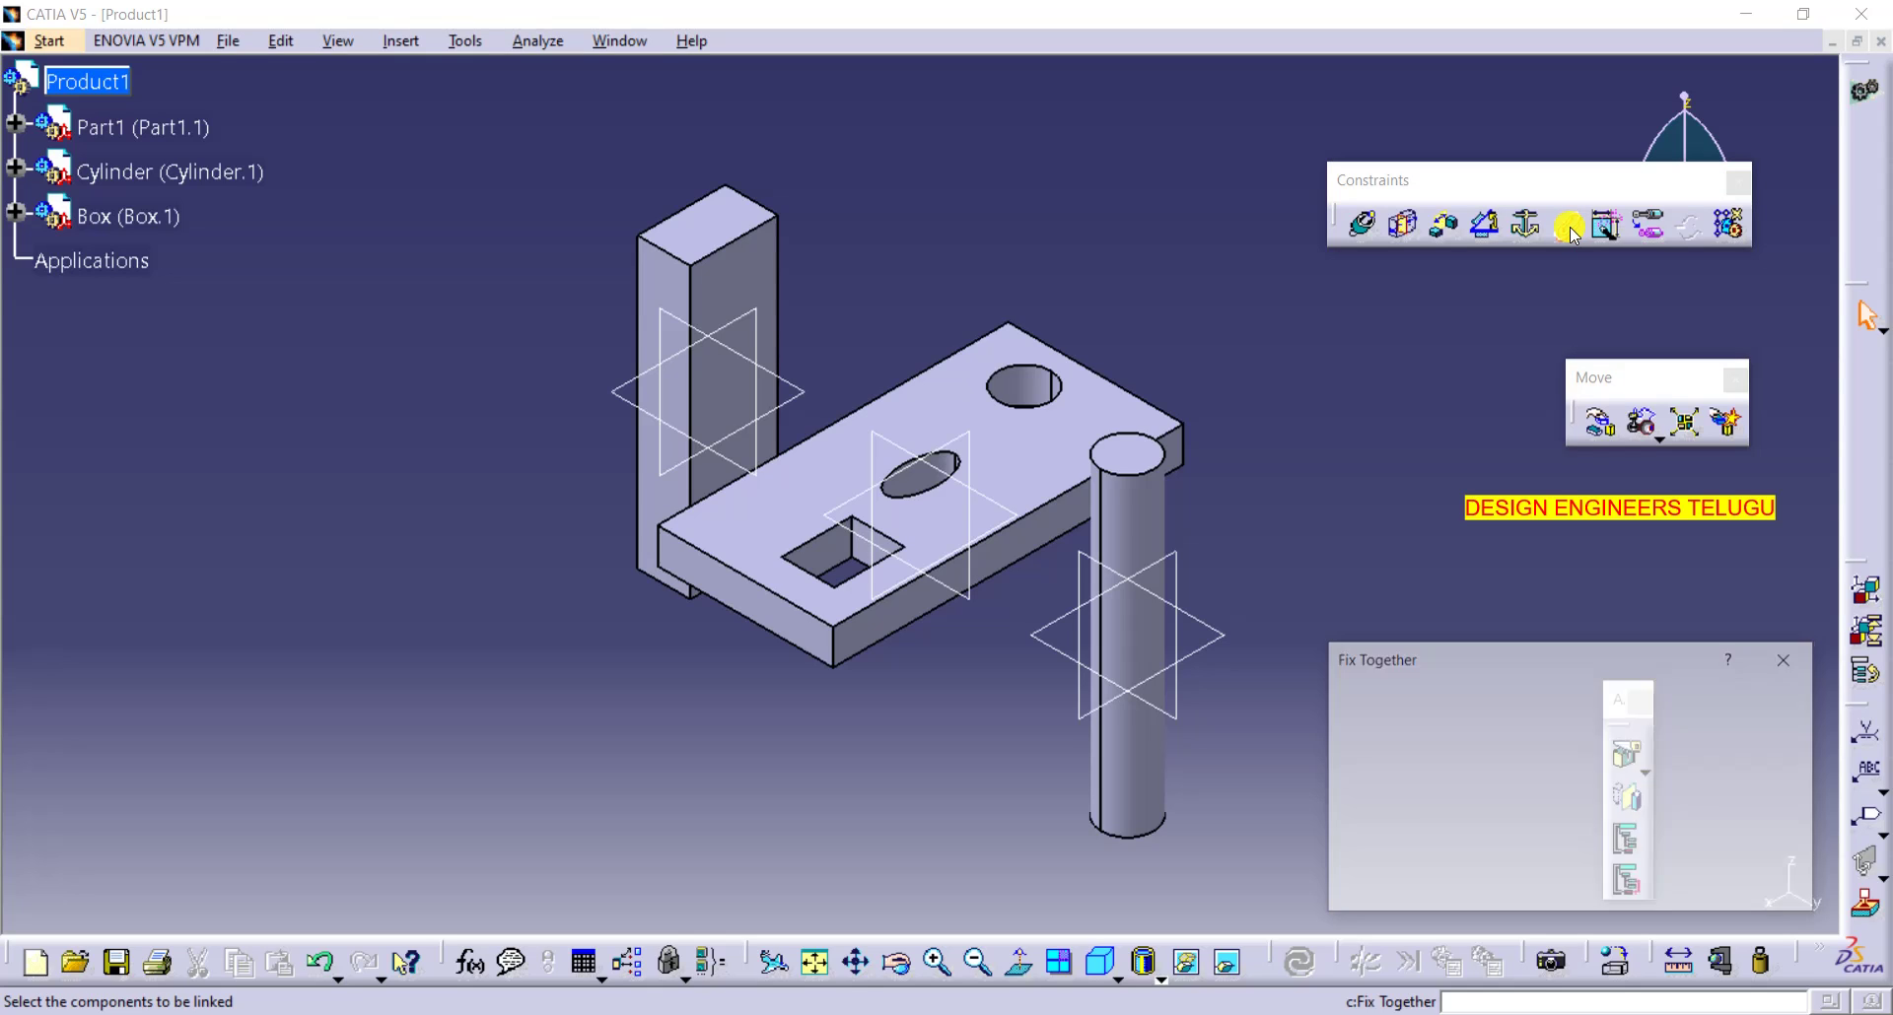
pyautogui.click(722, 276)
pyautogui.click(988, 398)
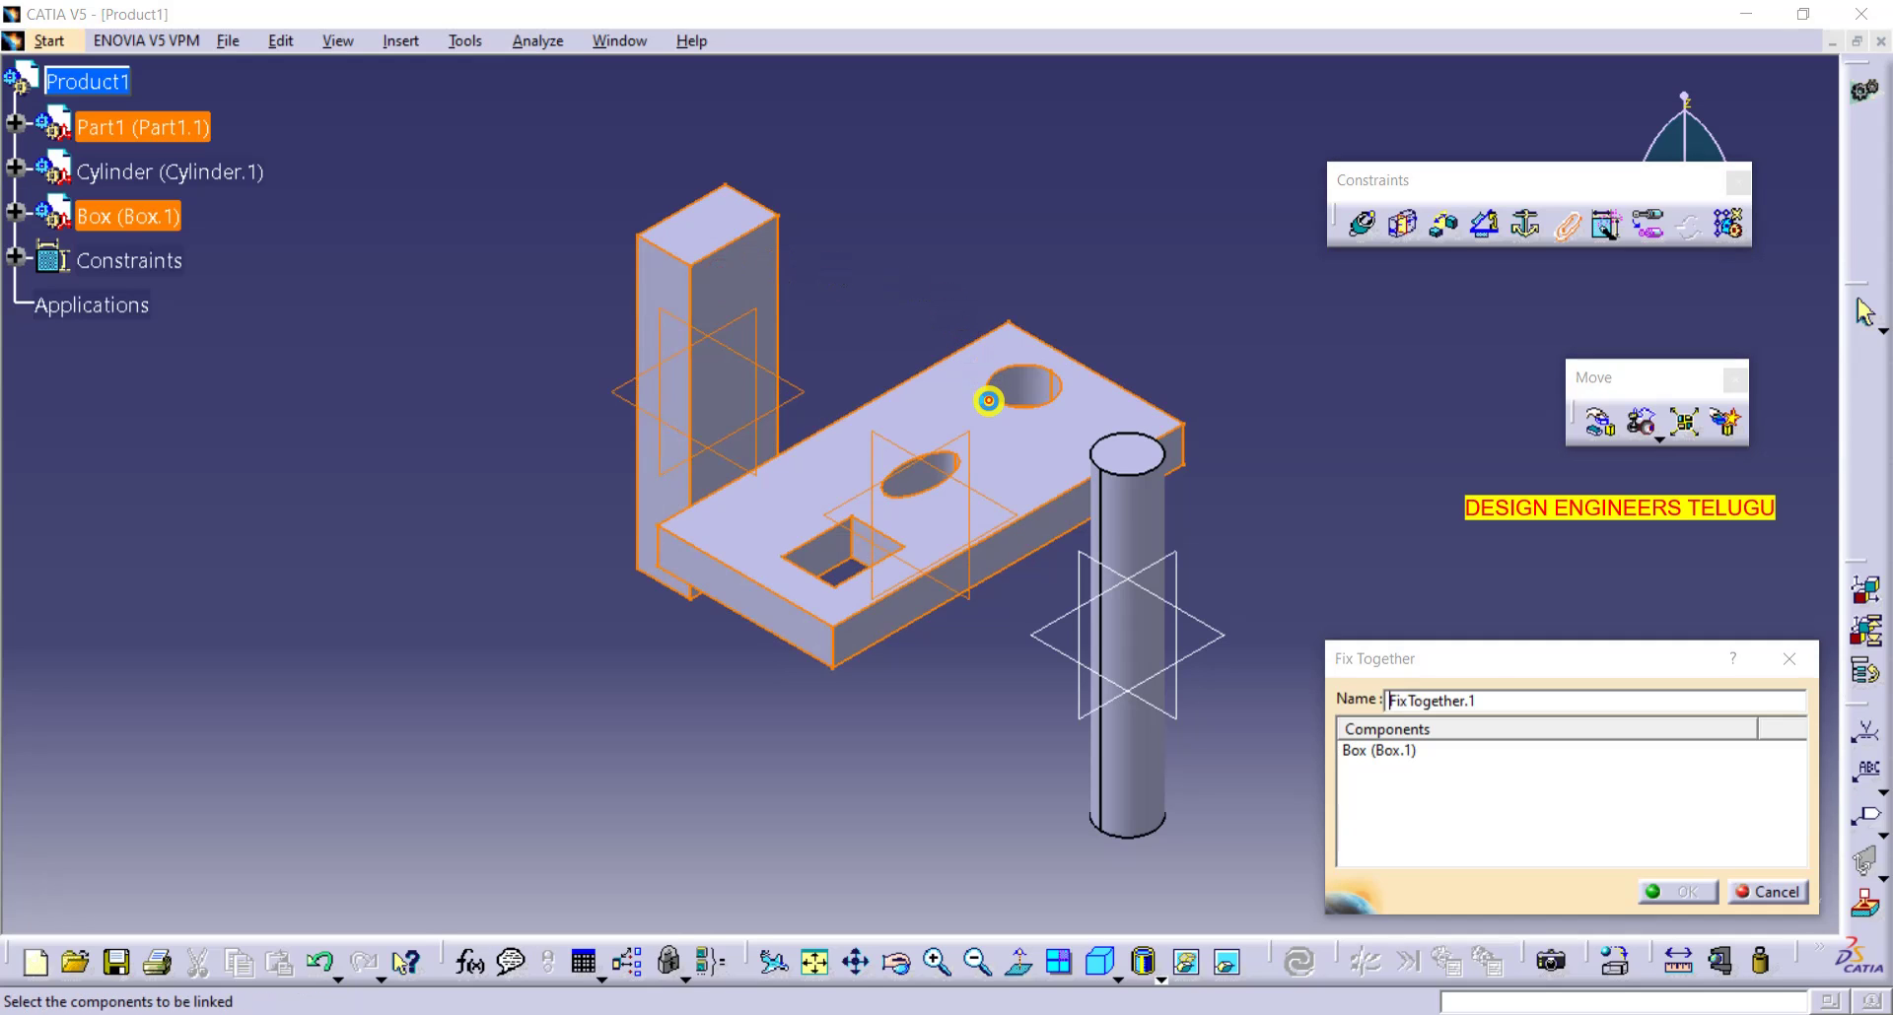
pyautogui.click(1141, 506)
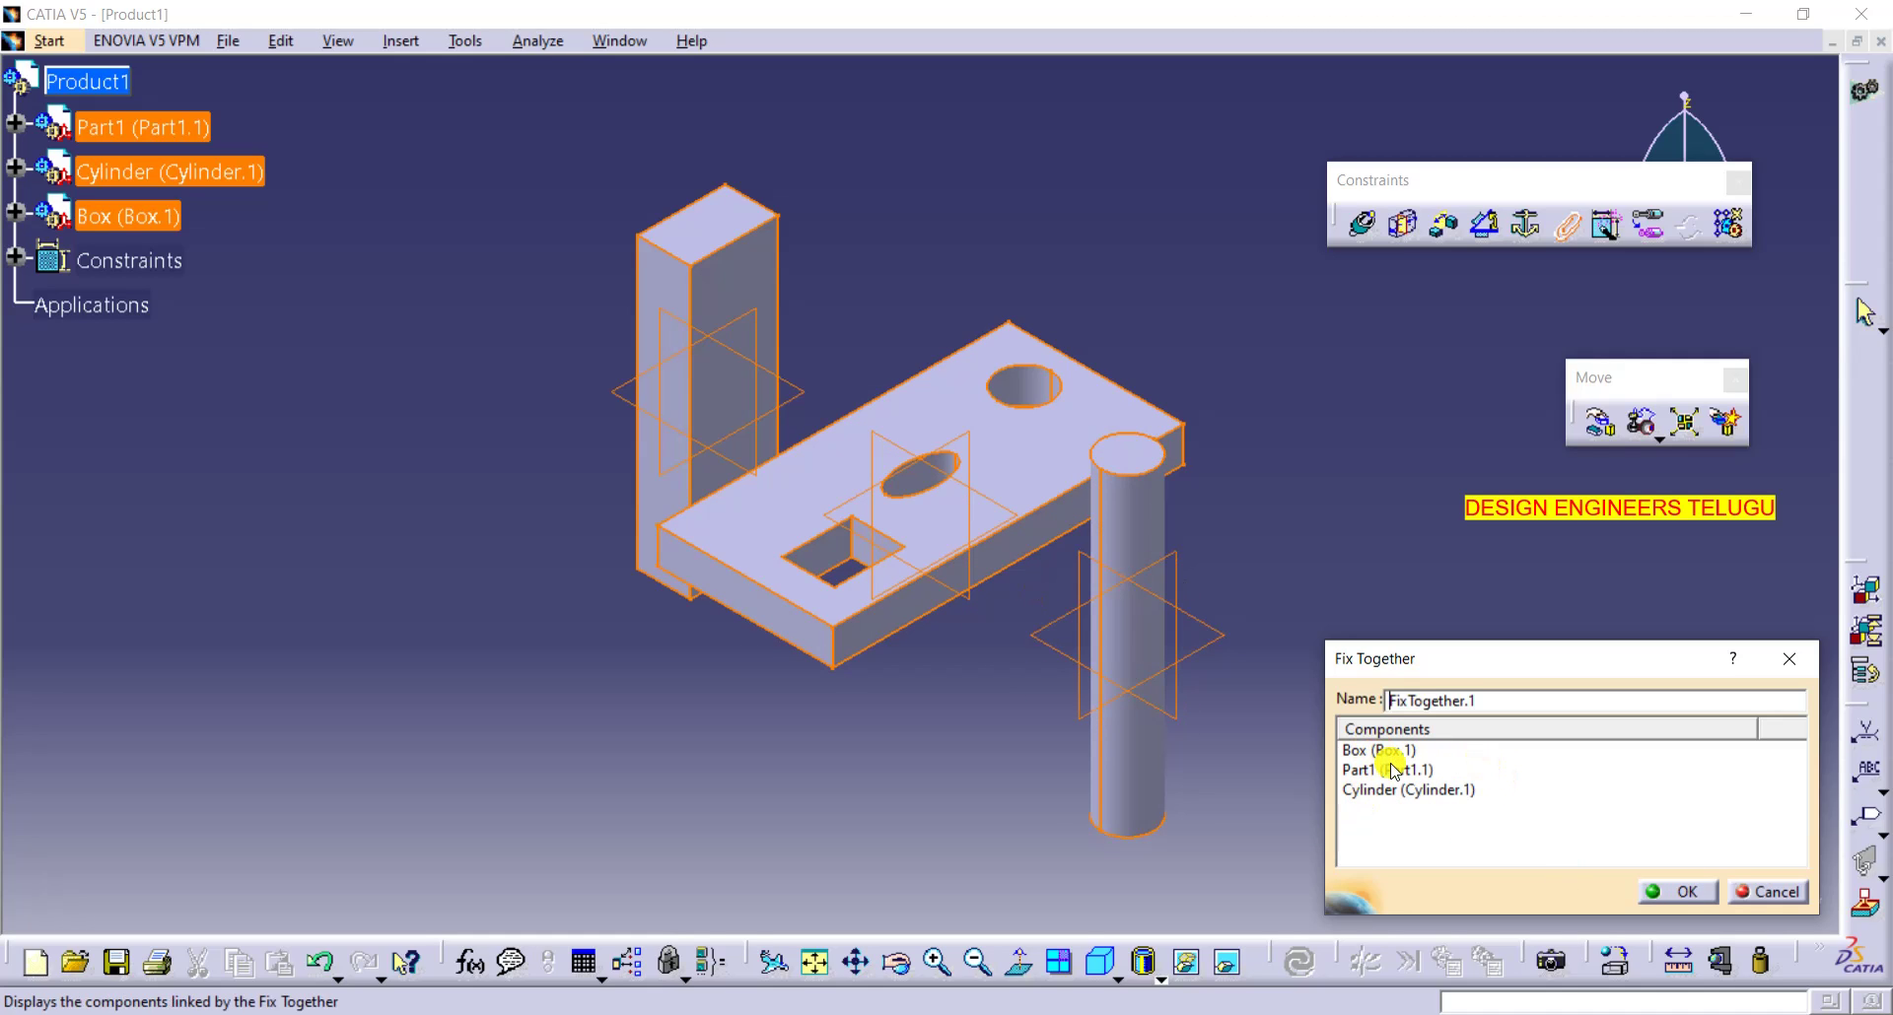
pyautogui.click(1681, 892)
pyautogui.click(1442, 590)
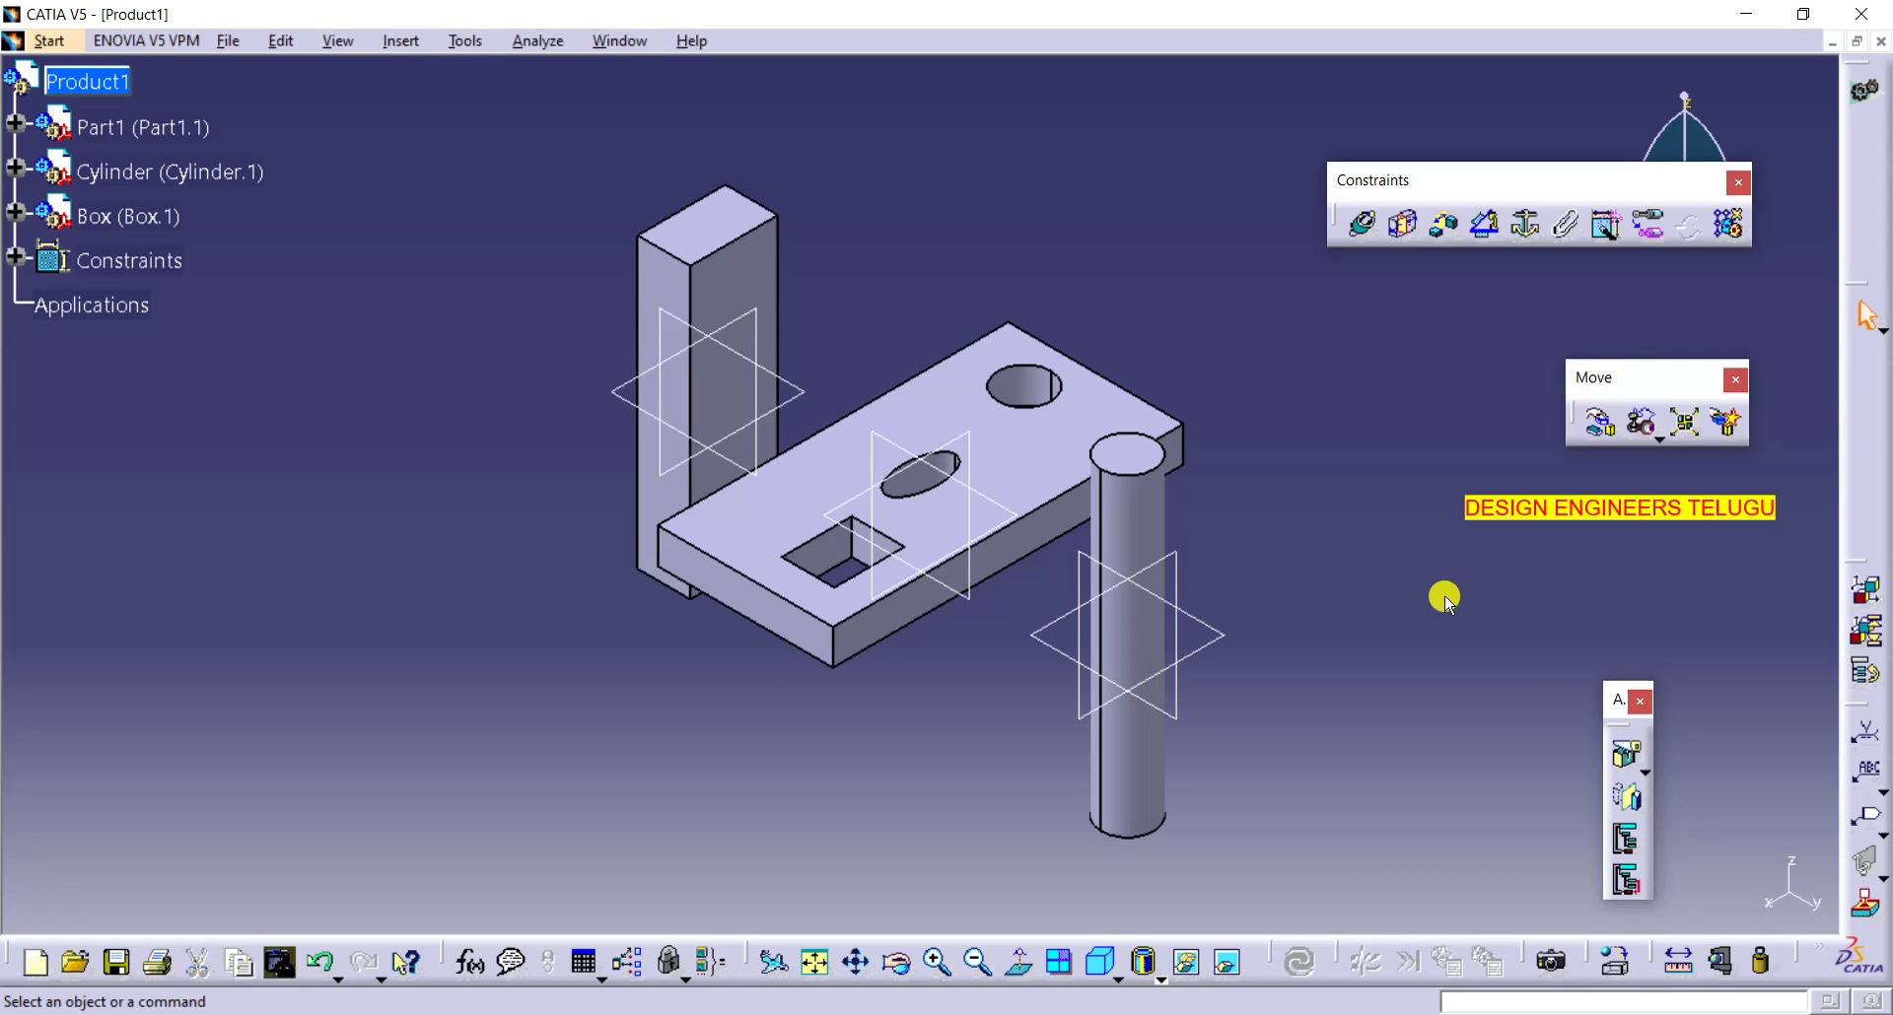
pyautogui.click(14, 260)
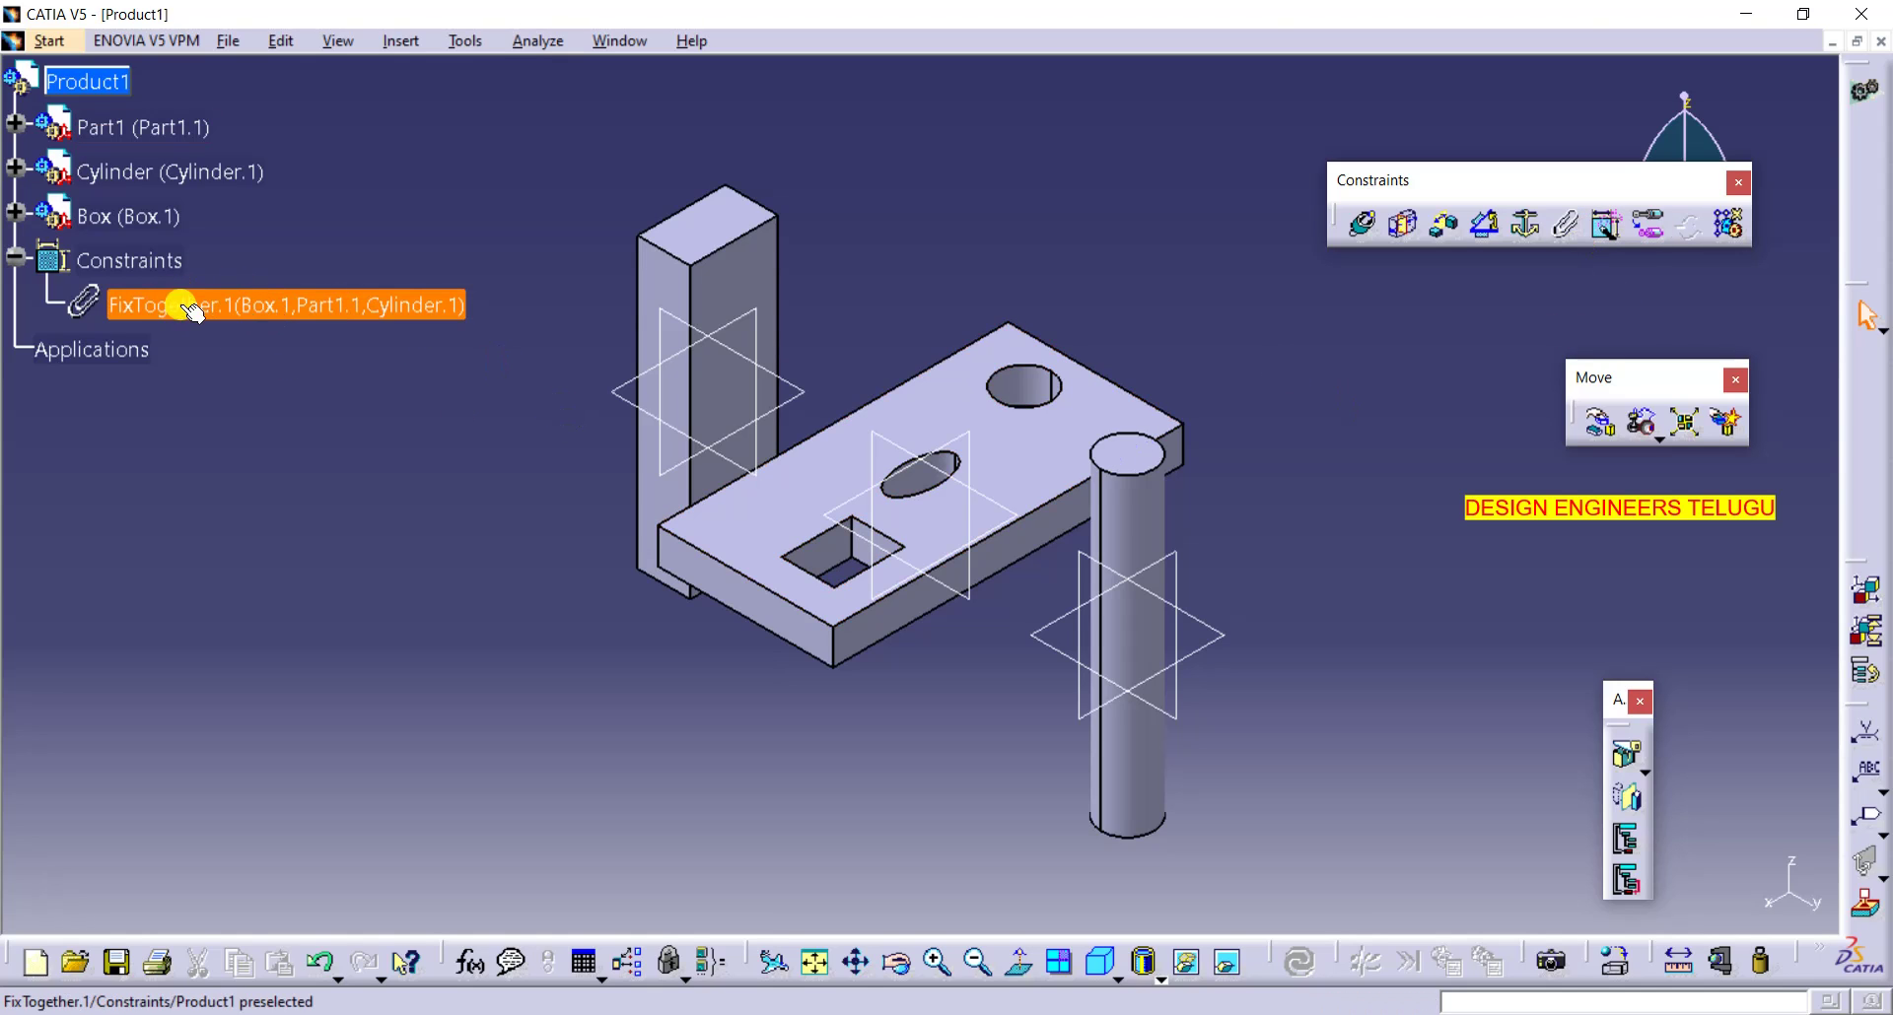
# - Try manipulating only the base plate back and forth along the X axis, without respect to constraints
pyautogui.click(1365, 225)
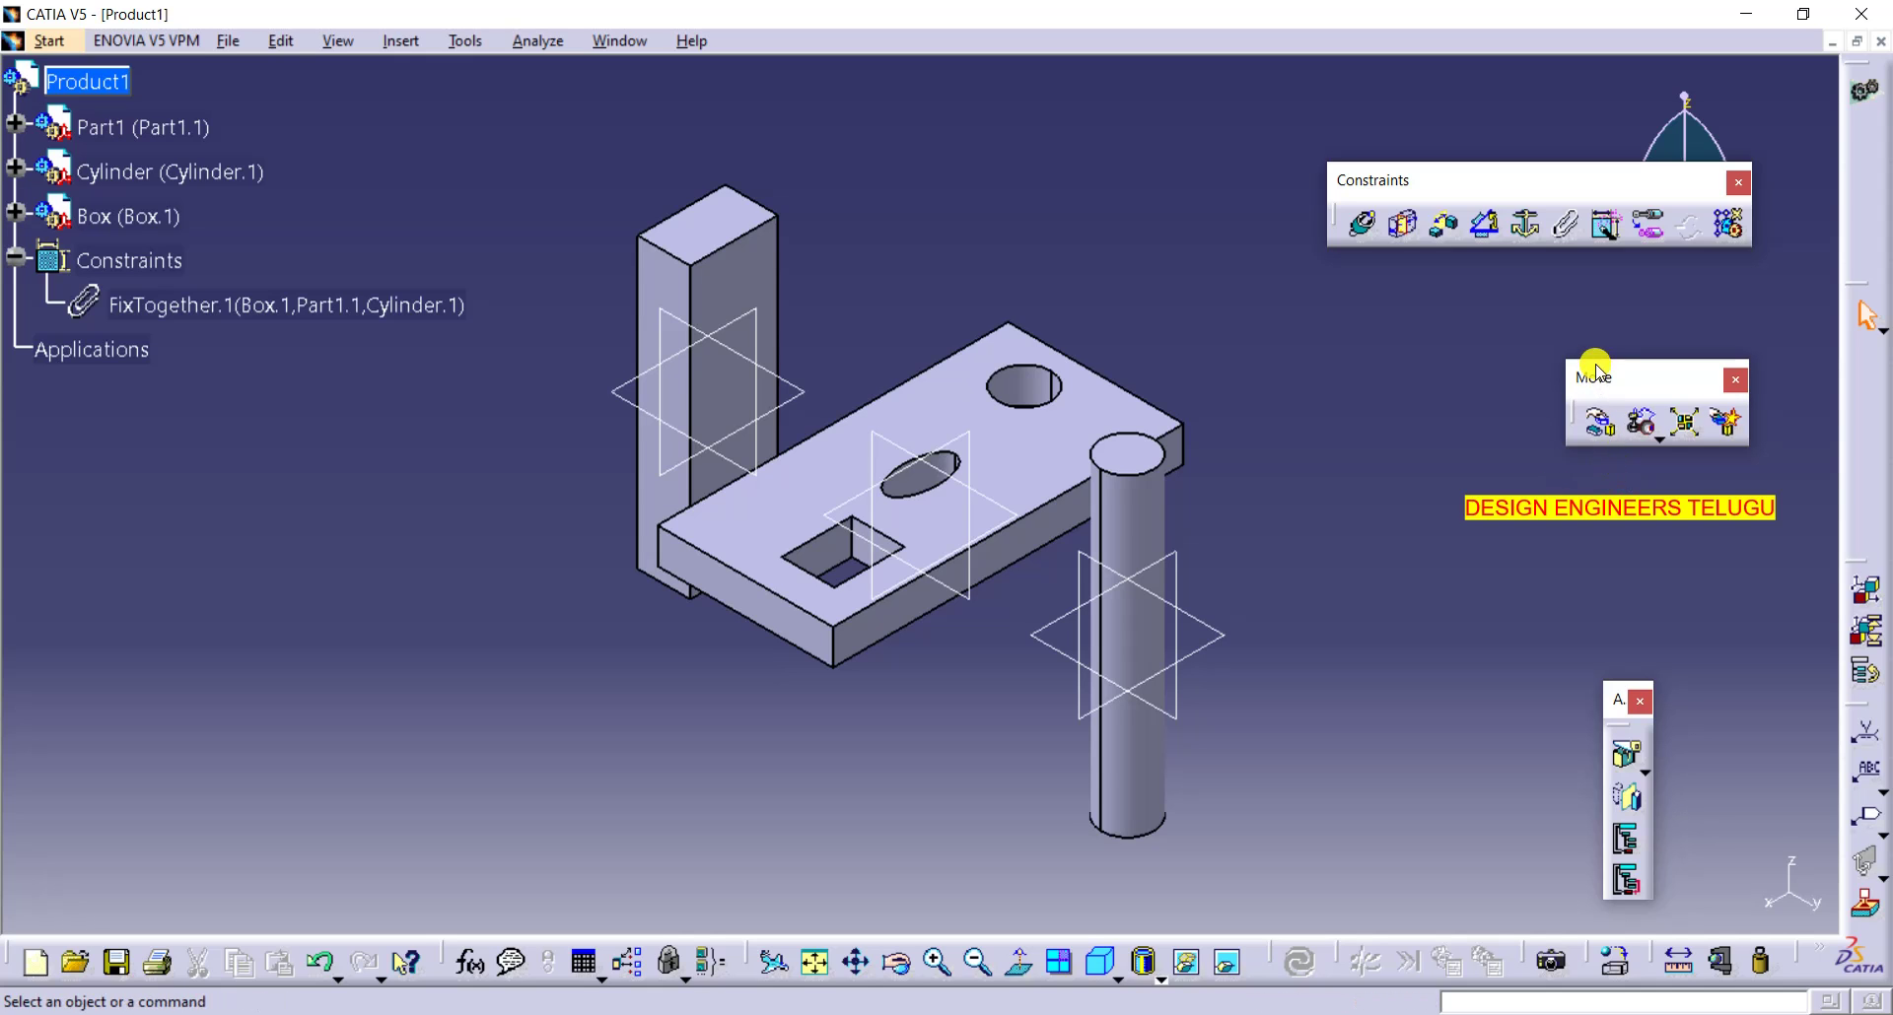
pyautogui.click(1599, 424)
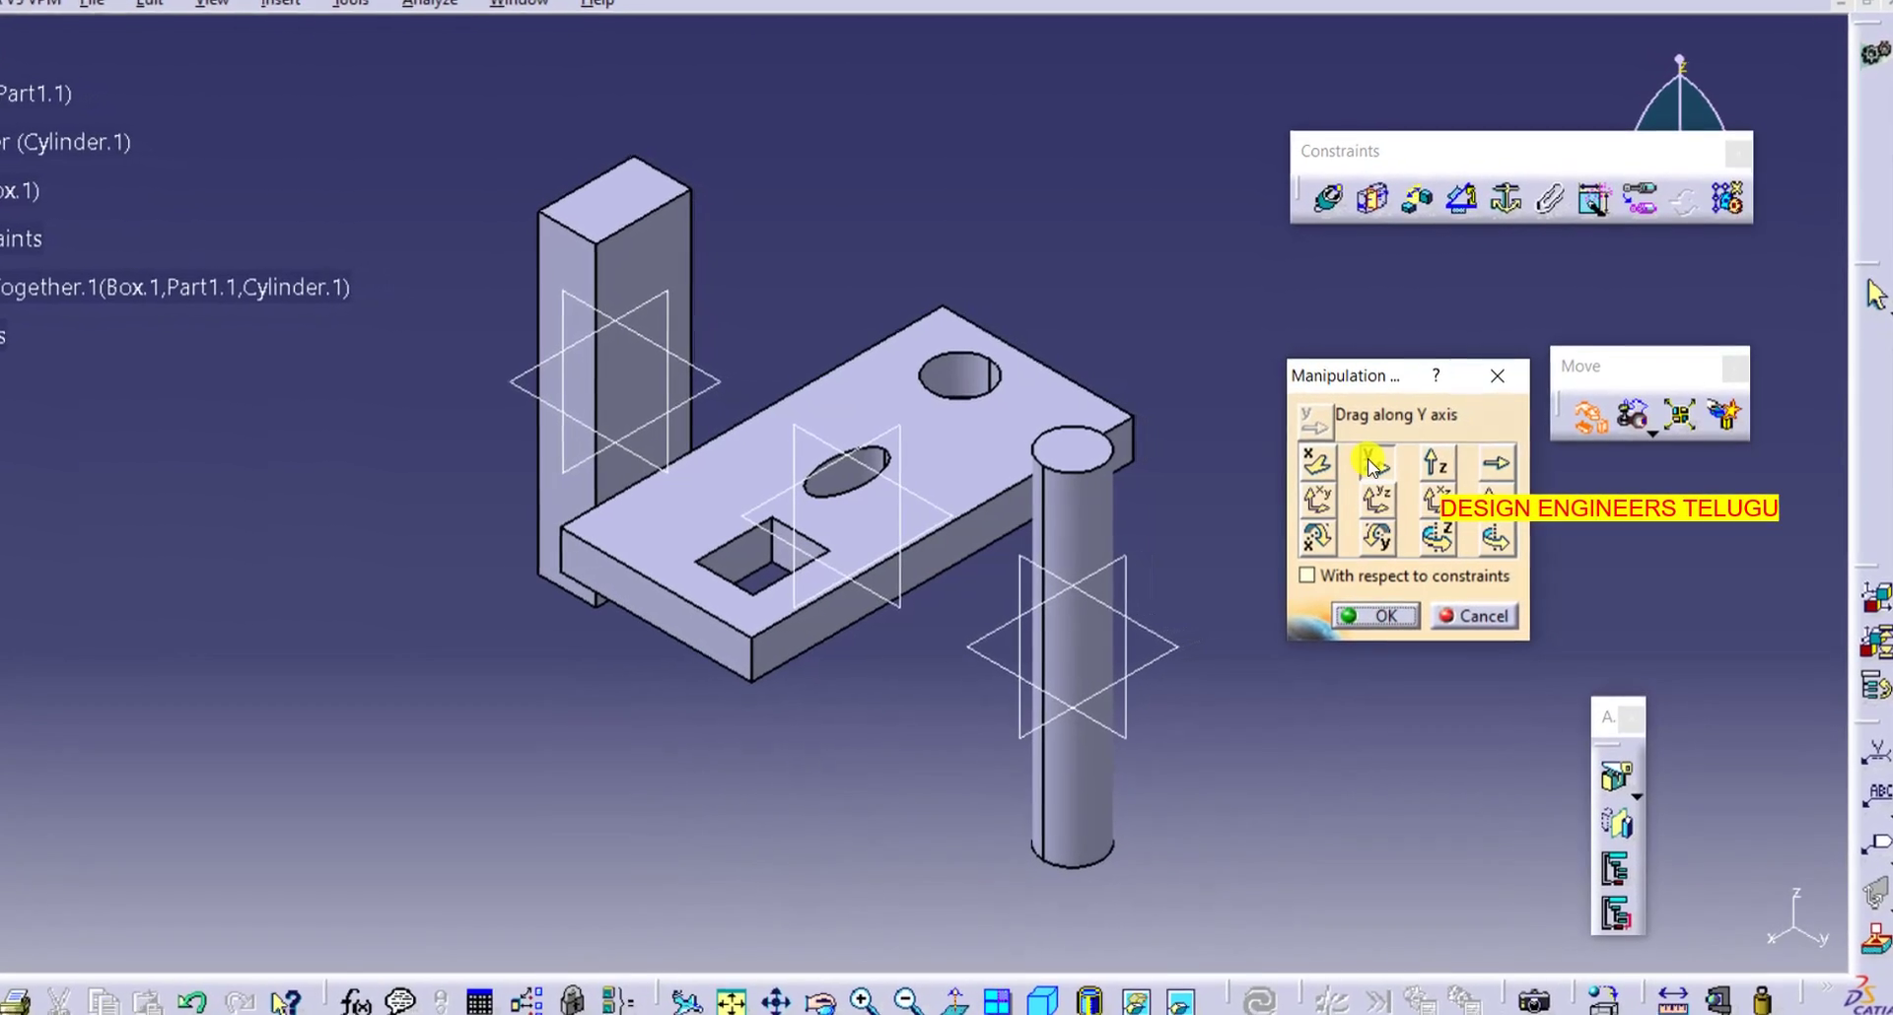
pyautogui.click(1271, 460)
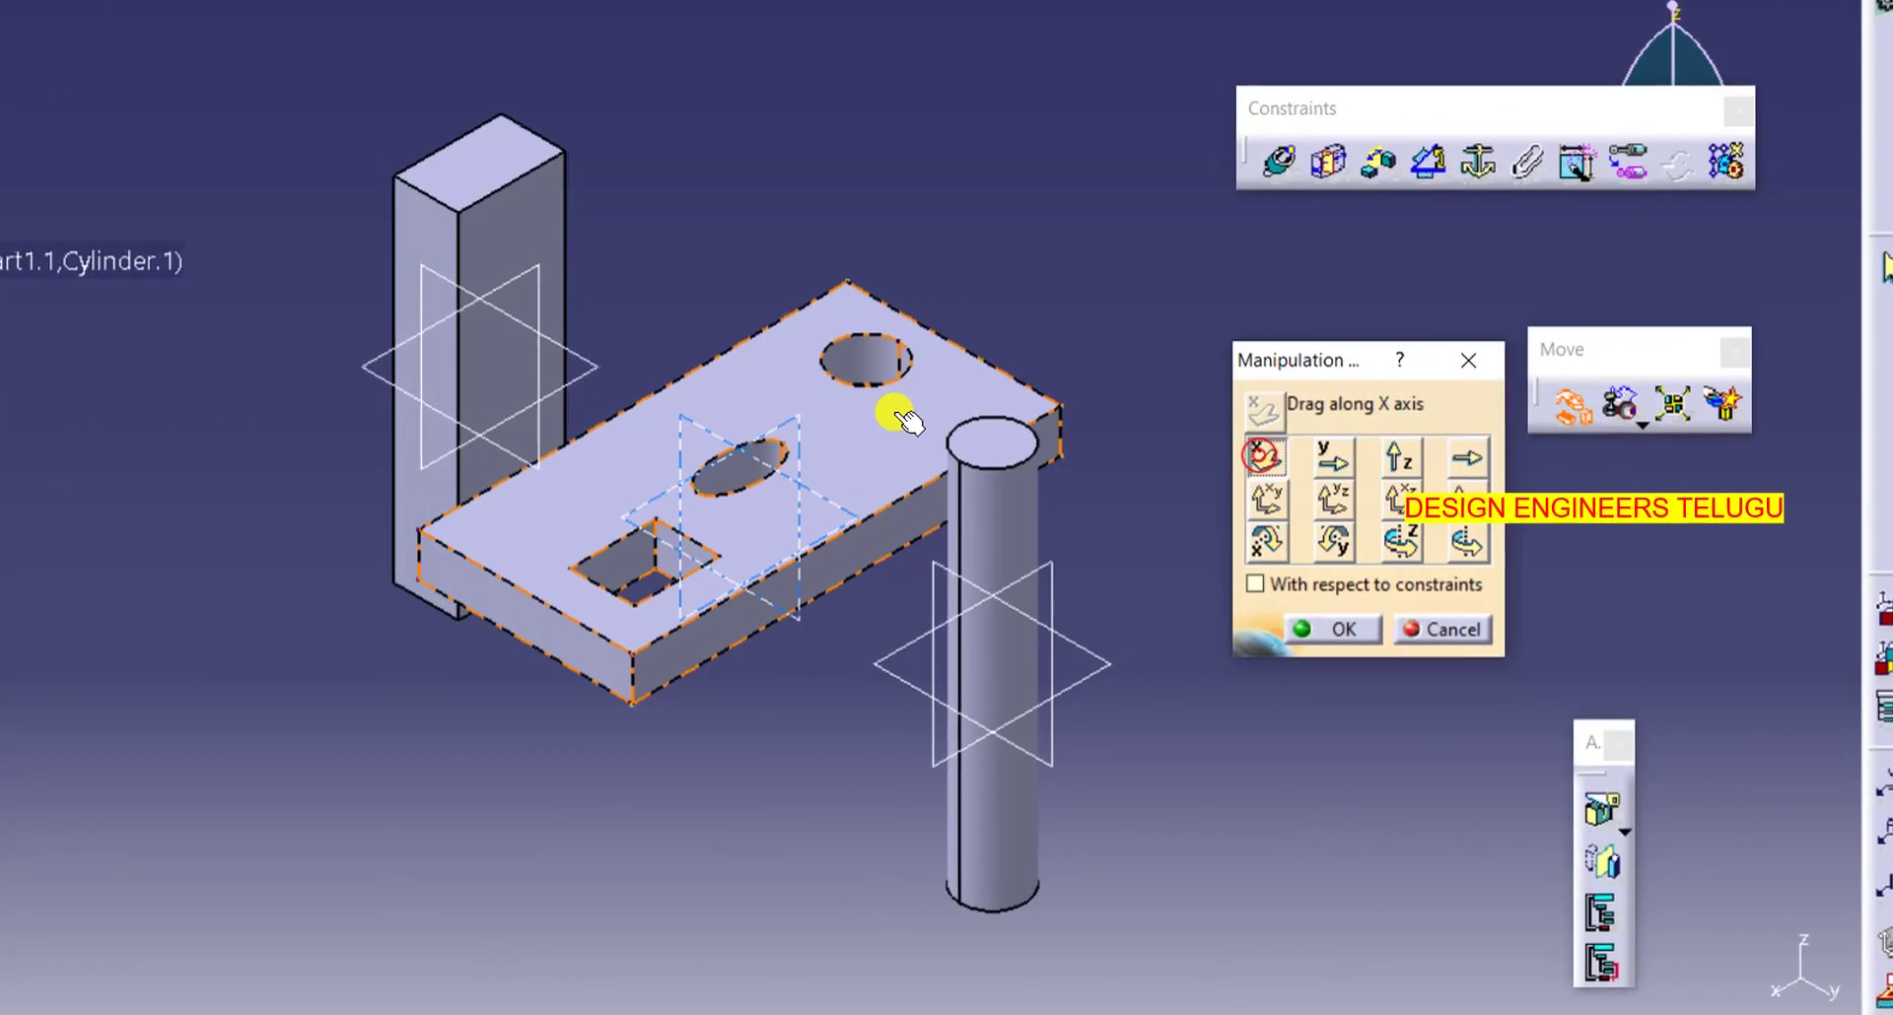
pyautogui.click(853, 407)
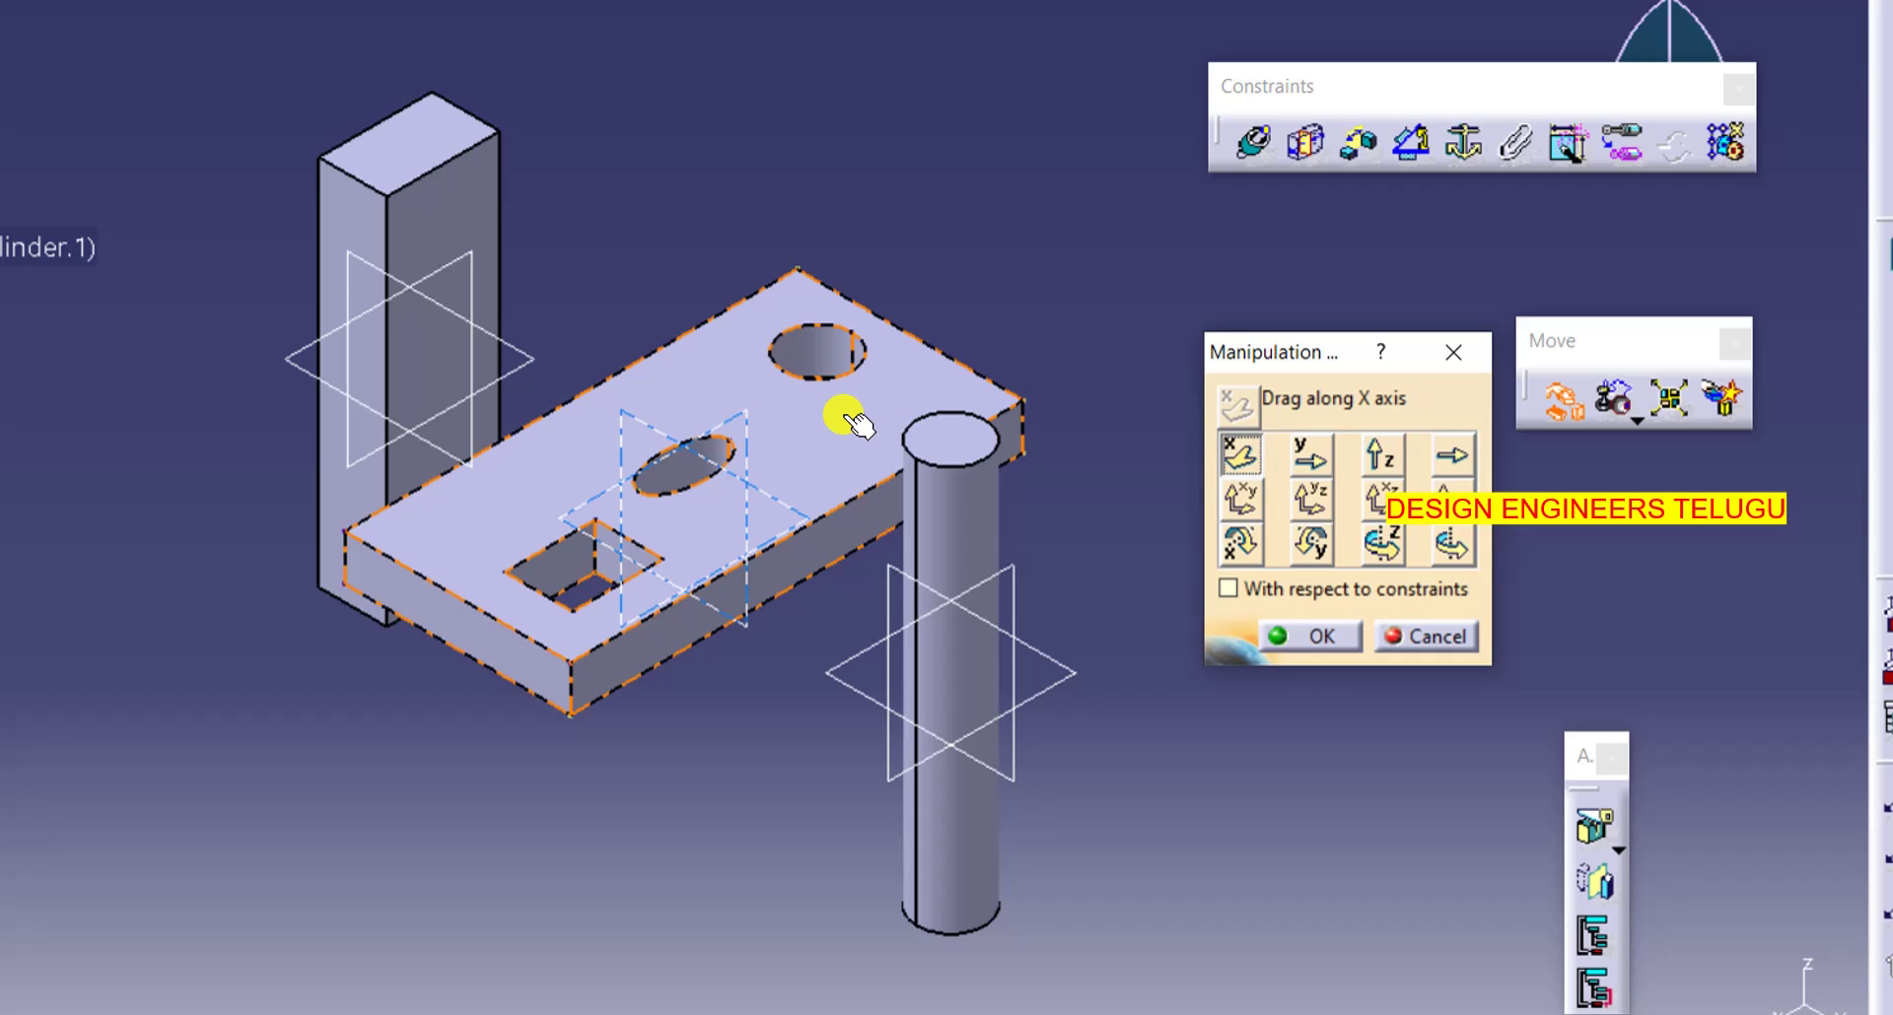
pyautogui.moveTo(850, 419); pyautogui.dragTo(896, 29)
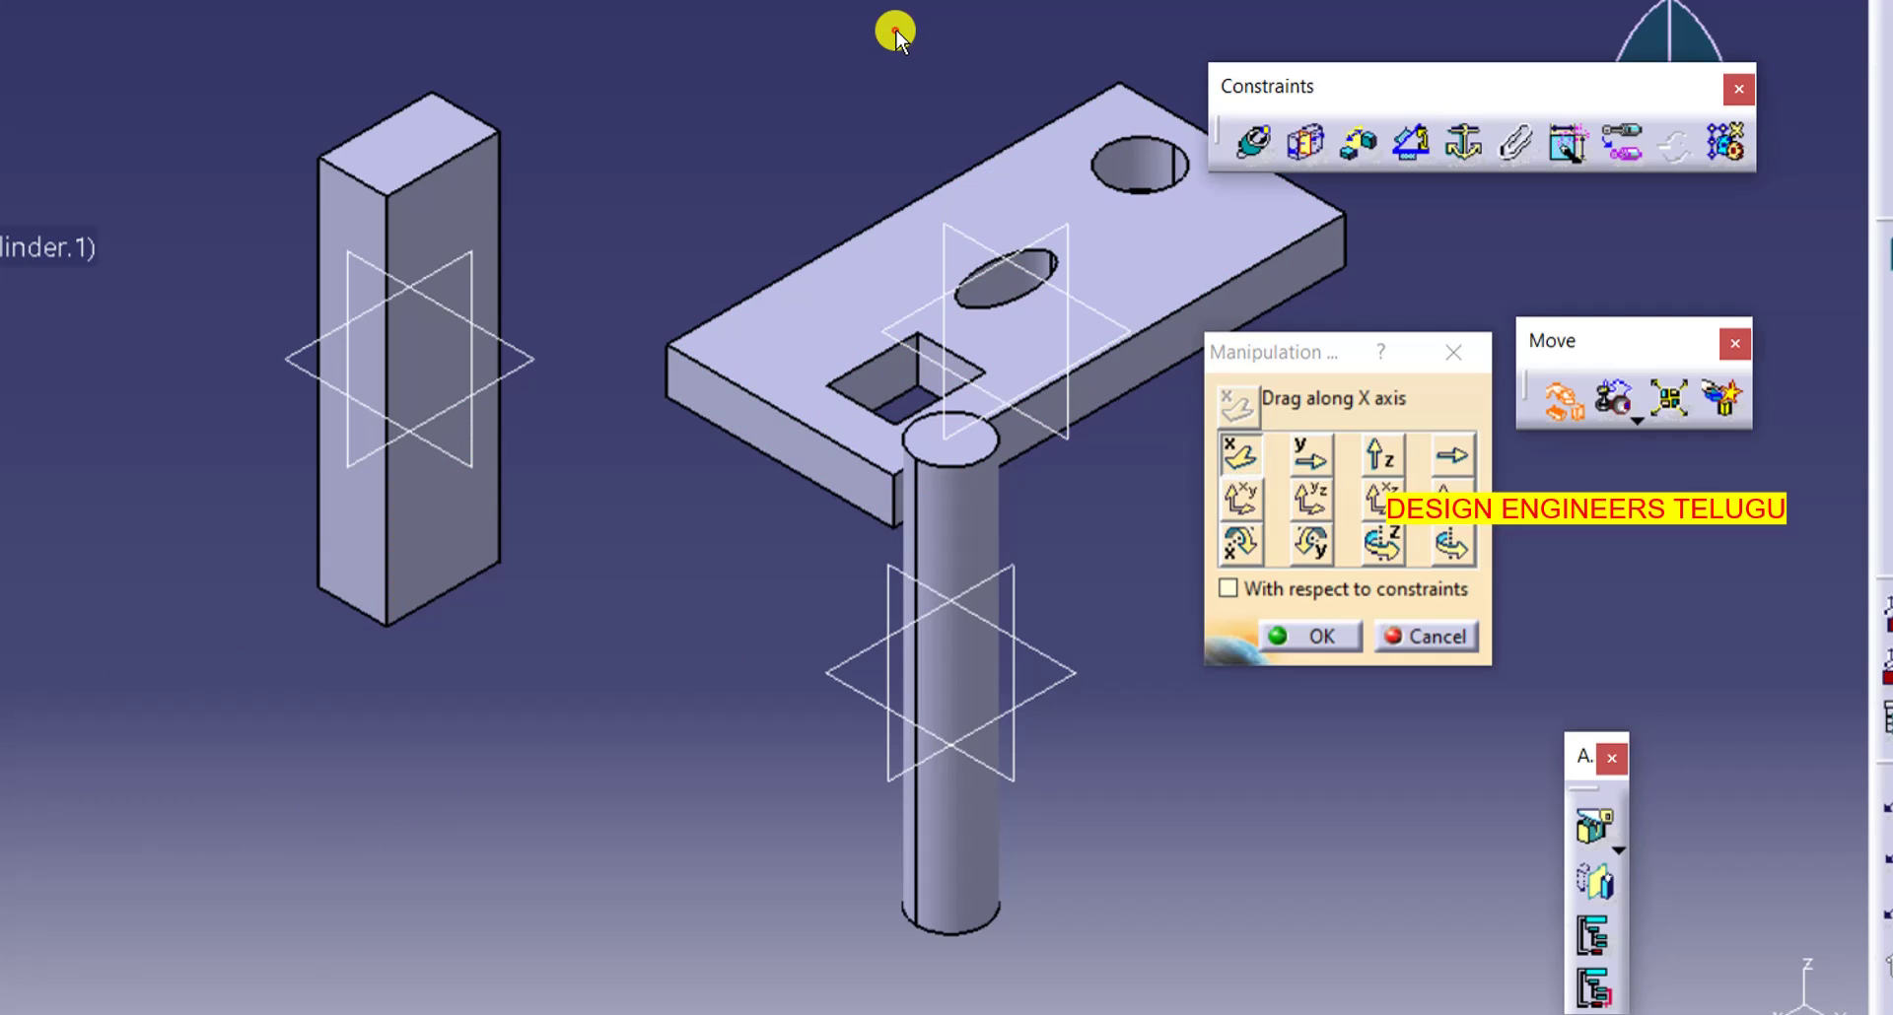
pyautogui.moveTo(976, 180); pyautogui.dragTo(785, 376)
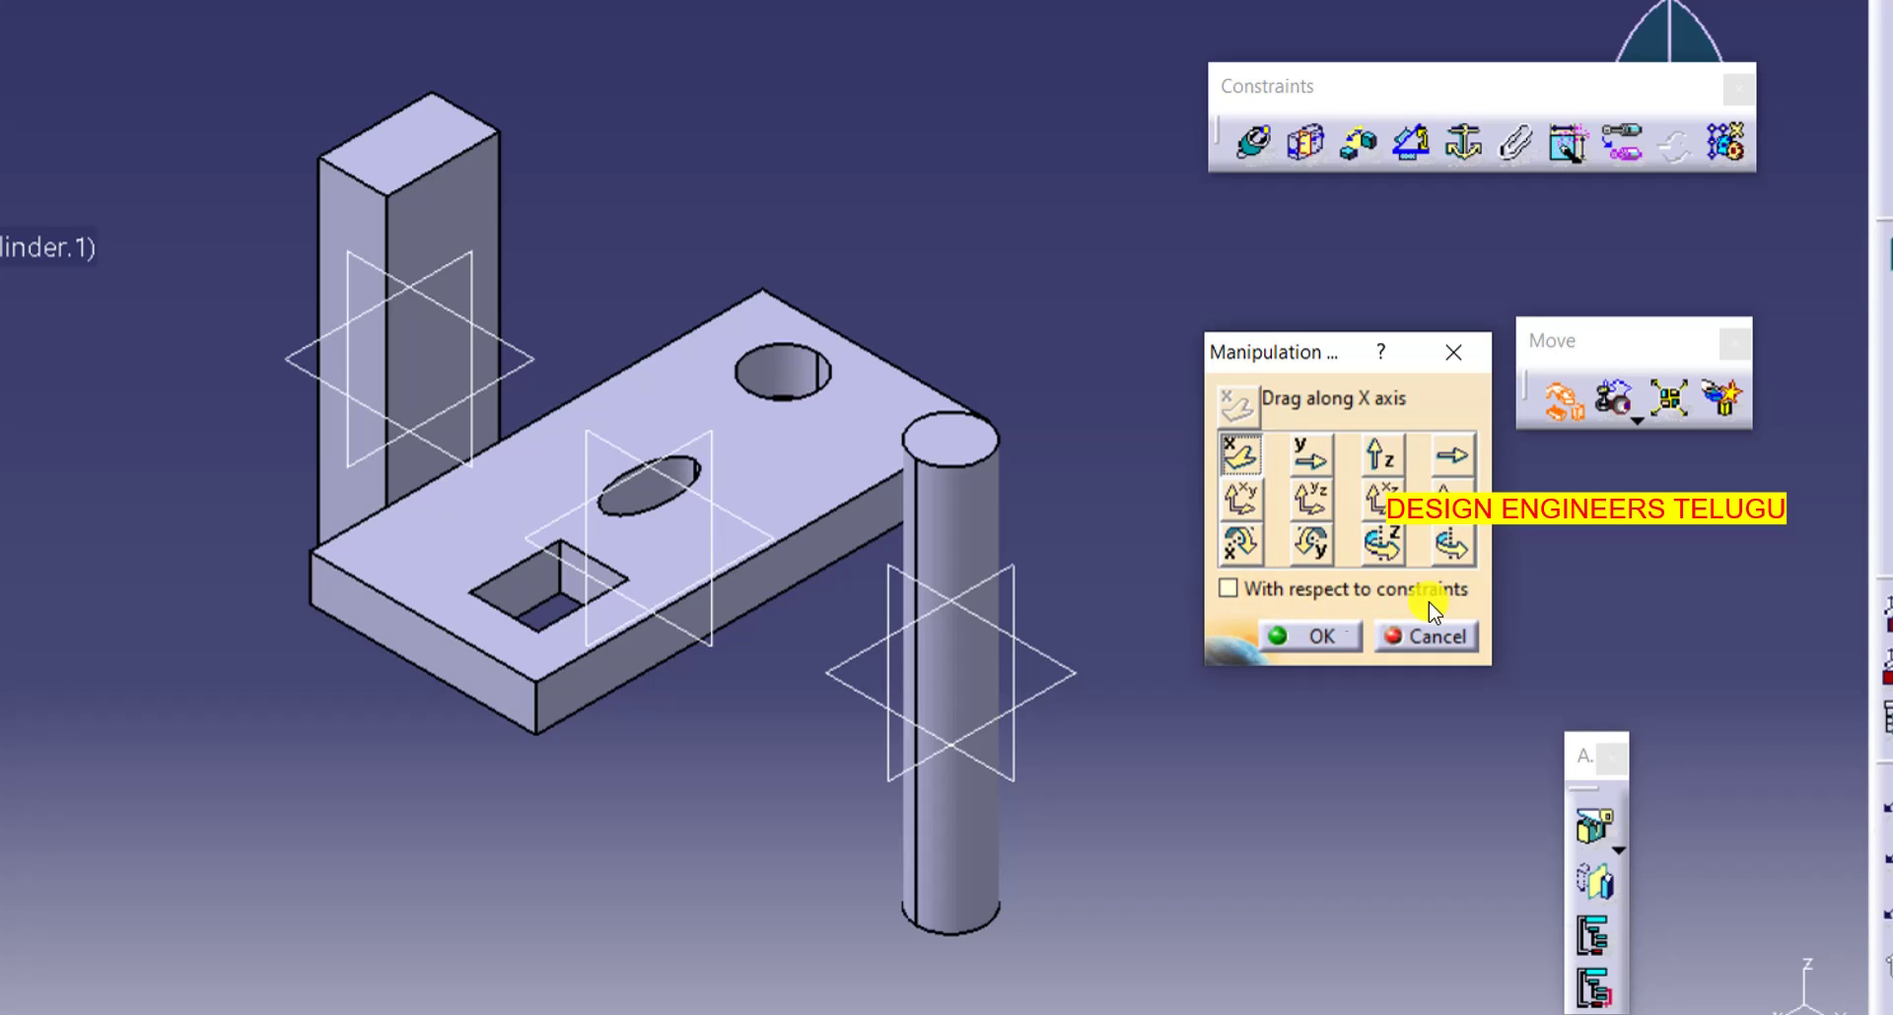
# - Try manipulating the base plate and box along the X axis with respect to constraints, and cancel the manipulation
pyautogui.click(1226, 589)
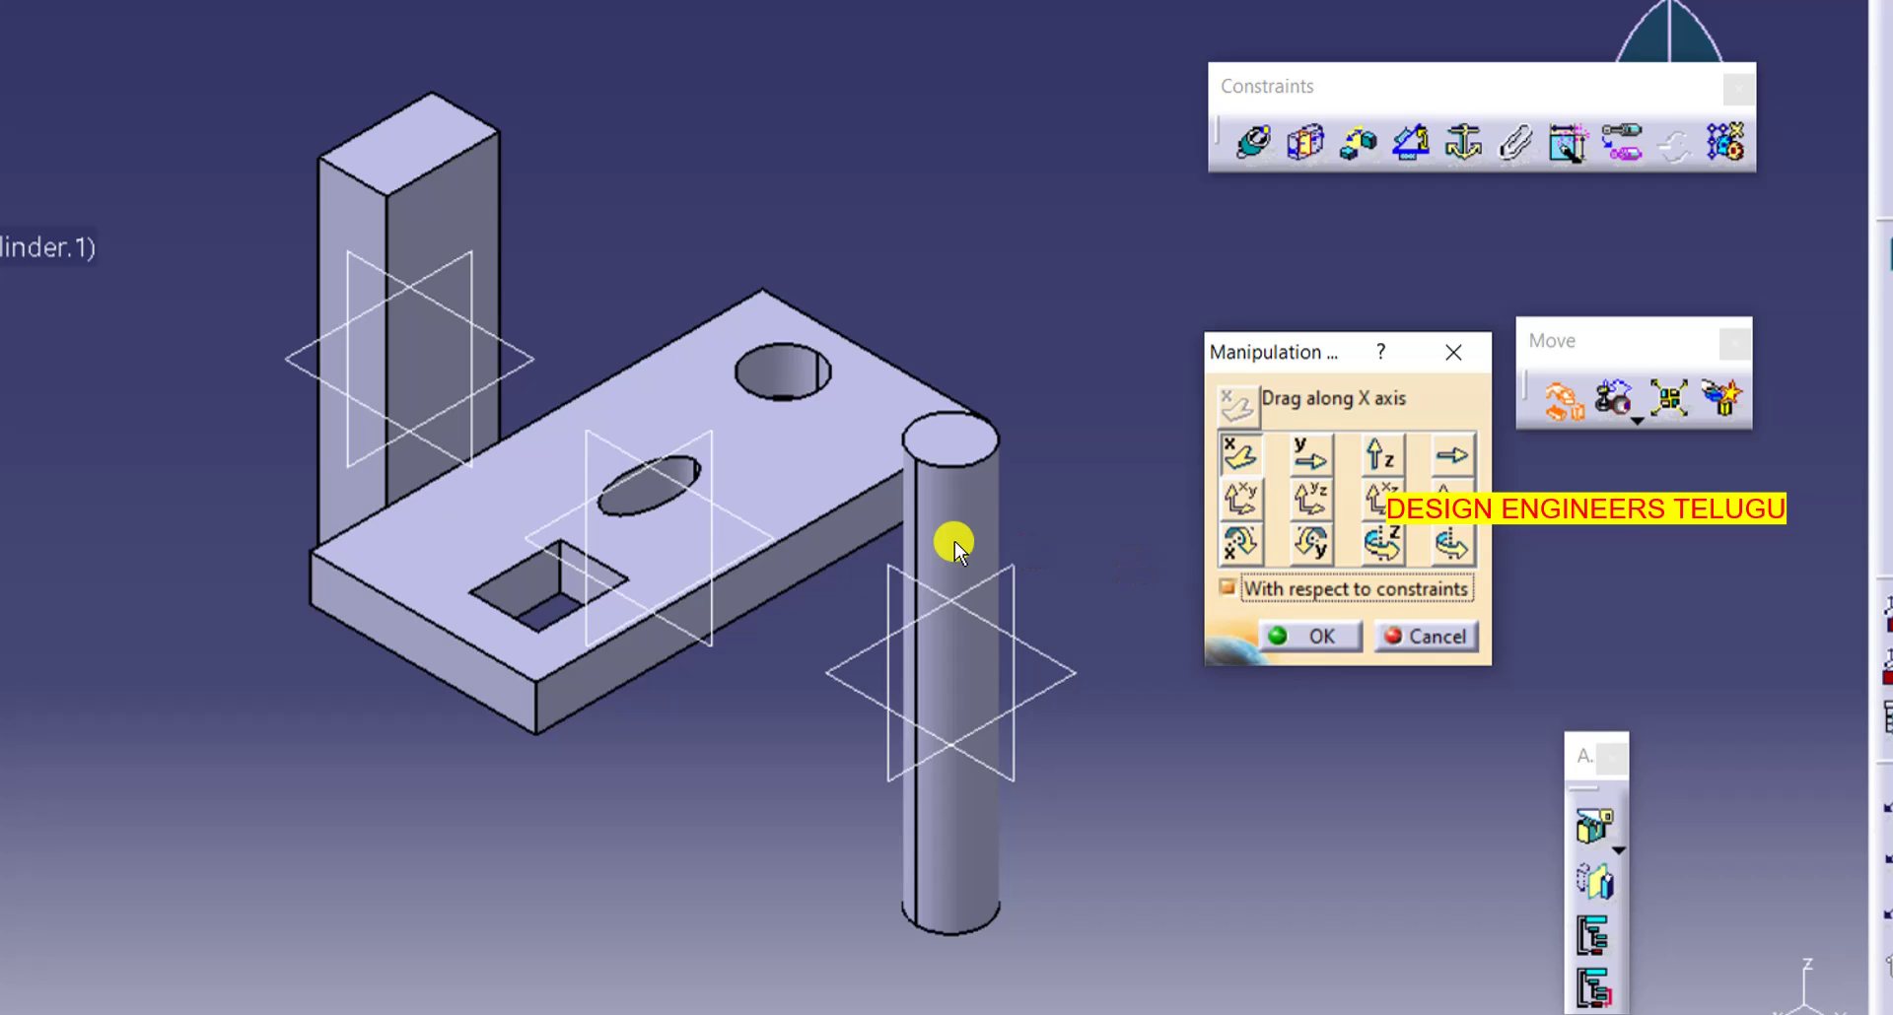
pyautogui.moveTo(774, 485); pyautogui.dragTo(512, 503)
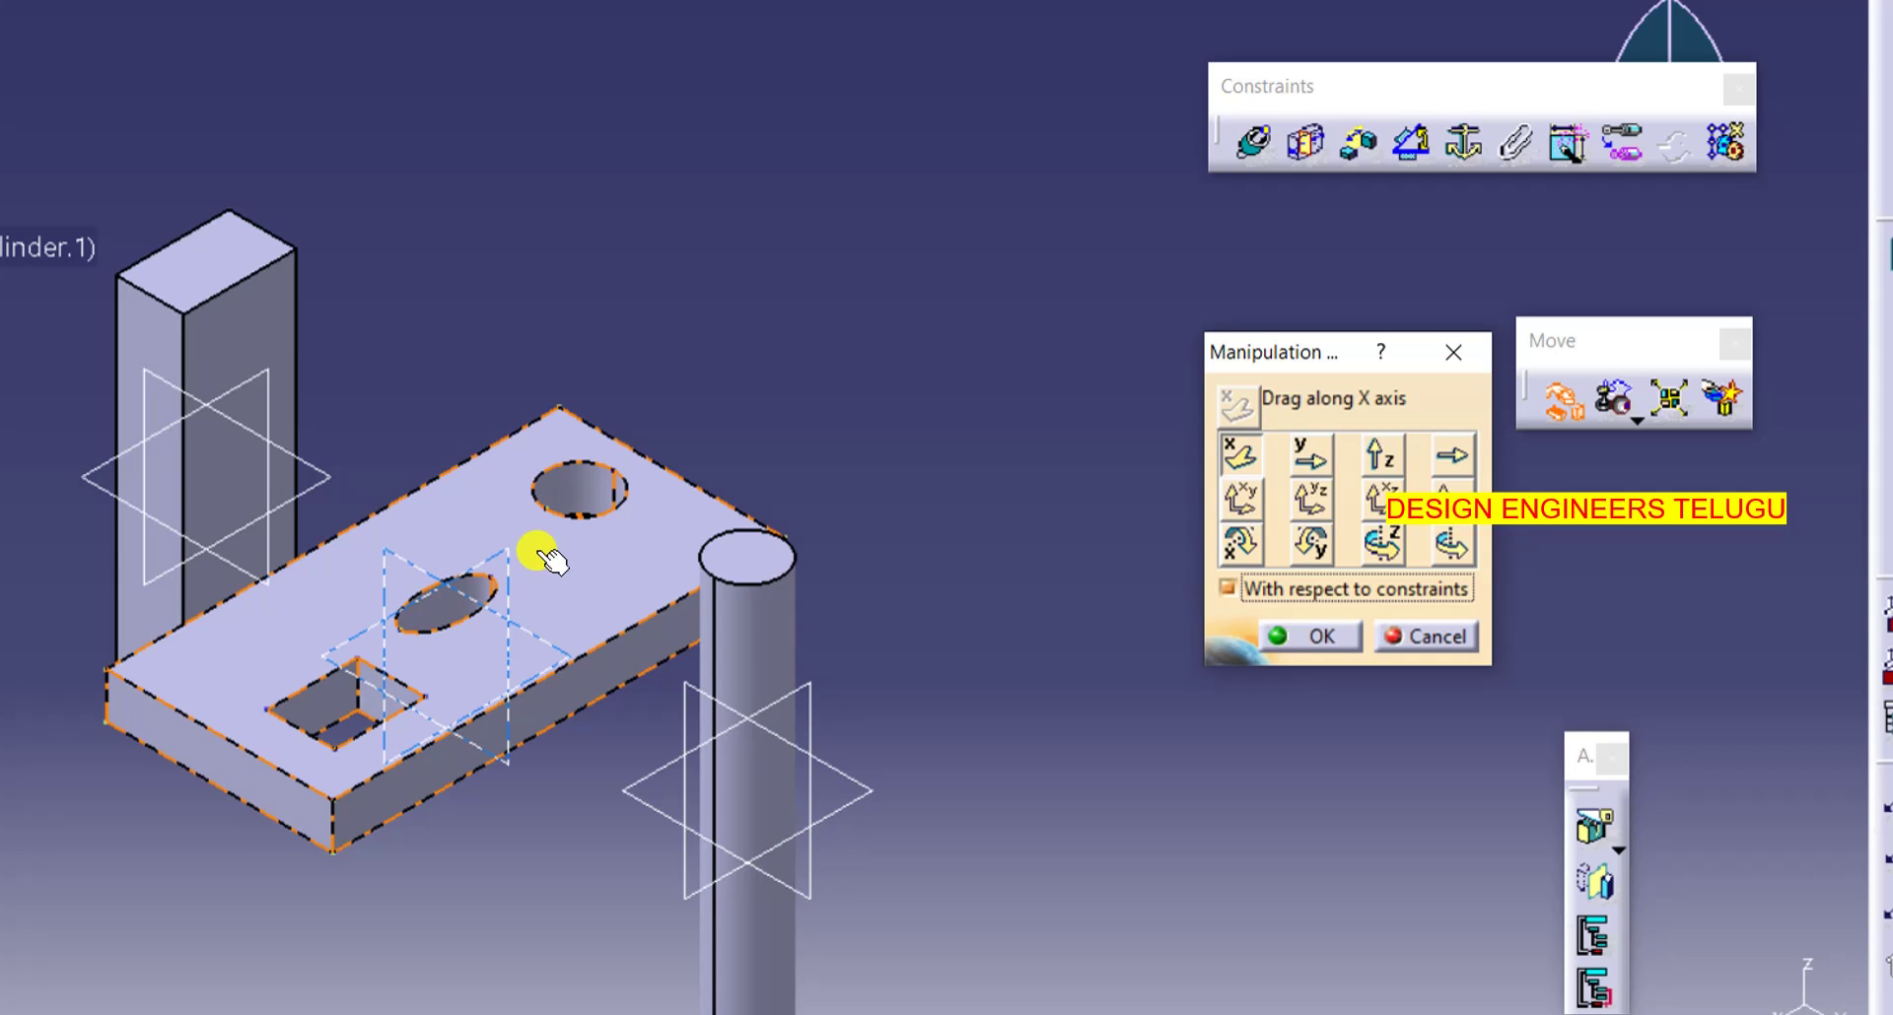
pyautogui.moveTo(540, 560); pyautogui.dragTo(705, 397)
pyautogui.moveTo(442, 311); pyautogui.dragTo(351, 321)
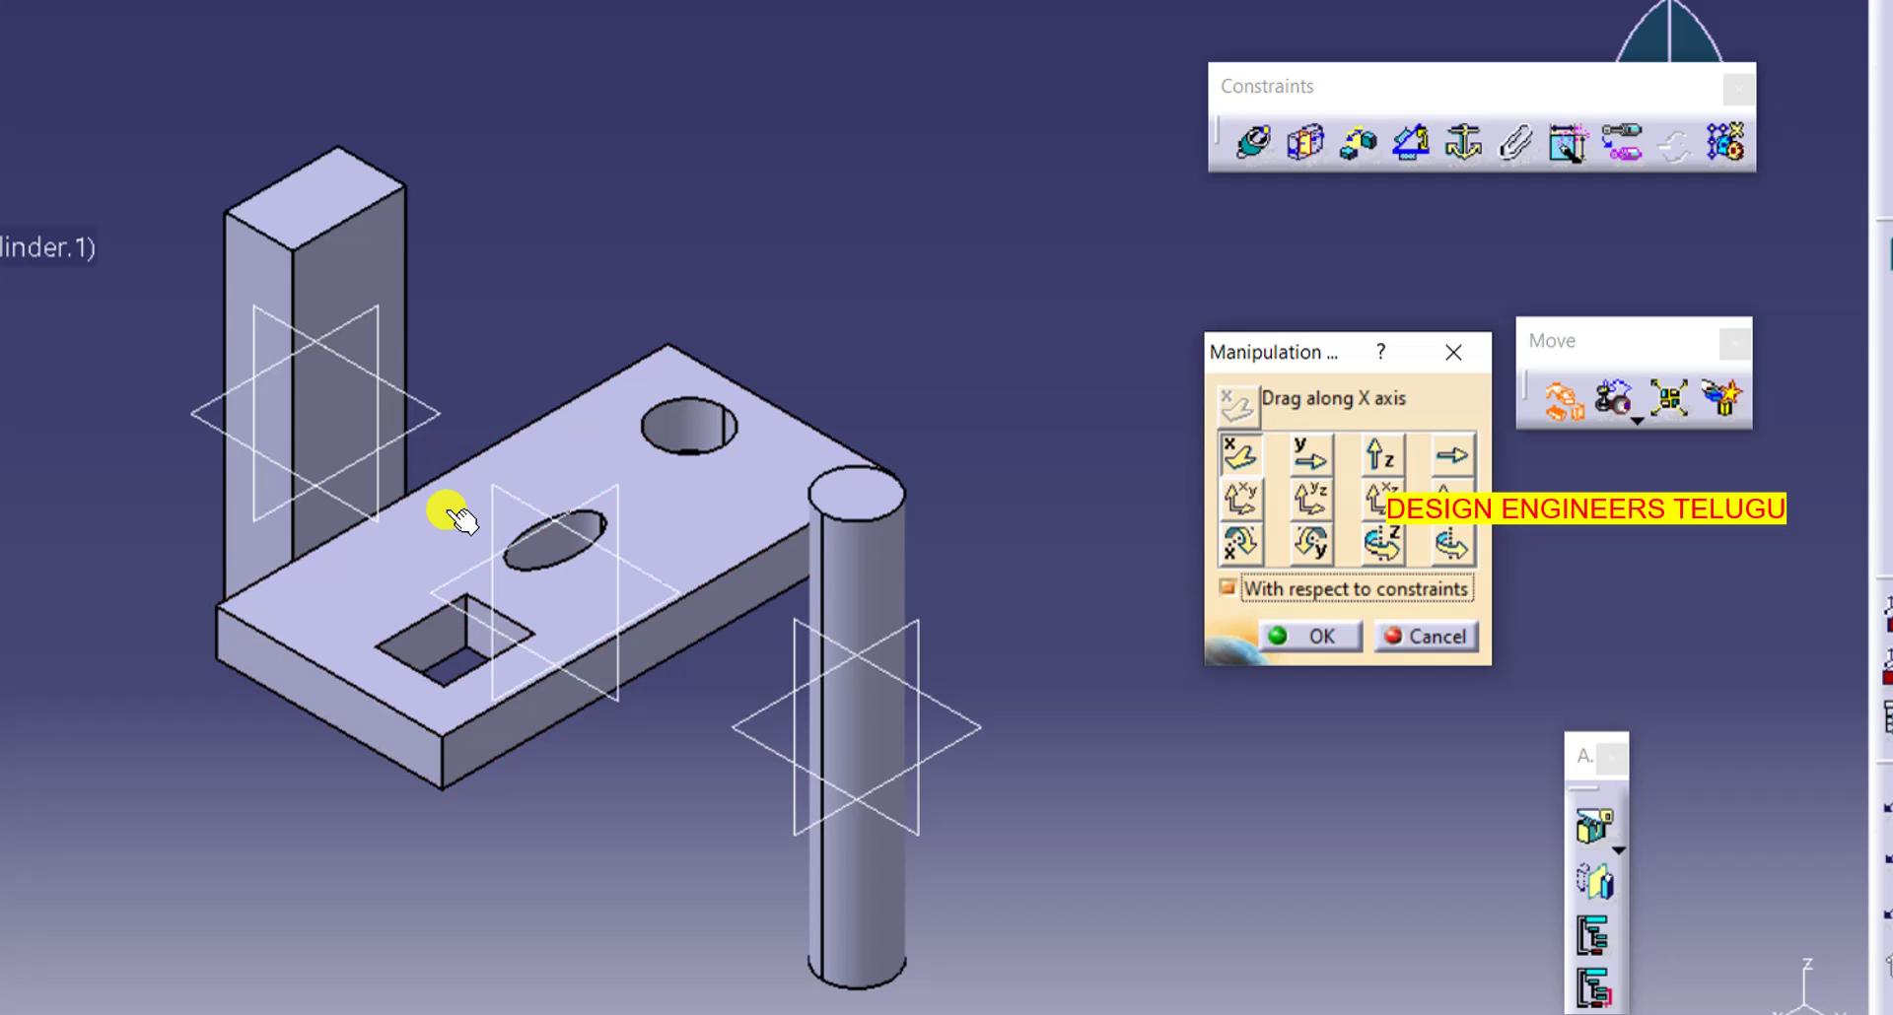
pyautogui.moveTo(299, 284); pyautogui.dragTo(331, 333)
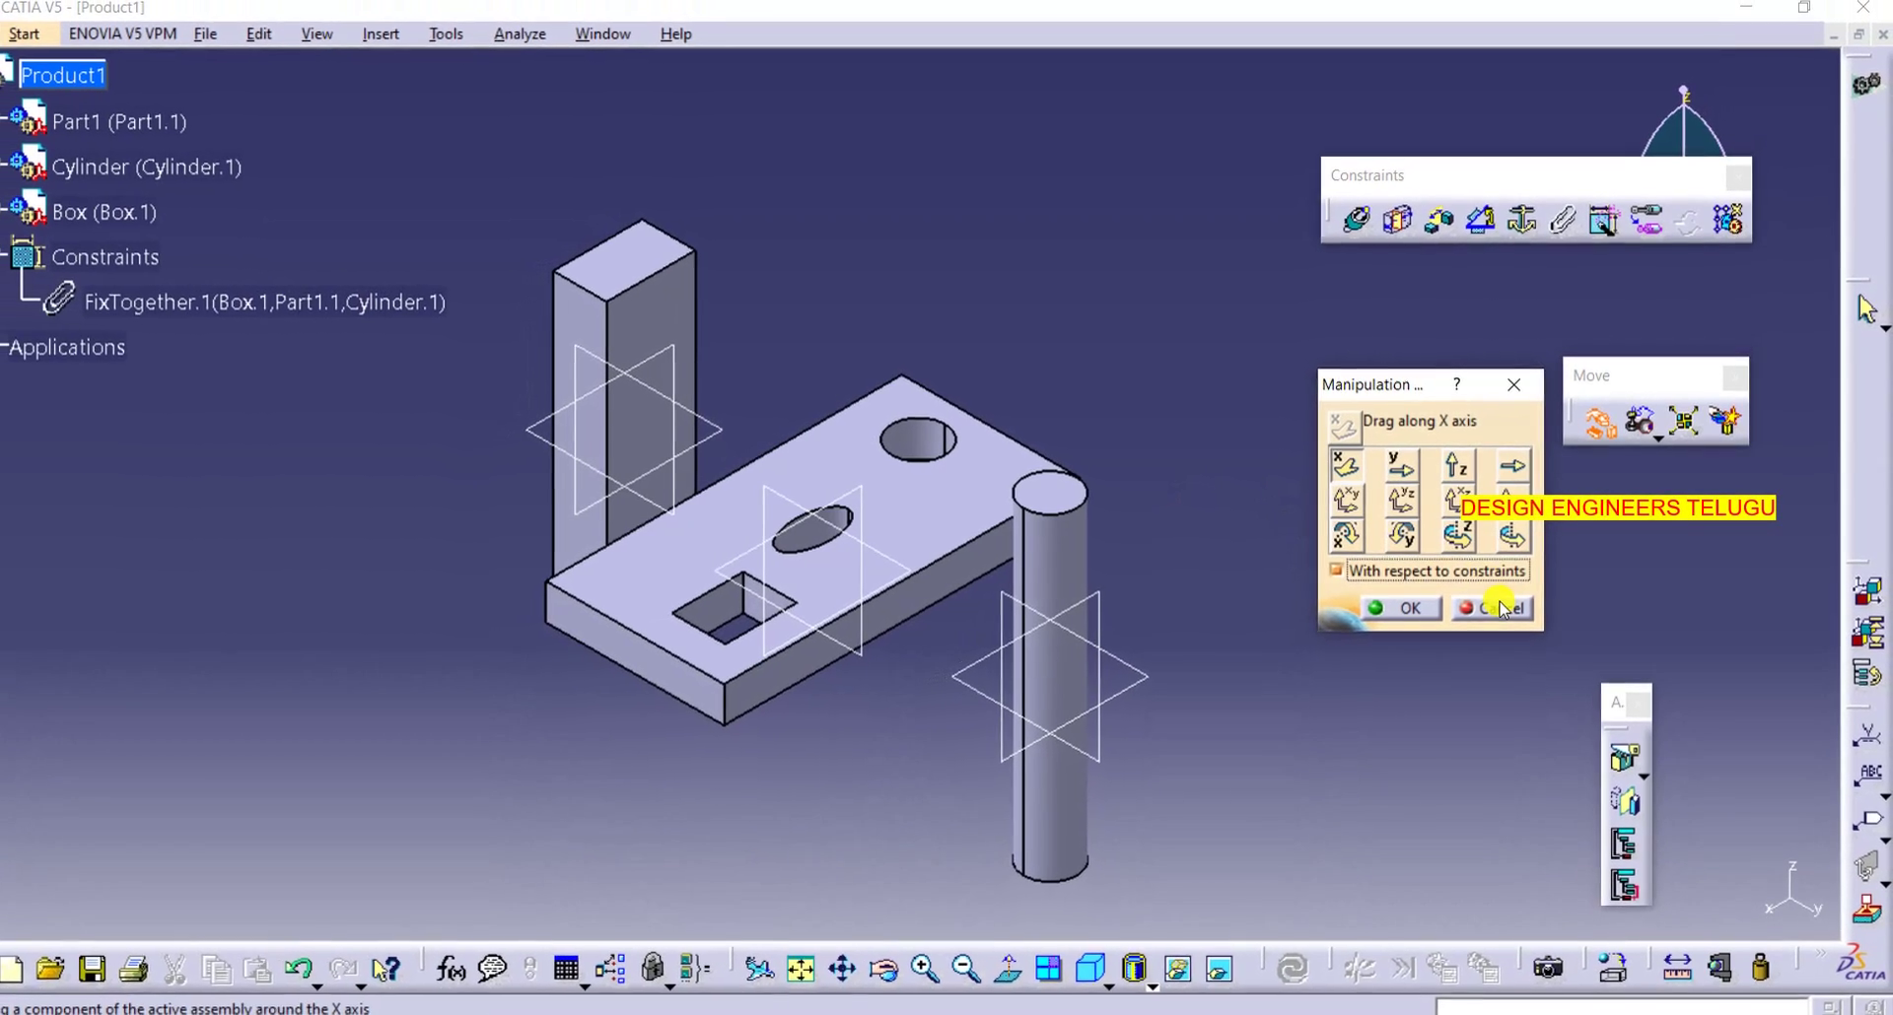
pyautogui.click(1501, 609)
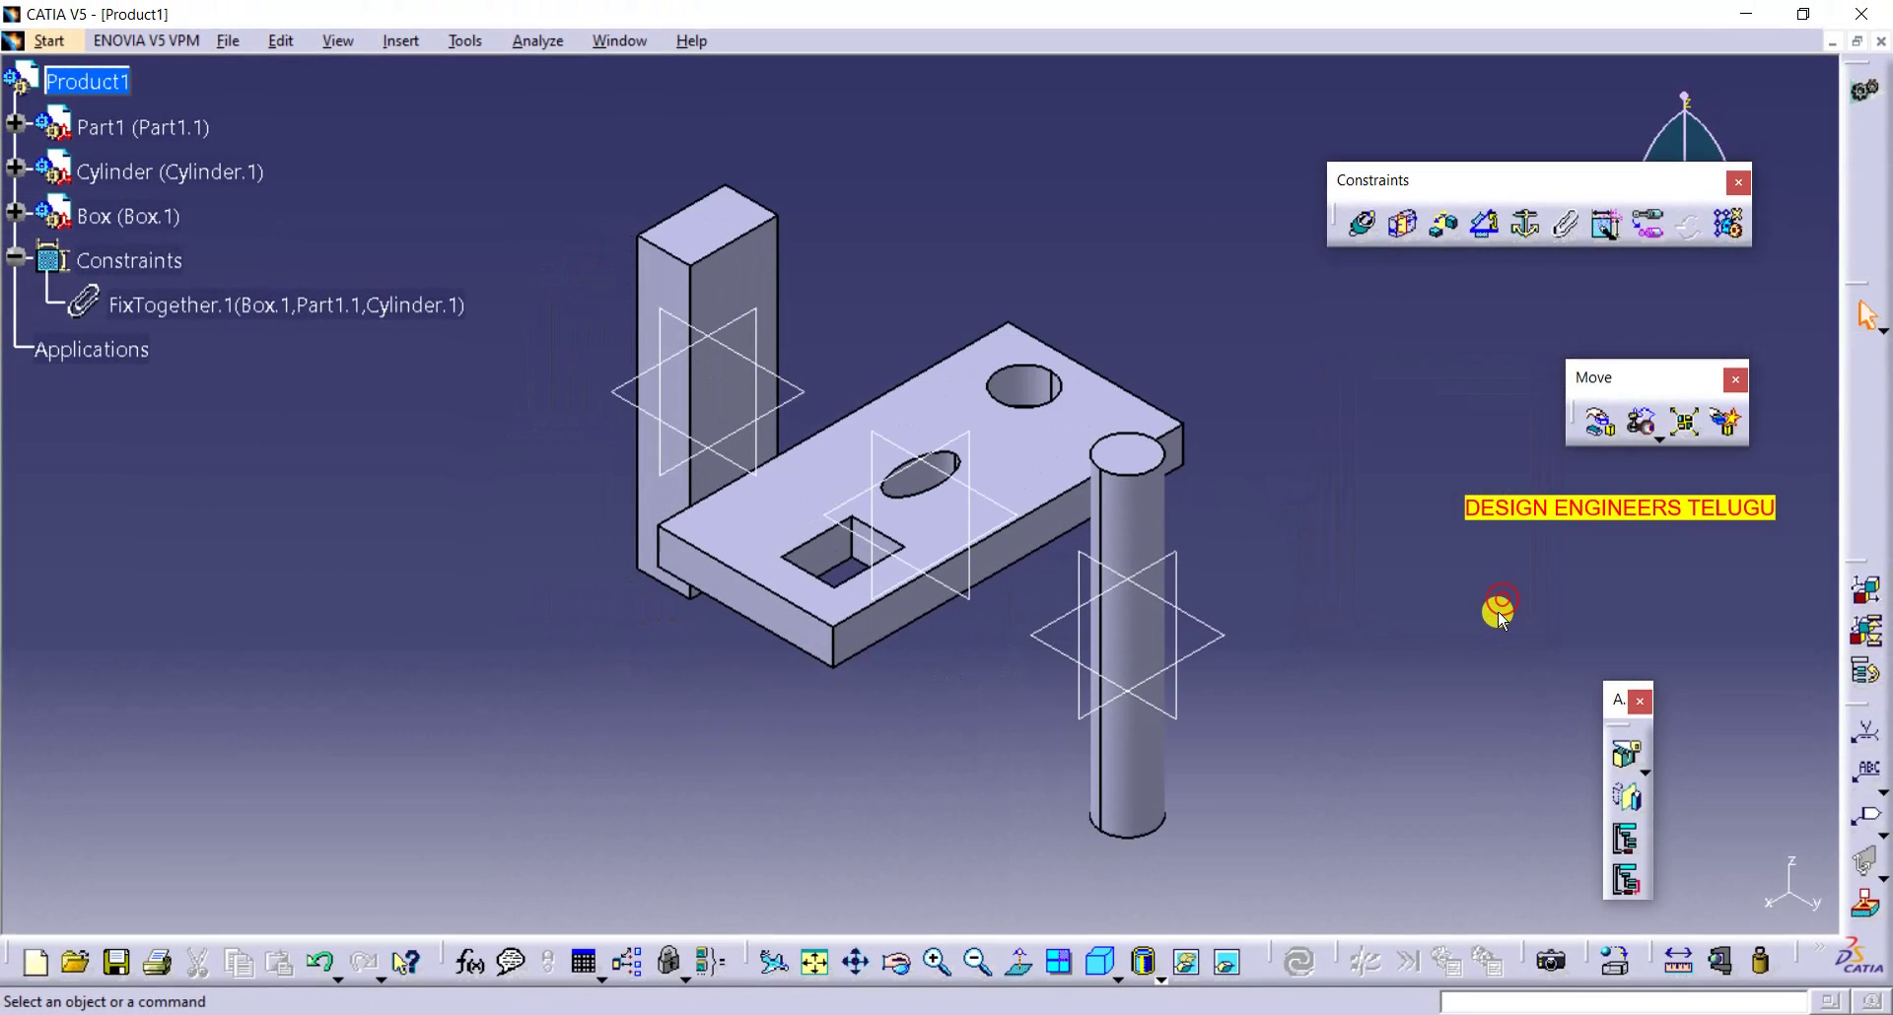
# - Edit the Fix Together constraint to remove the cylinder, leaving only the box and the base plate linked
pyautogui.doubleClick(207, 307)
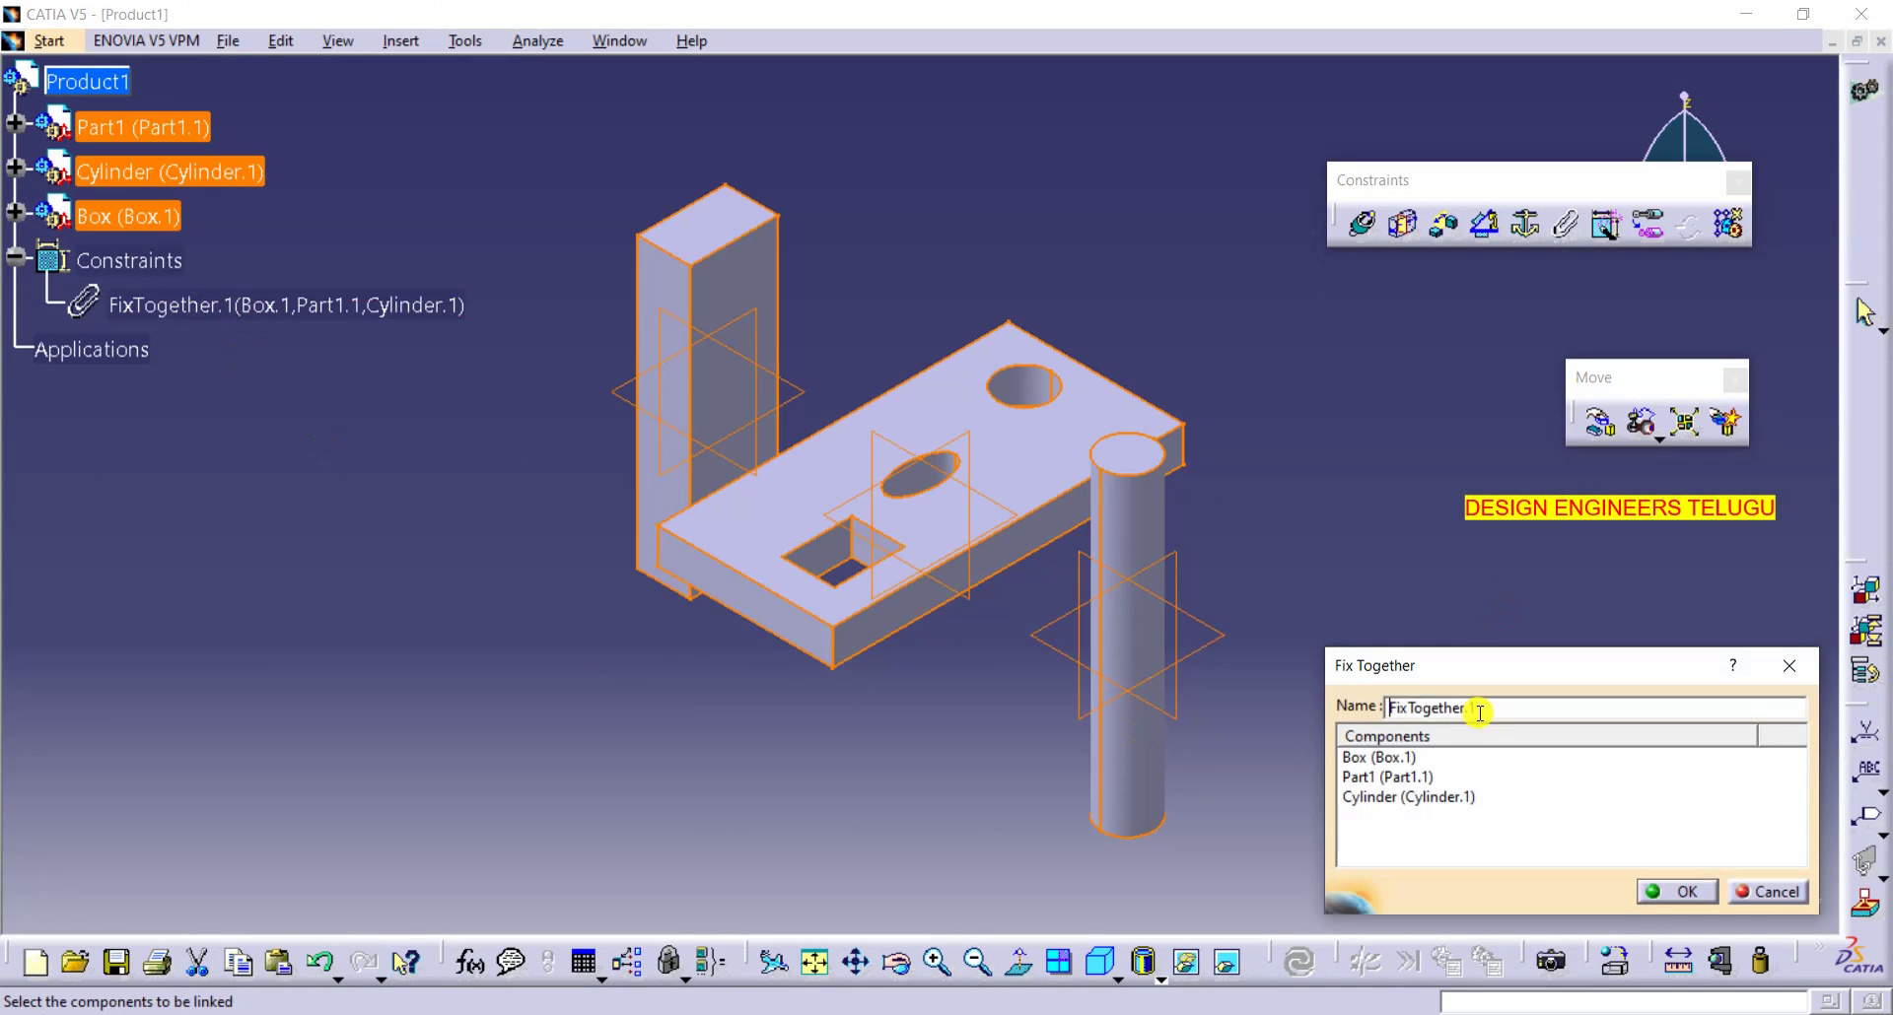
pyautogui.click(1411, 799)
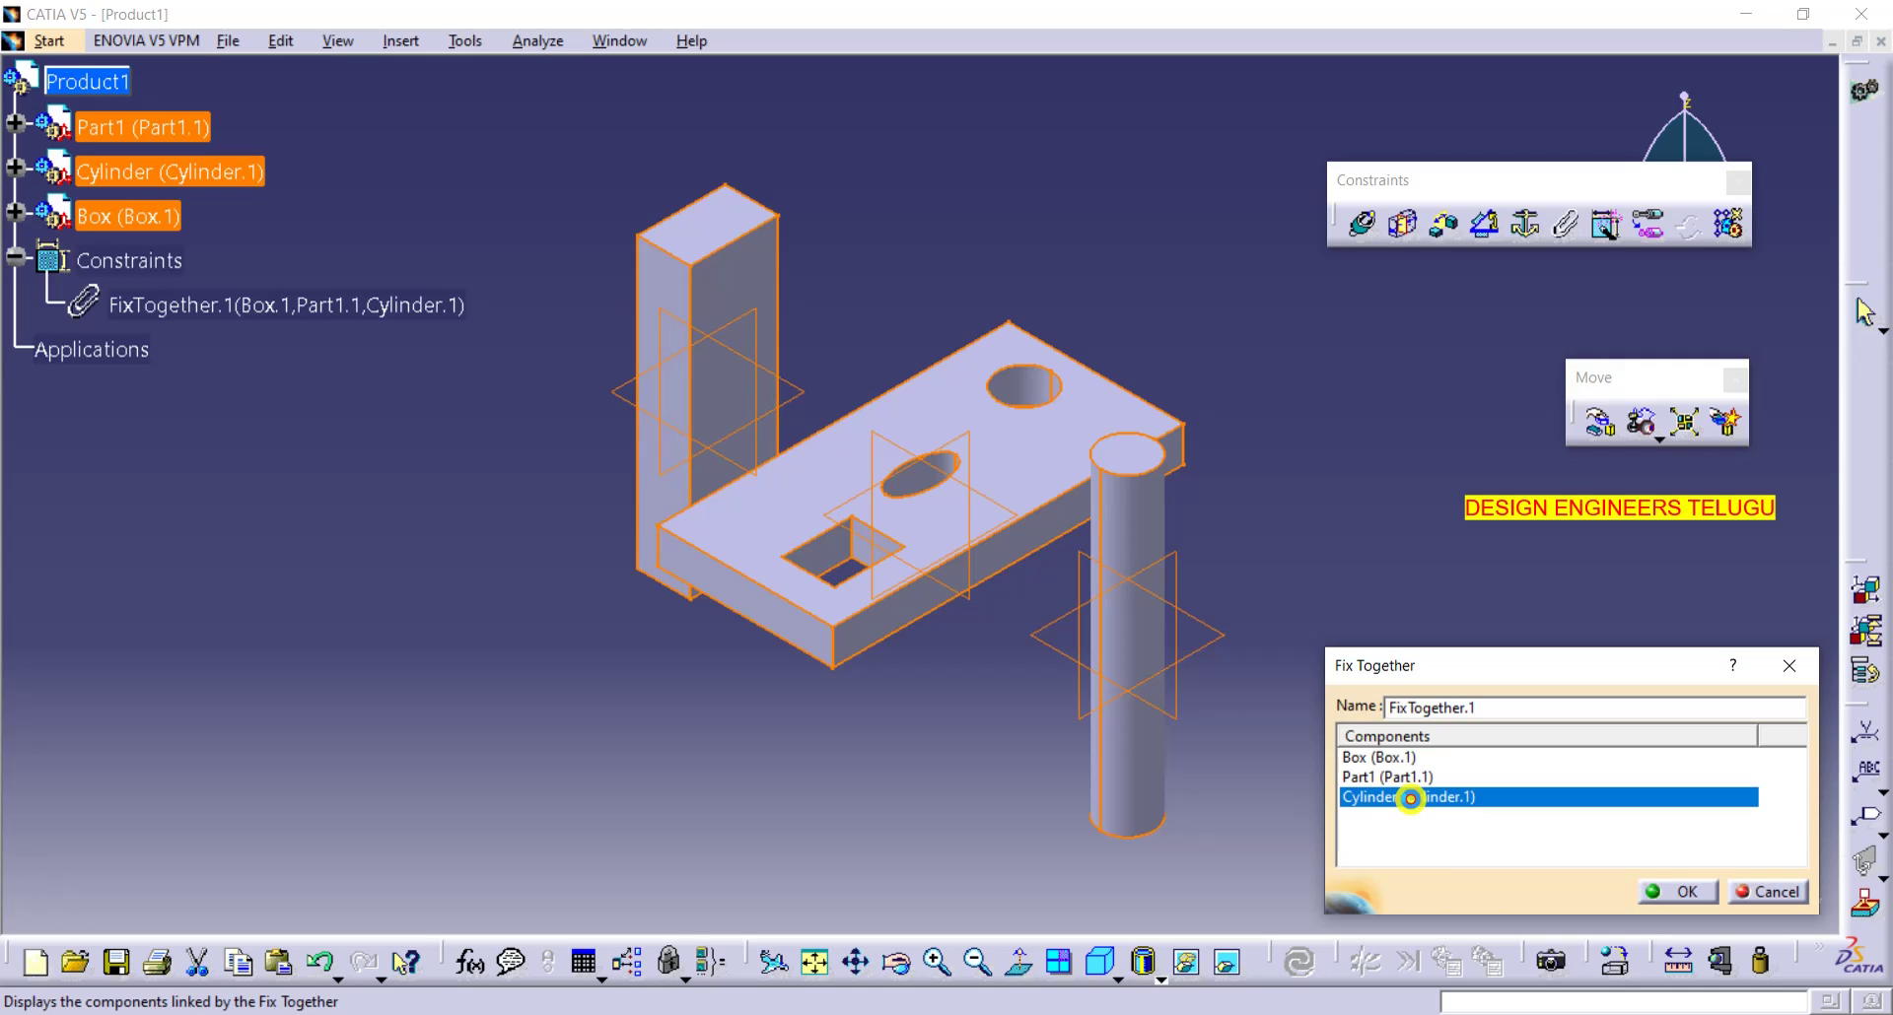
pyautogui.click(1410, 798)
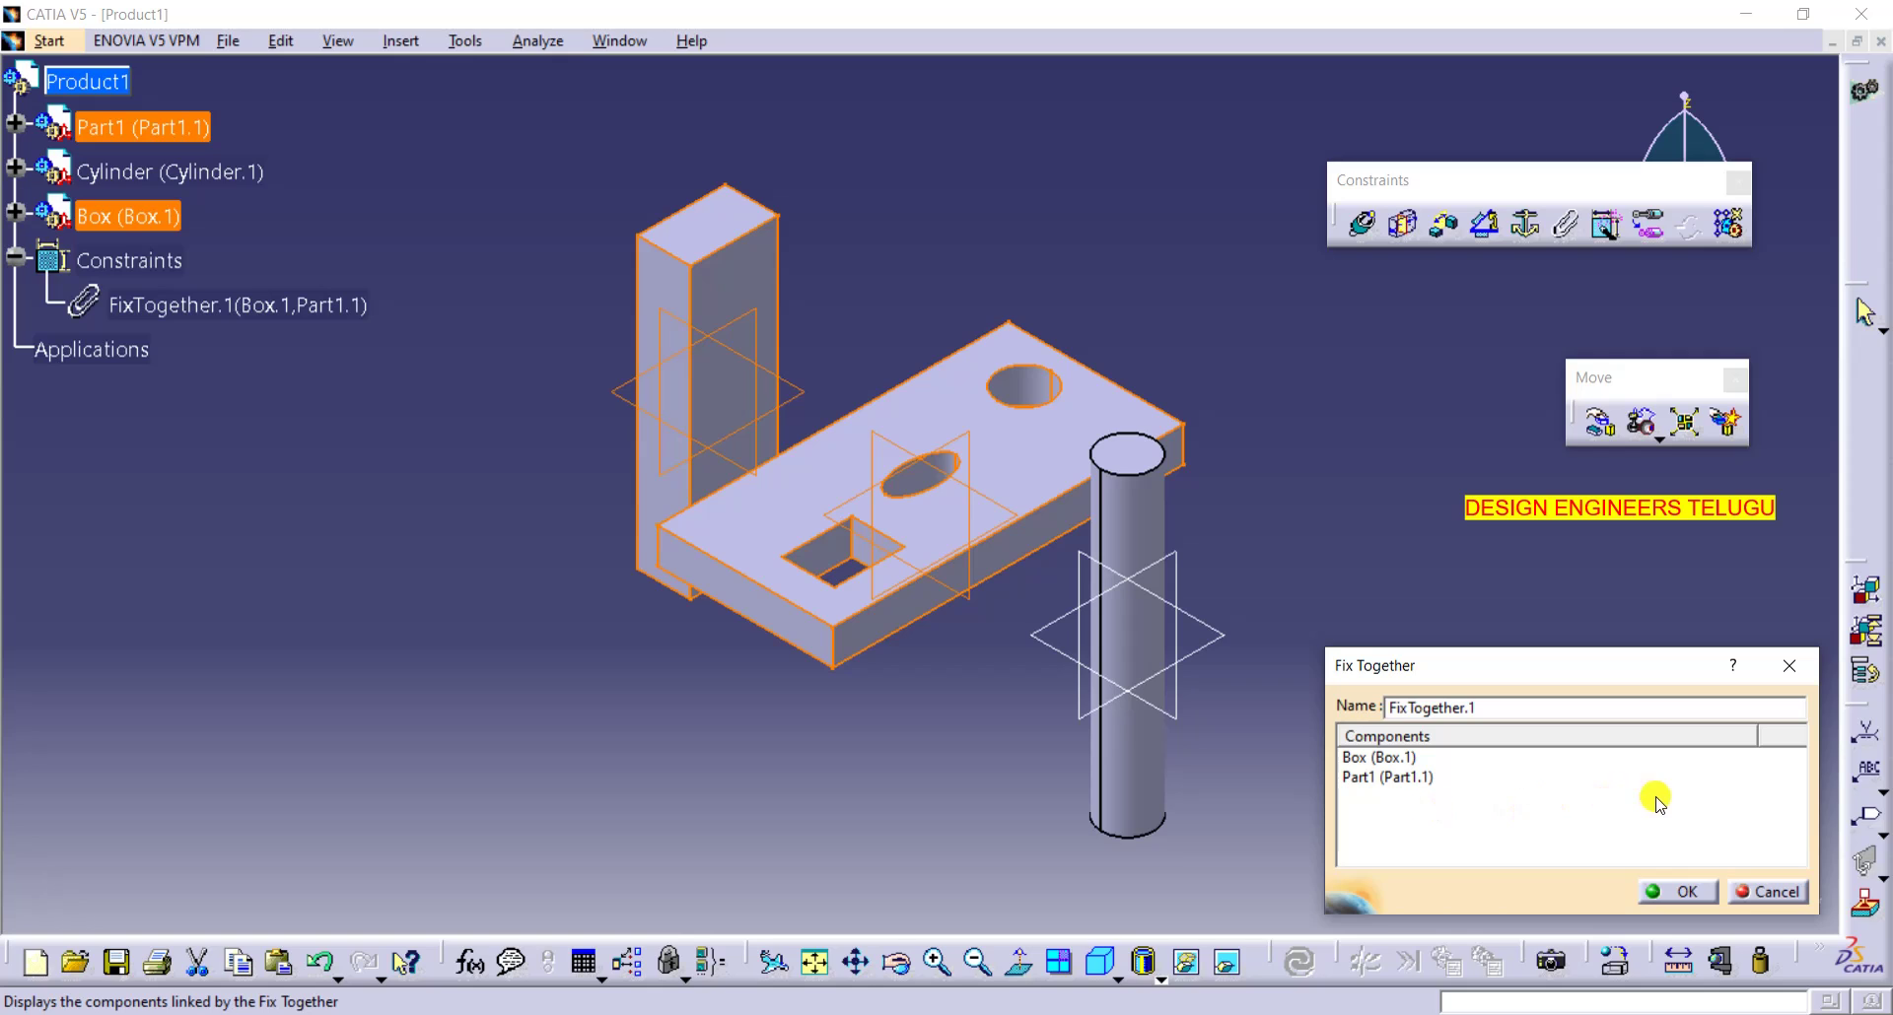
pyautogui.click(1676, 889)
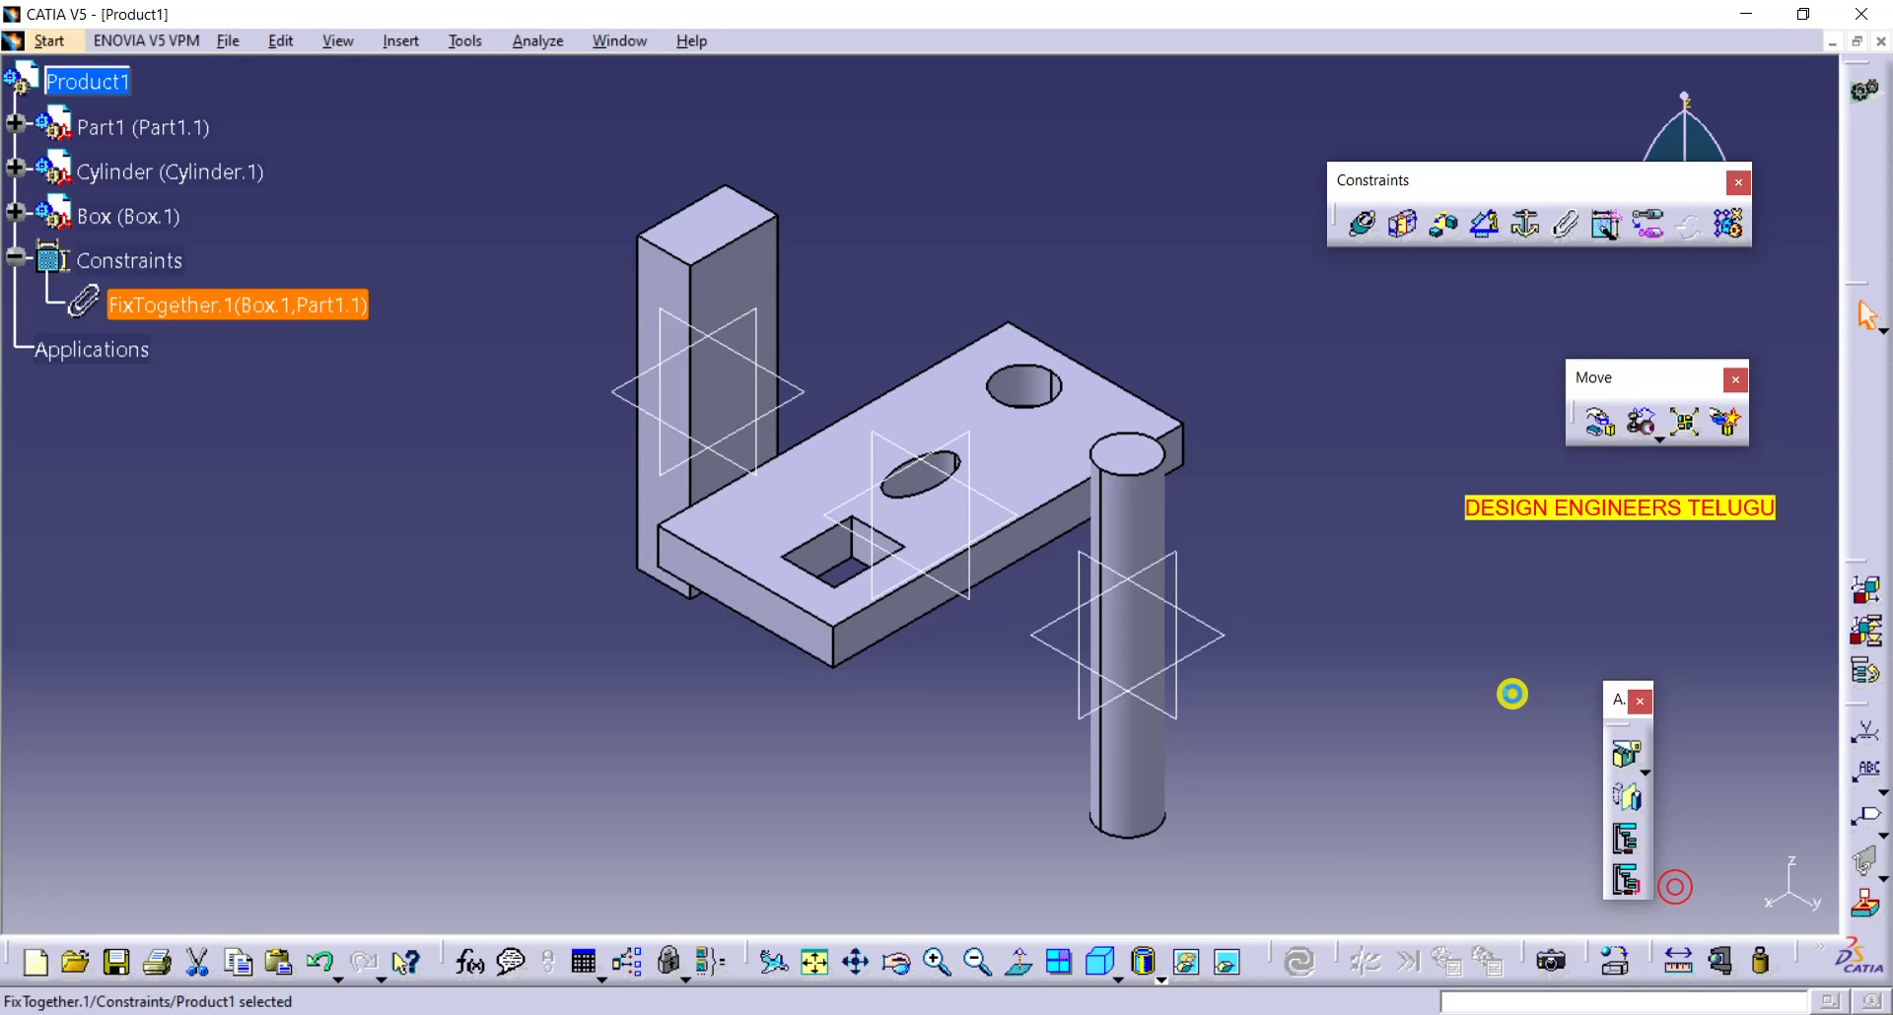
# - Manipulate the linked box and base plate along the Y and X axes with respect to constraints, moving them away from the cylinder
pyautogui.click(1602, 424)
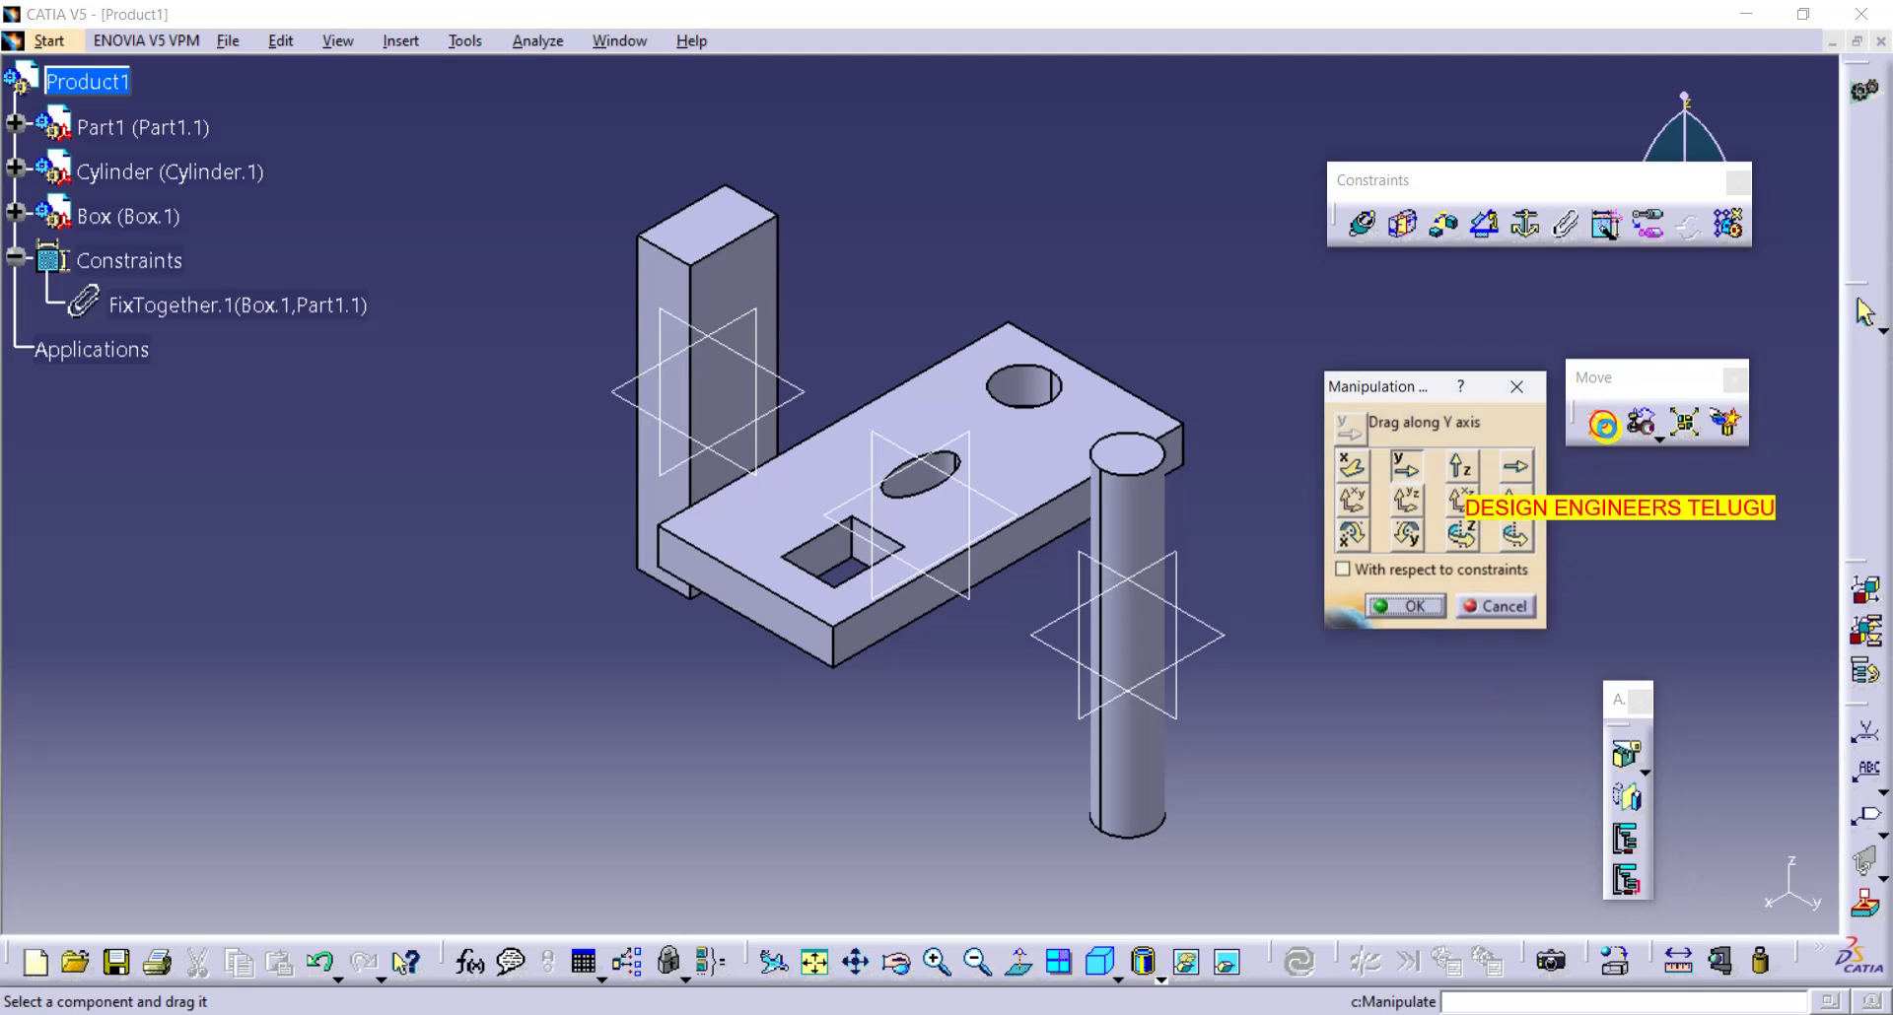
pyautogui.click(1343, 570)
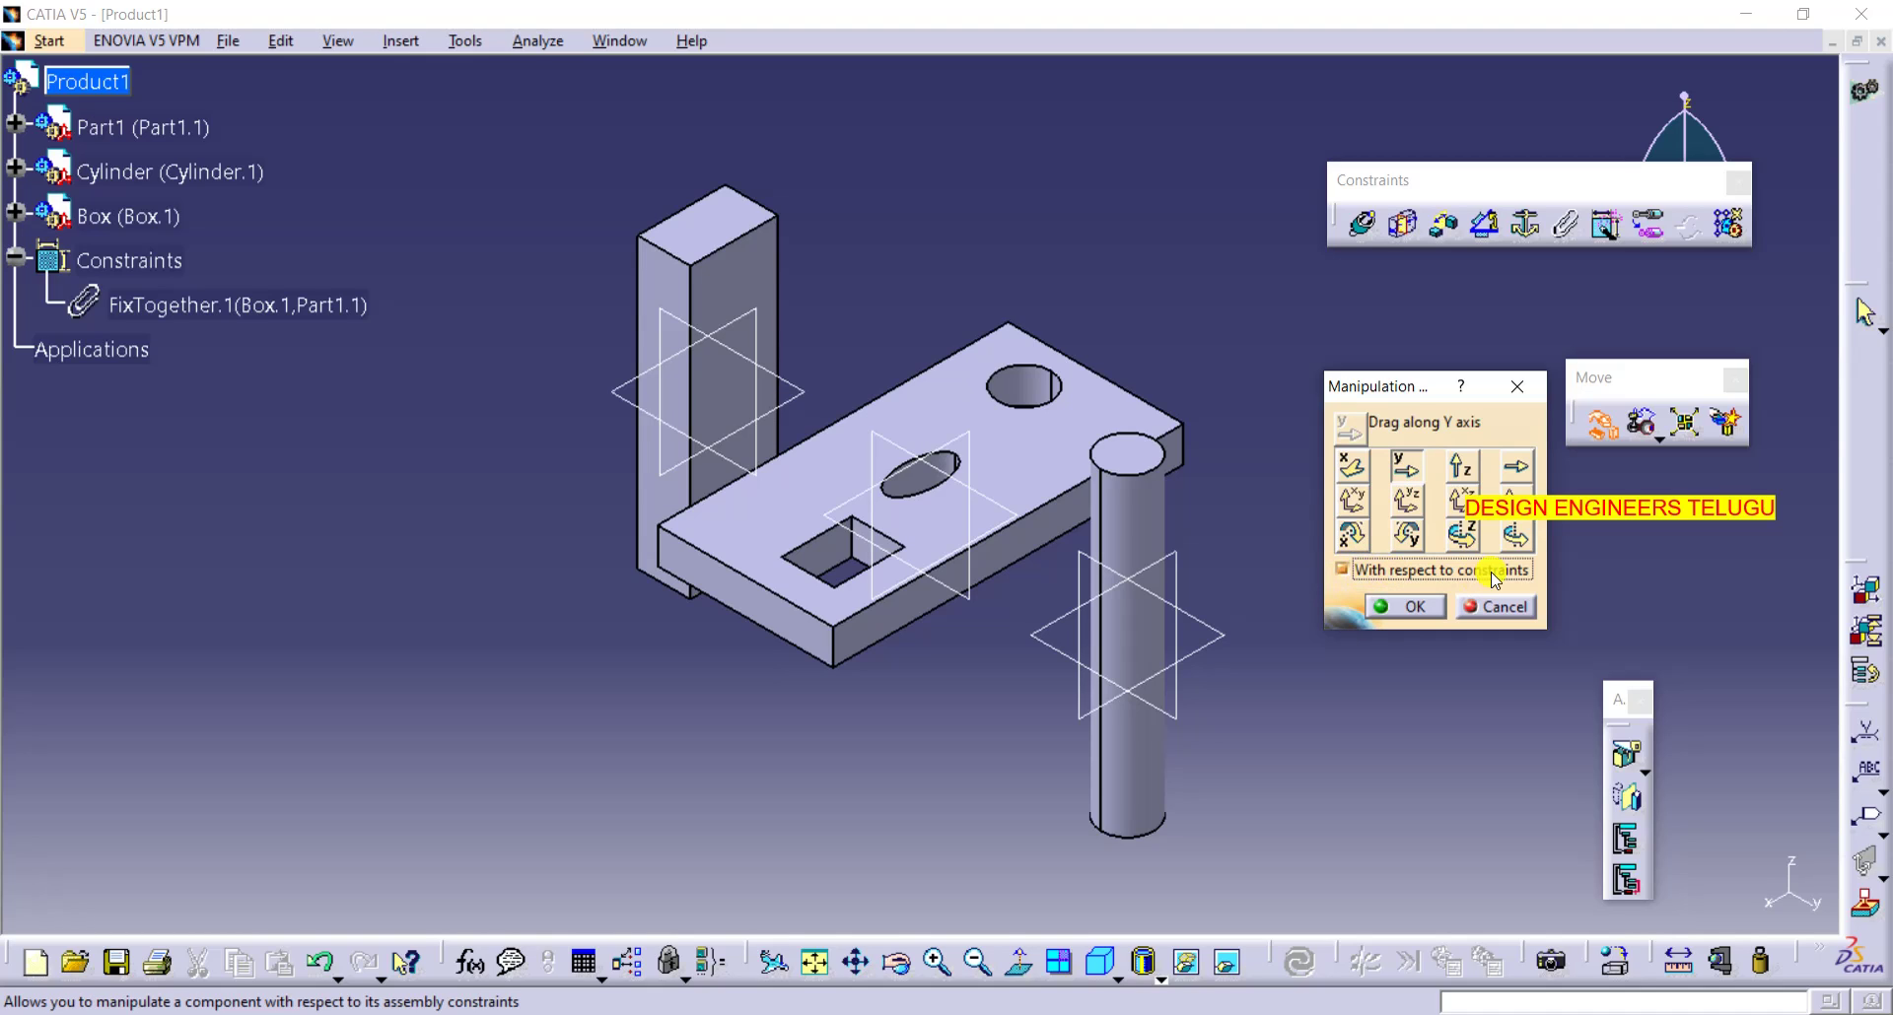
pyautogui.moveTo(753, 312); pyautogui.dragTo(606, 211)
pyautogui.click(1398, 481)
pyautogui.moveTo(603, 284); pyautogui.dragTo(709, 381)
pyautogui.click(1351, 465)
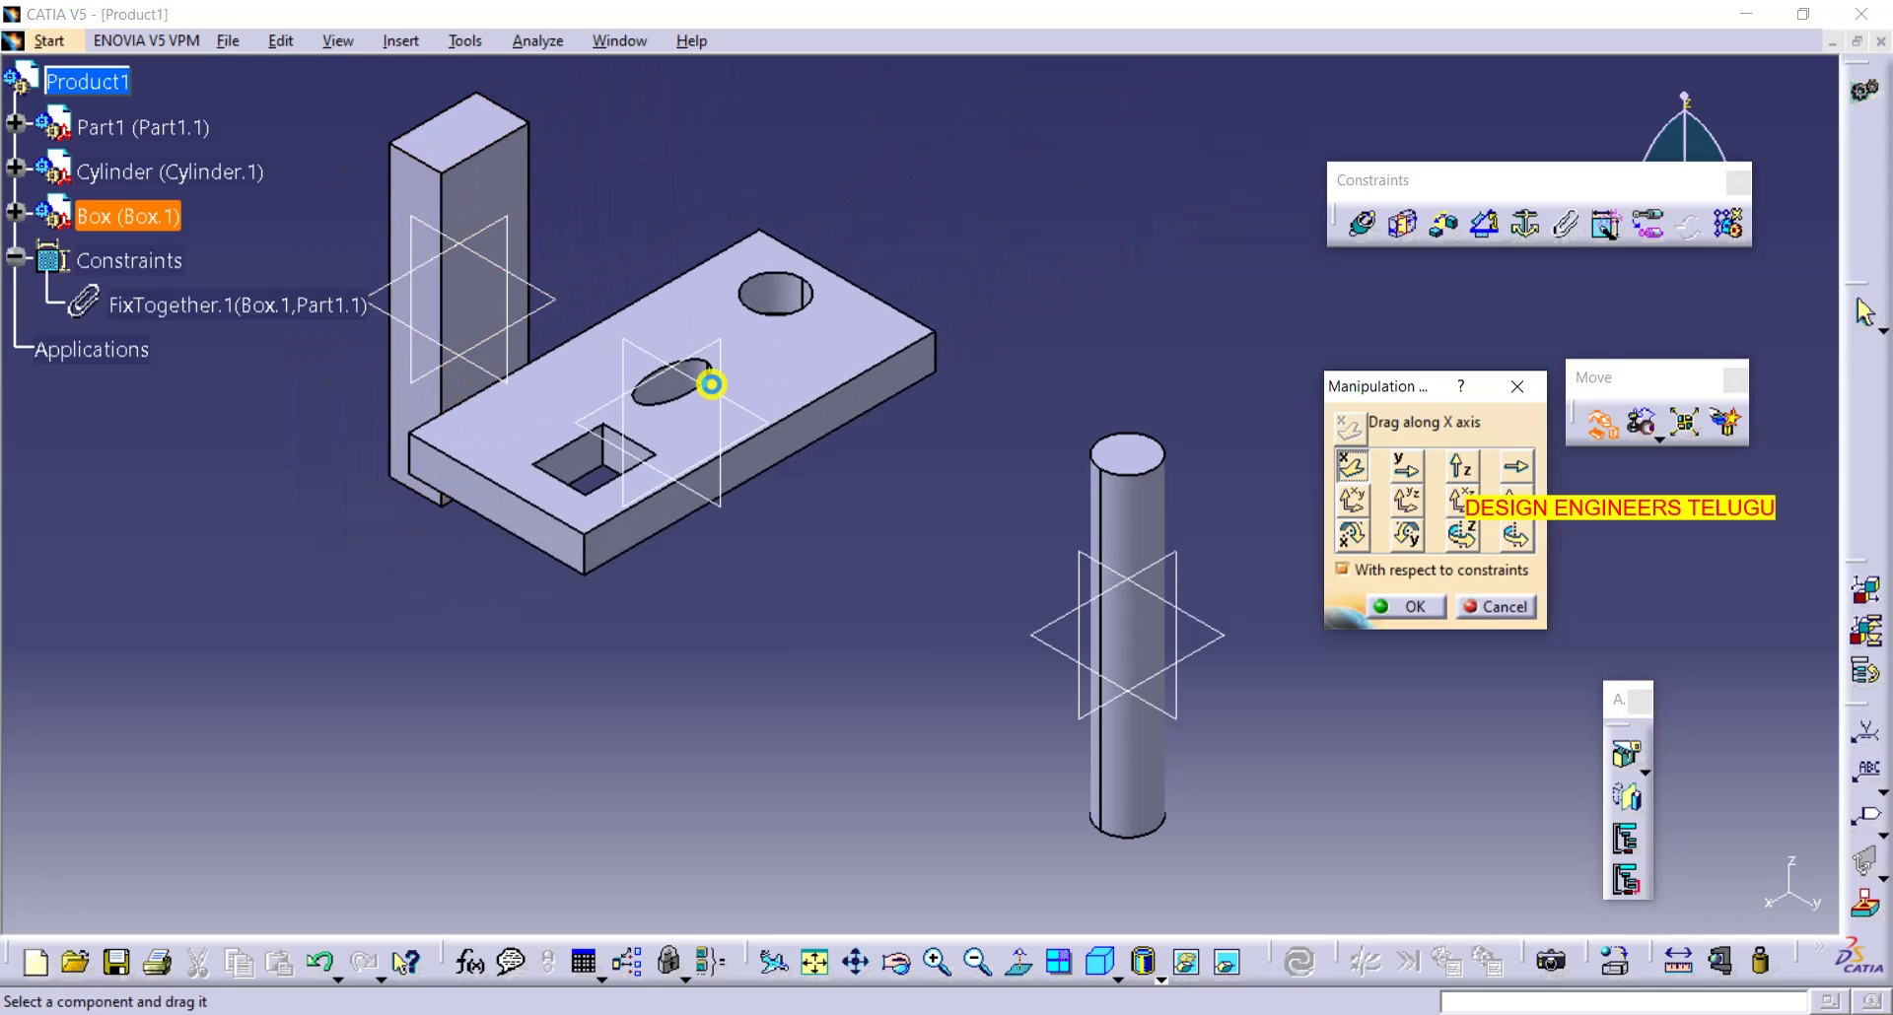
pyautogui.click(1522, 396)
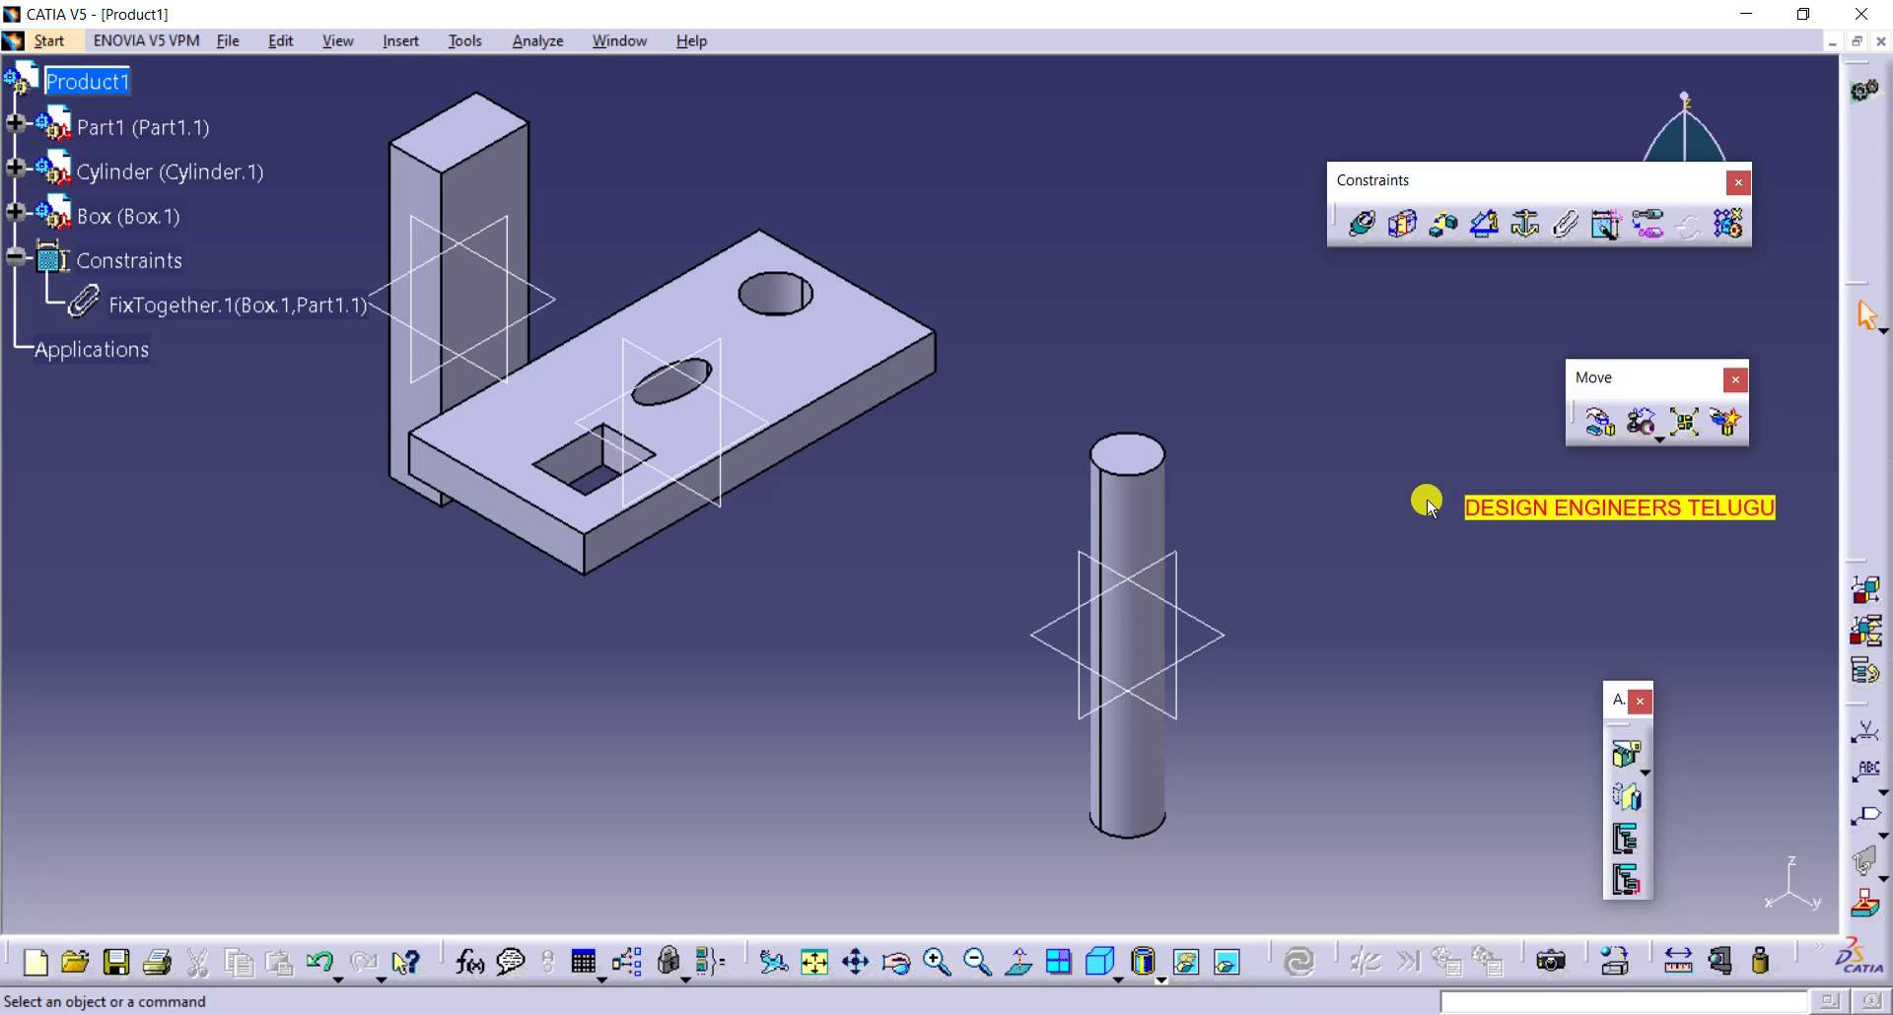
# - Undo the component moves and the Fix Together constraint, back to the overlapping box and cylinder in the base plate
pyautogui.hotkey('ctrl', 'z')
pyautogui.hotkey('ctrl', 'y')
pyautogui.hotkey('ctrl', 'z')
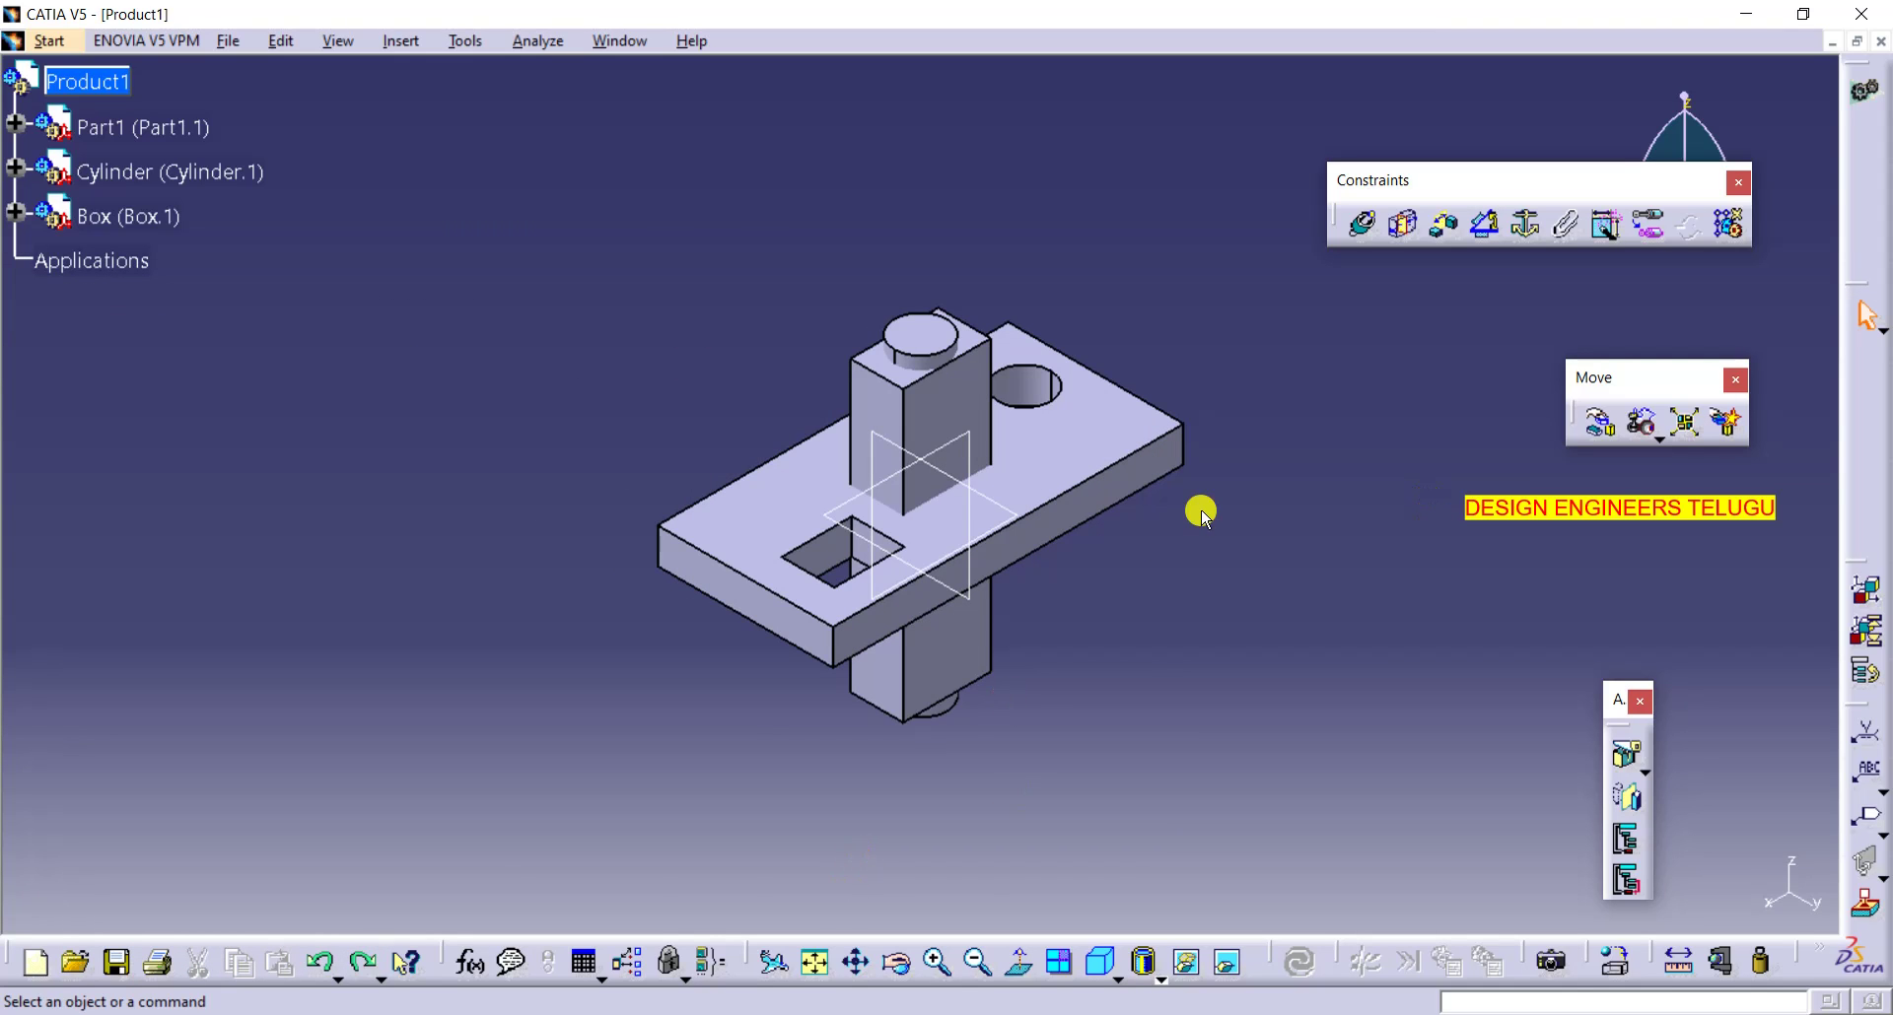
# - Manipulate the cylinder and the box along the Y axis to place them on opposite sides of the base plate
pyautogui.click(1602, 421)
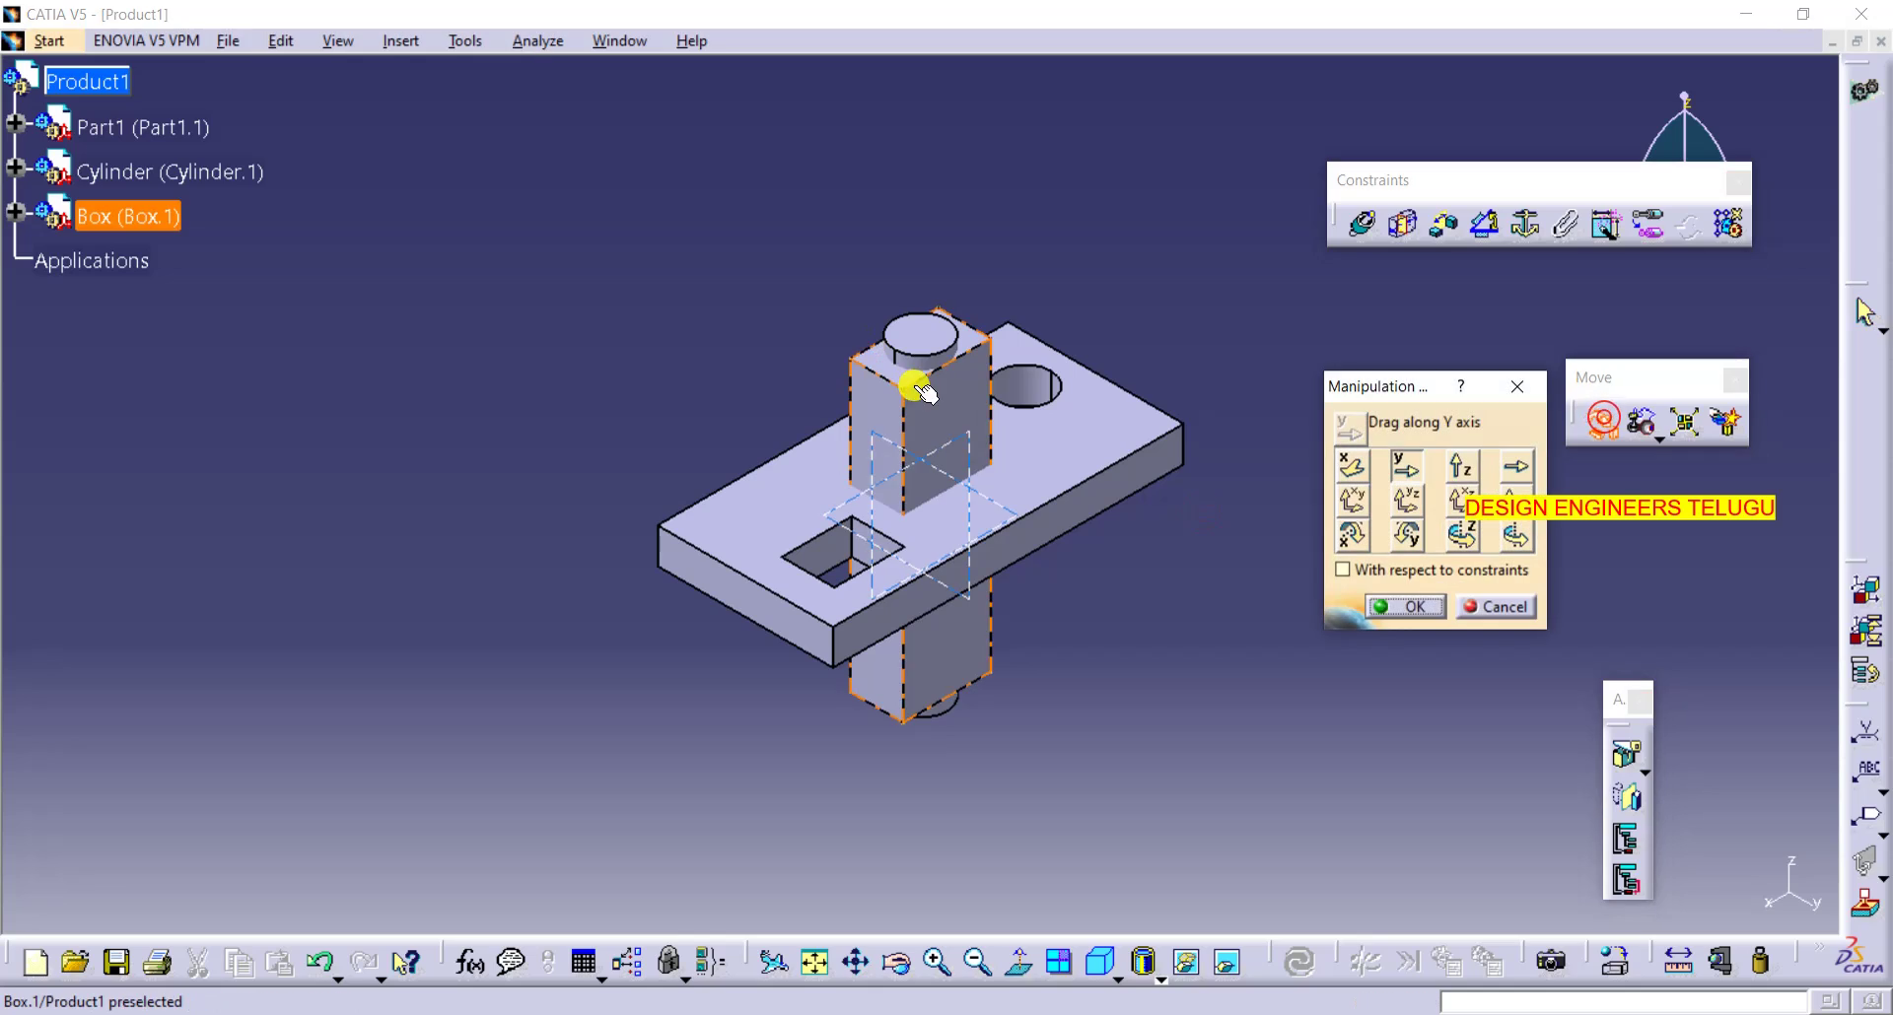
pyautogui.moveTo(908, 383); pyautogui.dragTo(579, 195)
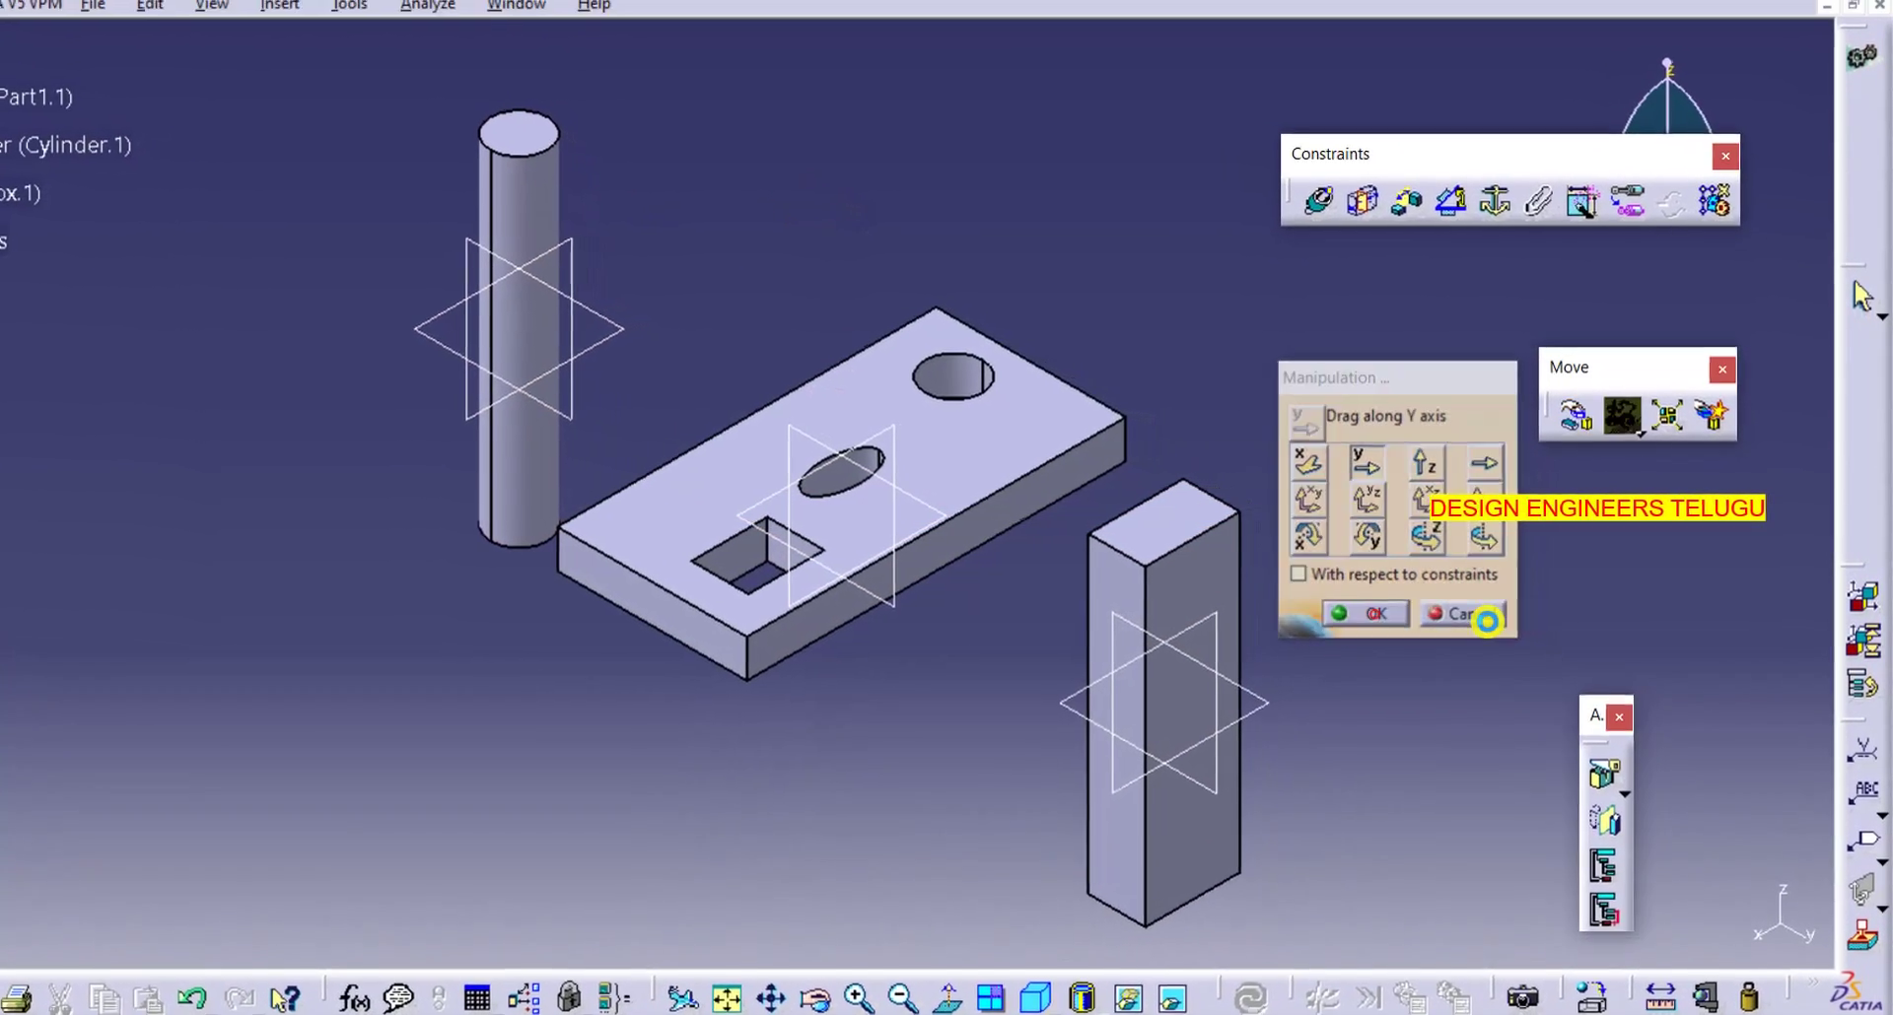
pyautogui.click(1487, 619)
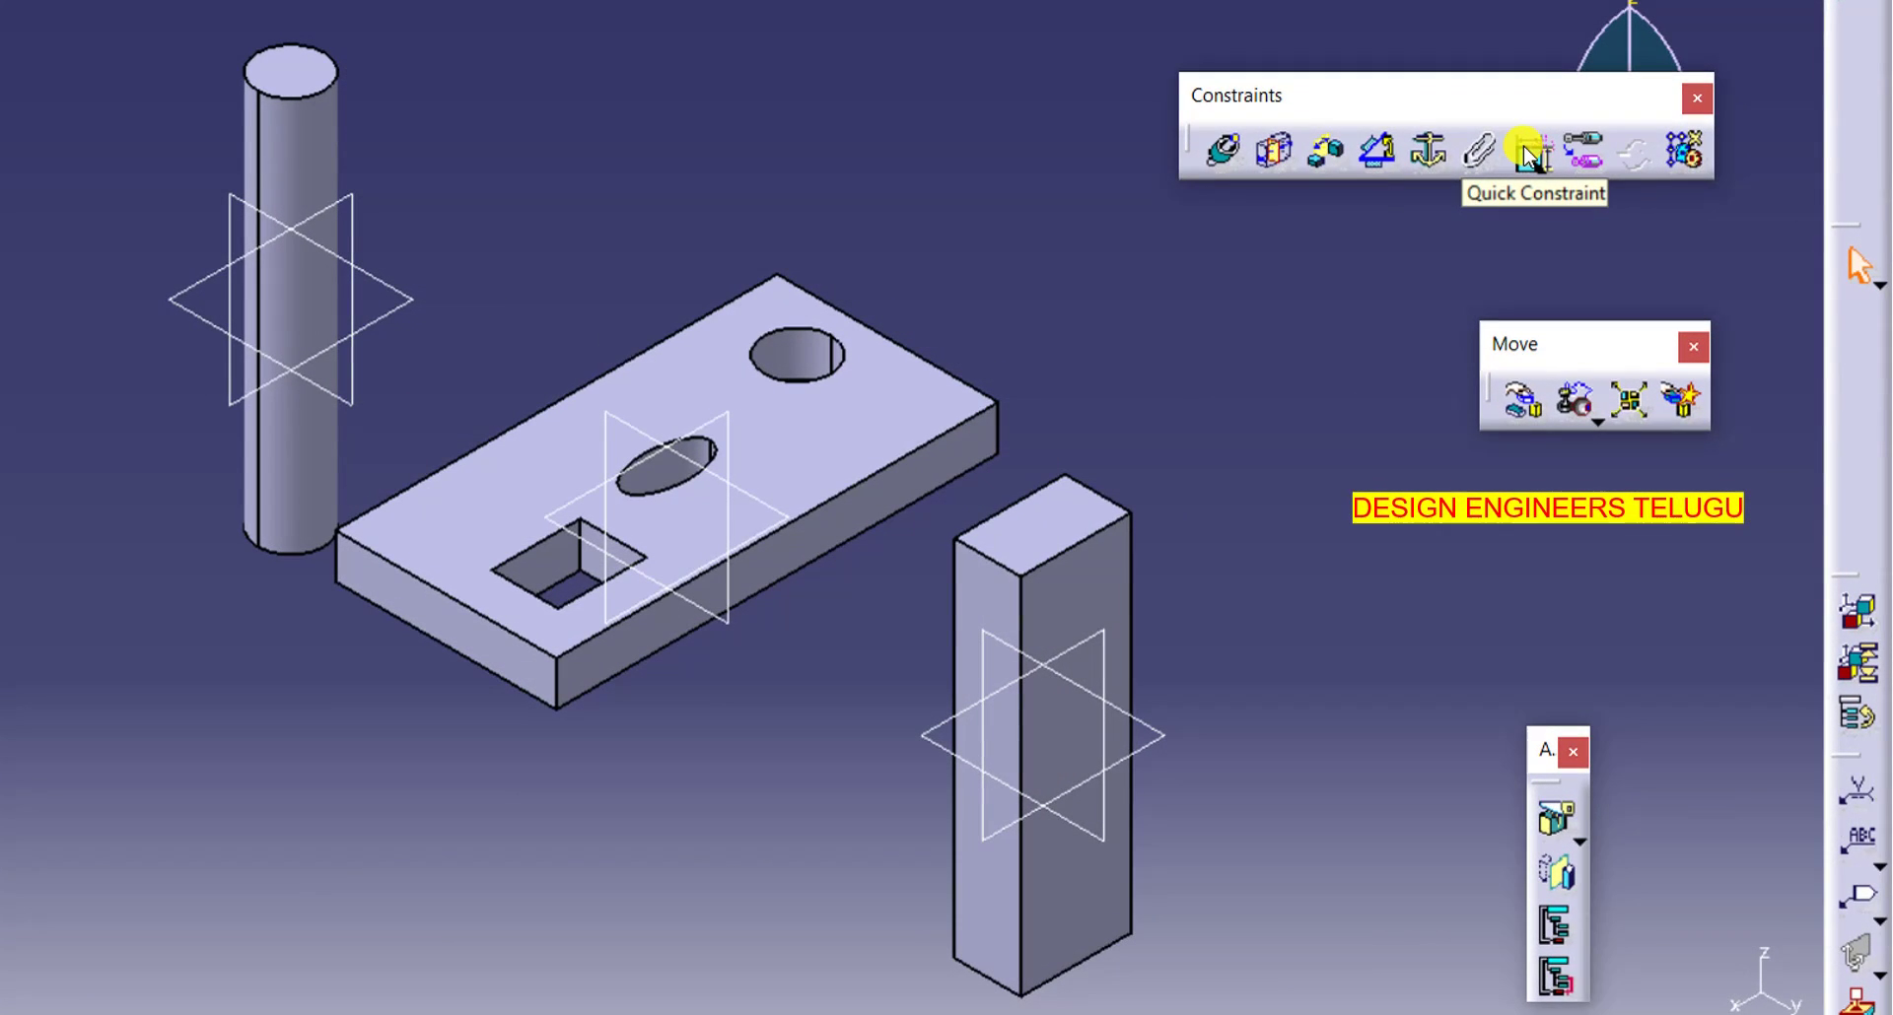
# - Use Quick Constraint to make the cylinder's axis coincident with the axis of the plate's round end hole, and update the assembly
pyautogui.click(1526, 156)
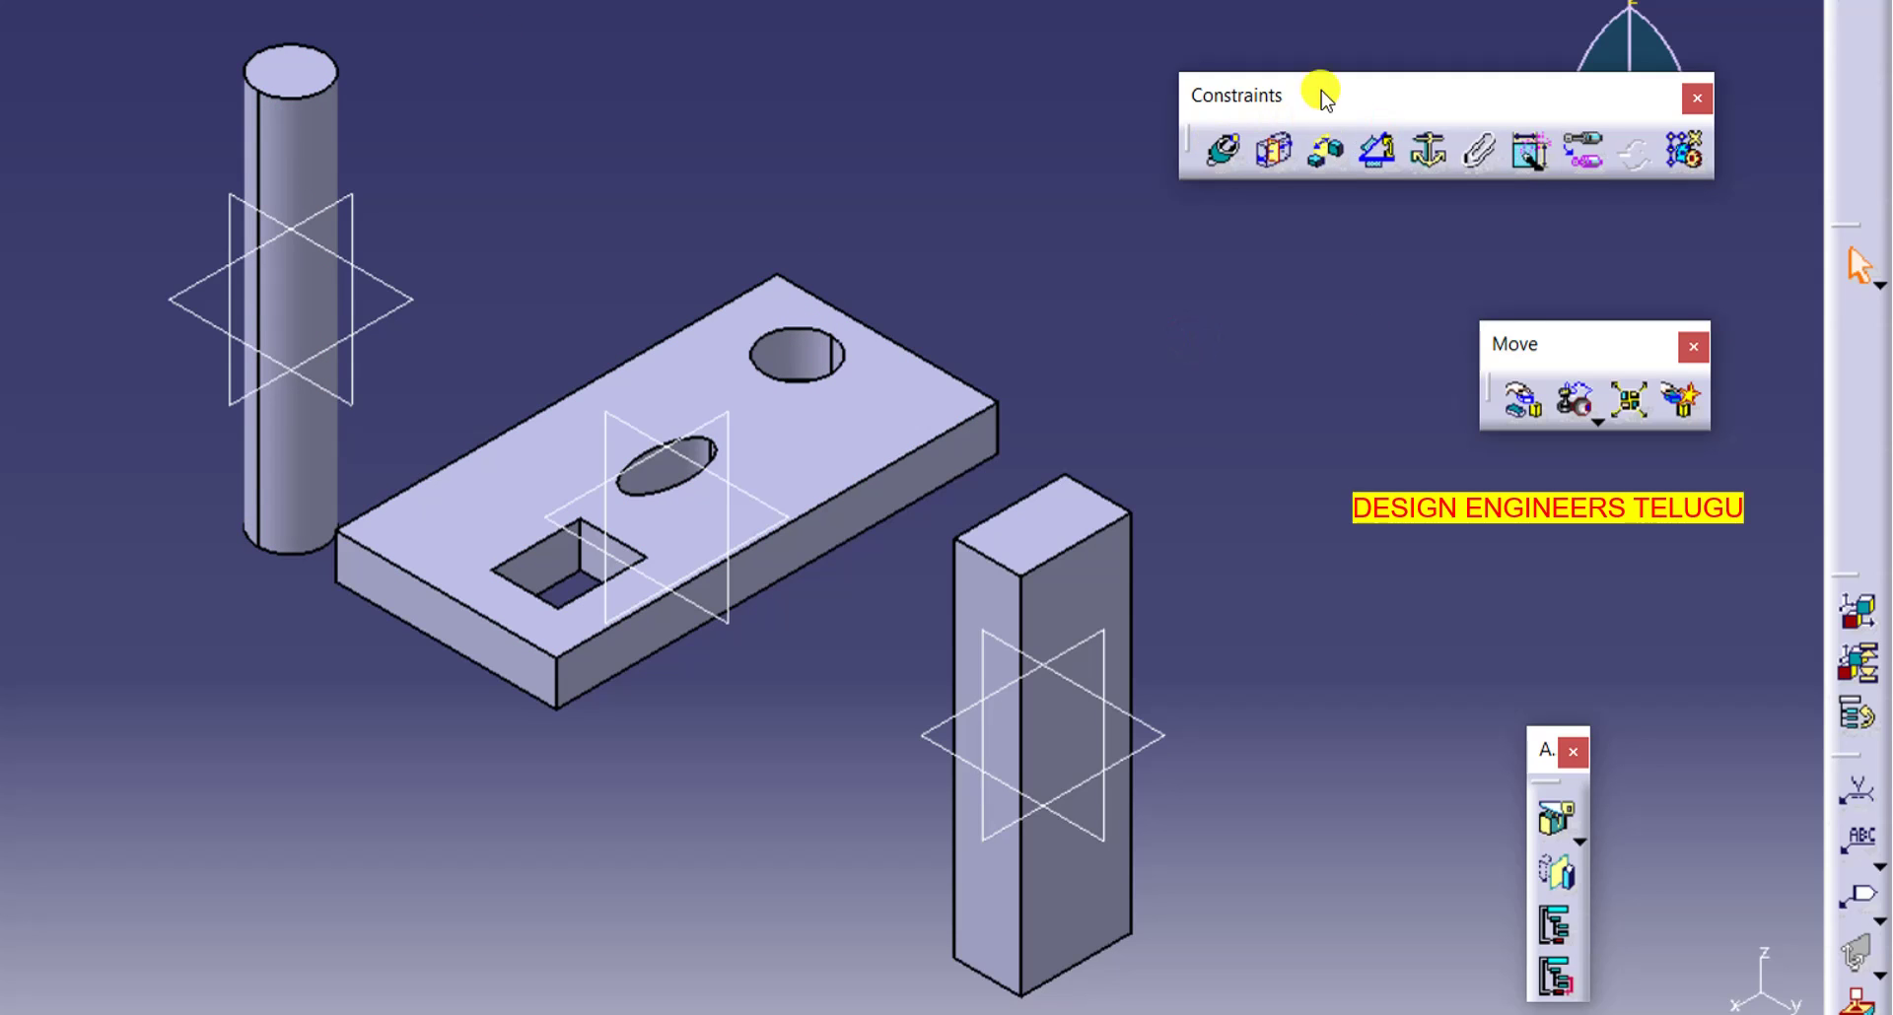
pyautogui.click(1525, 158)
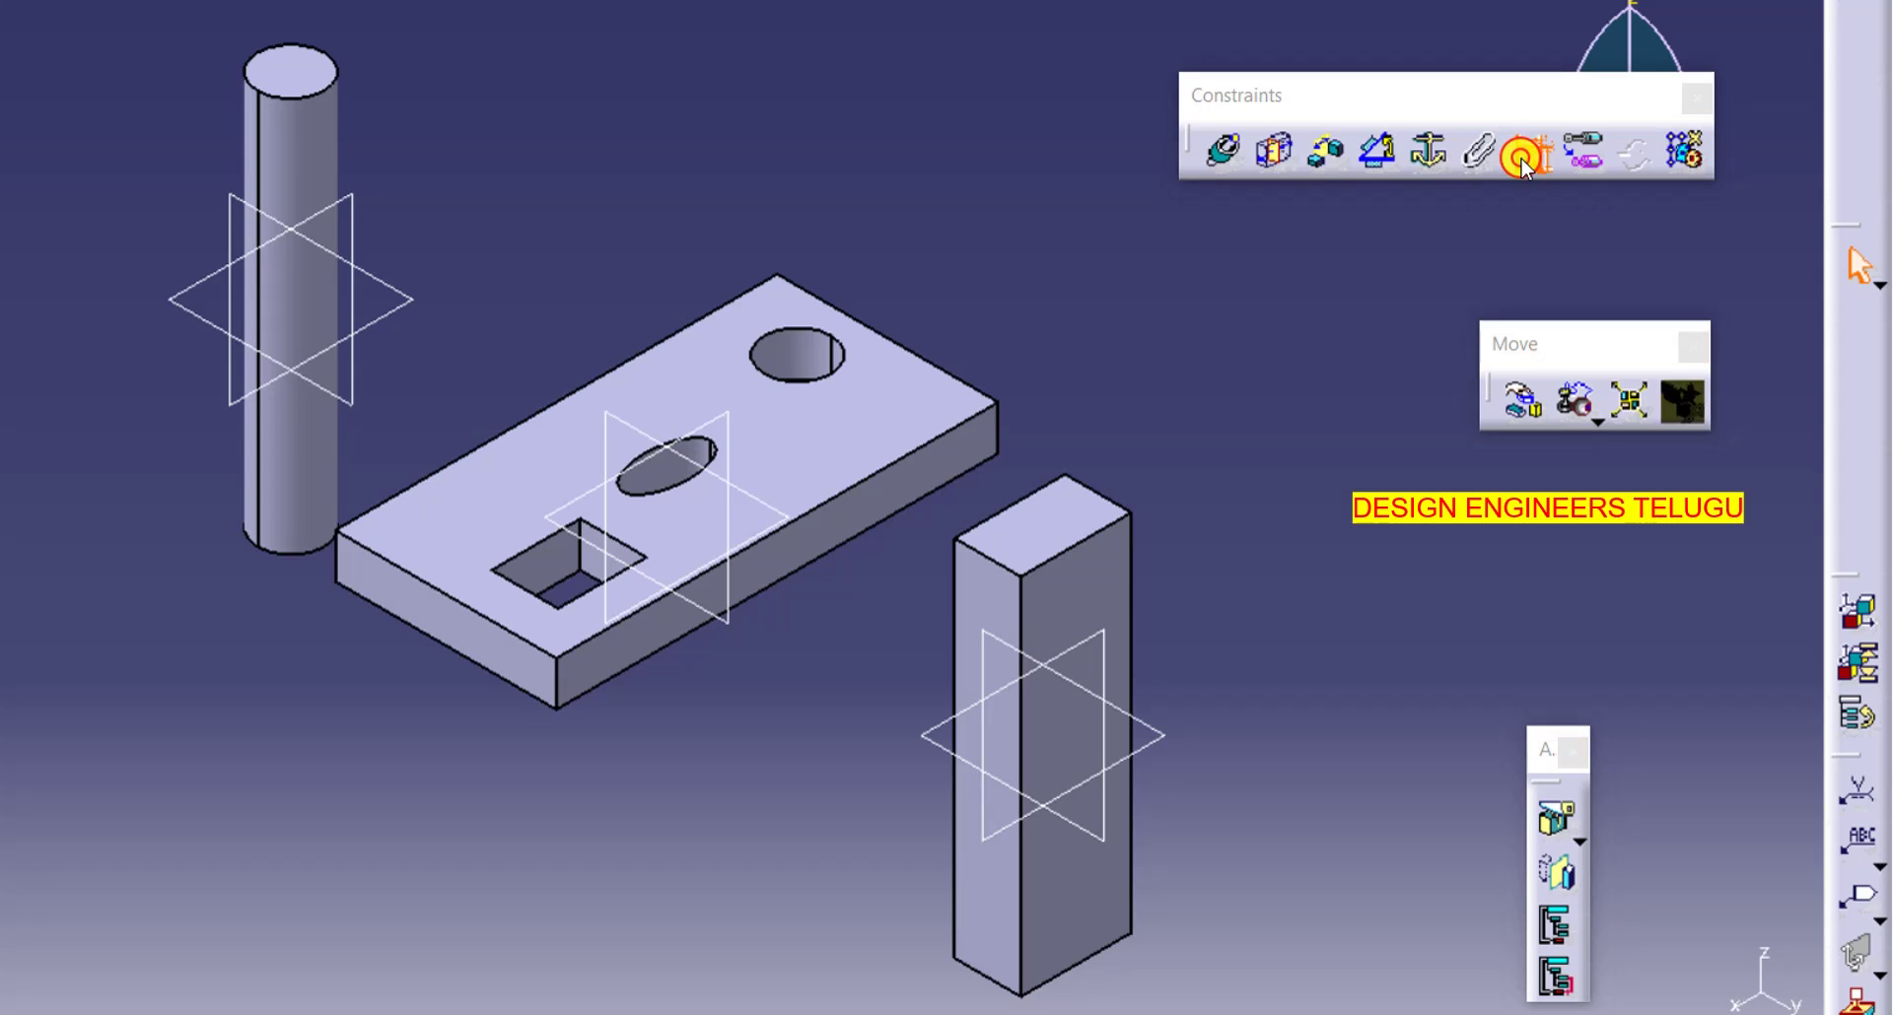
pyautogui.click(1060, 949)
pyautogui.click(1736, 990)
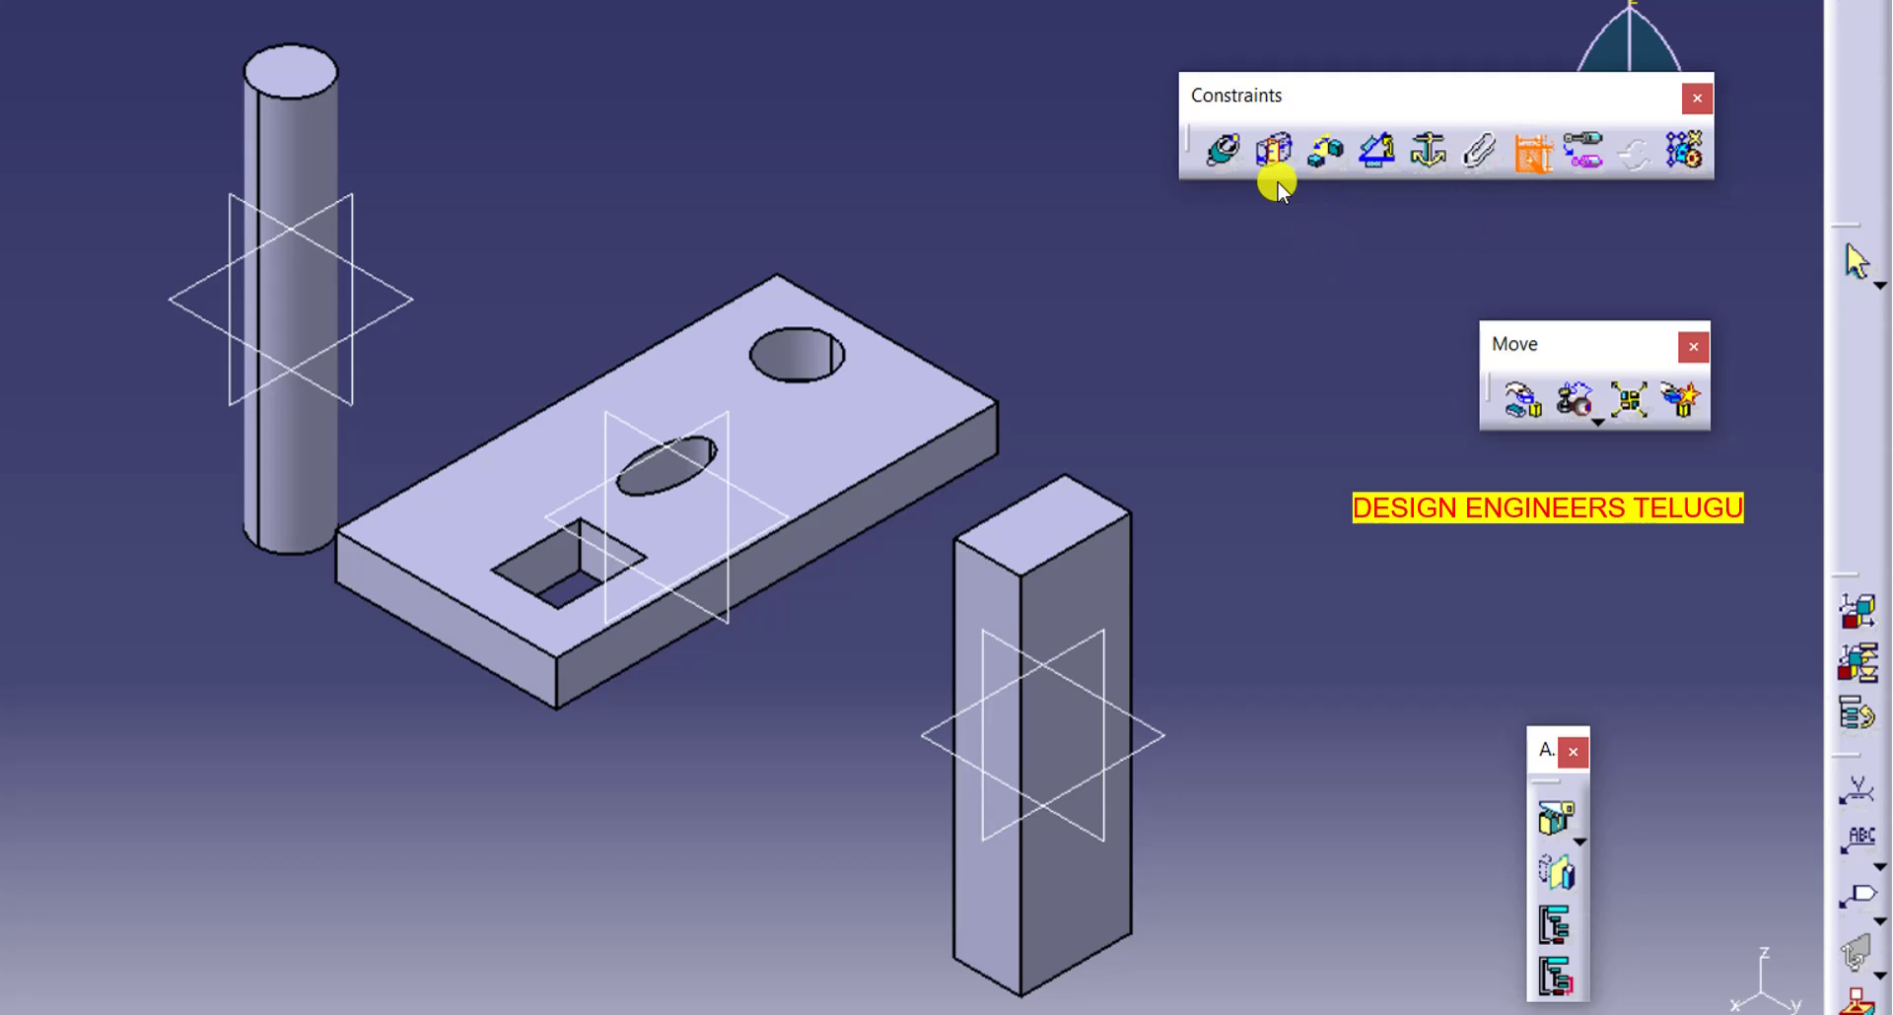
pyautogui.click(1230, 153)
pyautogui.click(291, 180)
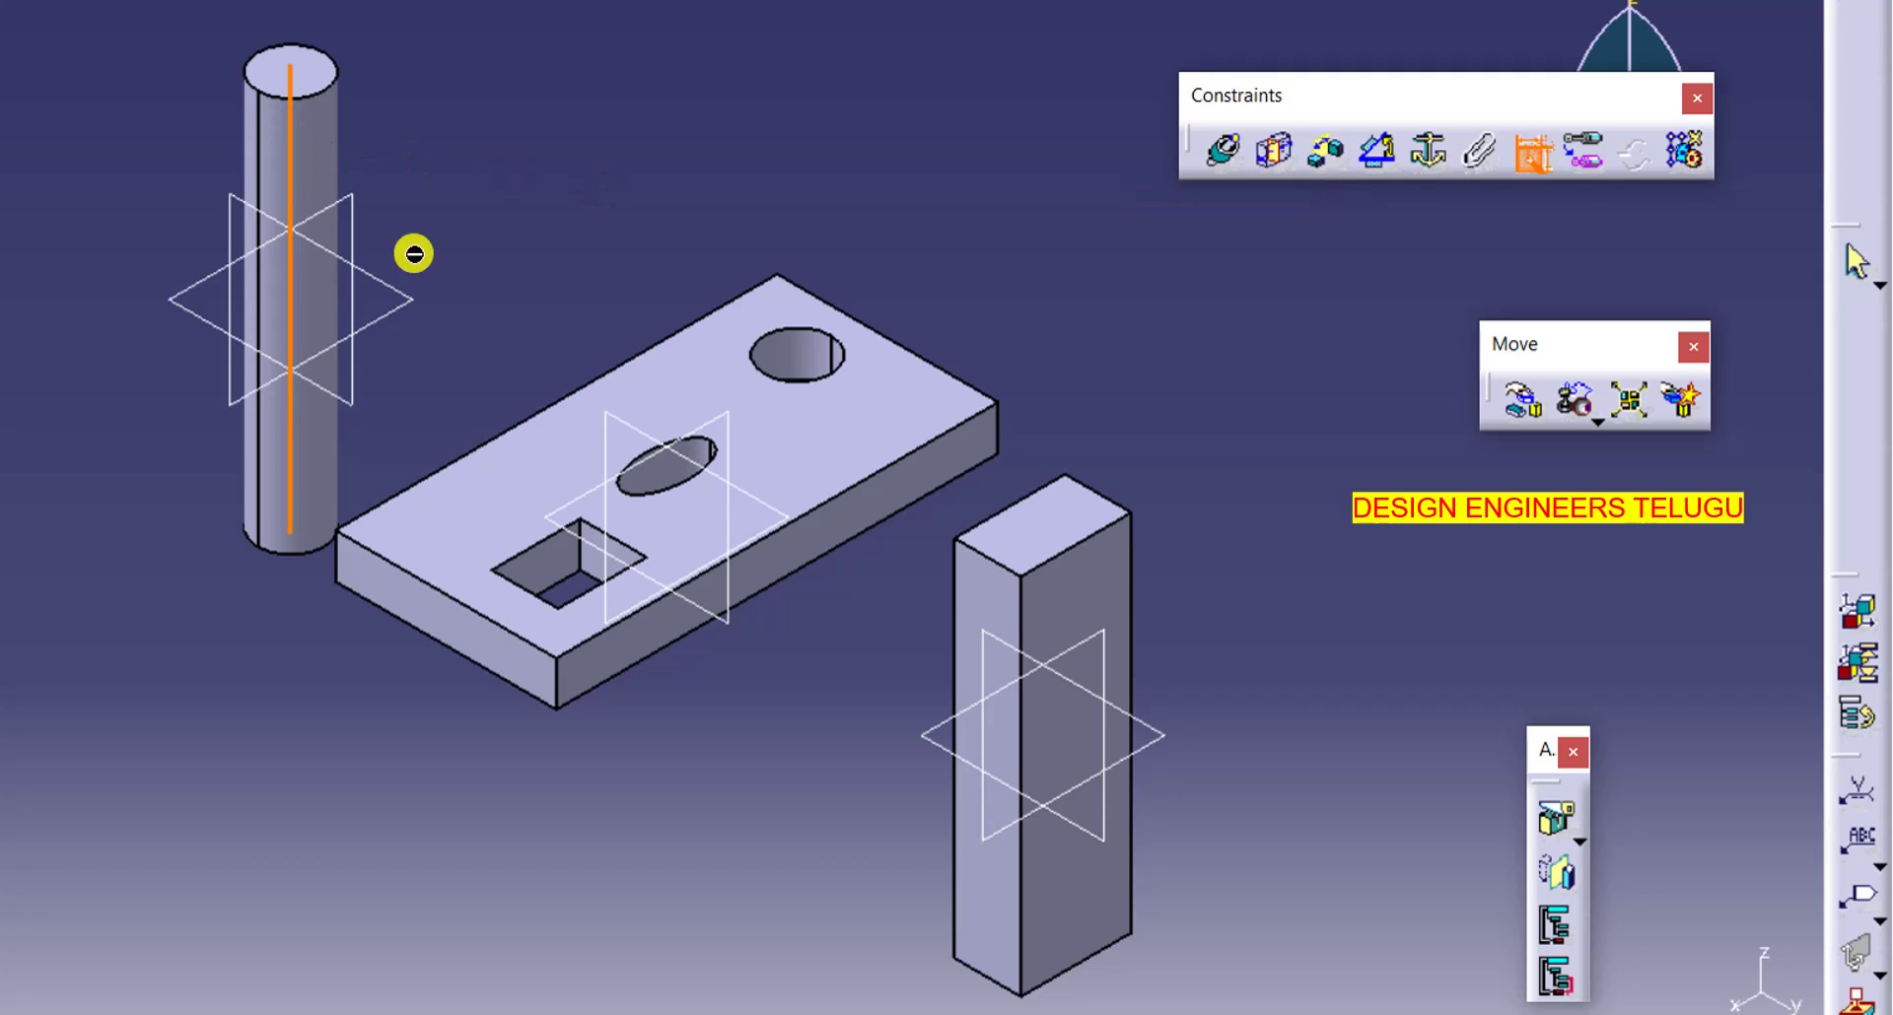
pyautogui.click(793, 356)
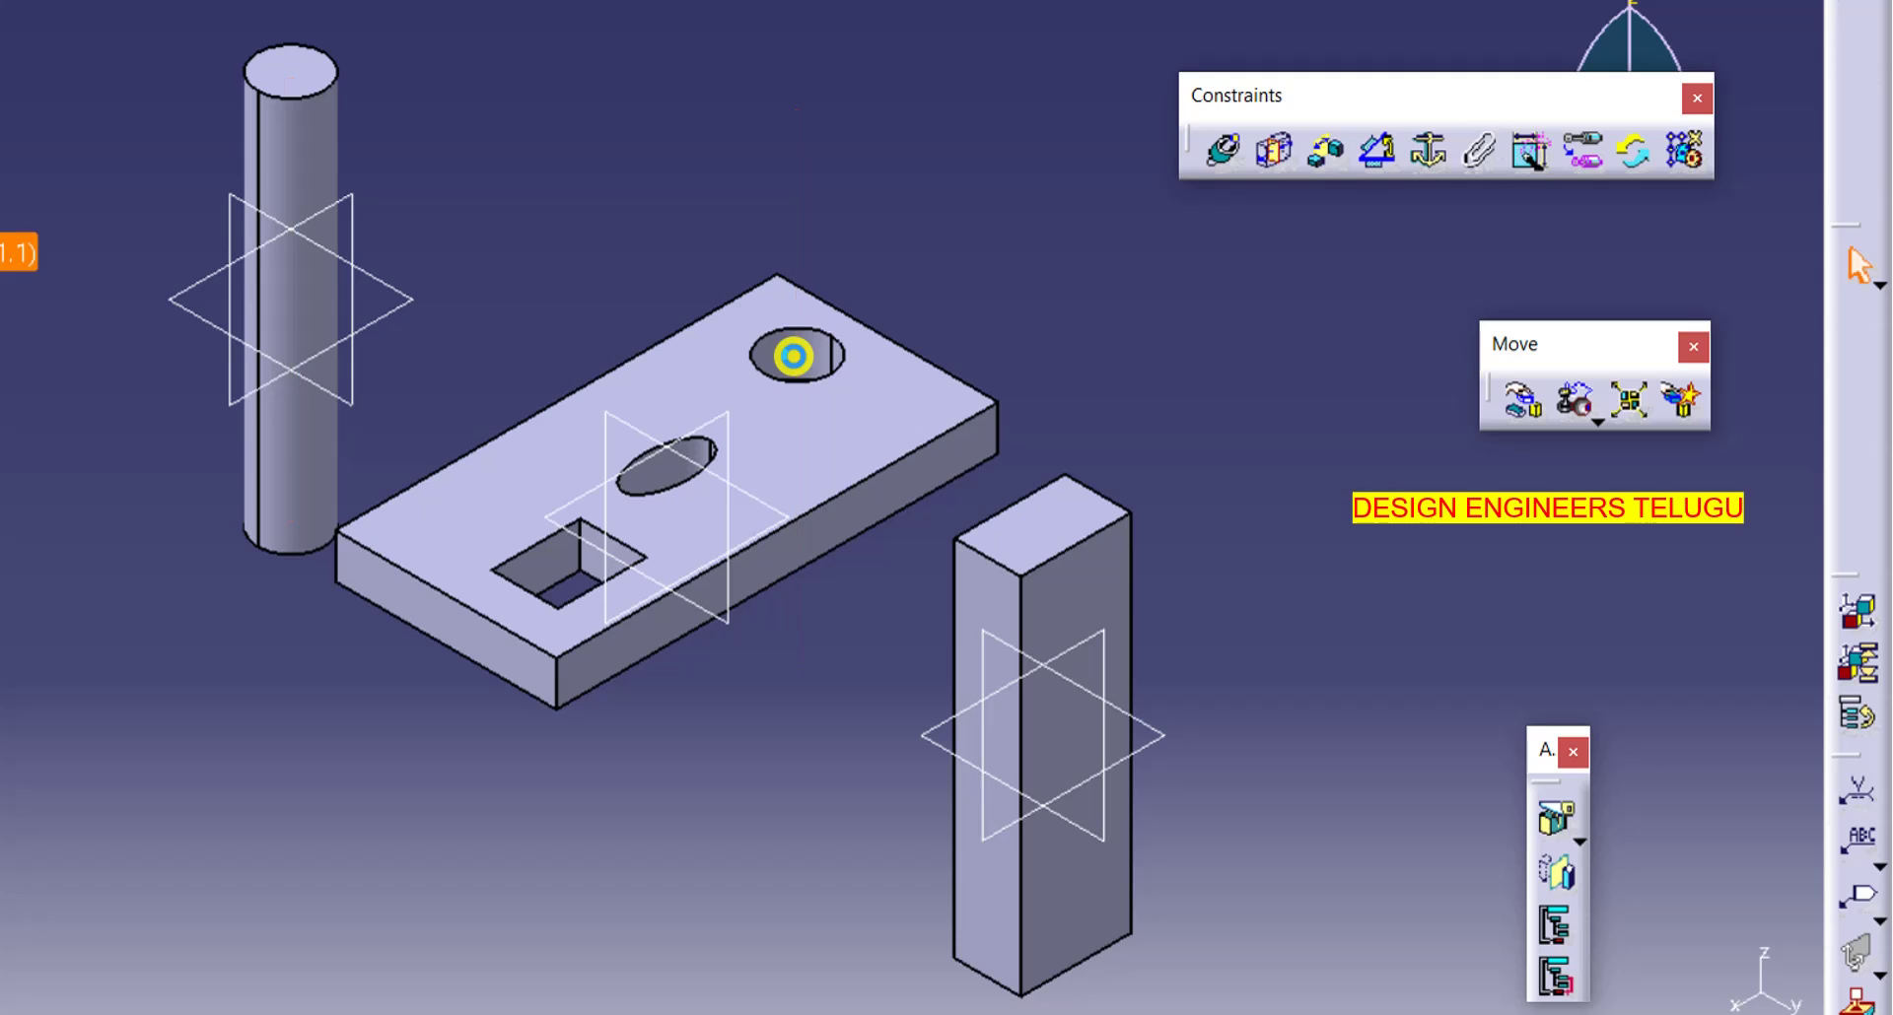
pyautogui.click(741, 178)
pyautogui.hotkey('ctrl', 'u')
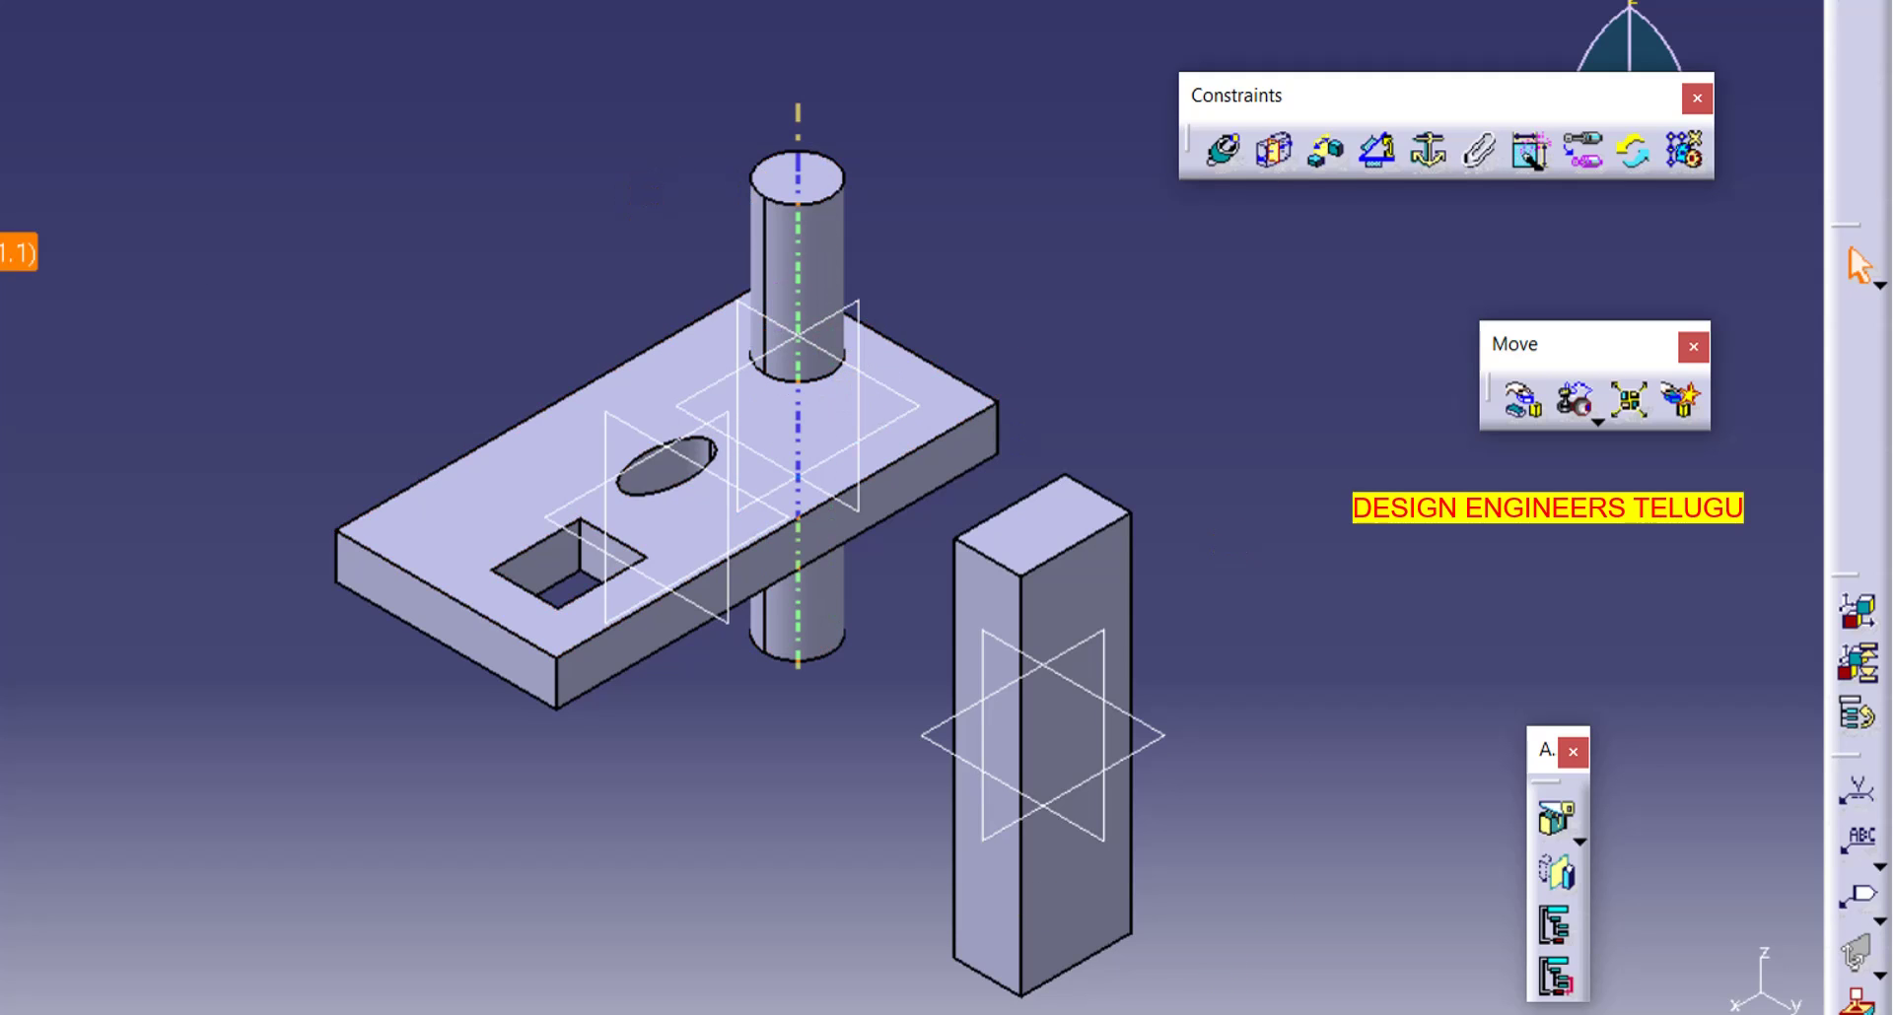
pyautogui.click(1431, 299)
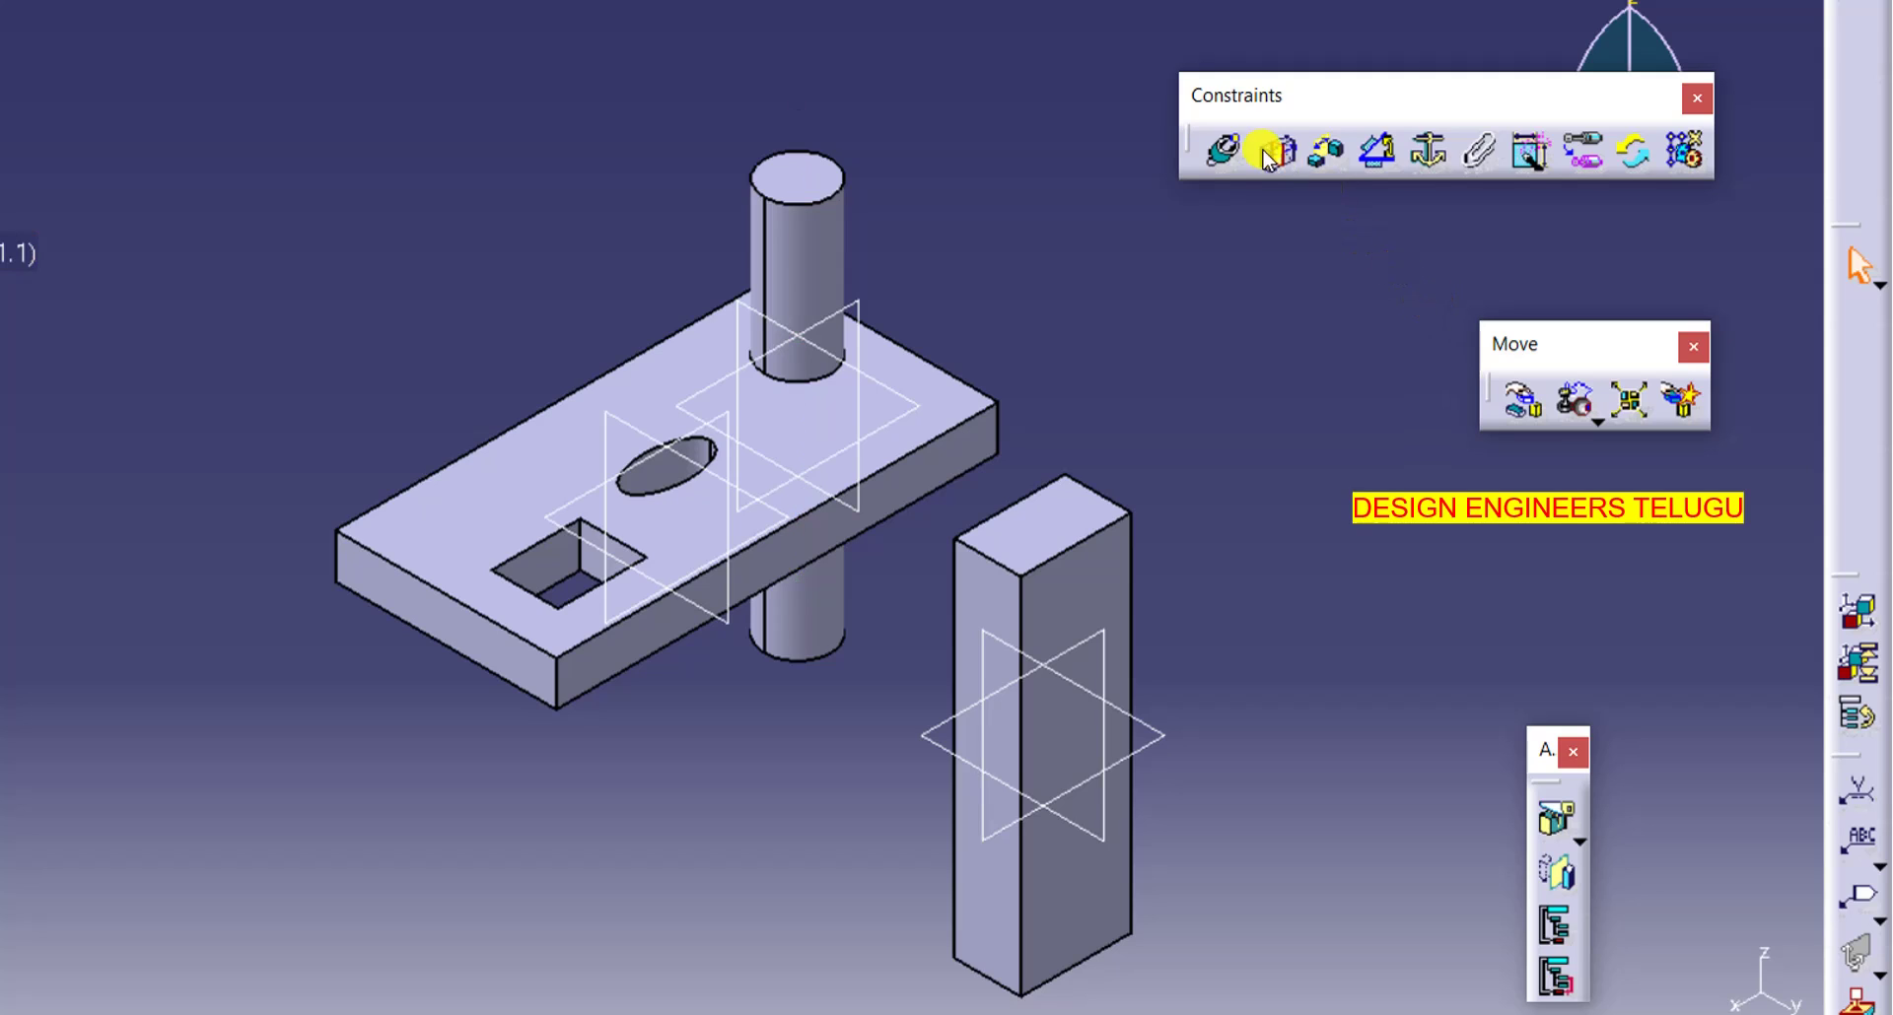
# - Use Quick Constraint to put the box's wide side face in surface contact with the base plate's long side face
pyautogui.click(1522, 160)
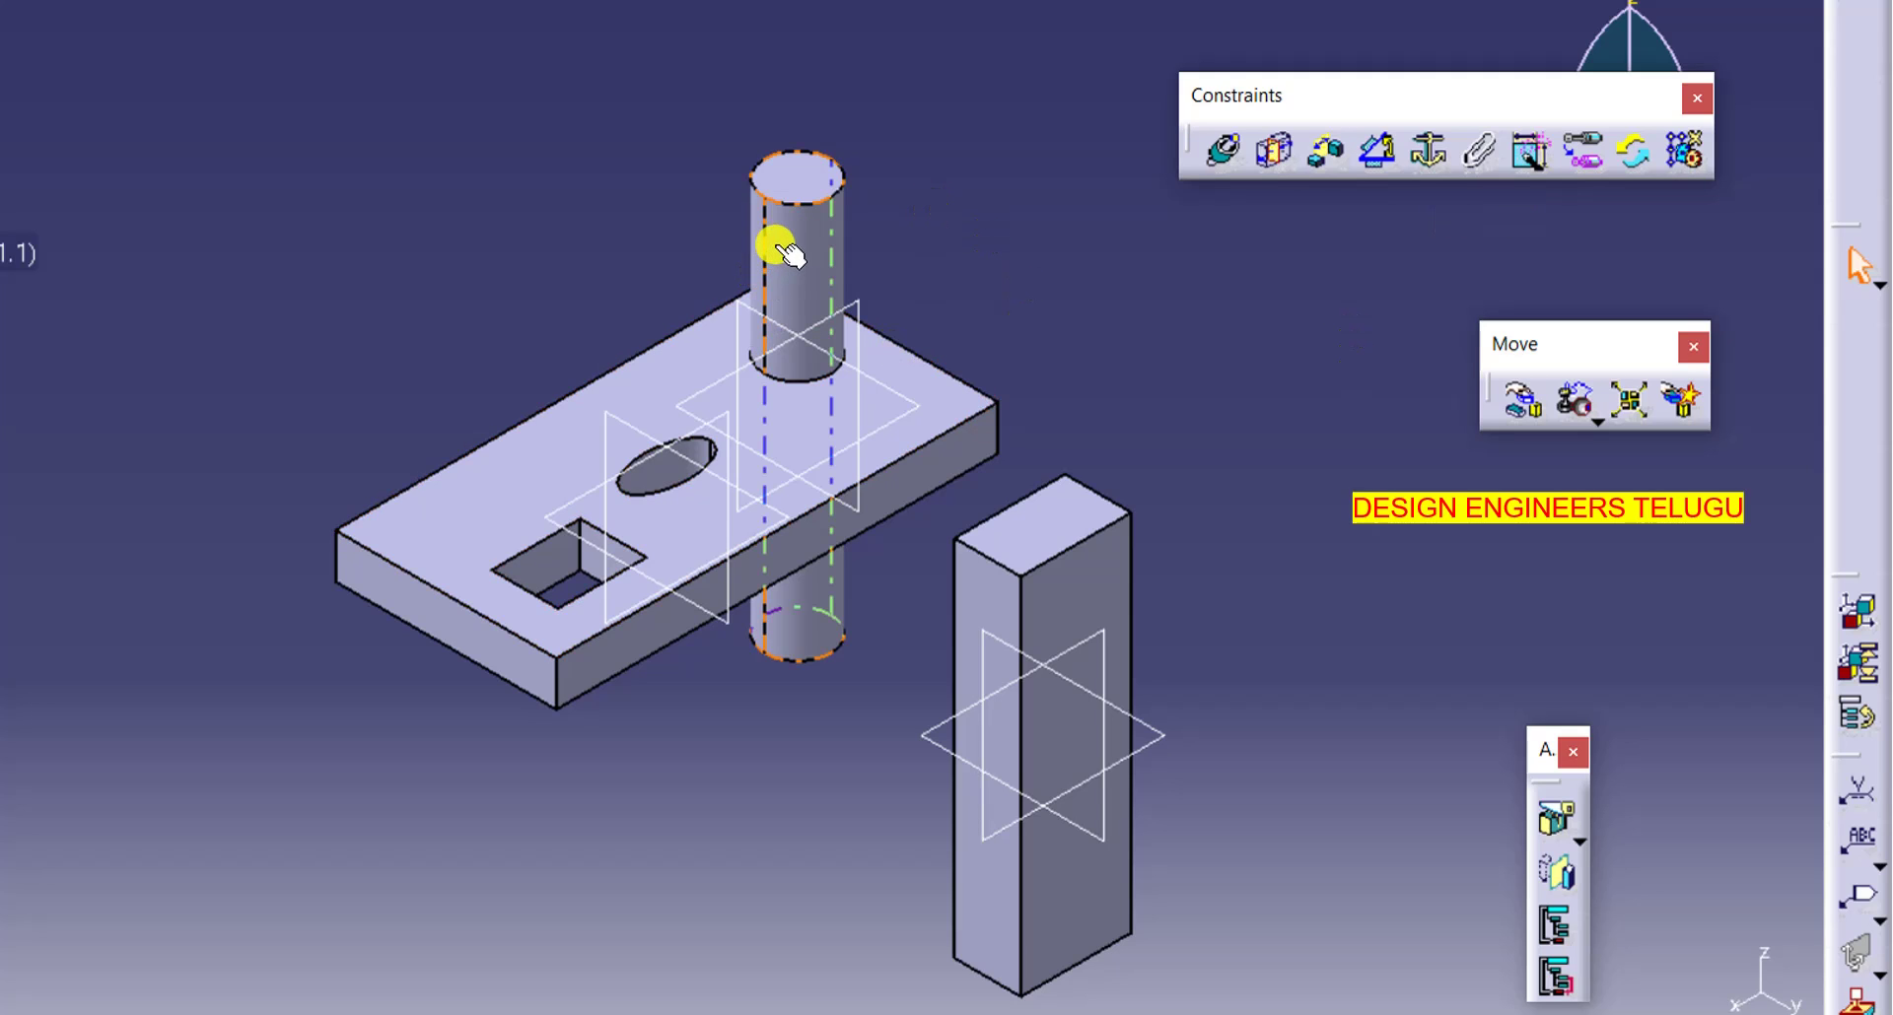
pyautogui.click(1293, 305)
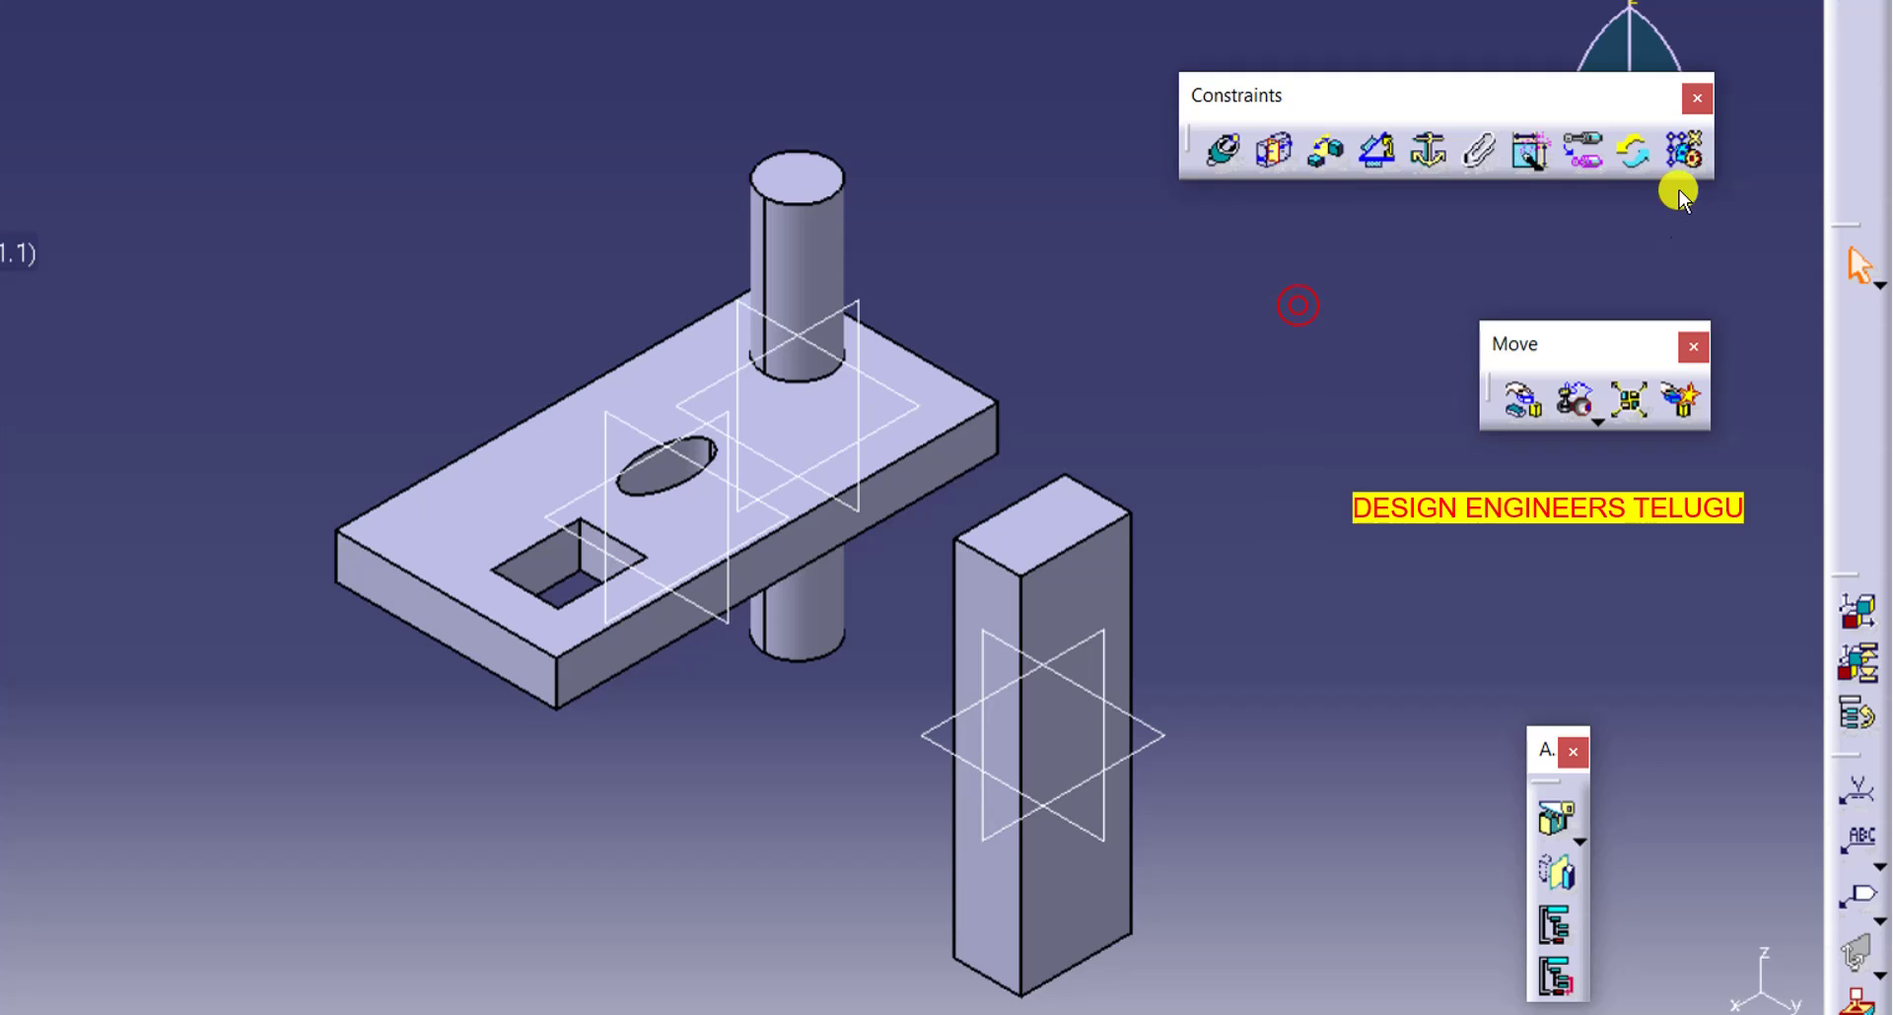
pyautogui.click(1536, 154)
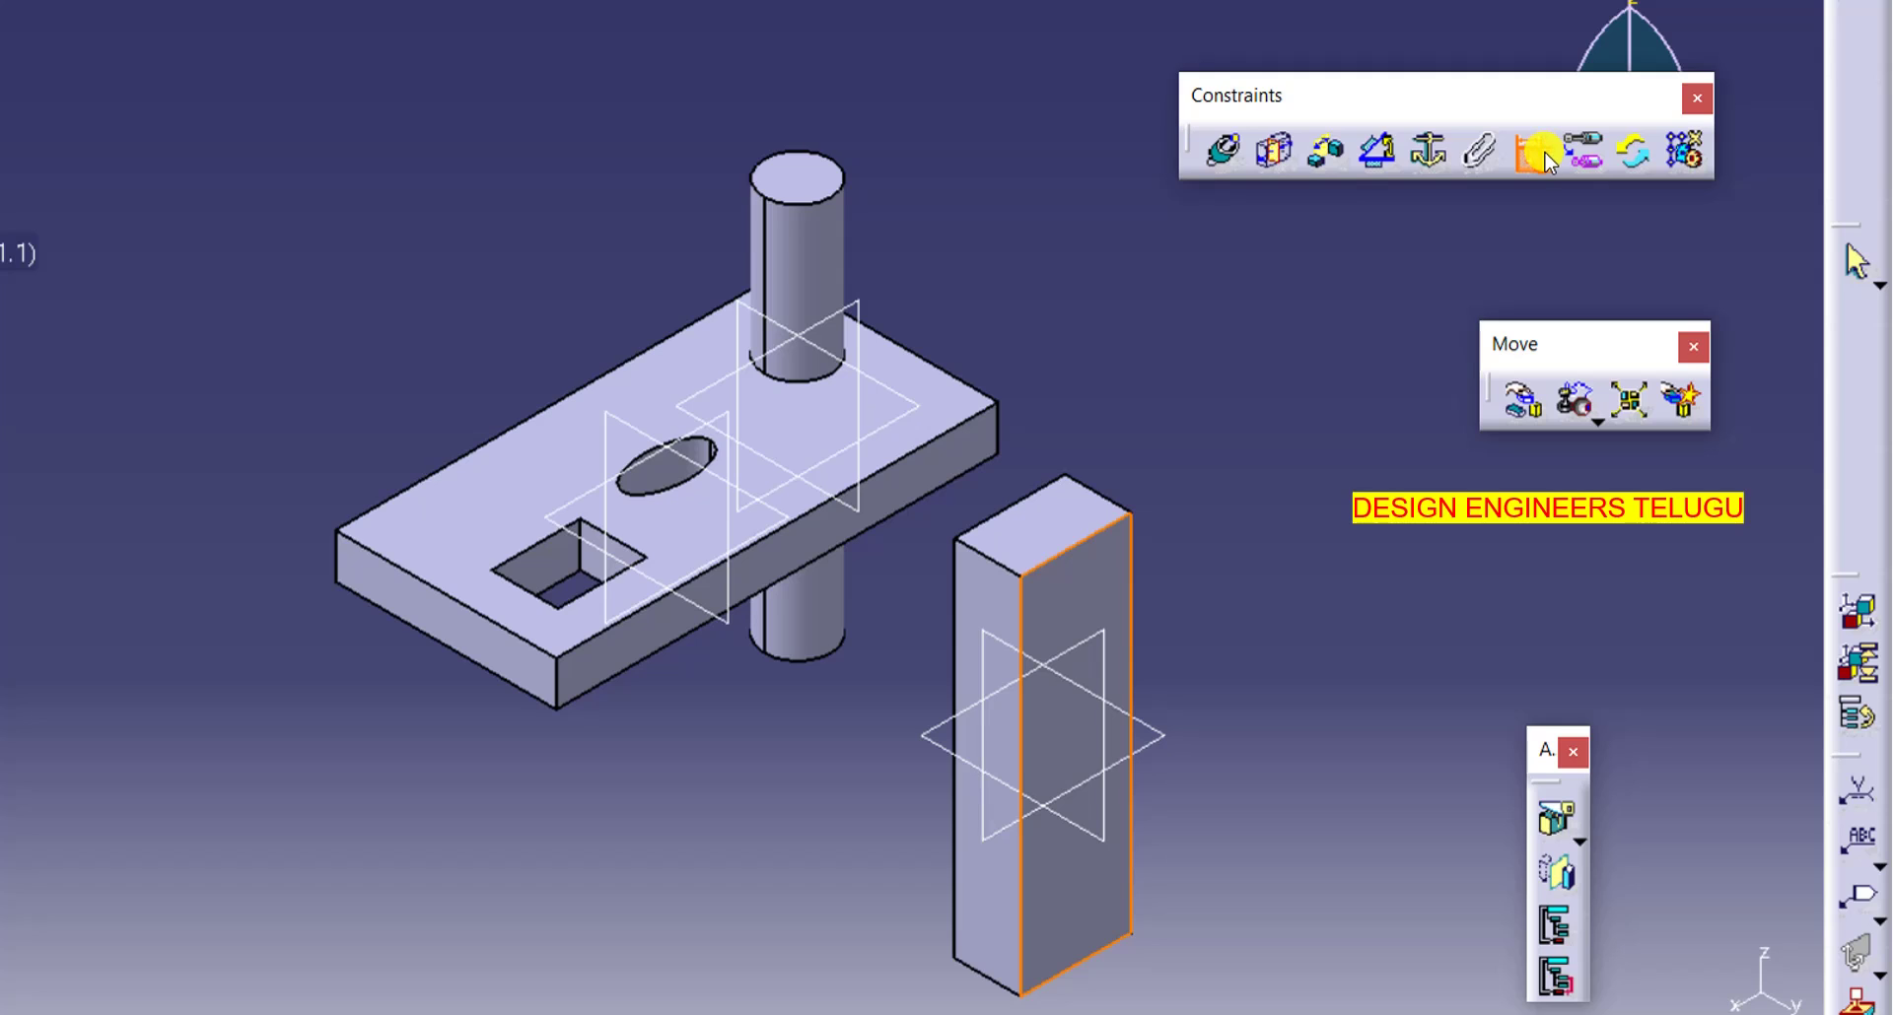
pyautogui.click(1249, 150)
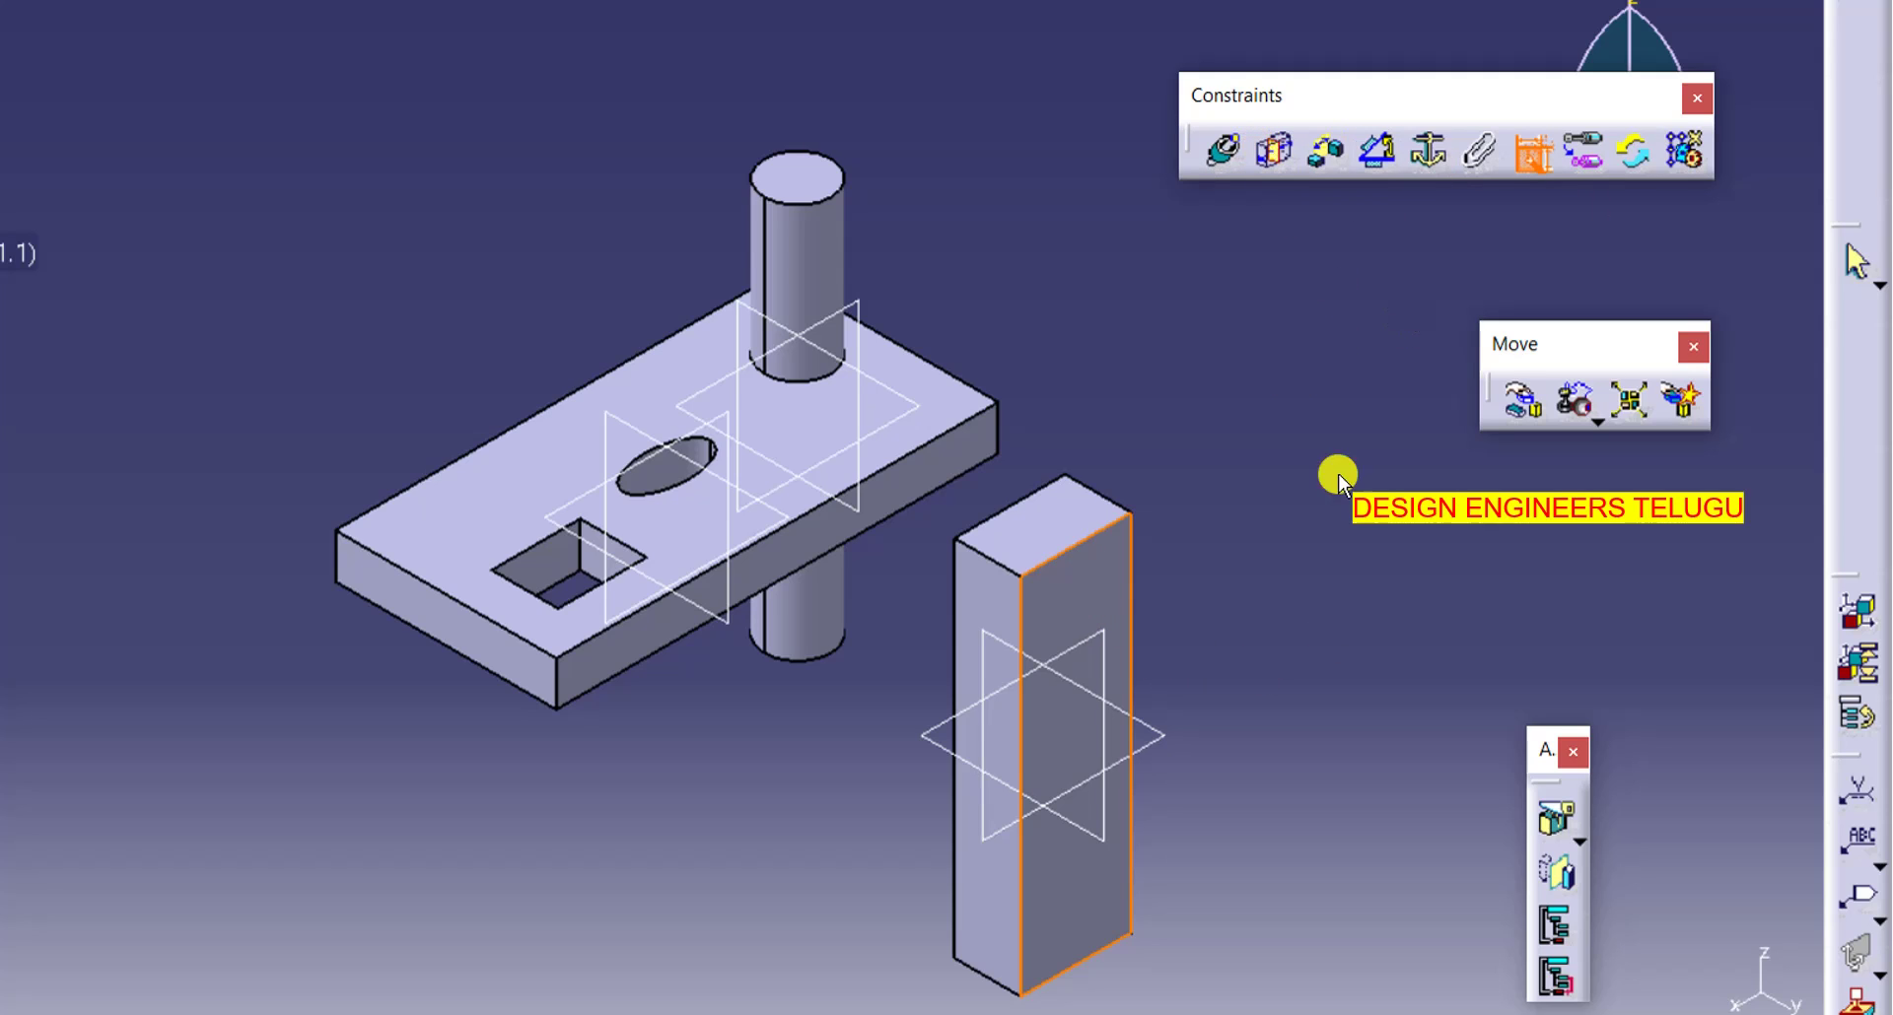
pyautogui.click(630, 659)
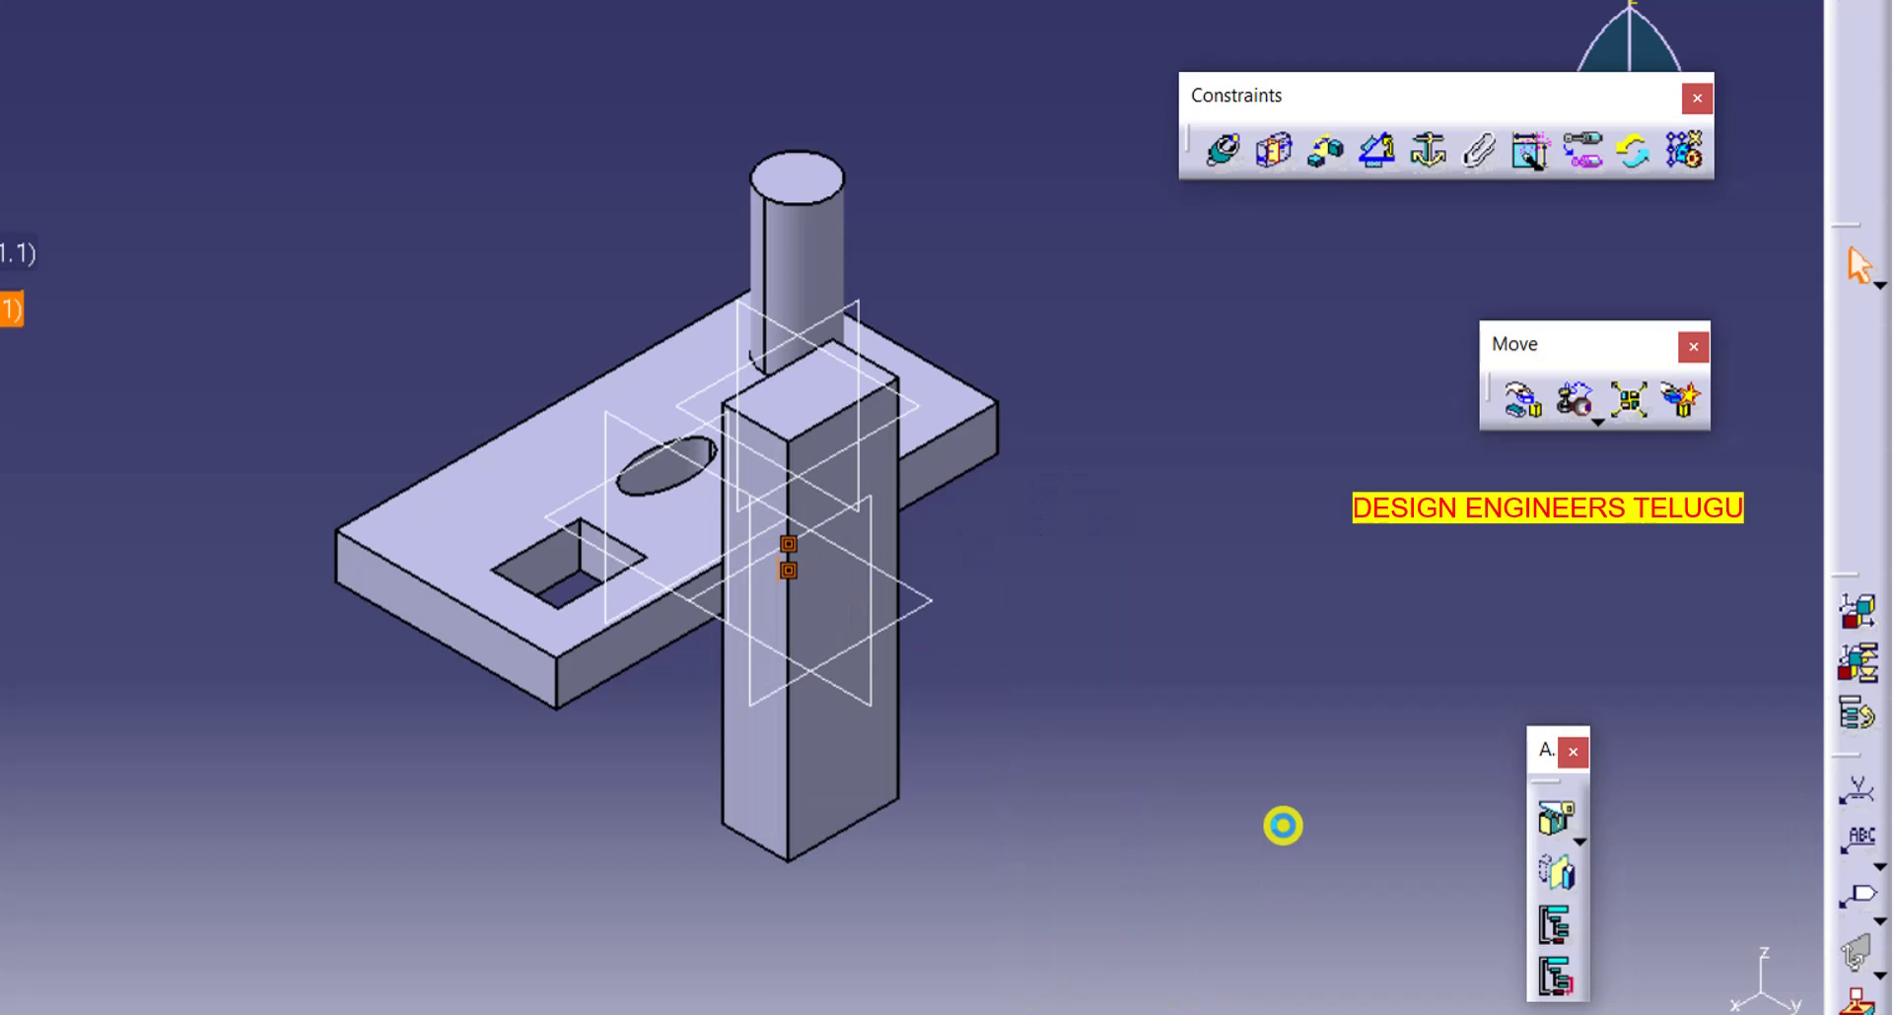
pyautogui.moveTo(967, 832); pyautogui.dragTo(1054, 670, button='middle')
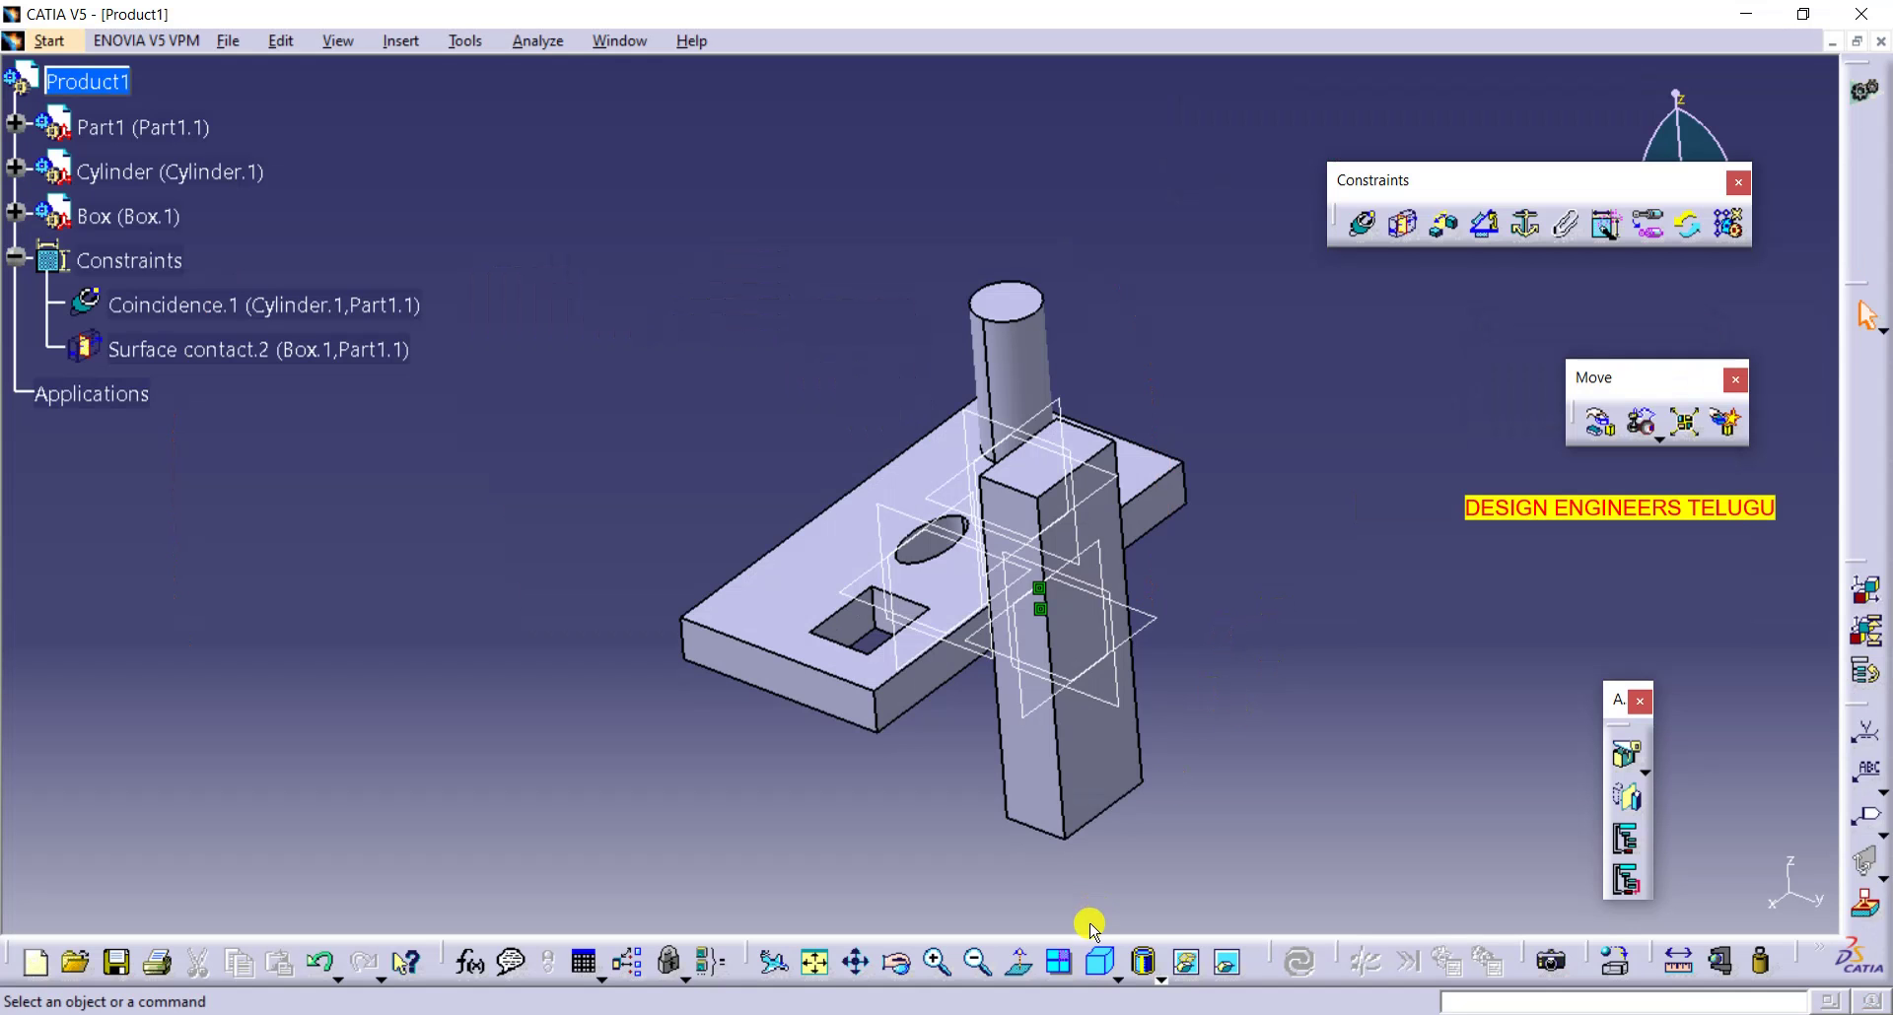
# - Use Quick Constraint to put the box's top face in surface contact with the base plate's top face, and update the assembly
pyautogui.moveTo(1094, 931); pyautogui.dragTo(1301, 720, button='middle')
pyautogui.click(1400, 223)
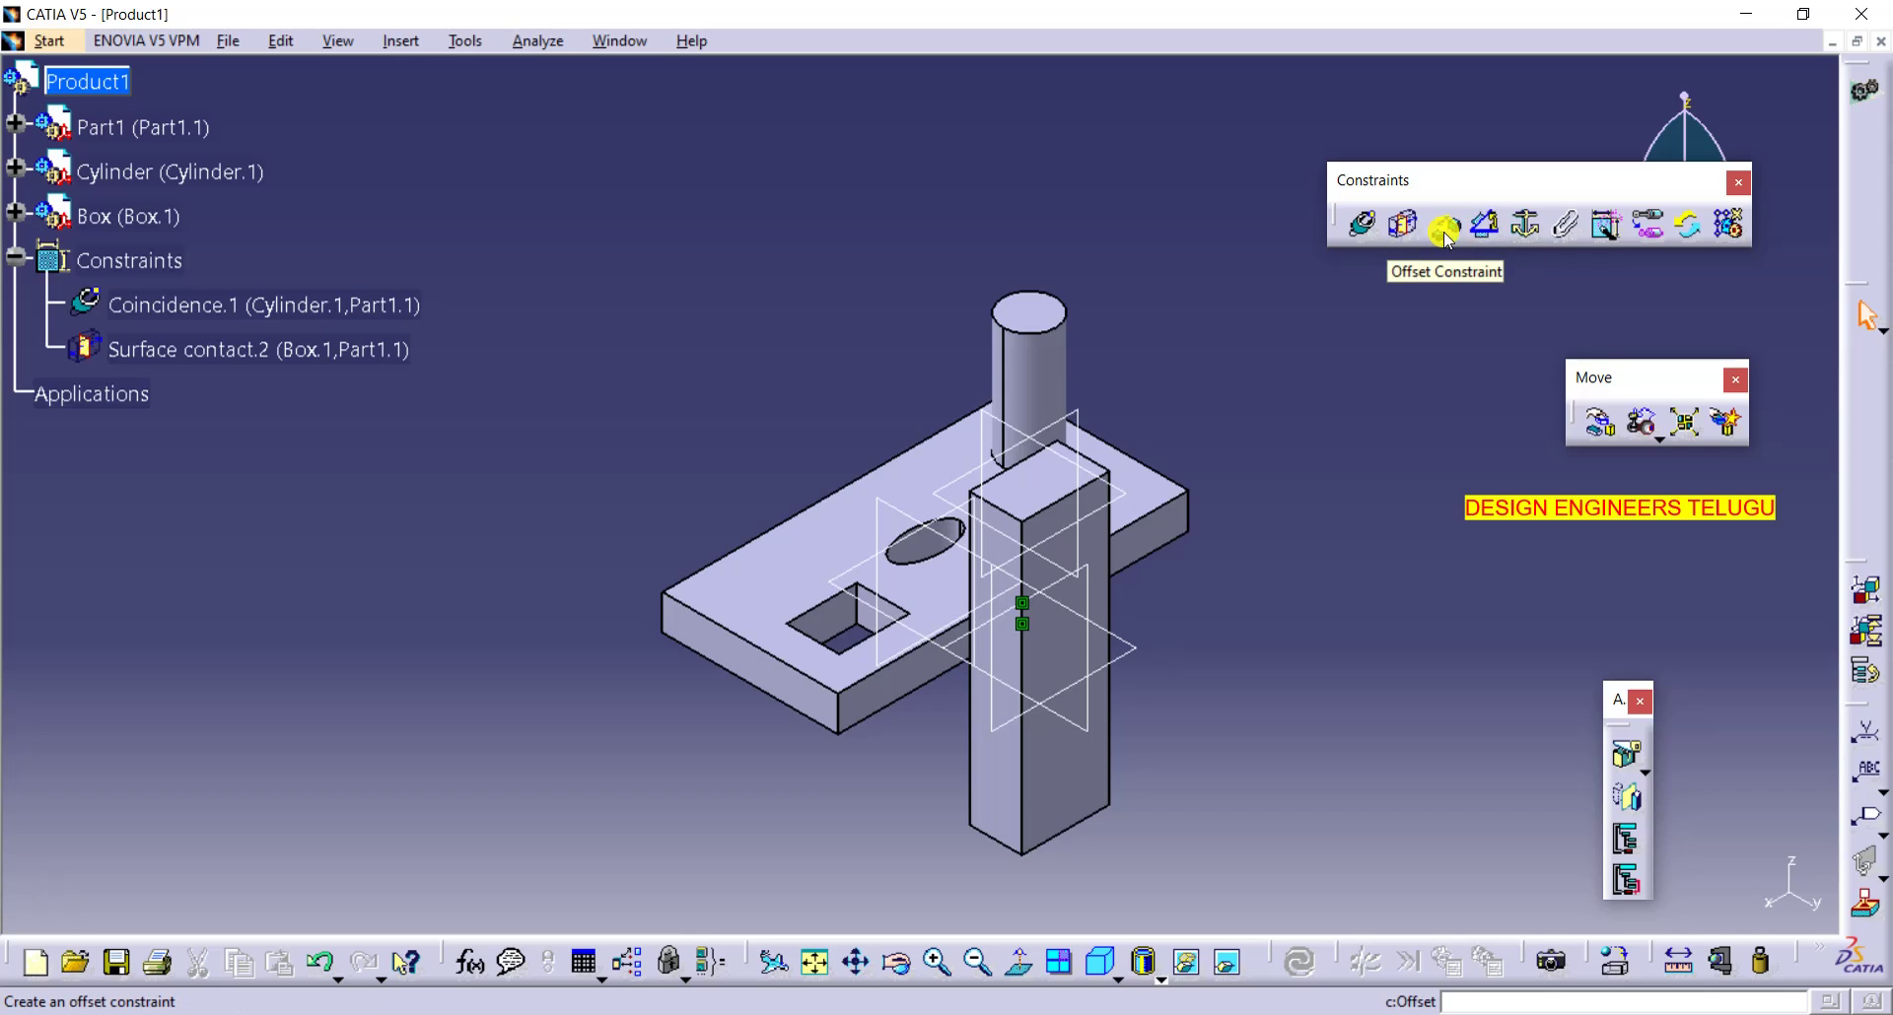
pyautogui.click(1603, 224)
pyautogui.click(1070, 489)
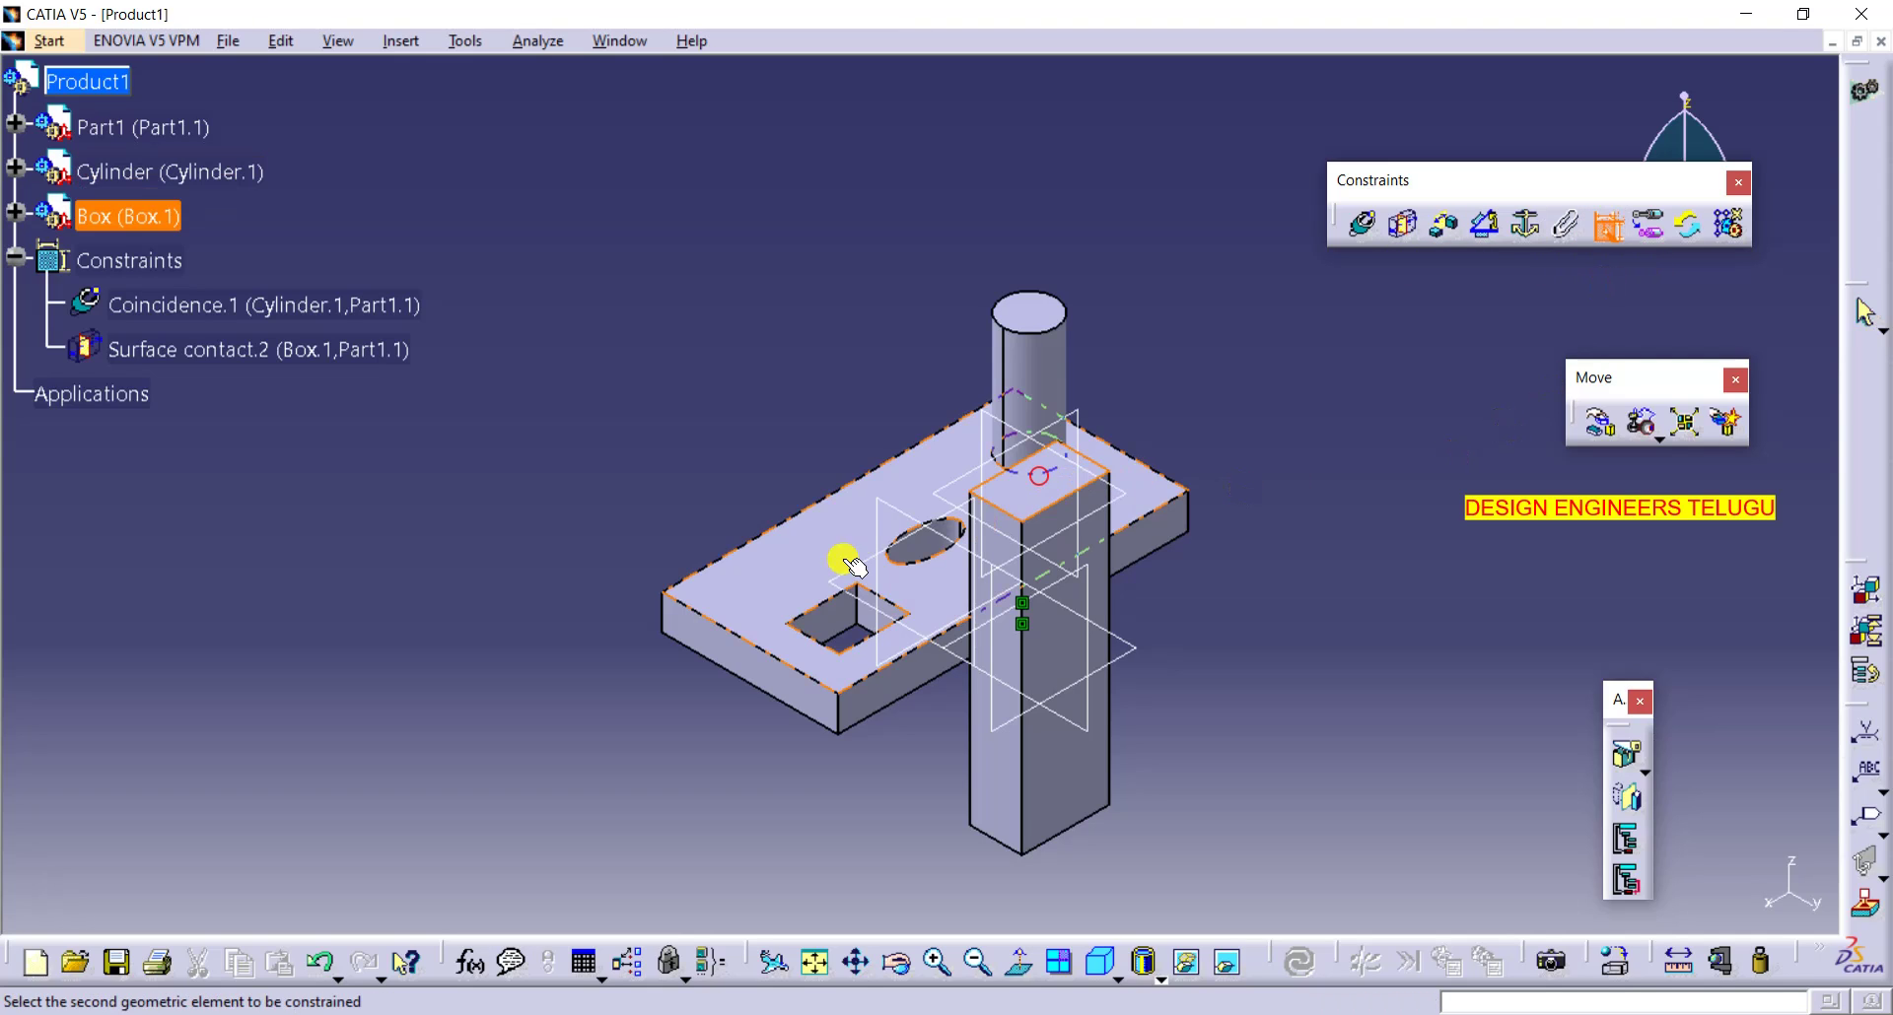
pyautogui.click(779, 545)
pyautogui.click(1306, 618)
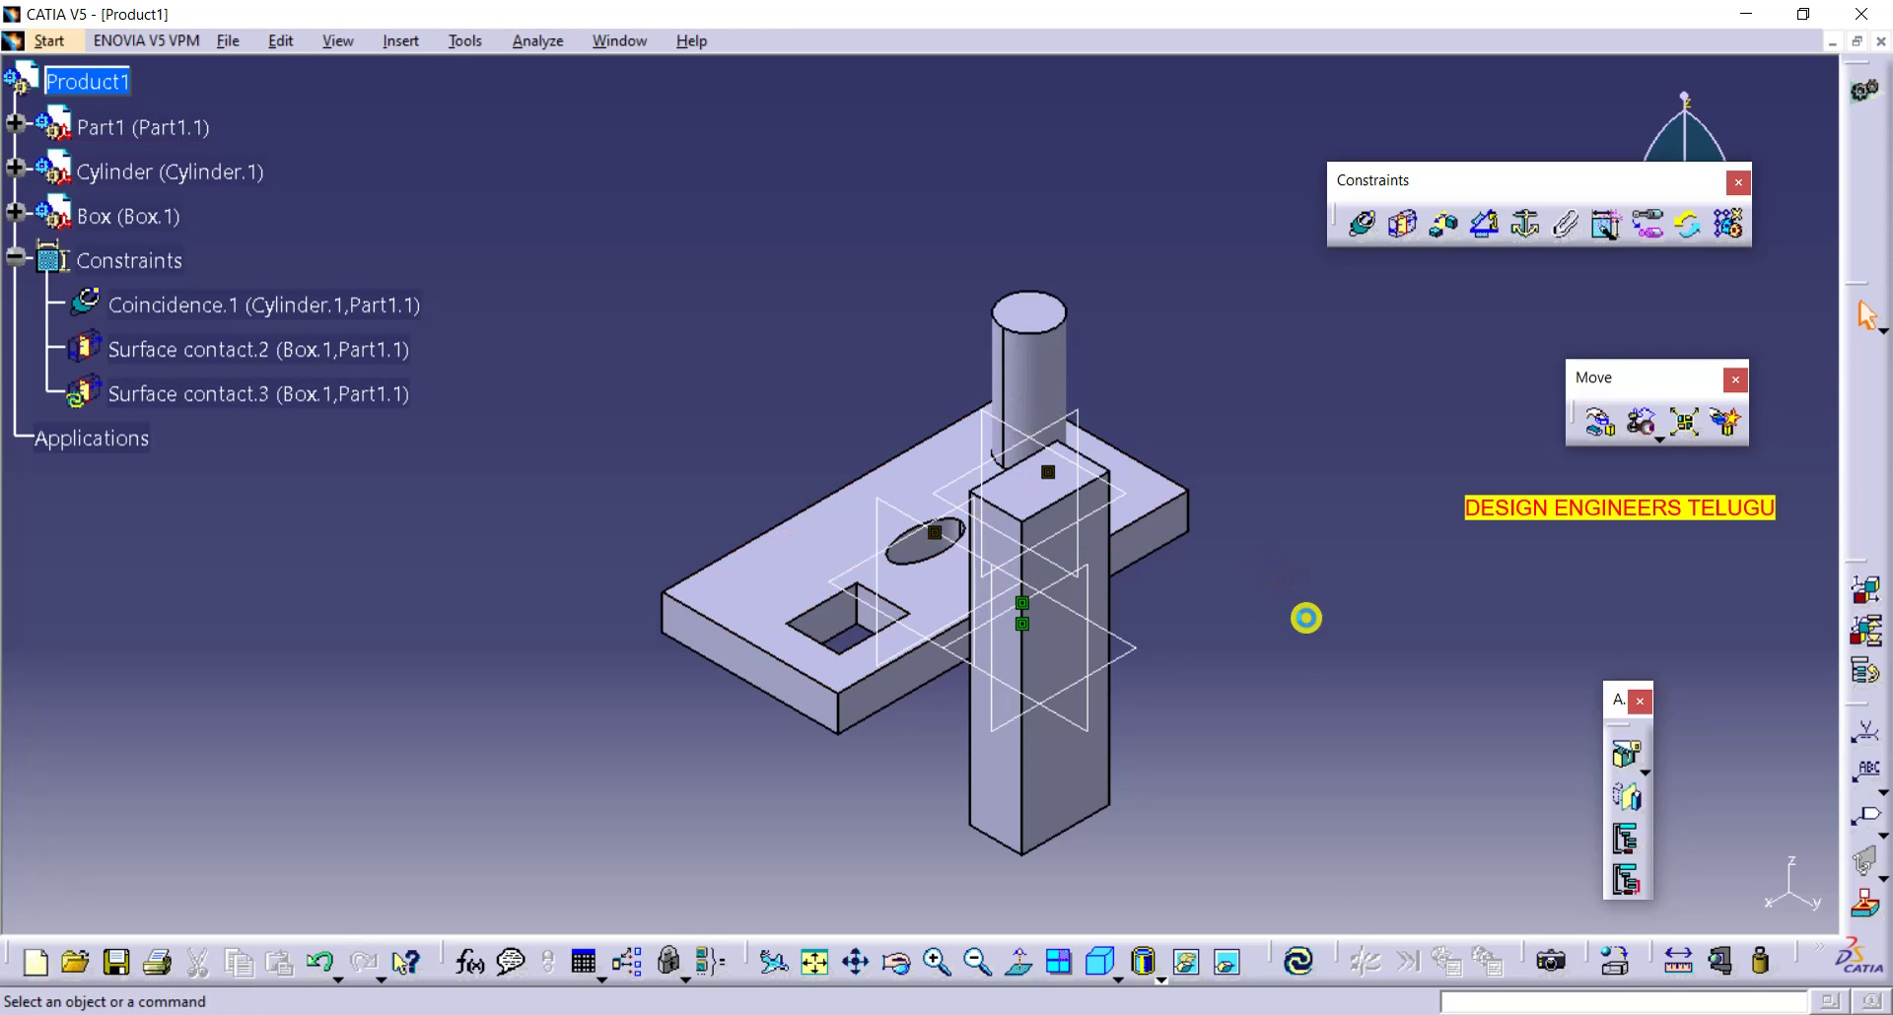
pyautogui.click(1297, 955)
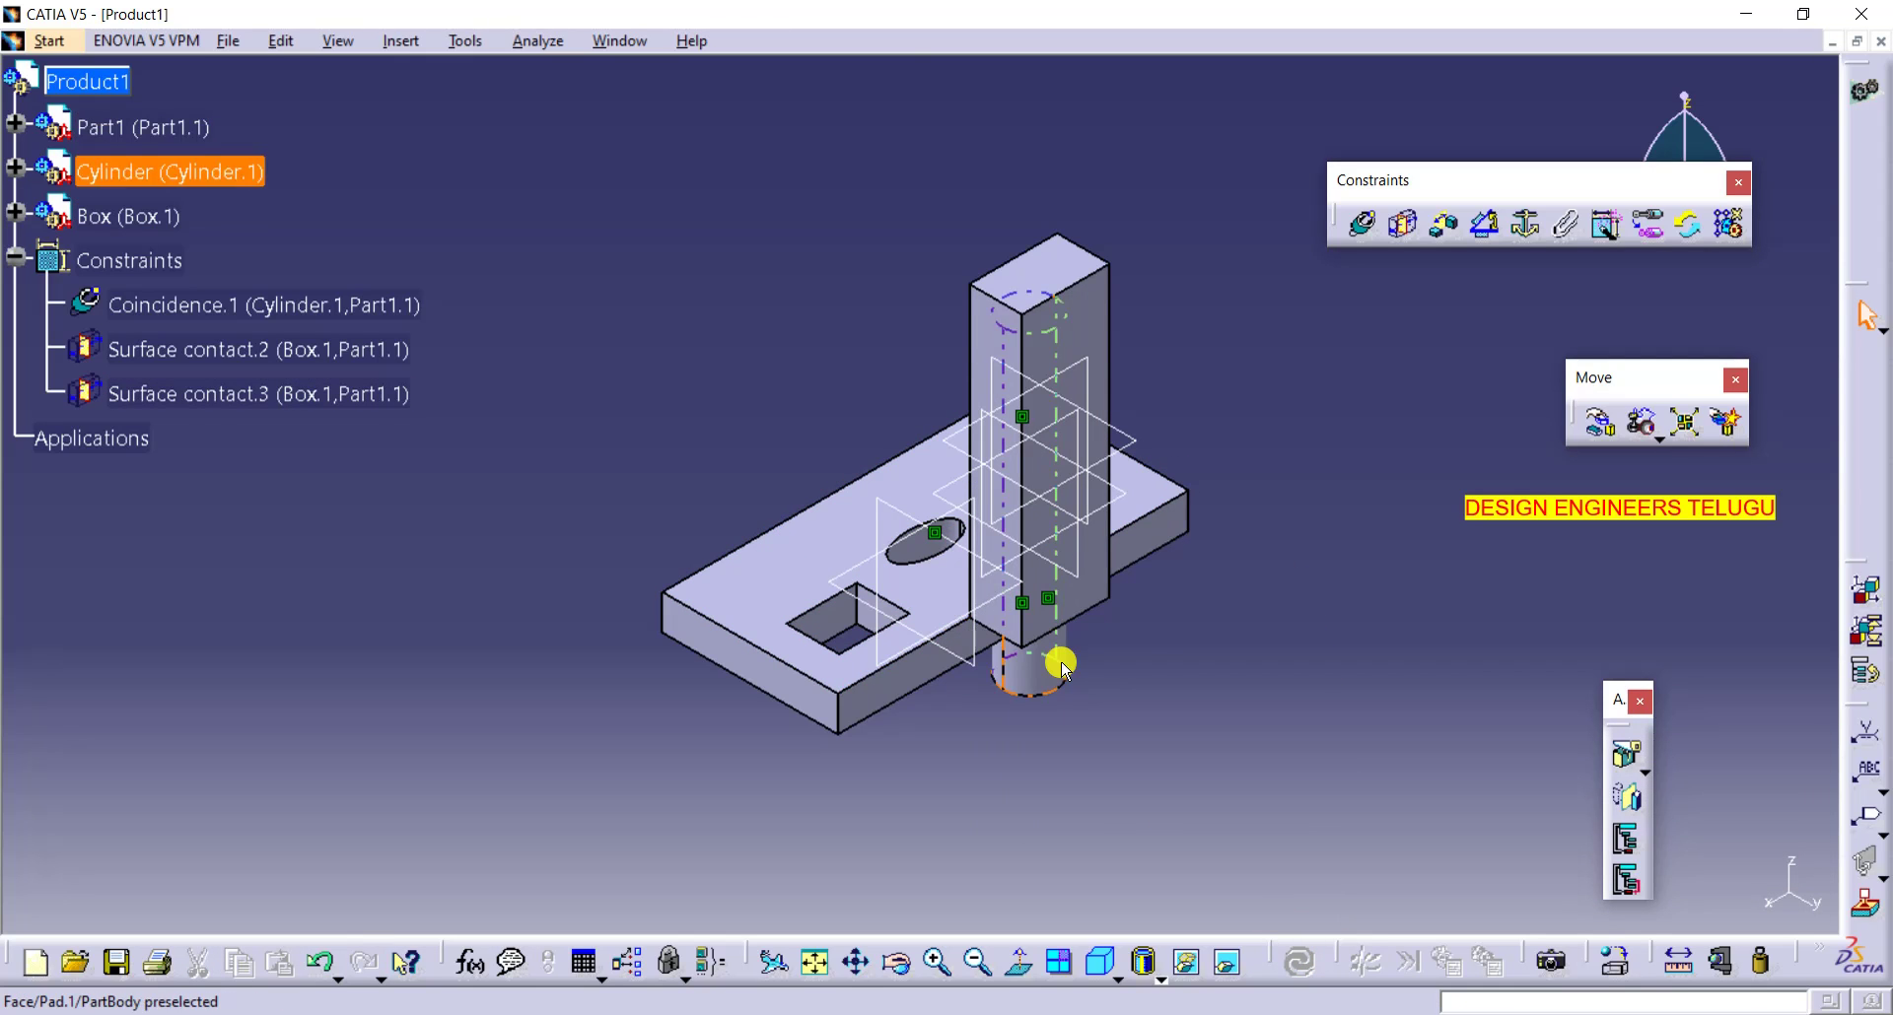
# - Examine the contact between the box and the plate's top face from several angles, selecting Surface contact.3 in the tree
pyautogui.moveTo(937, 629); pyautogui.dragTo(1045, 434, button='middle')
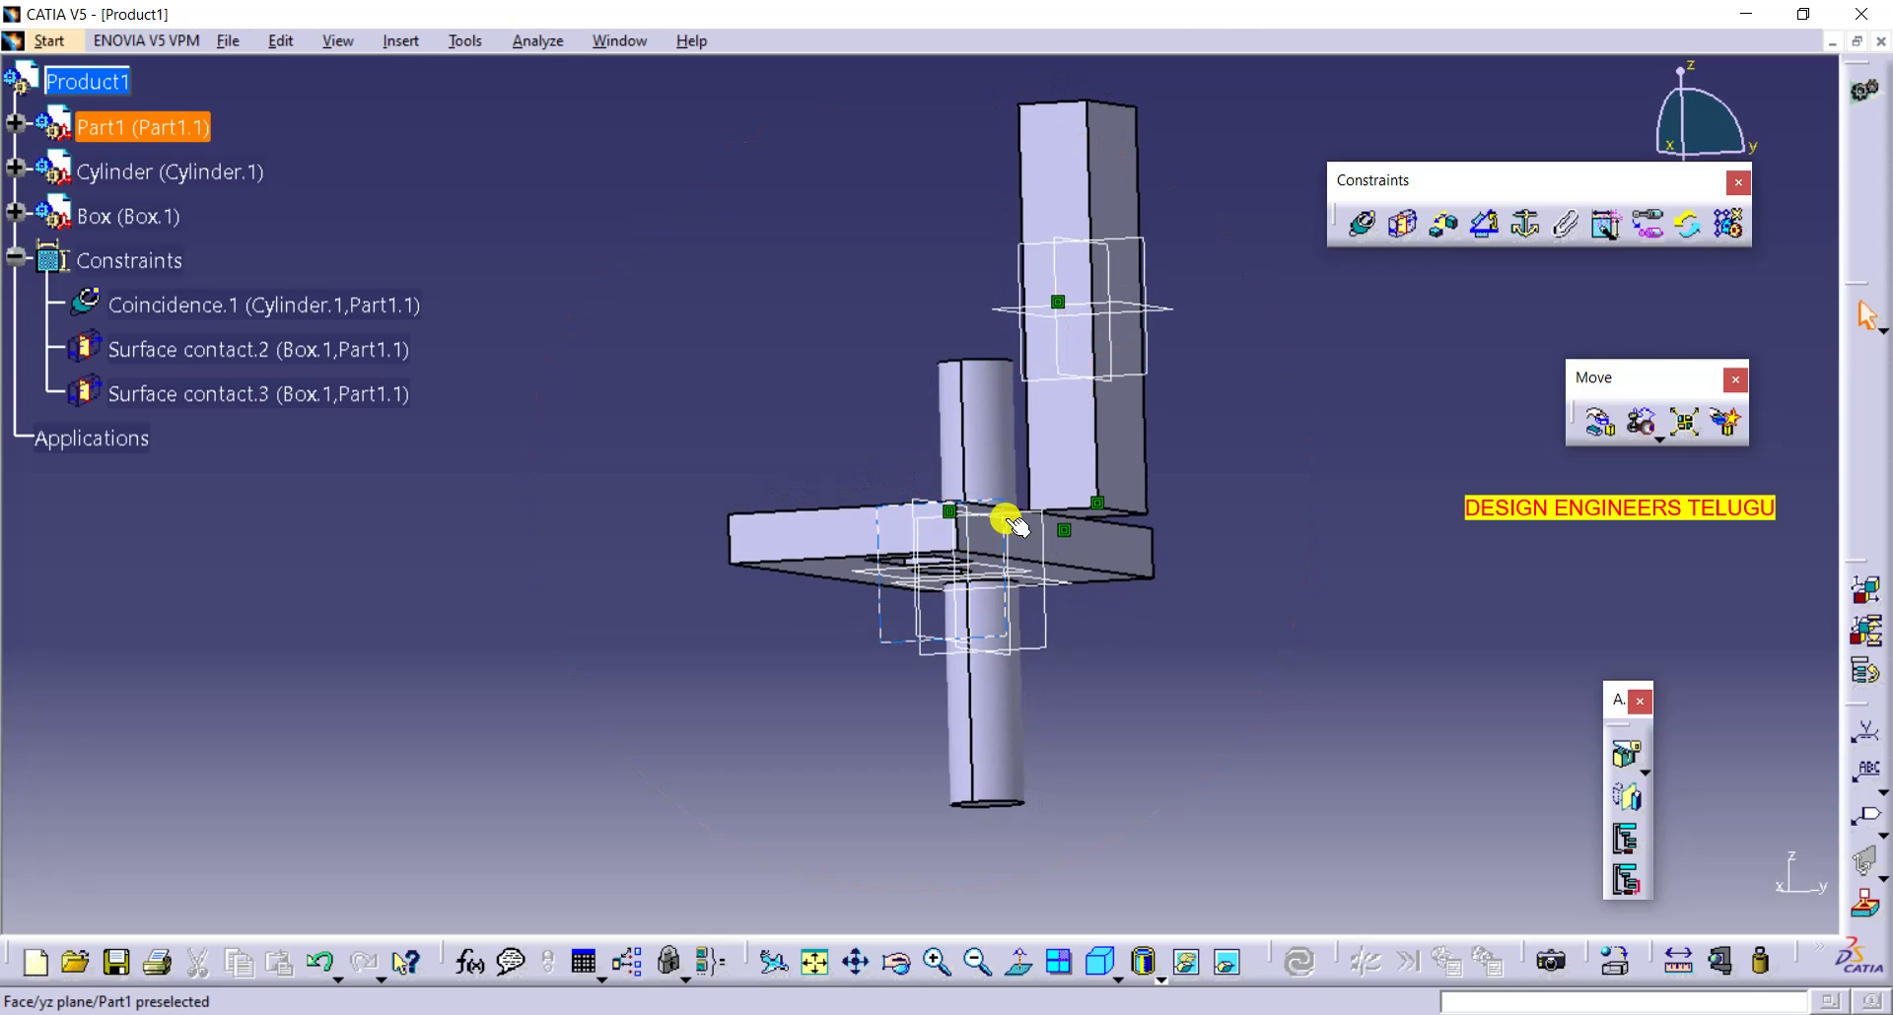
pyautogui.click(1607, 227)
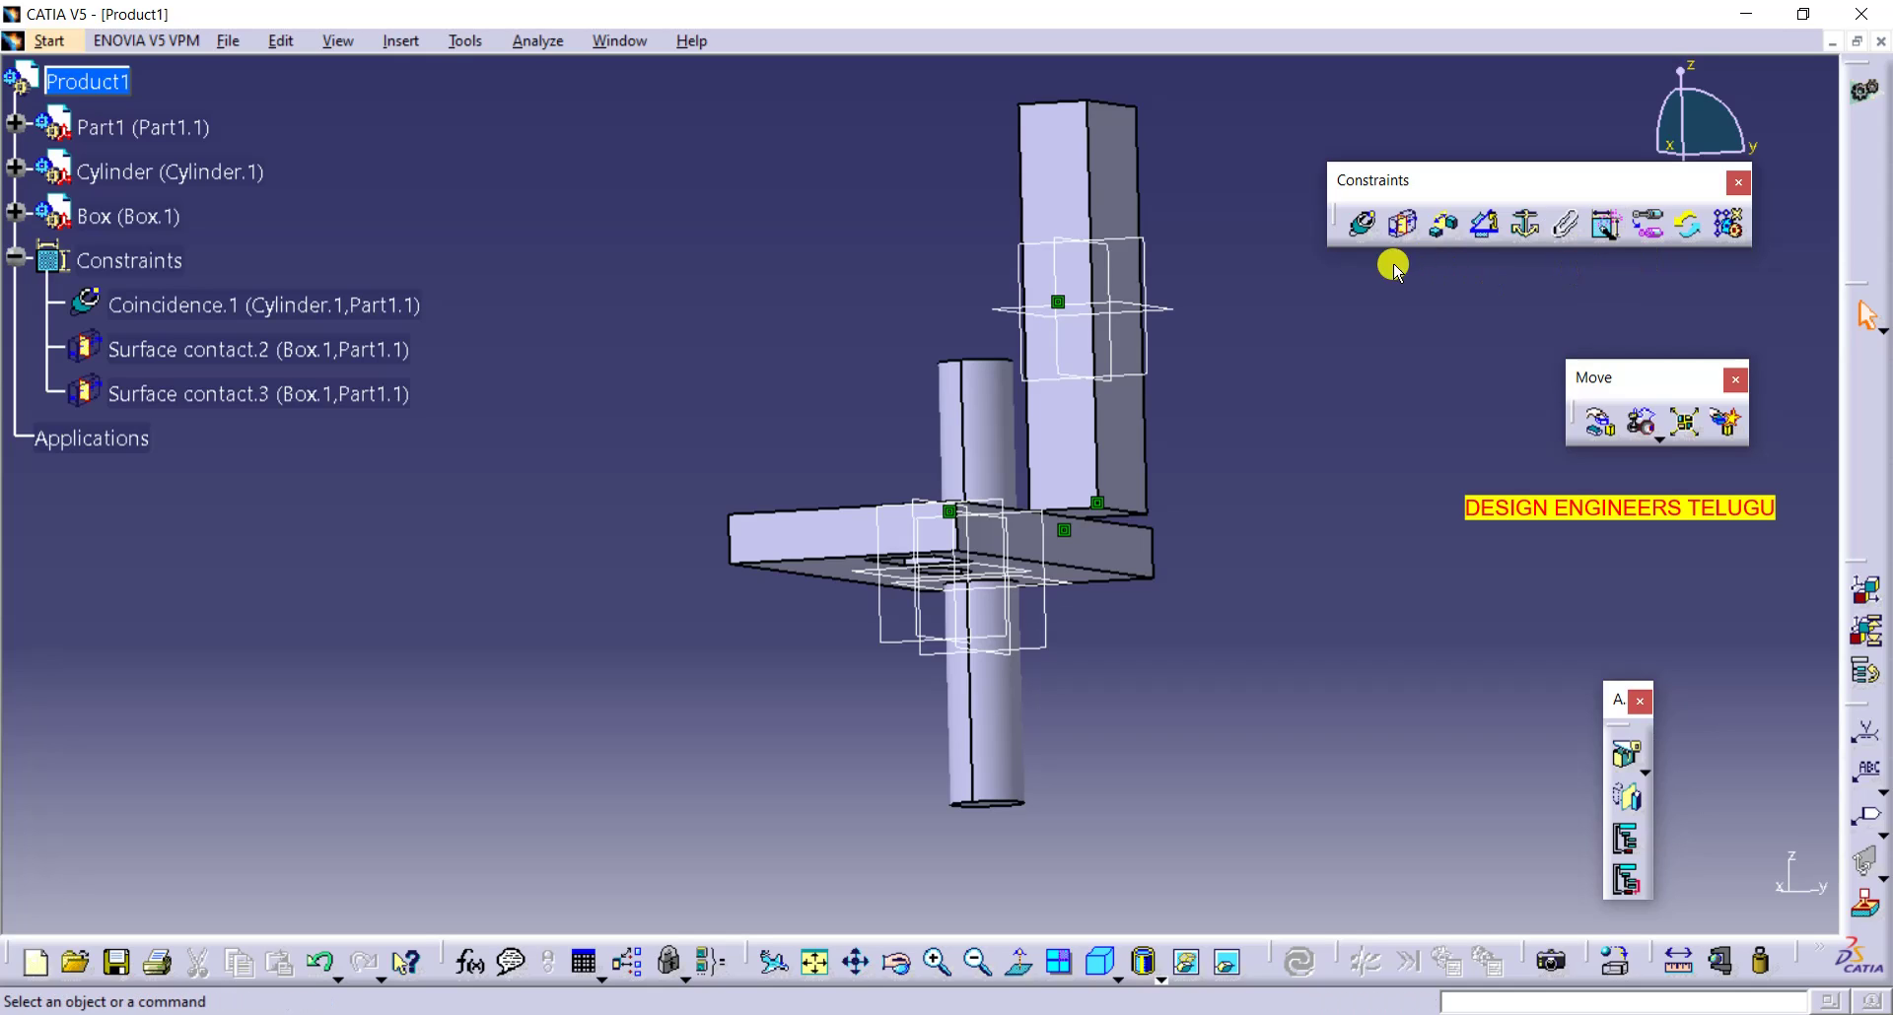
pyautogui.click(1100, 961)
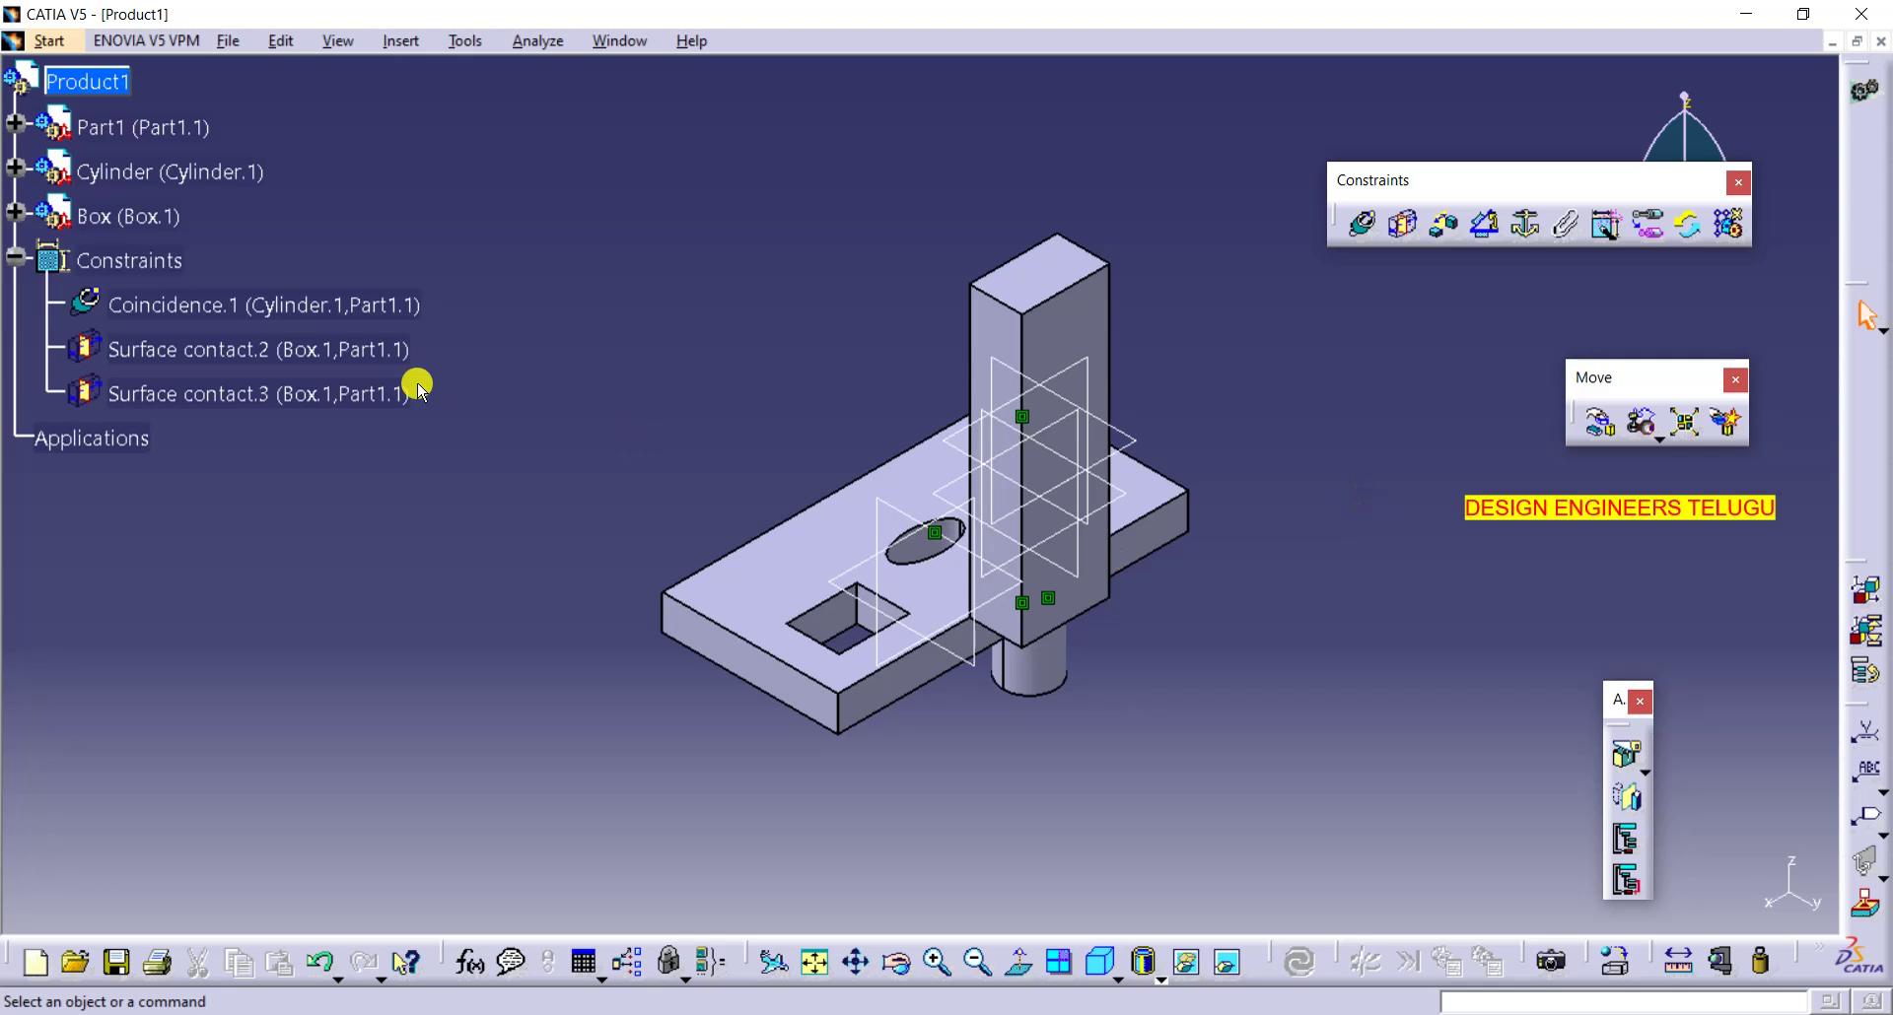
pyautogui.click(315, 394)
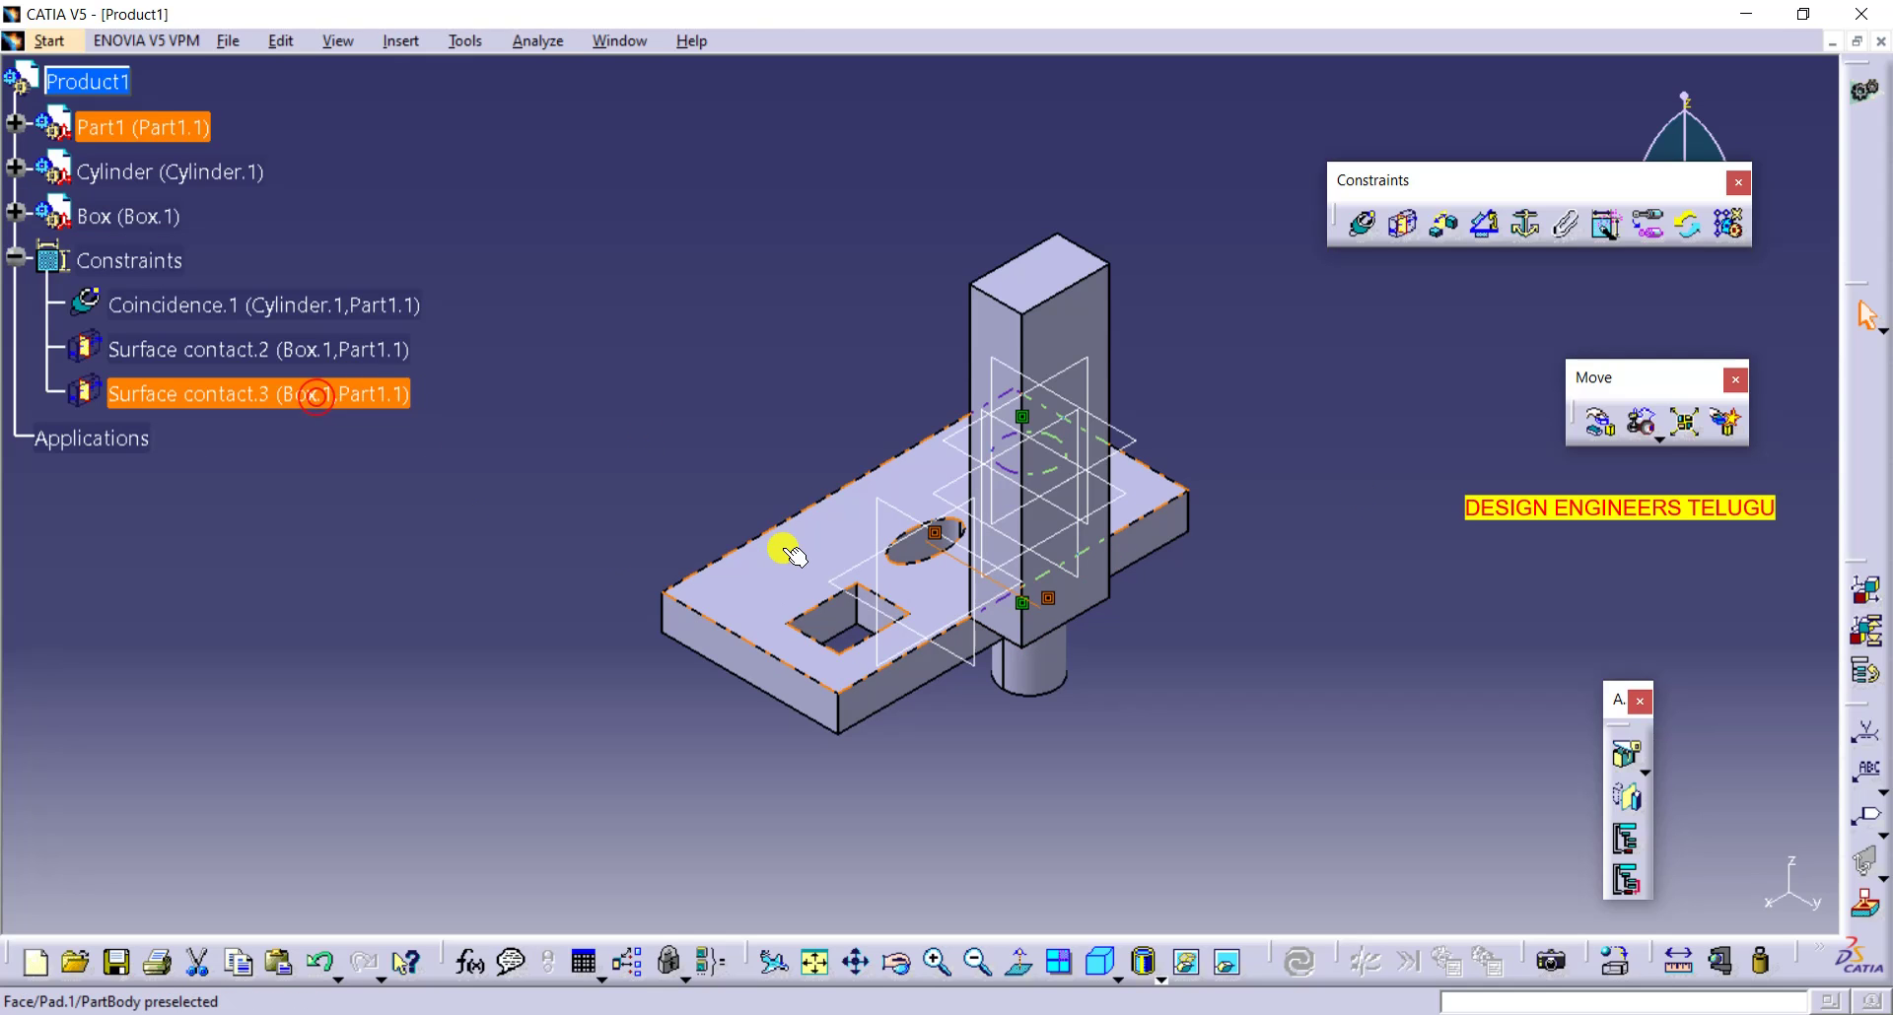
pyautogui.moveTo(1022, 668); pyautogui.dragTo(897, 598, button='middle')
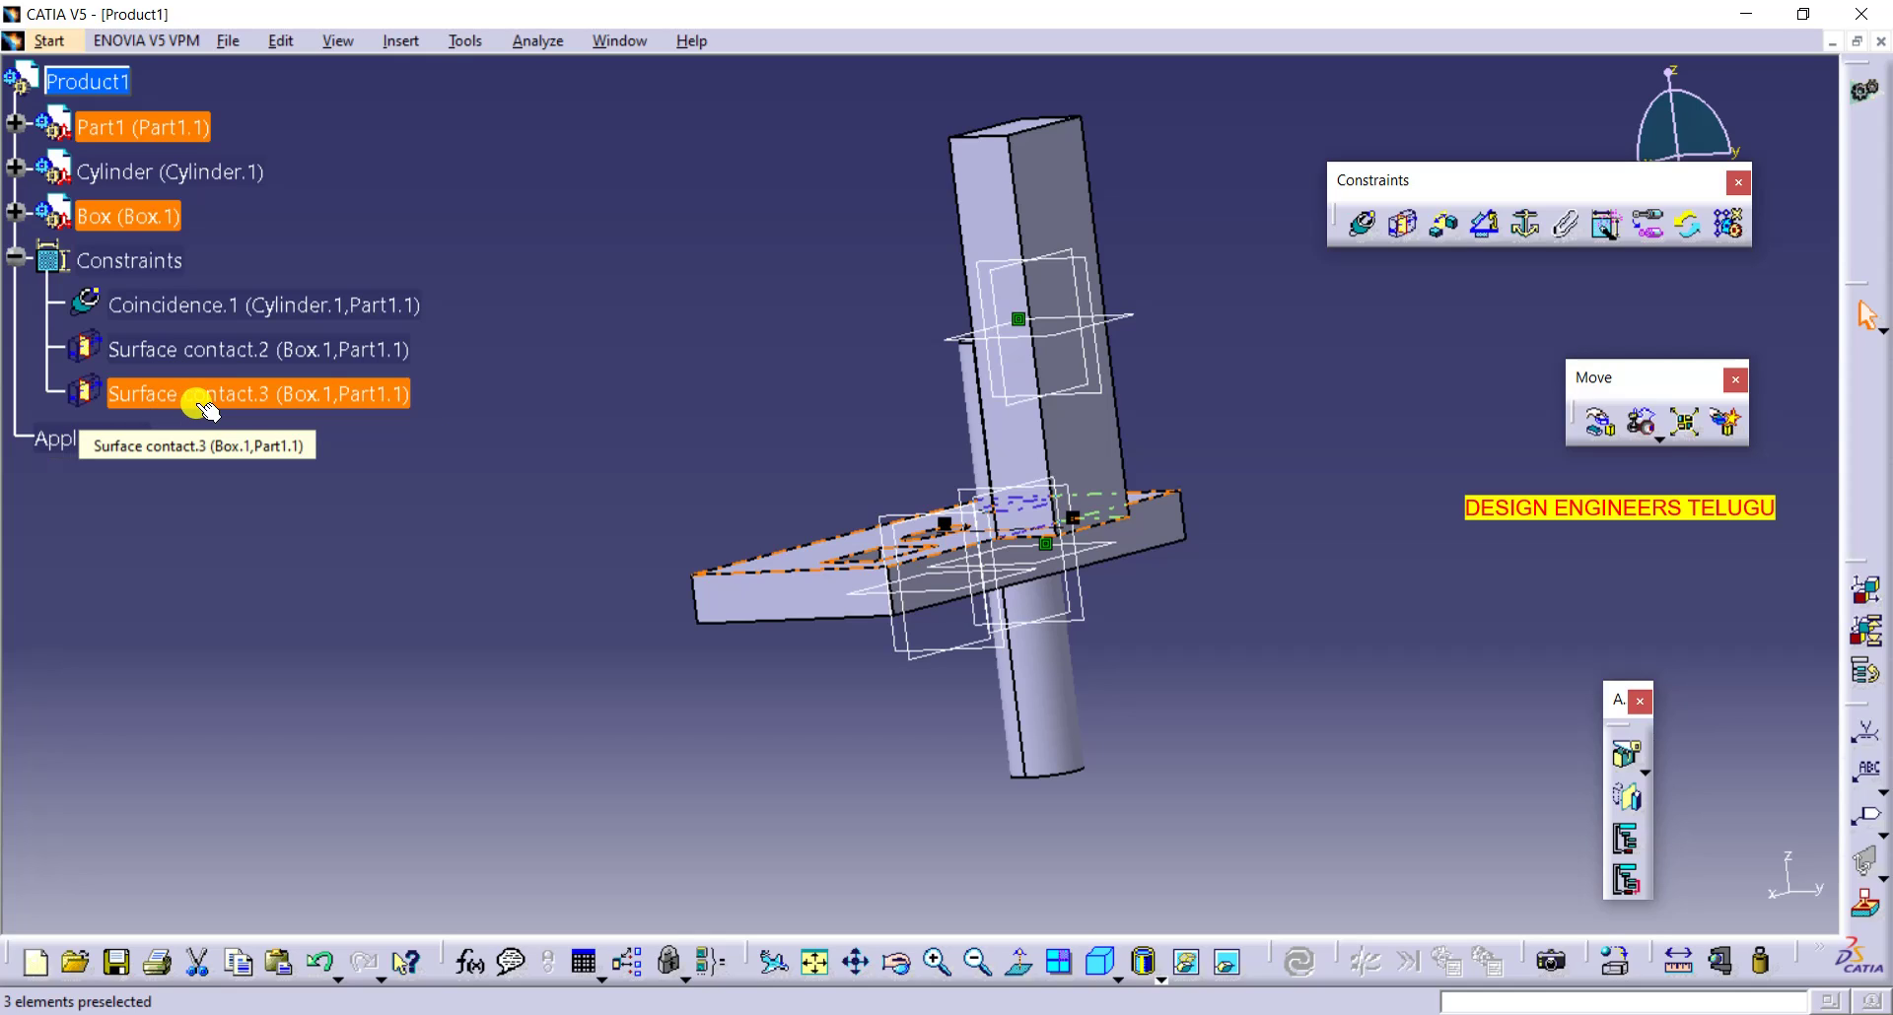
pyautogui.click(245, 393)
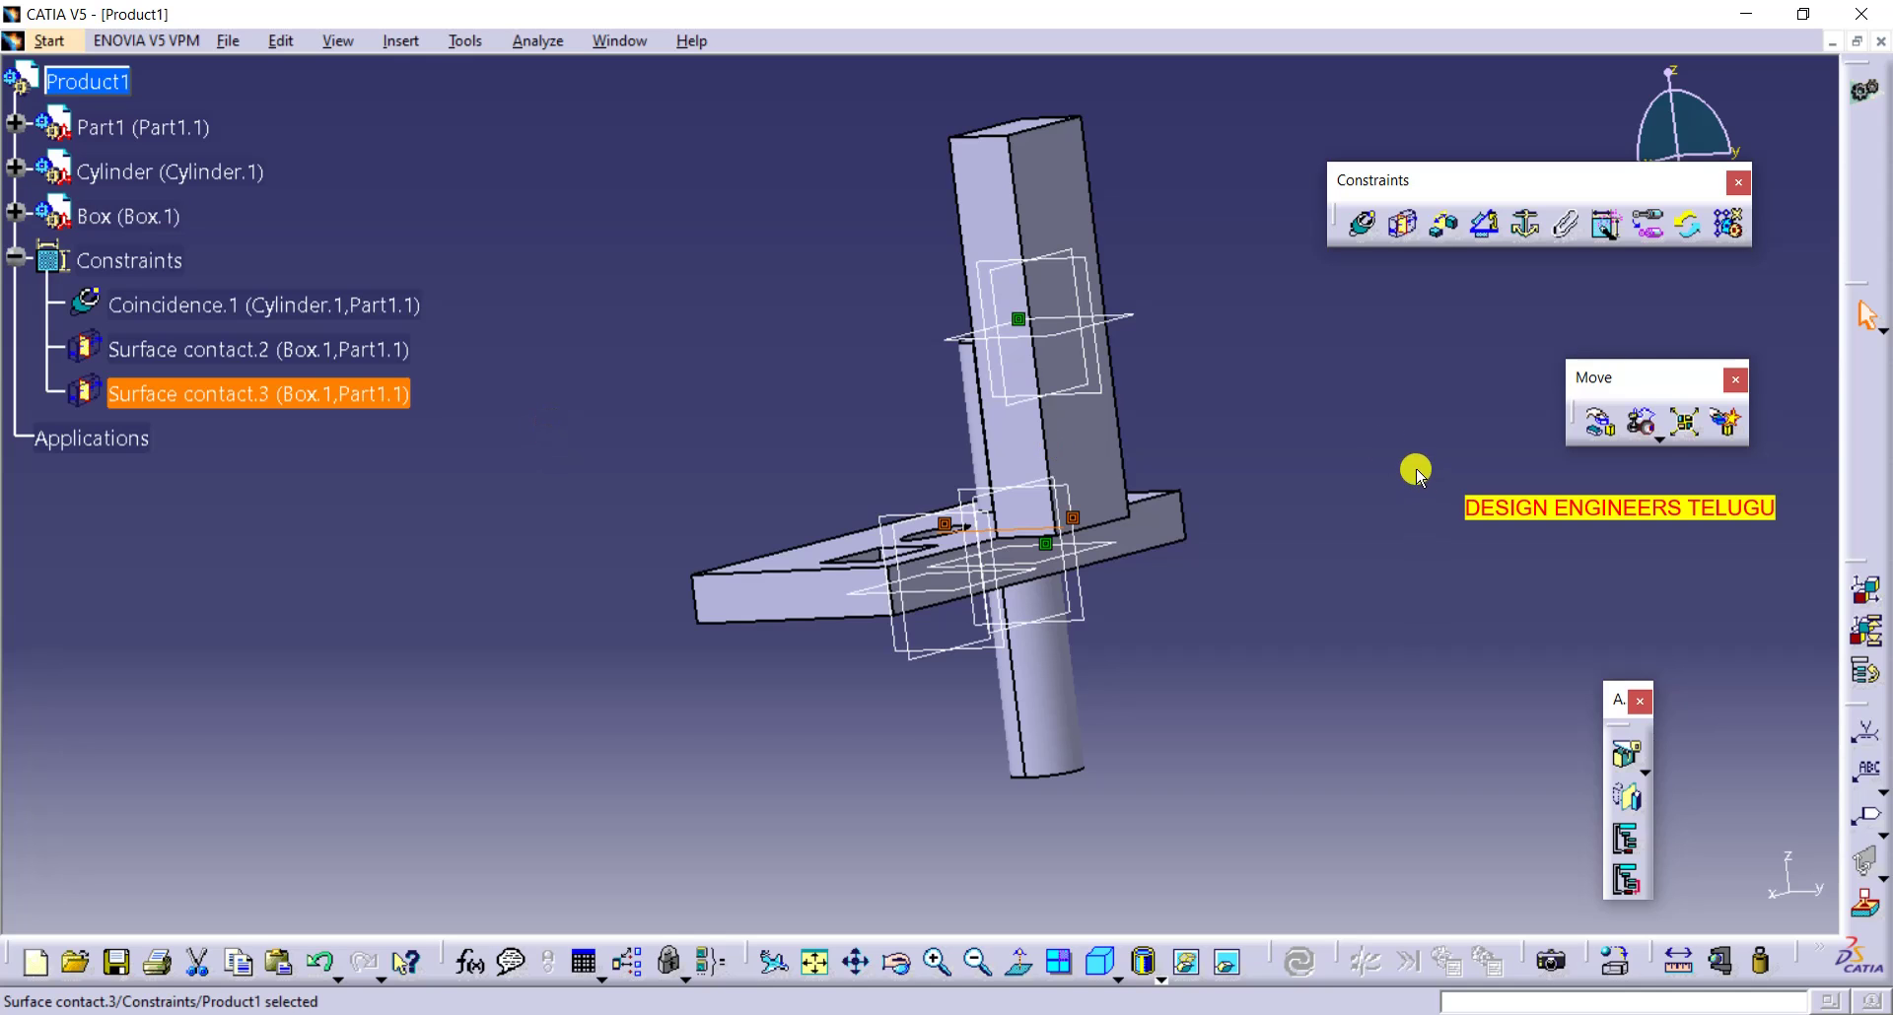
# - Use Change Constraint to convert Surface contact.3 between the box and the base plate into an Offset constraint
pyautogui.click(1361, 430)
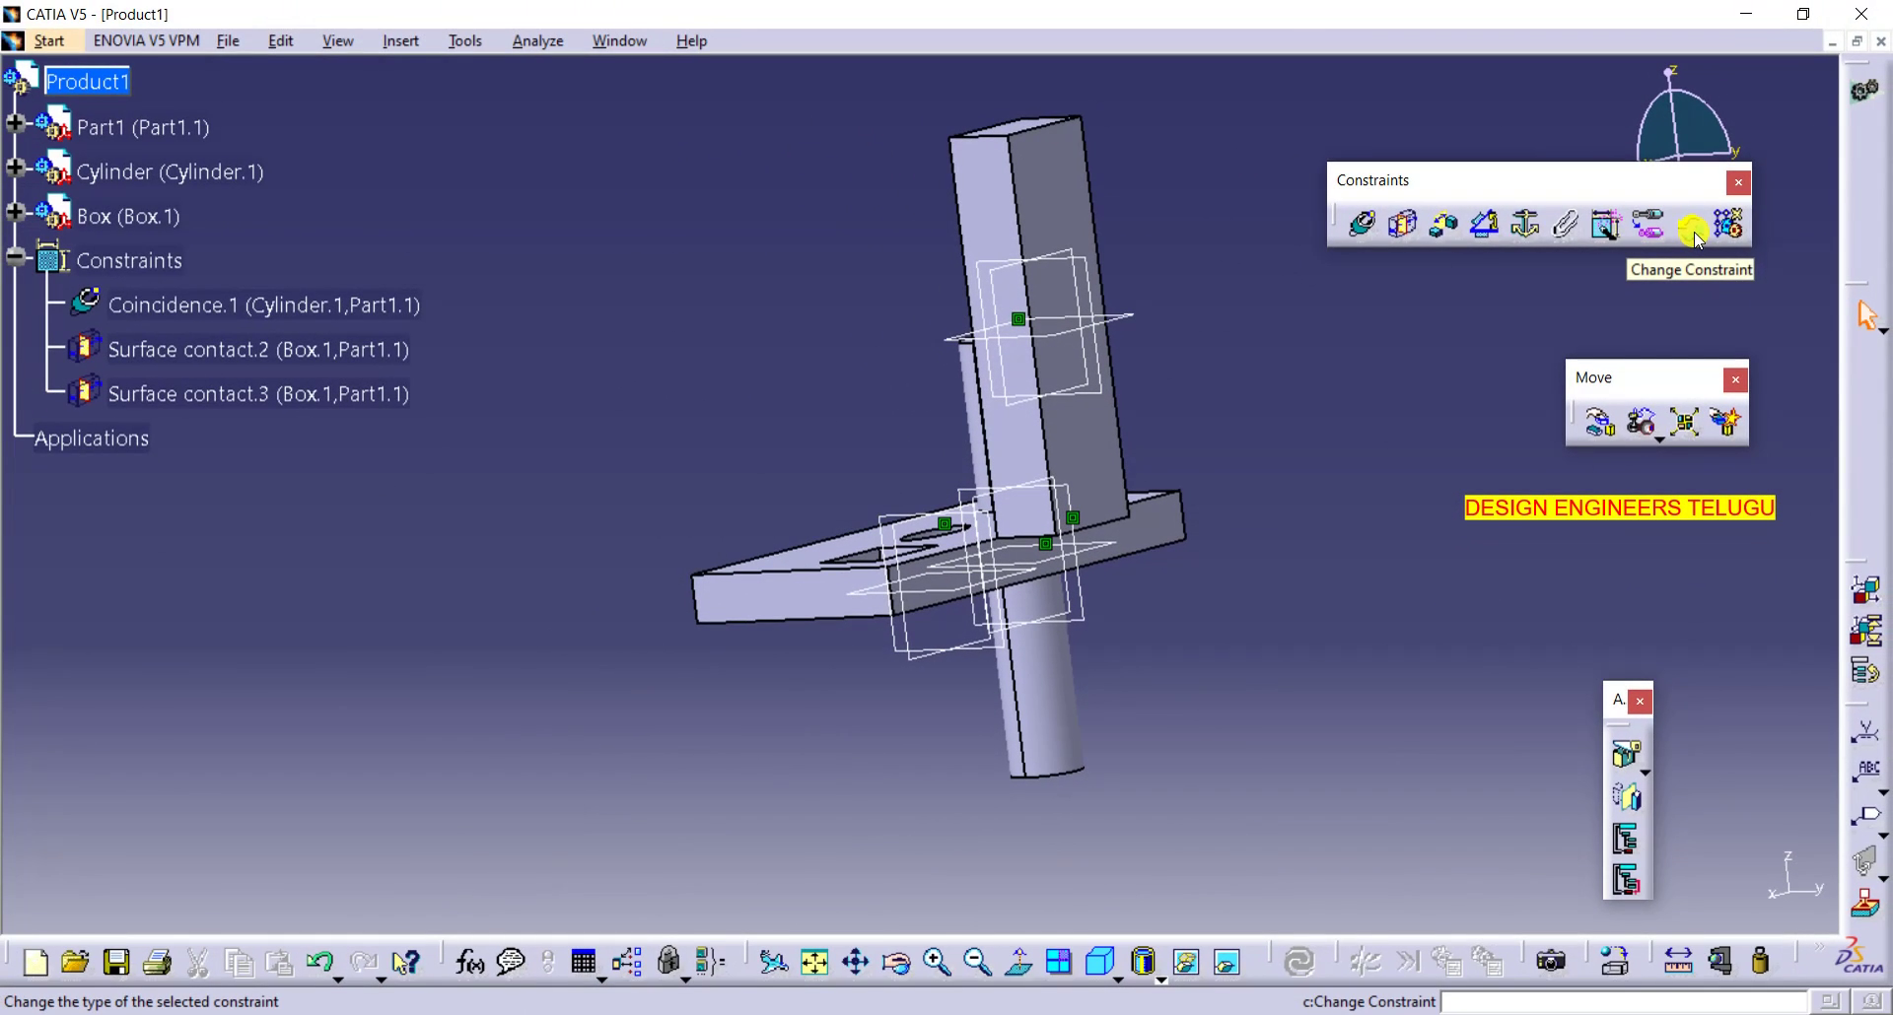
pyautogui.click(1691, 227)
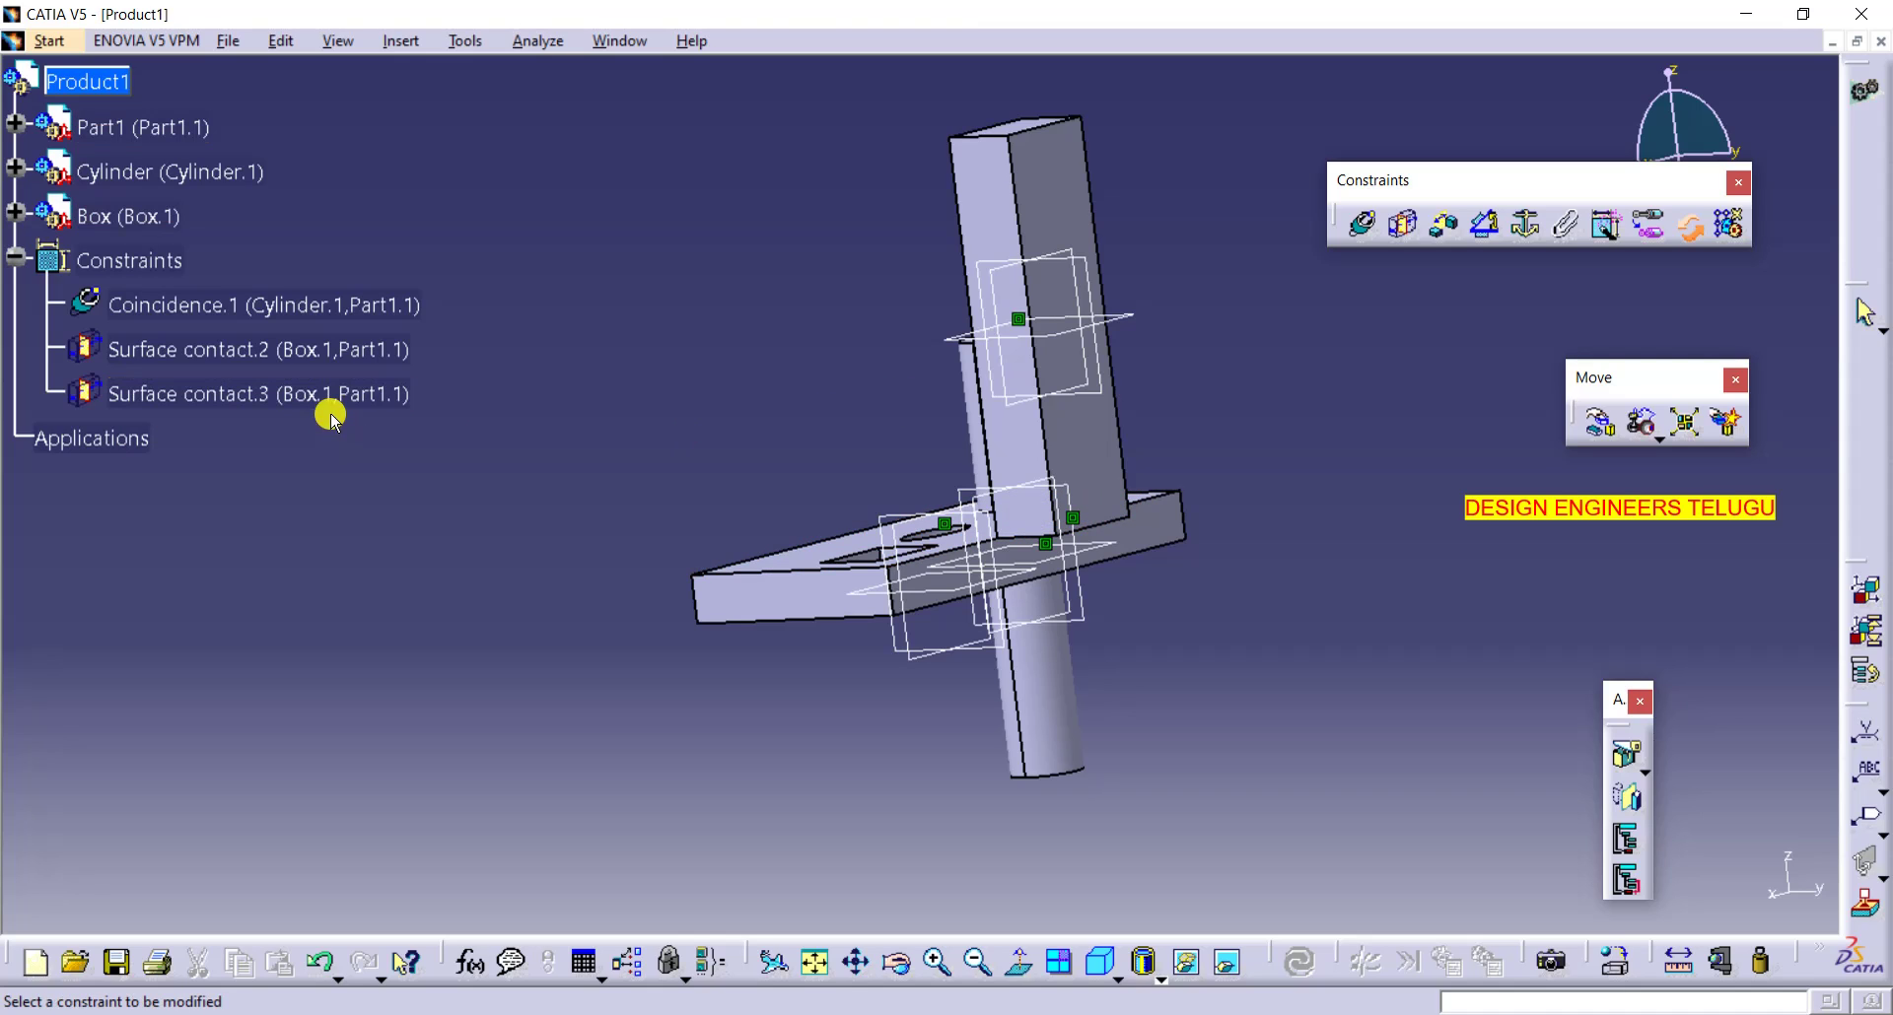
pyautogui.click(261, 400)
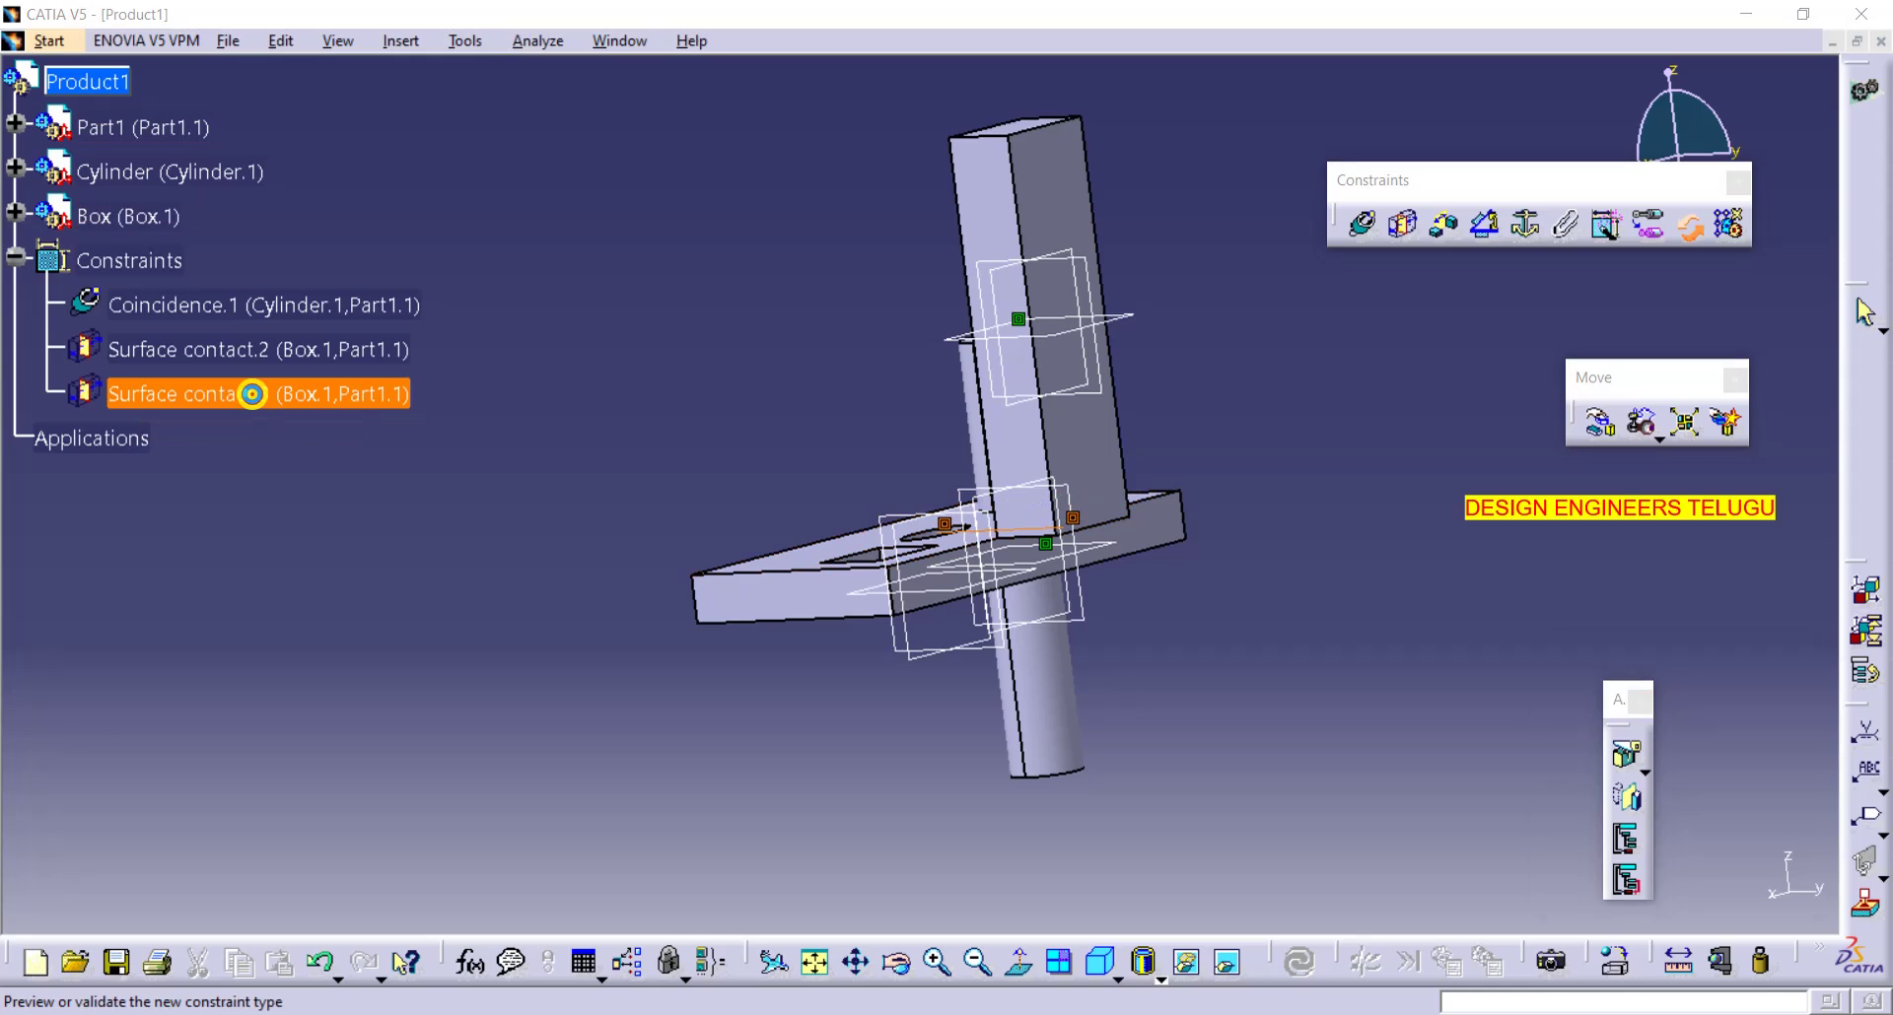
pyautogui.moveTo(1568, 658); pyautogui.dragTo(1262, 390)
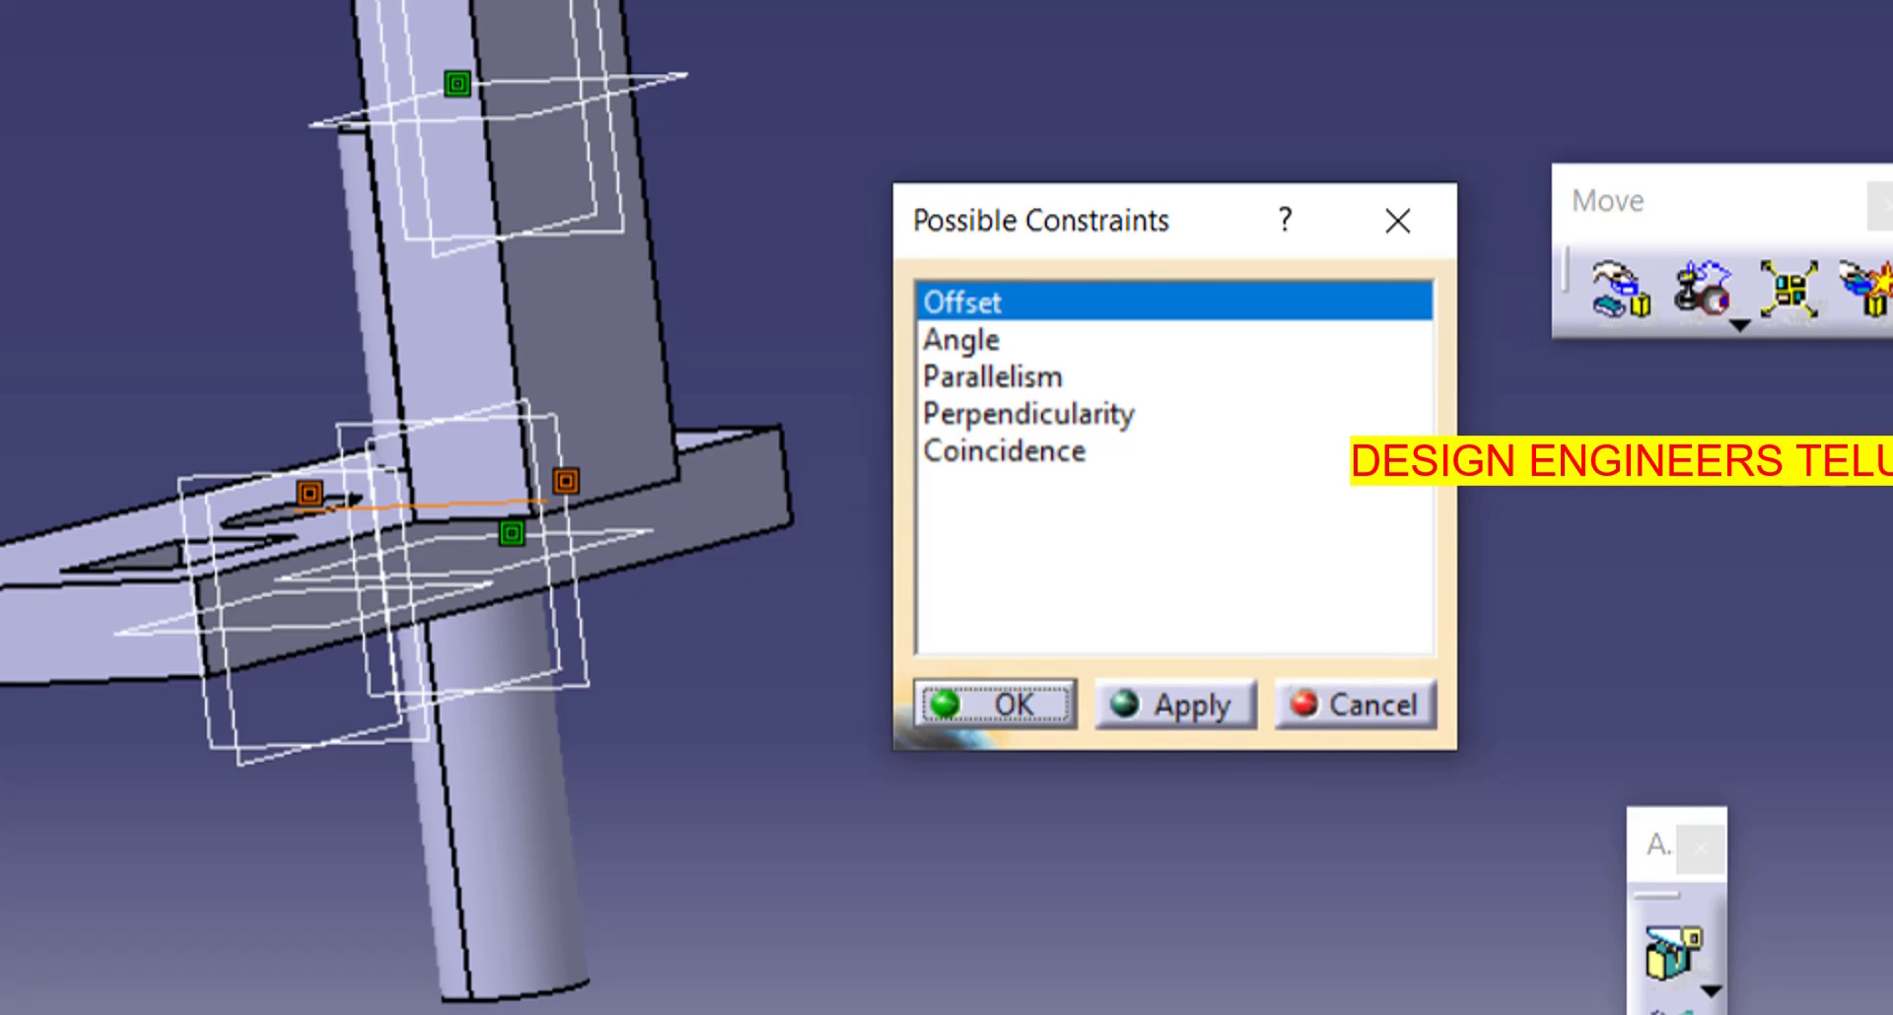
pyautogui.click(976, 342)
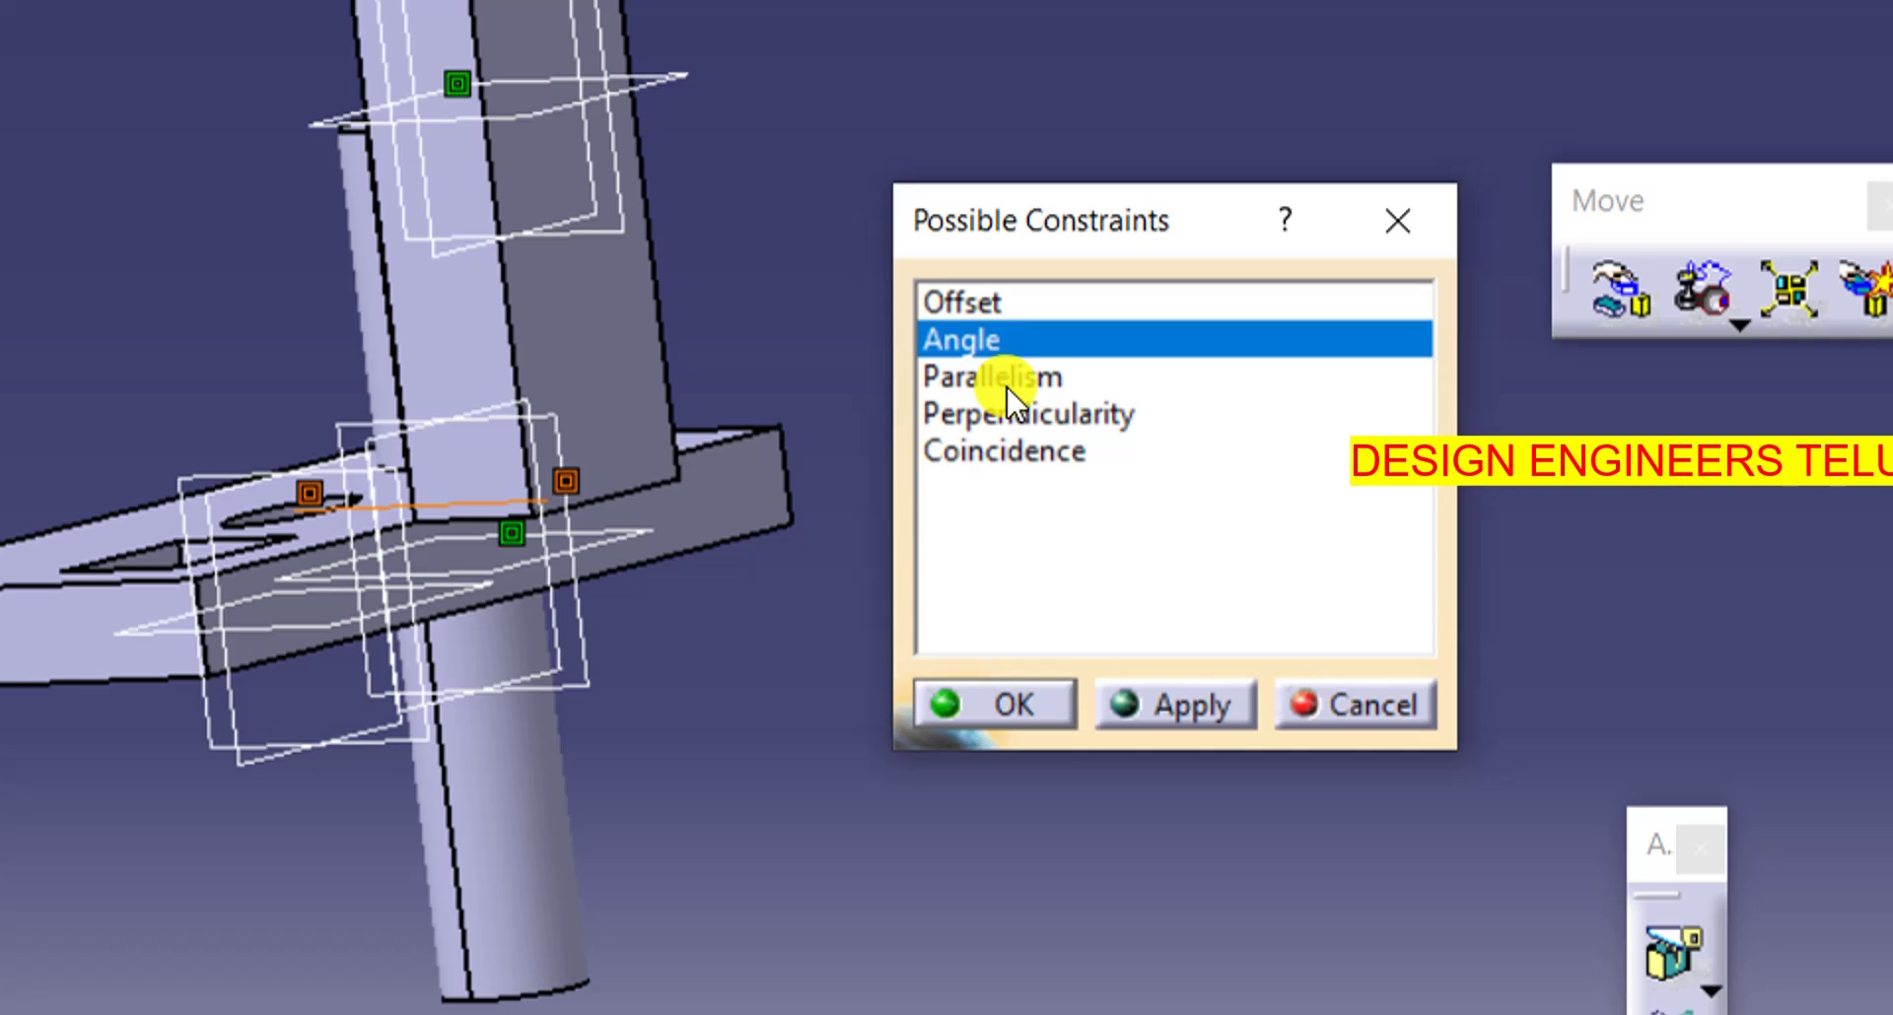
pyautogui.click(1035, 453)
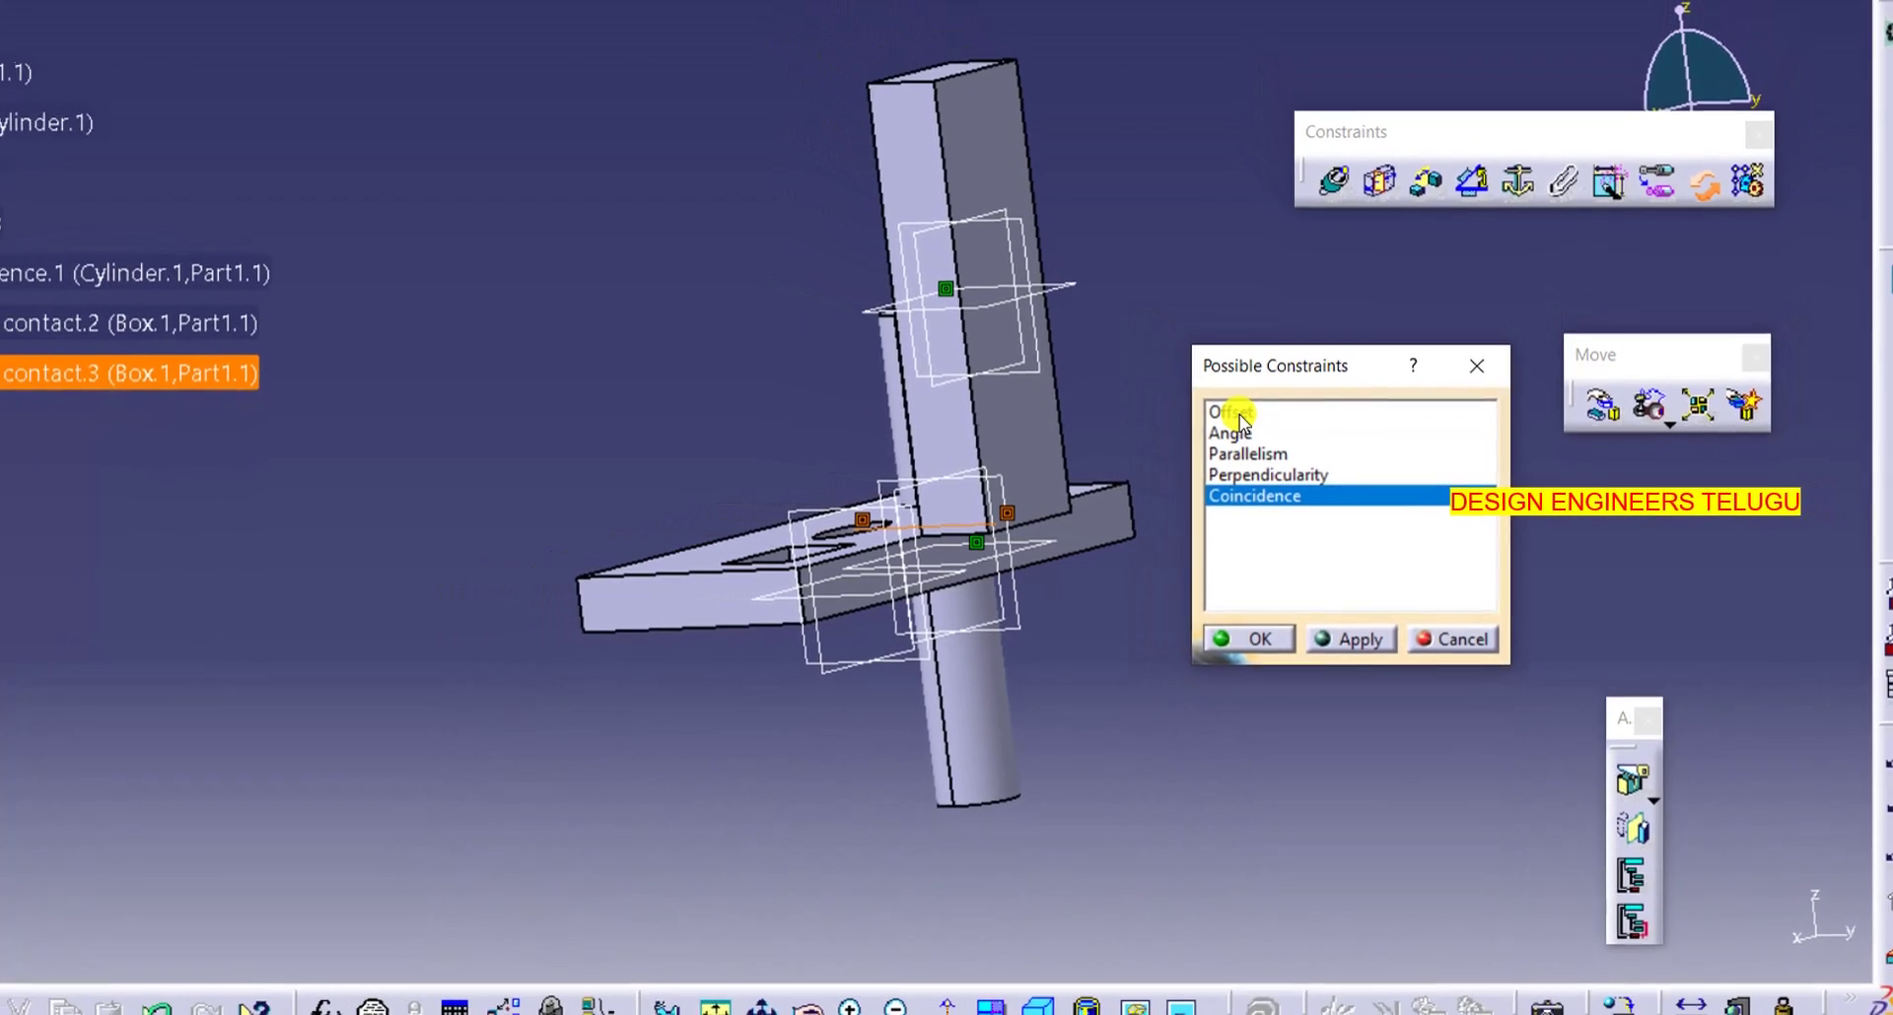
pyautogui.click(1160, 381)
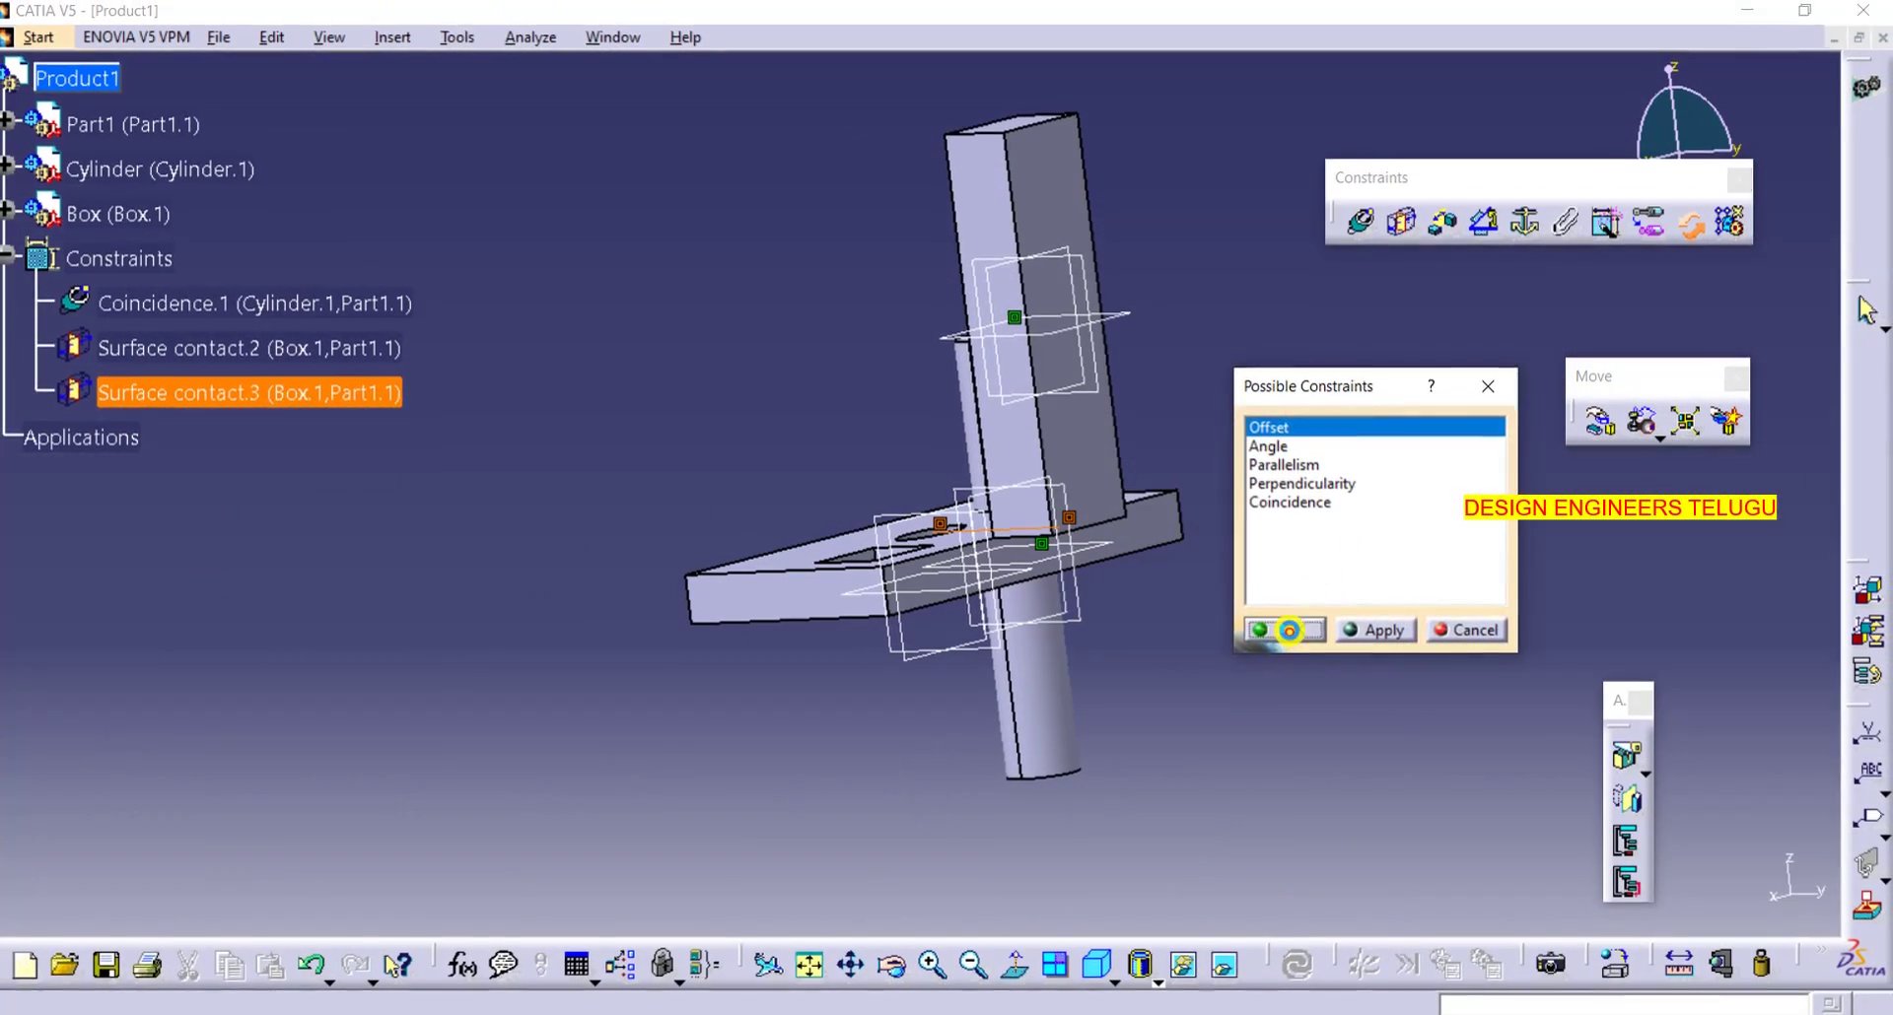
pyautogui.click(1261, 636)
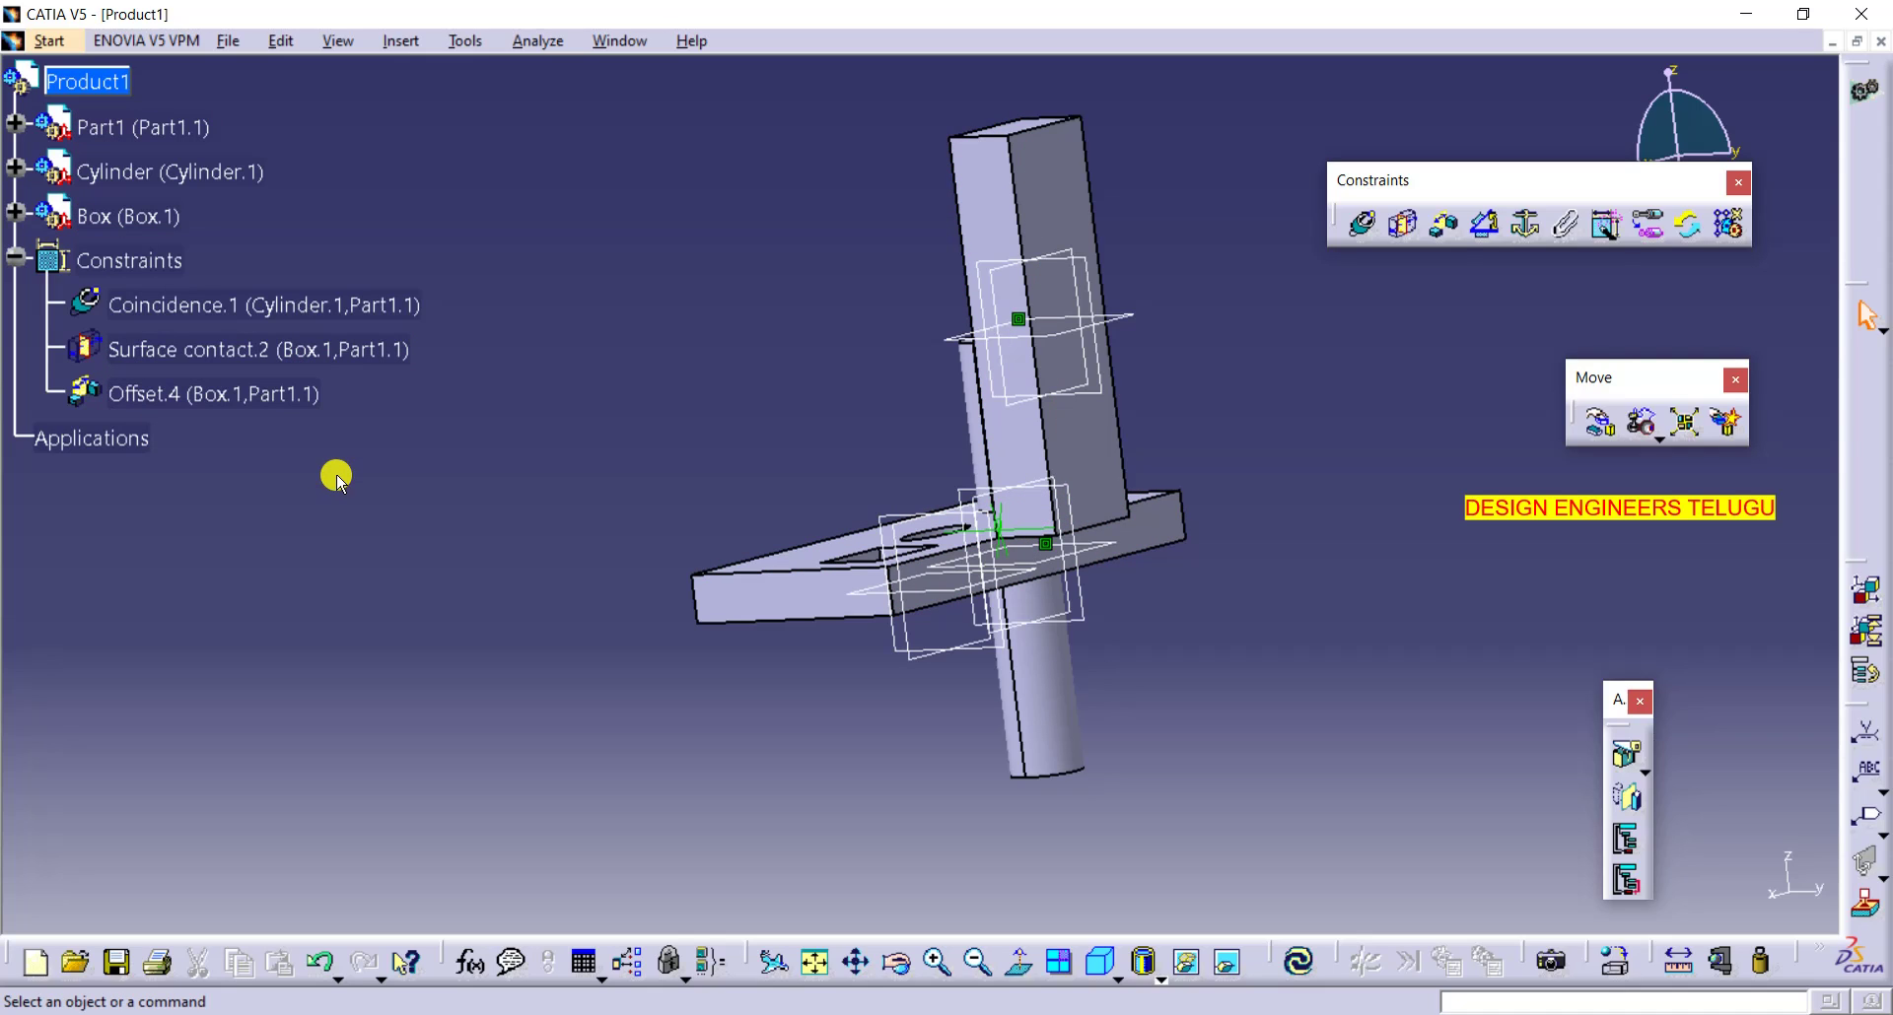
# - Set the offset between the box and the base plate to 30 mm and update the assembly
pyautogui.doubleClick(276, 395)
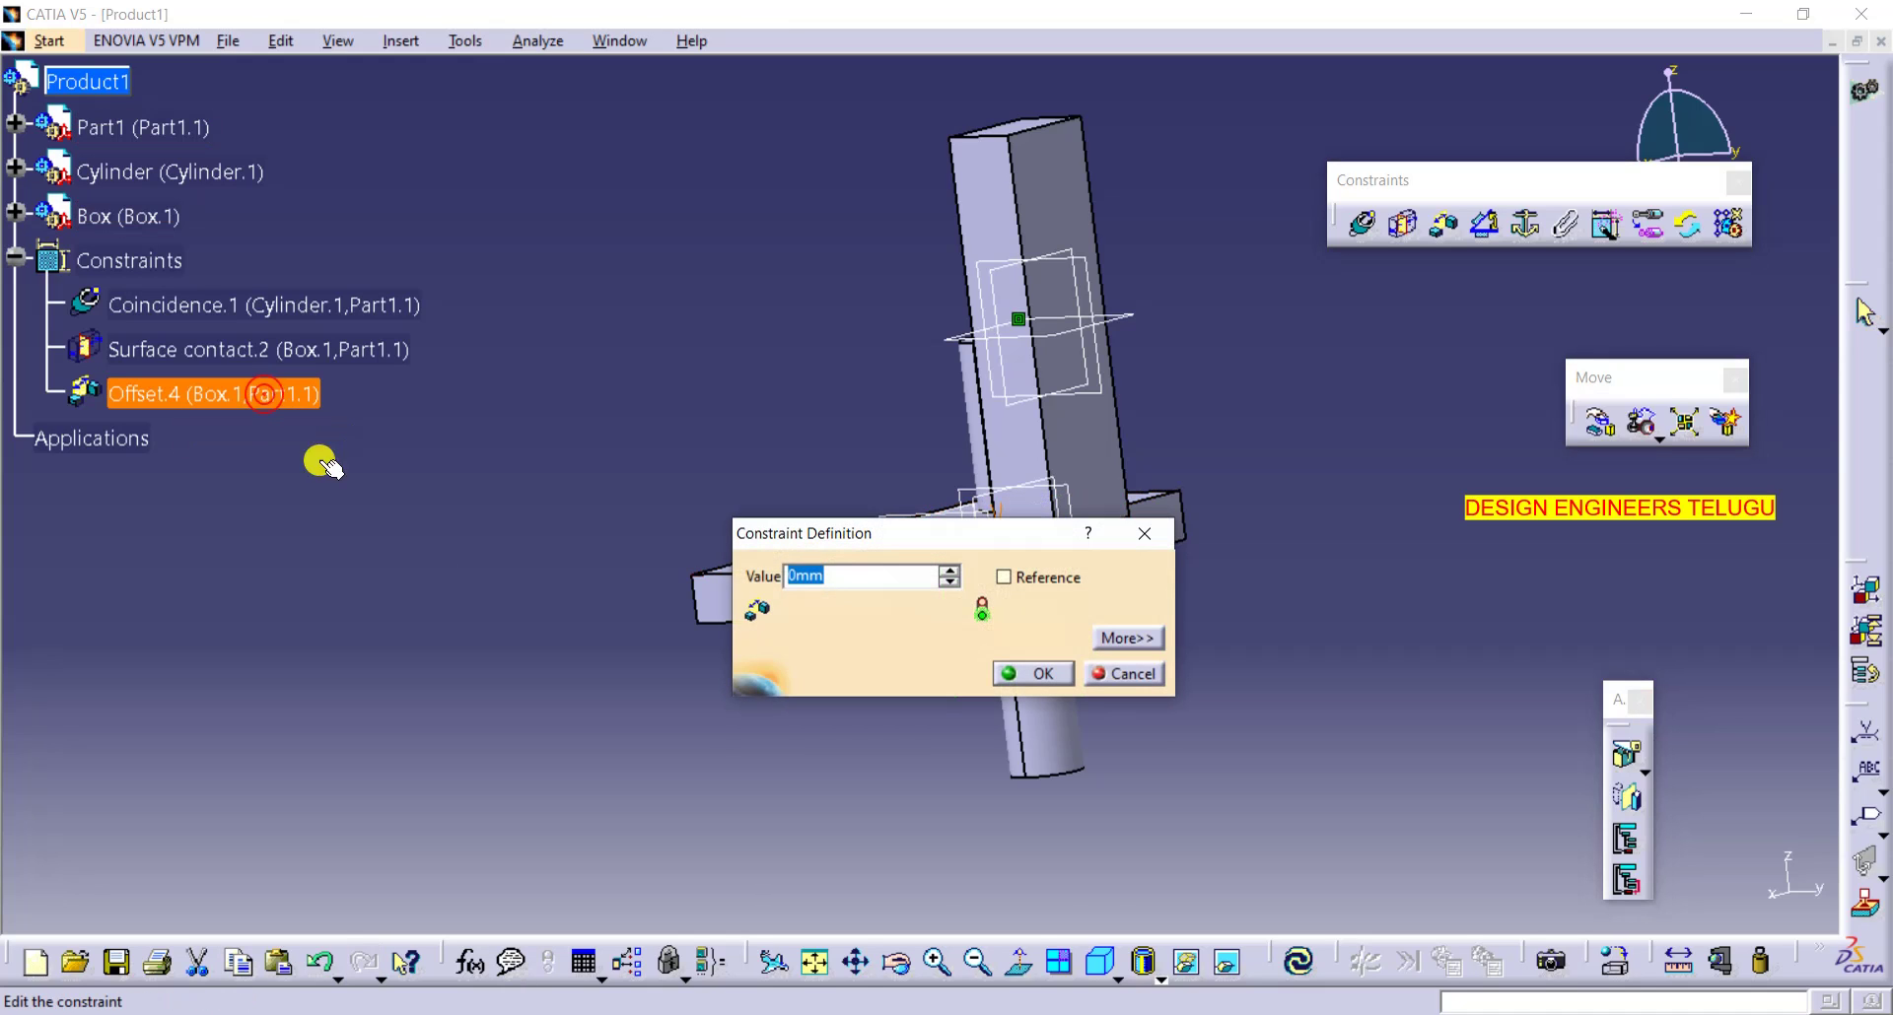
pyautogui.moveTo(826, 535); pyautogui.dragTo(697, 644)
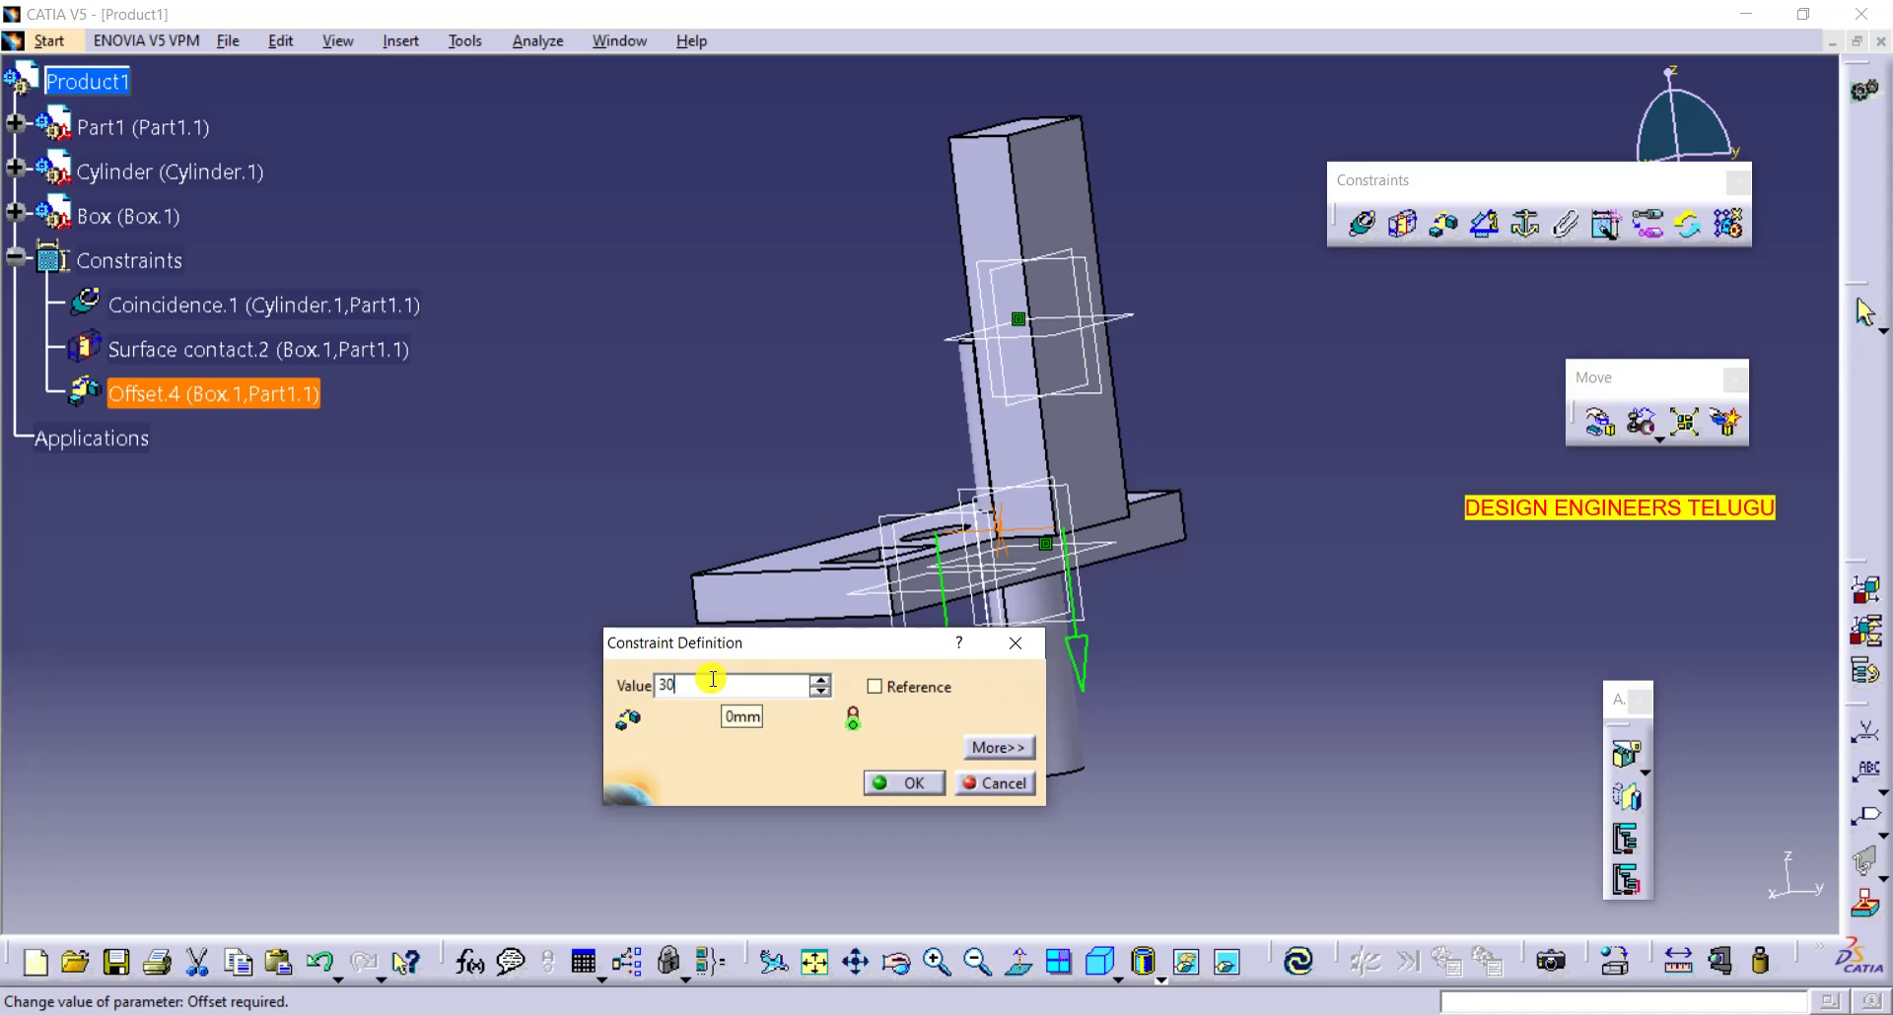
pyautogui.click(899, 785)
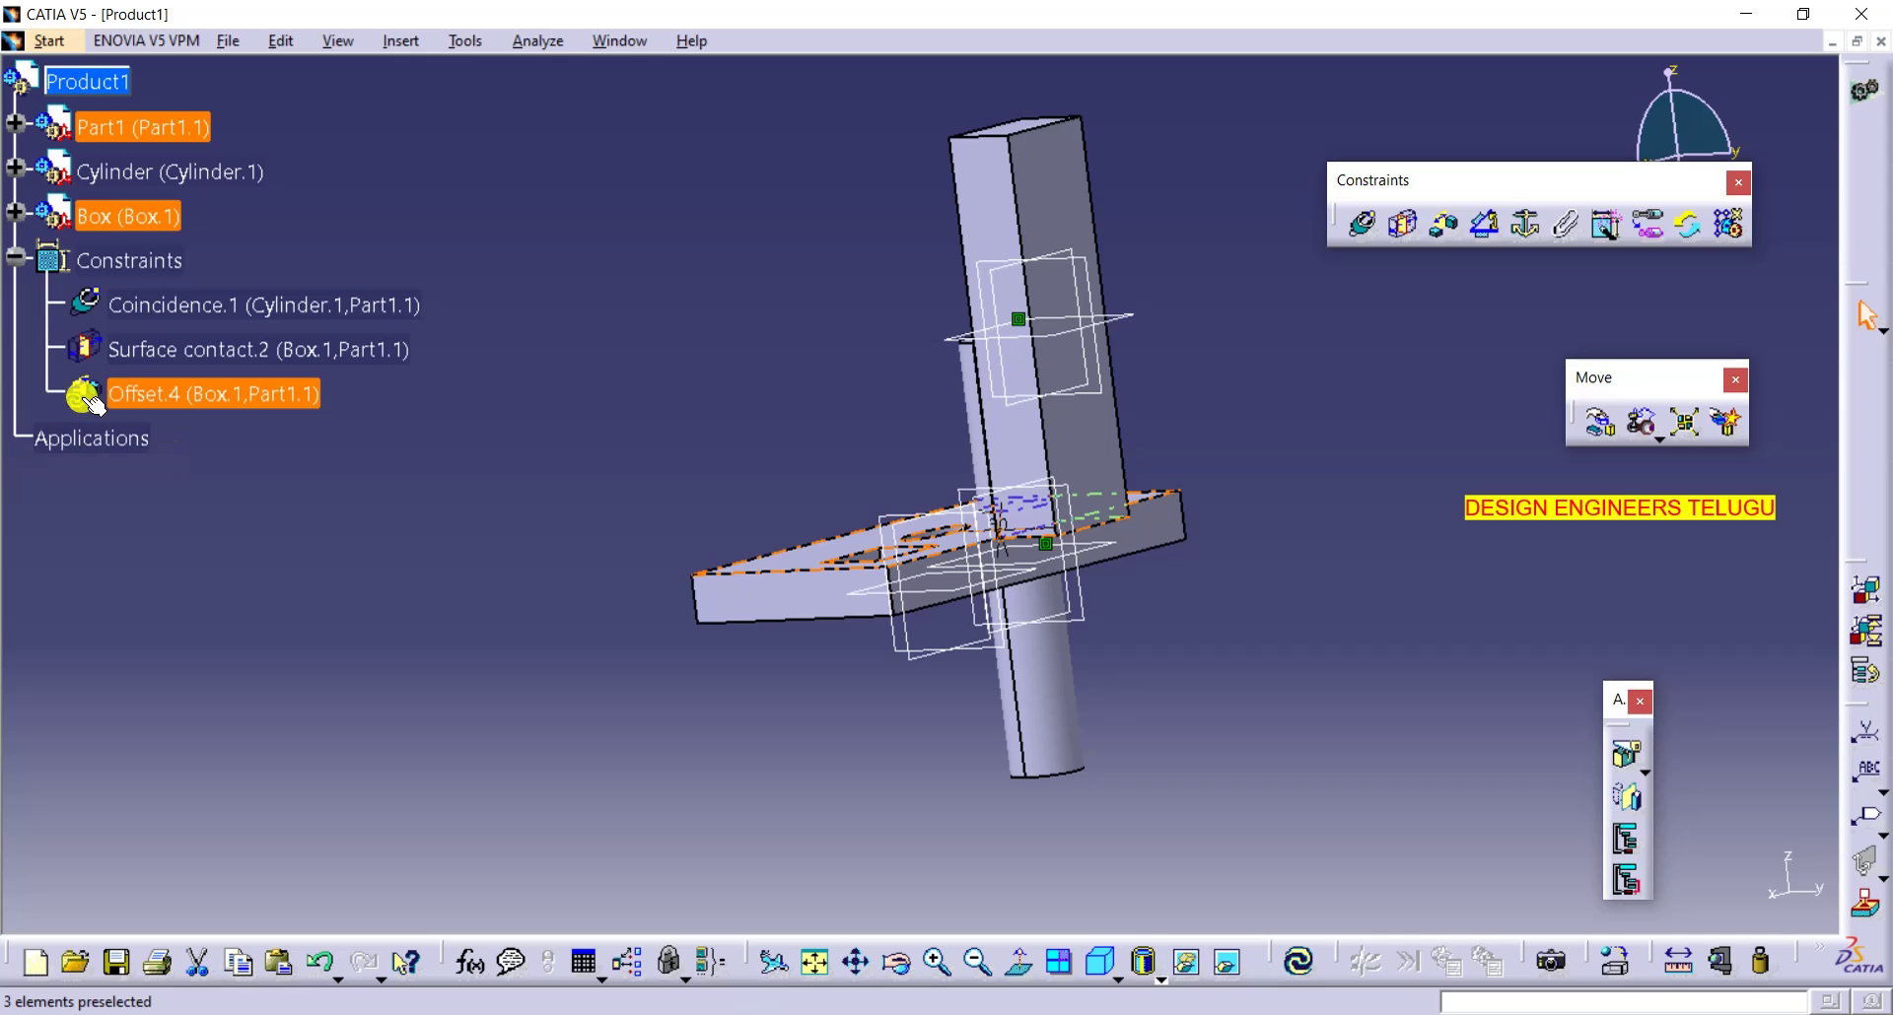
pyautogui.click(1298, 963)
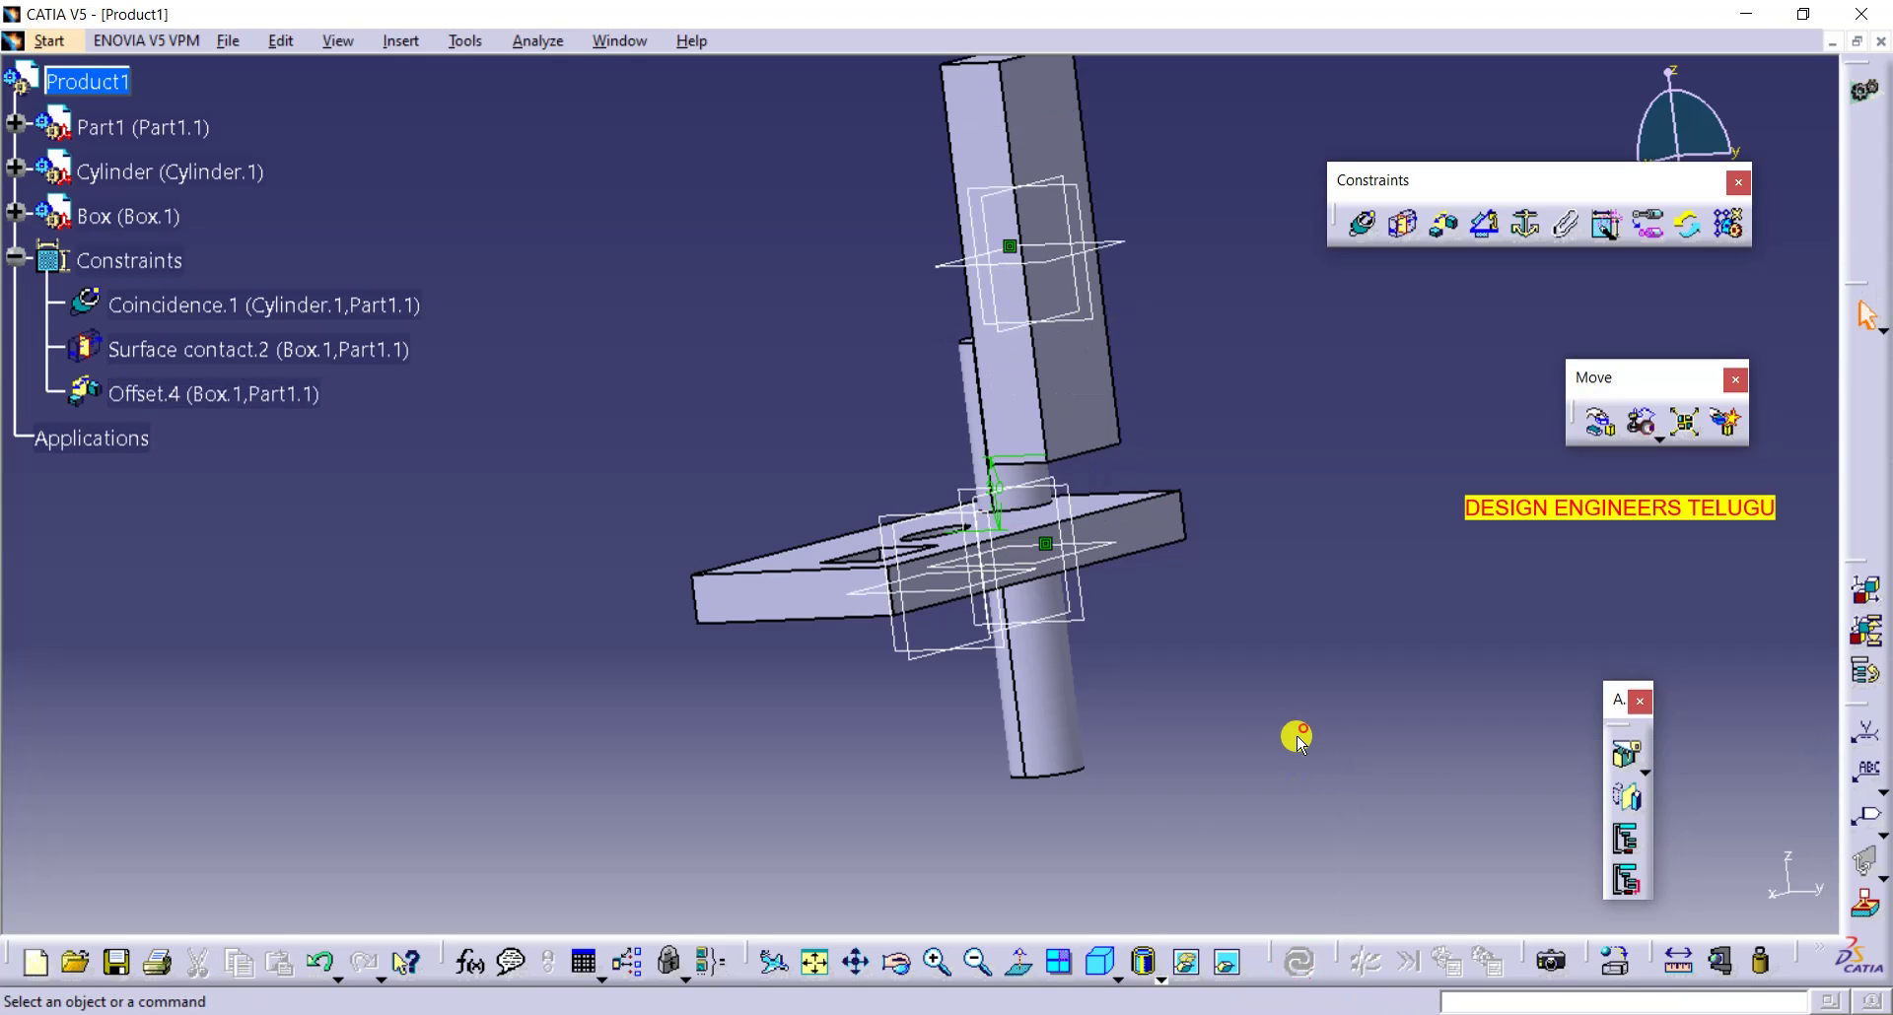
# - Inspect the offset box from the side, restore the isometric view, and delete the Box component from the product
pyautogui.moveTo(1196, 735); pyautogui.dragTo(854, 266, button='middle')
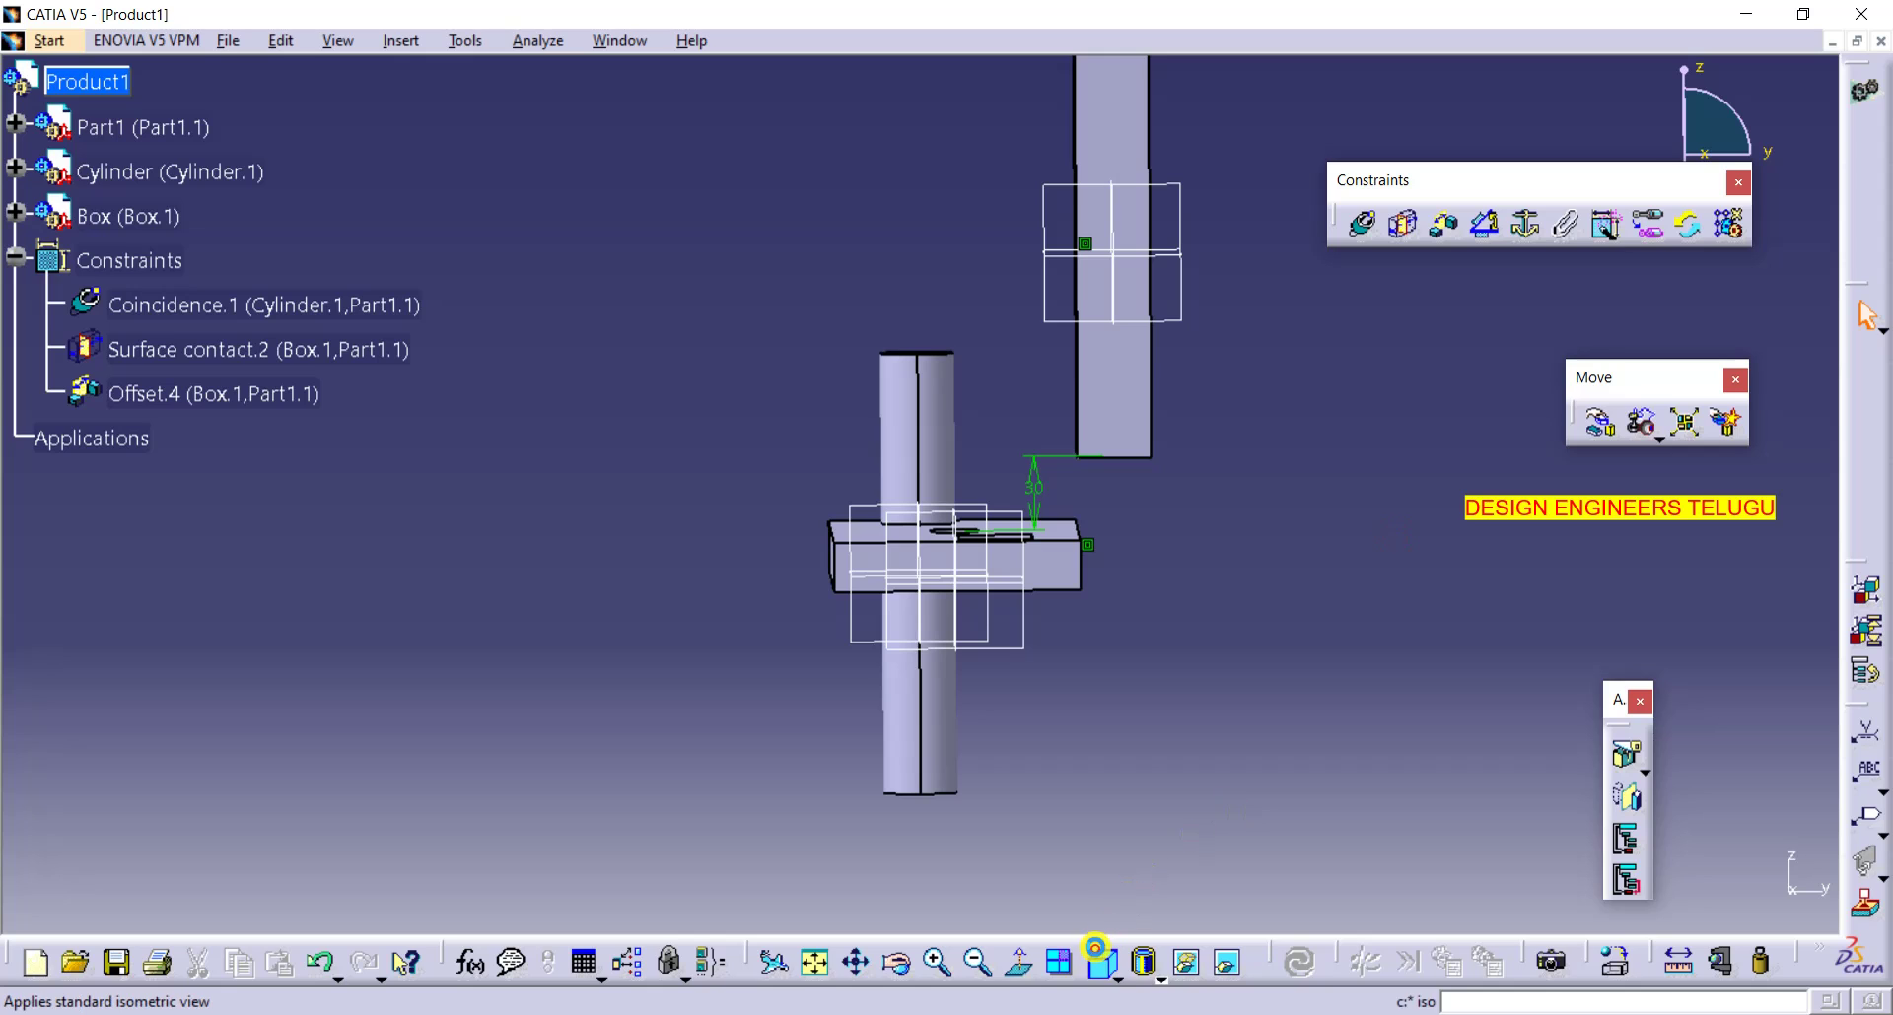
pyautogui.click(1101, 948)
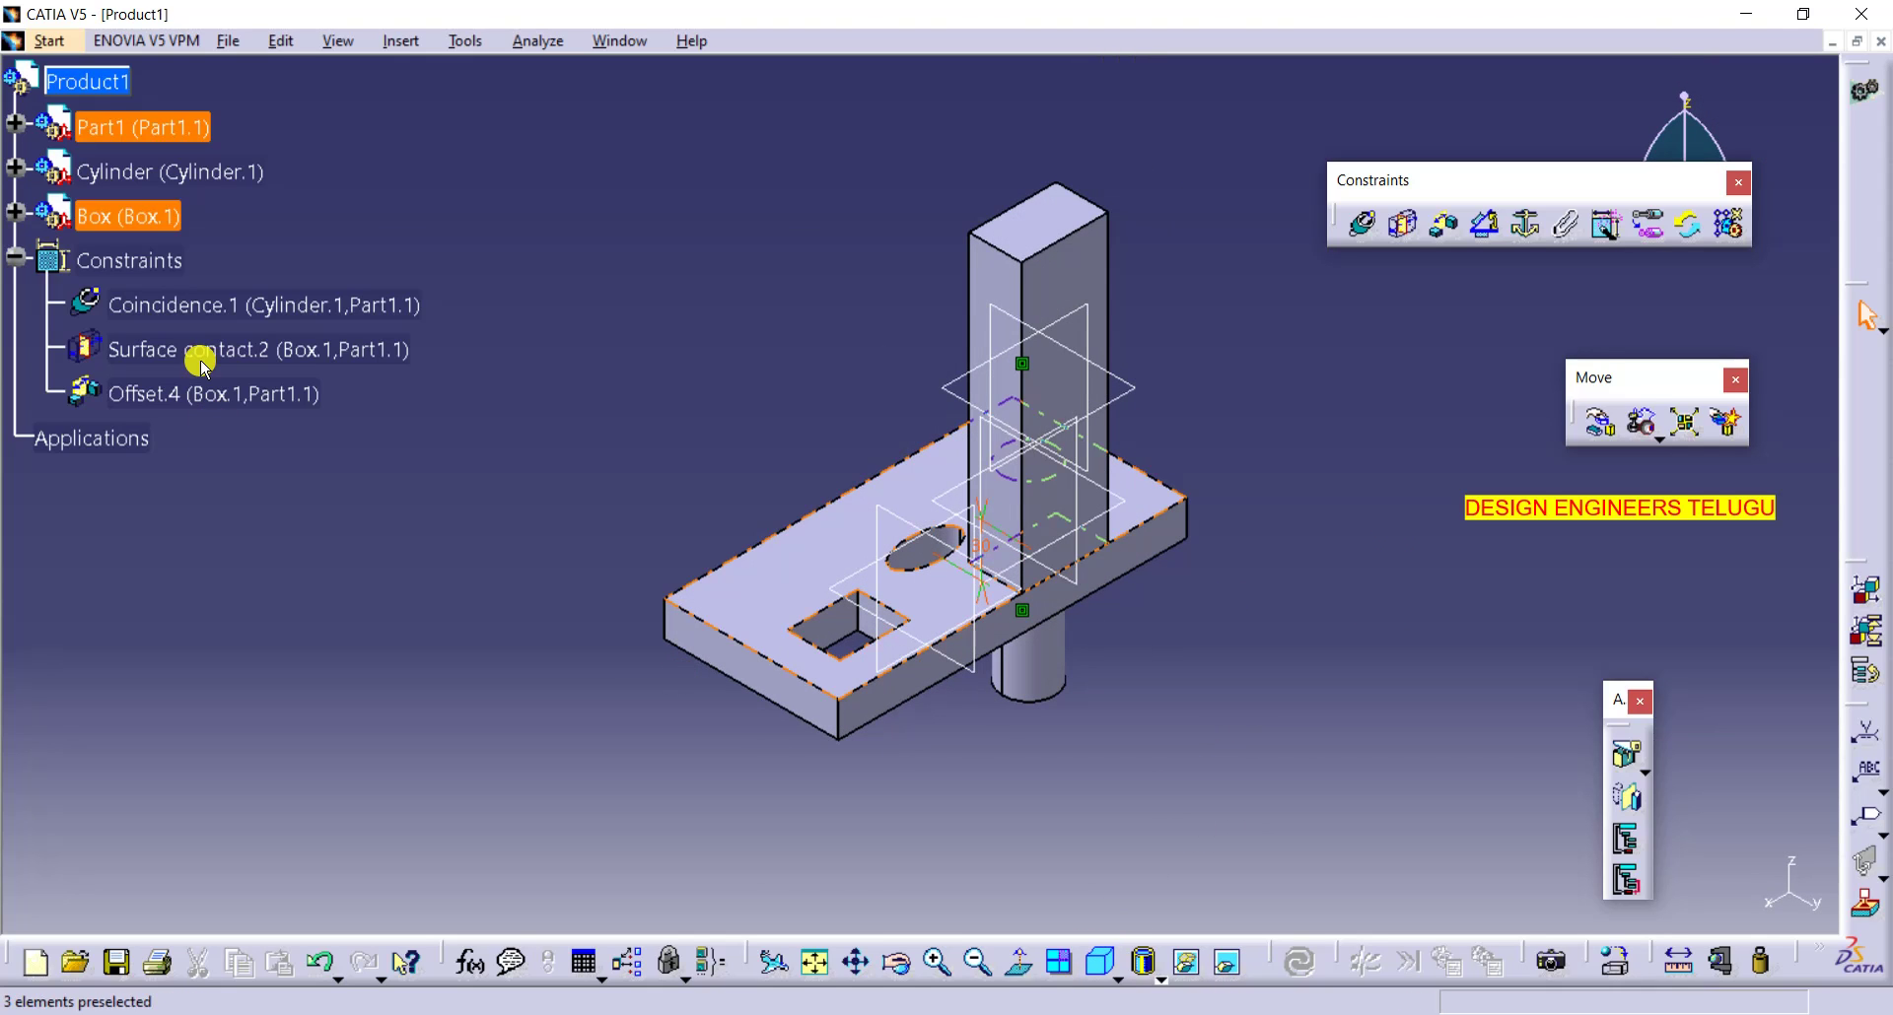
pyautogui.rightClick(145, 217)
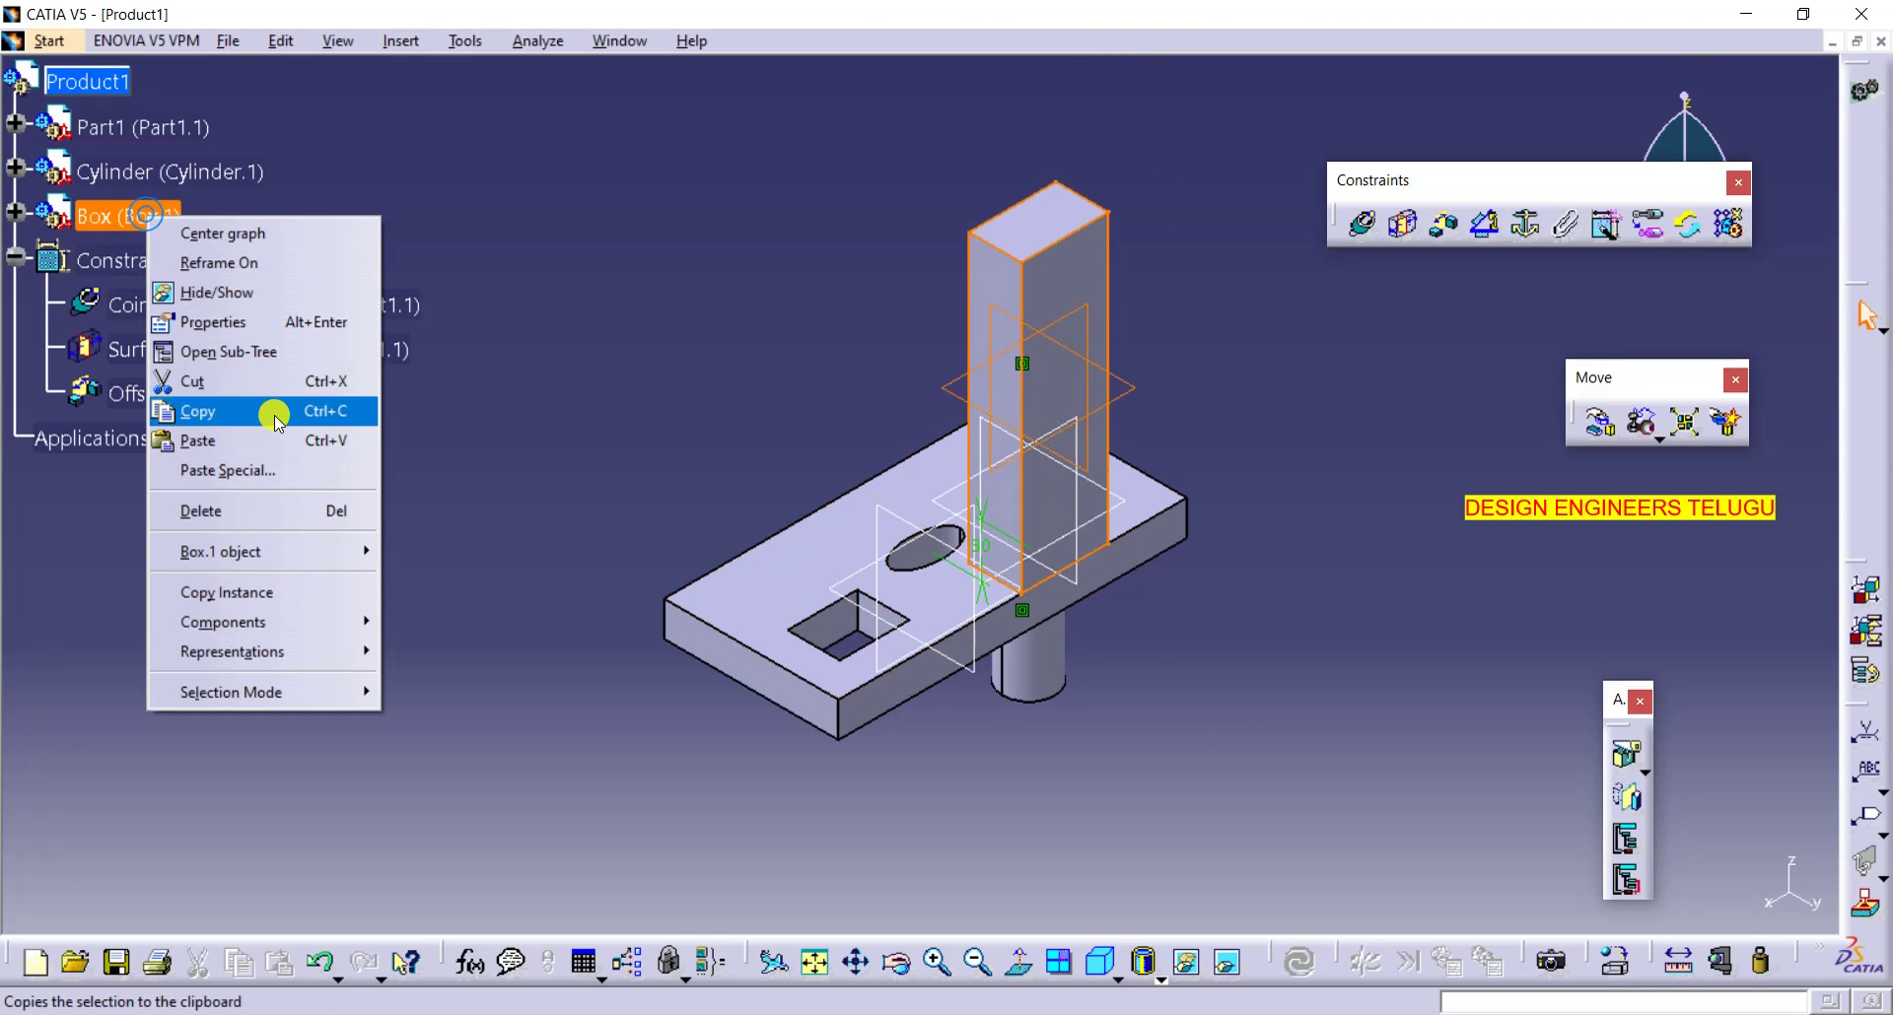
pyautogui.click(299, 513)
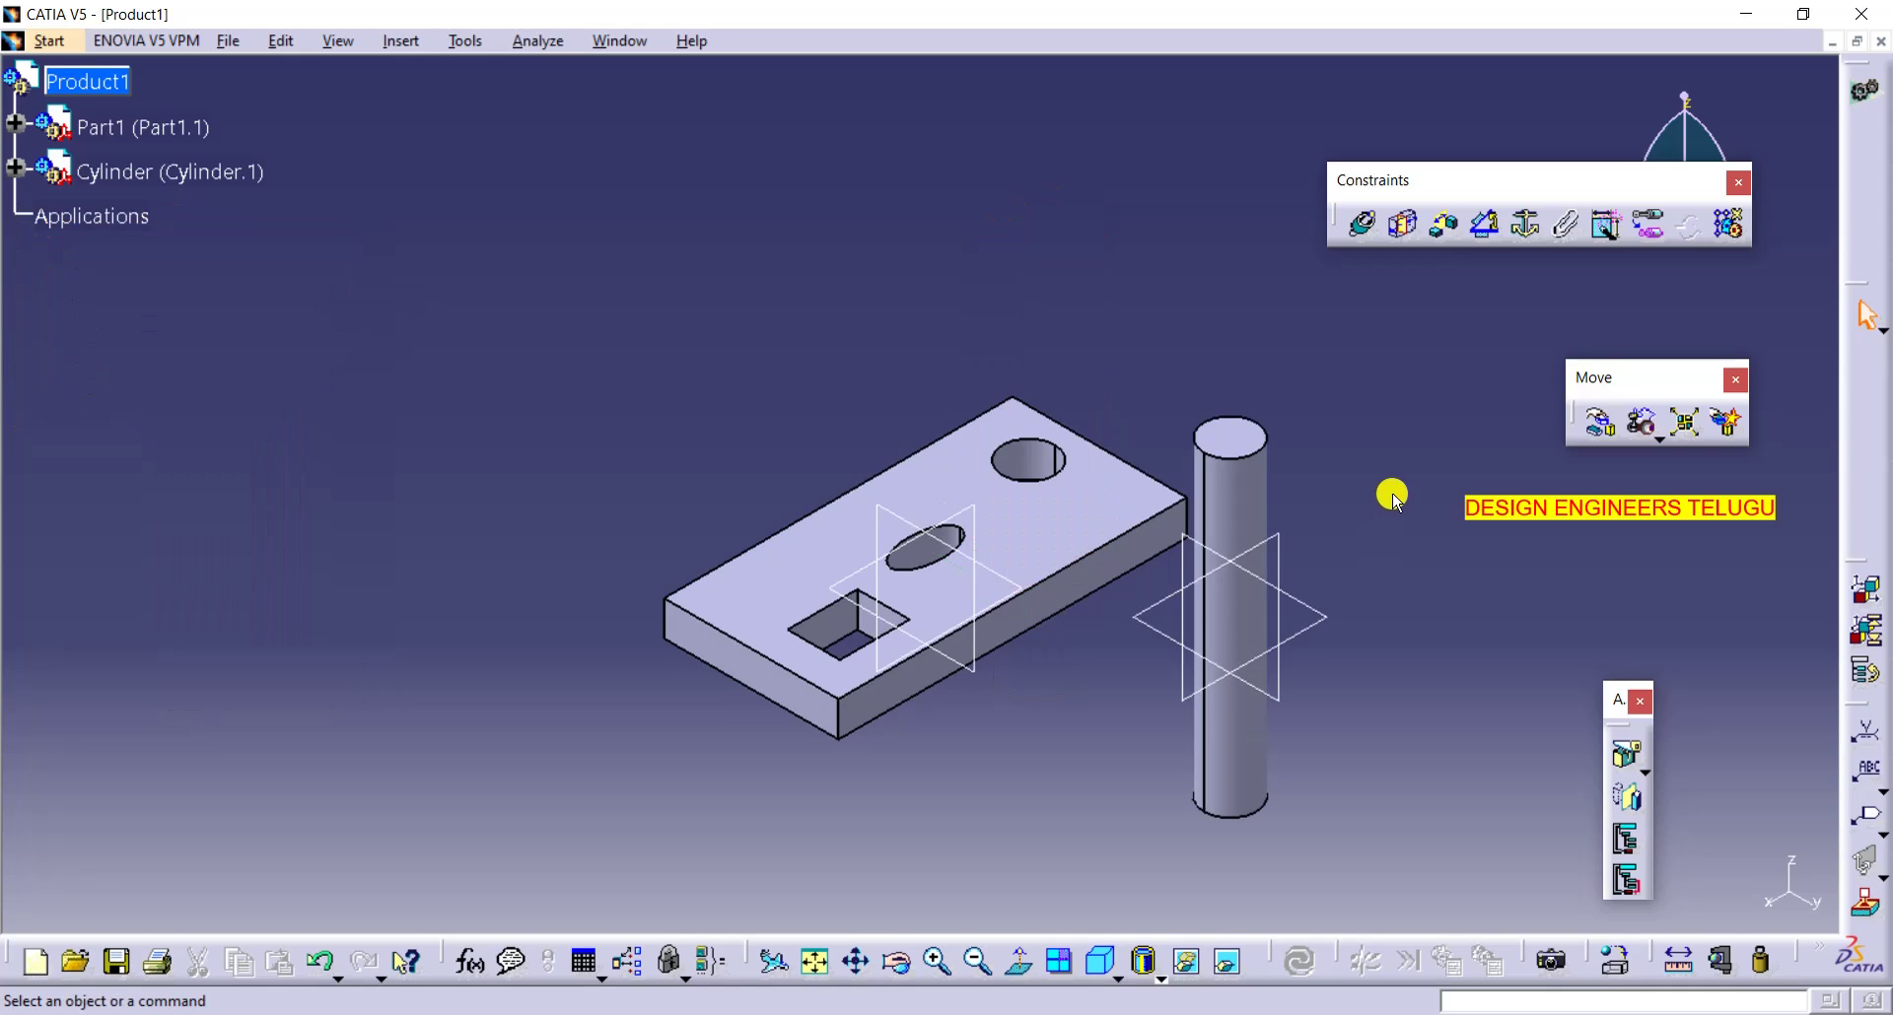
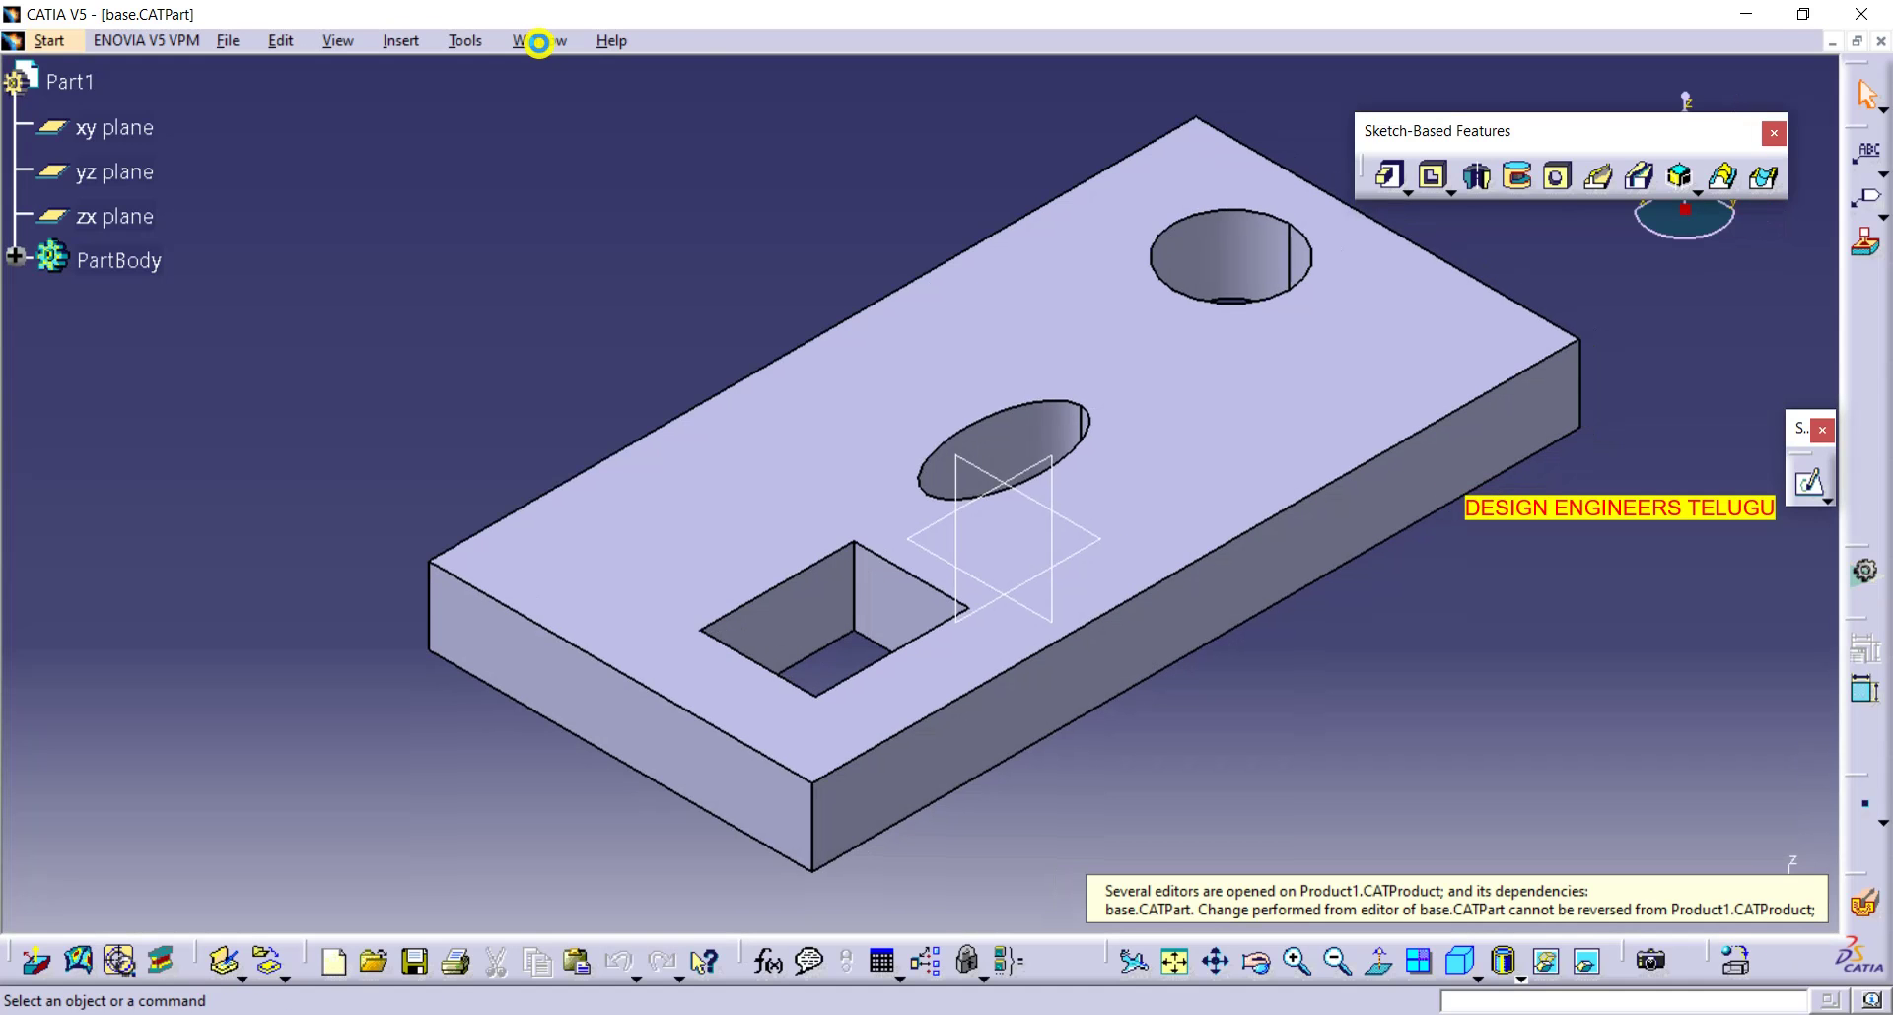
# - Return to the Product1 window and measure the radius of the cylinder and of the plate's round end hole
pyautogui.click(537, 41)
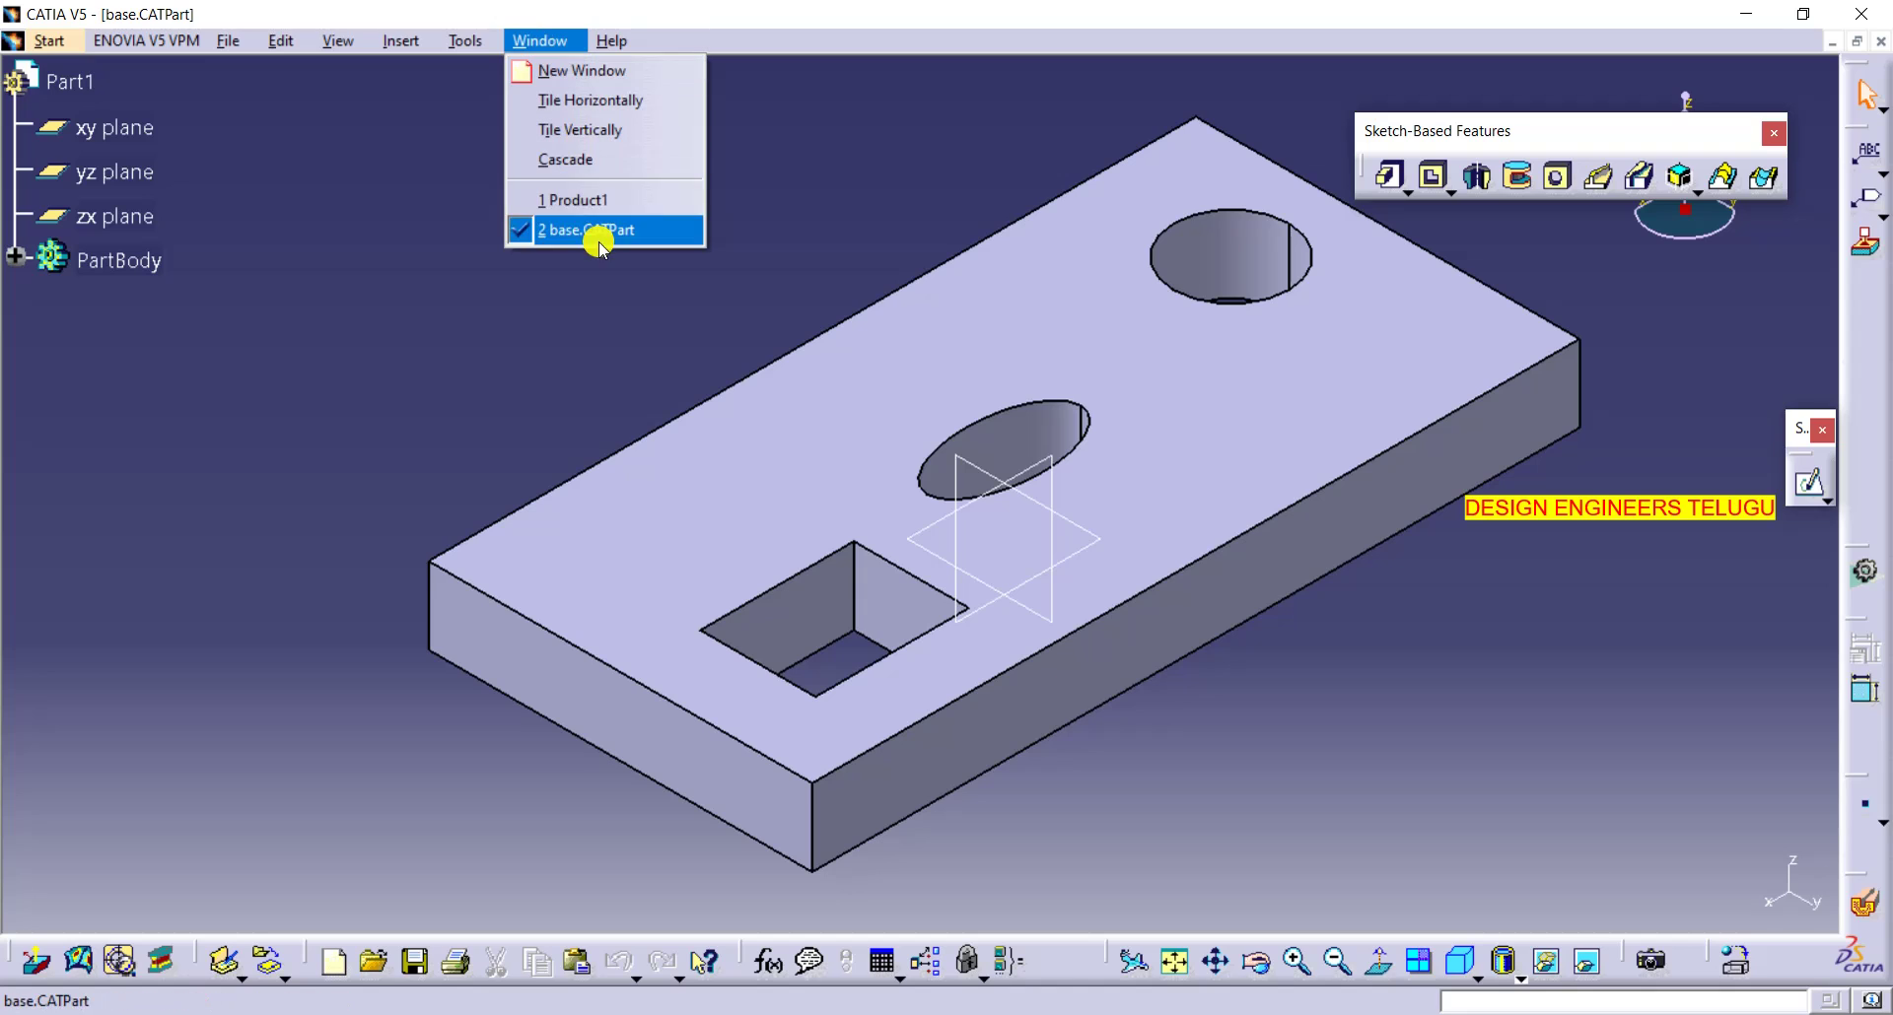
pyautogui.click(579, 199)
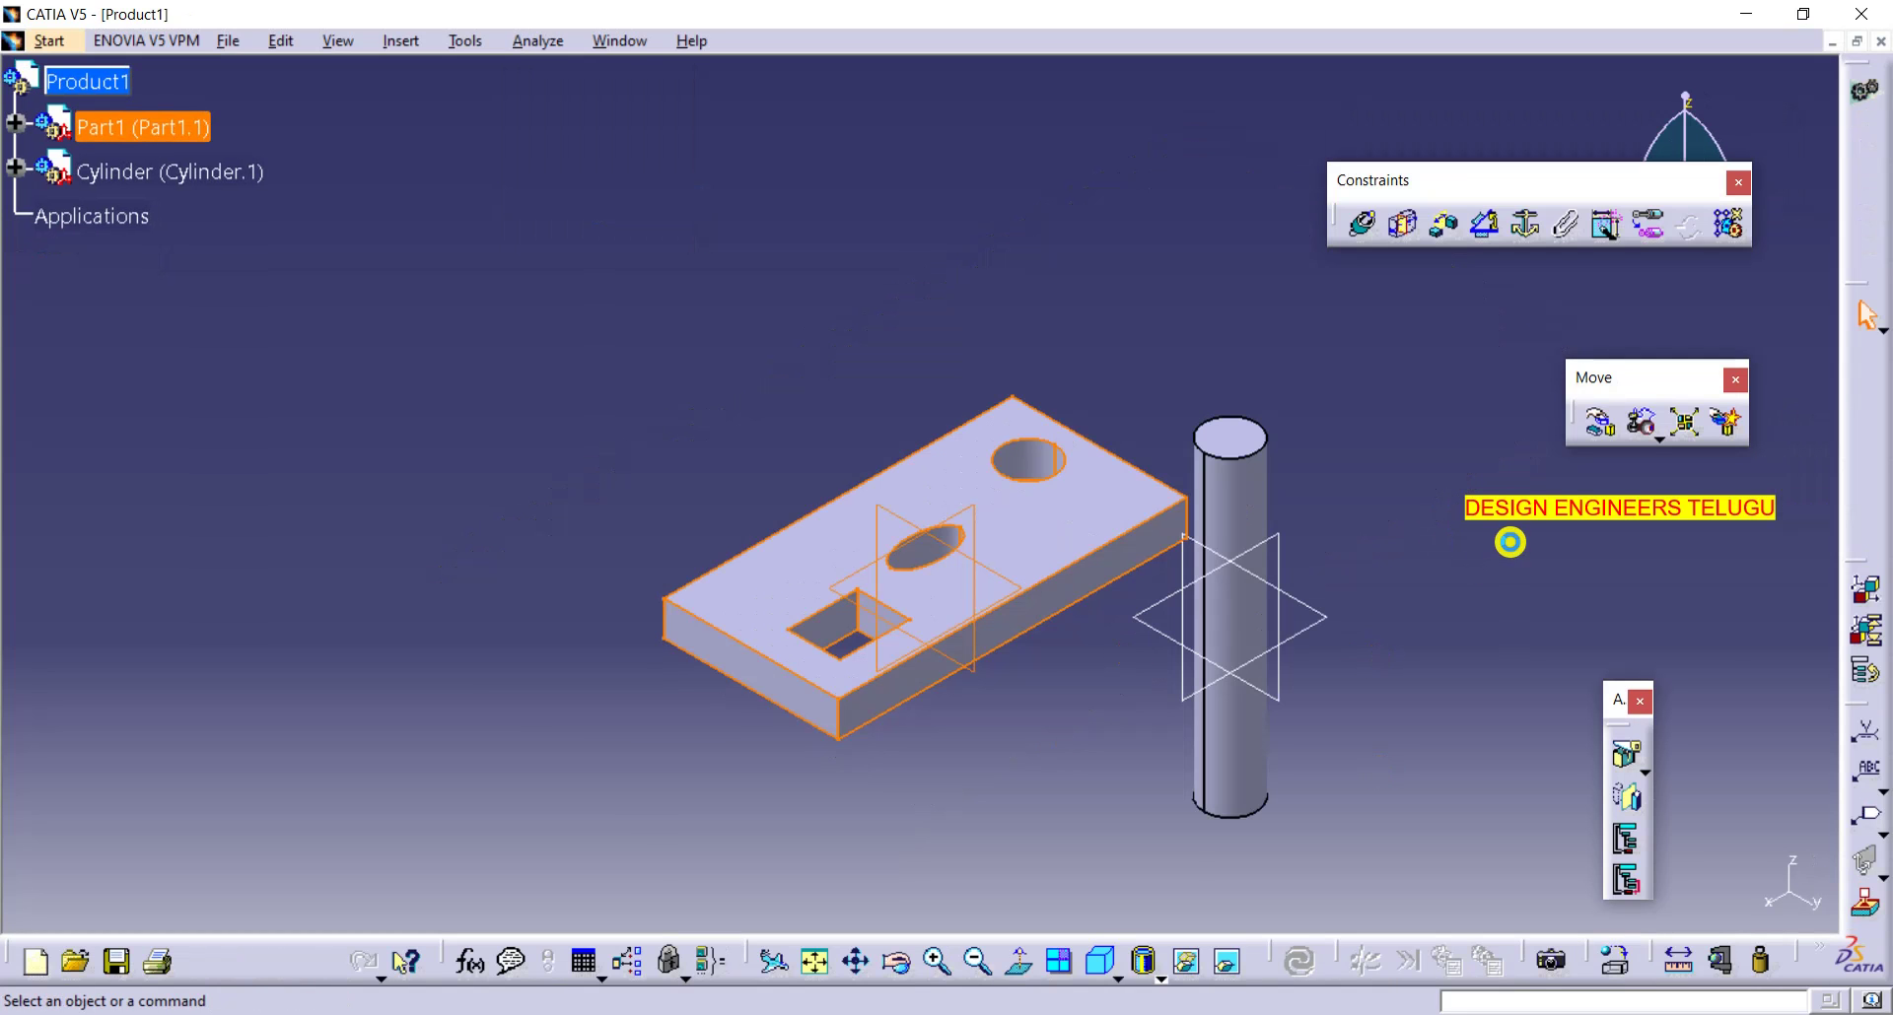
pyautogui.click(1509, 542)
pyautogui.click(1721, 962)
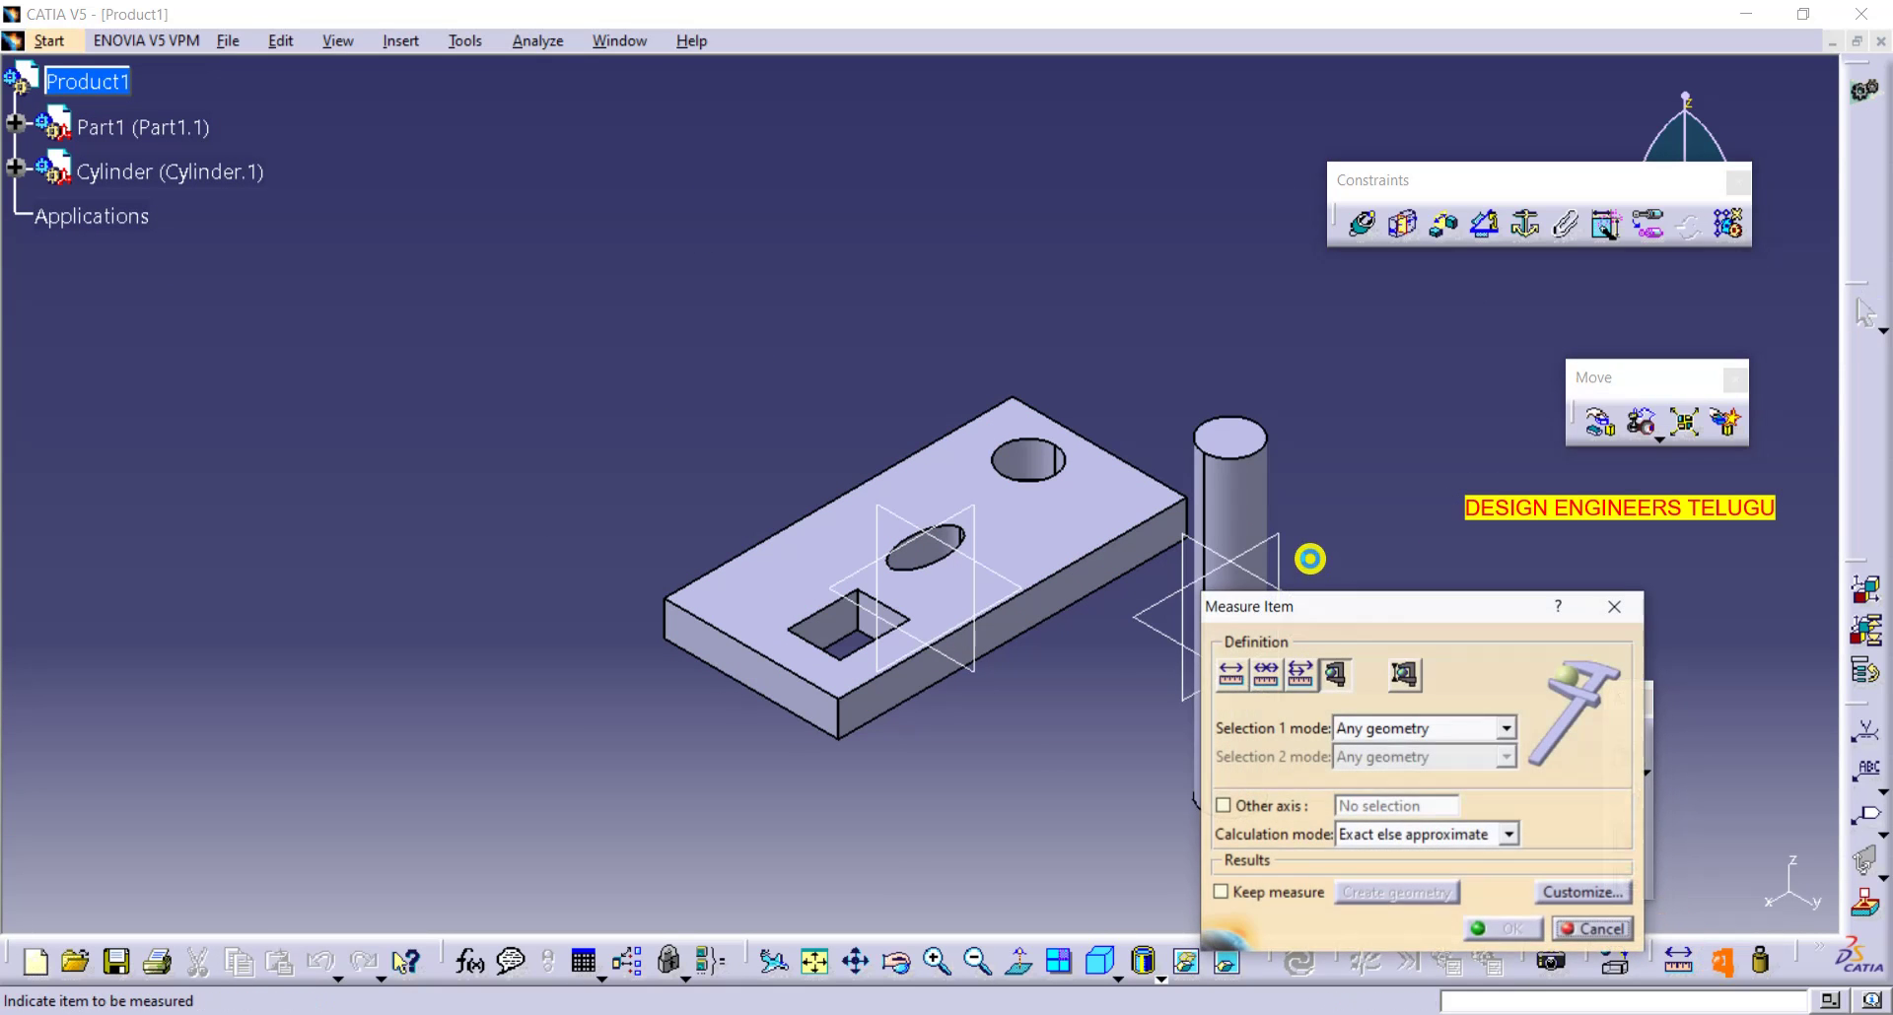
pyautogui.click(1242, 469)
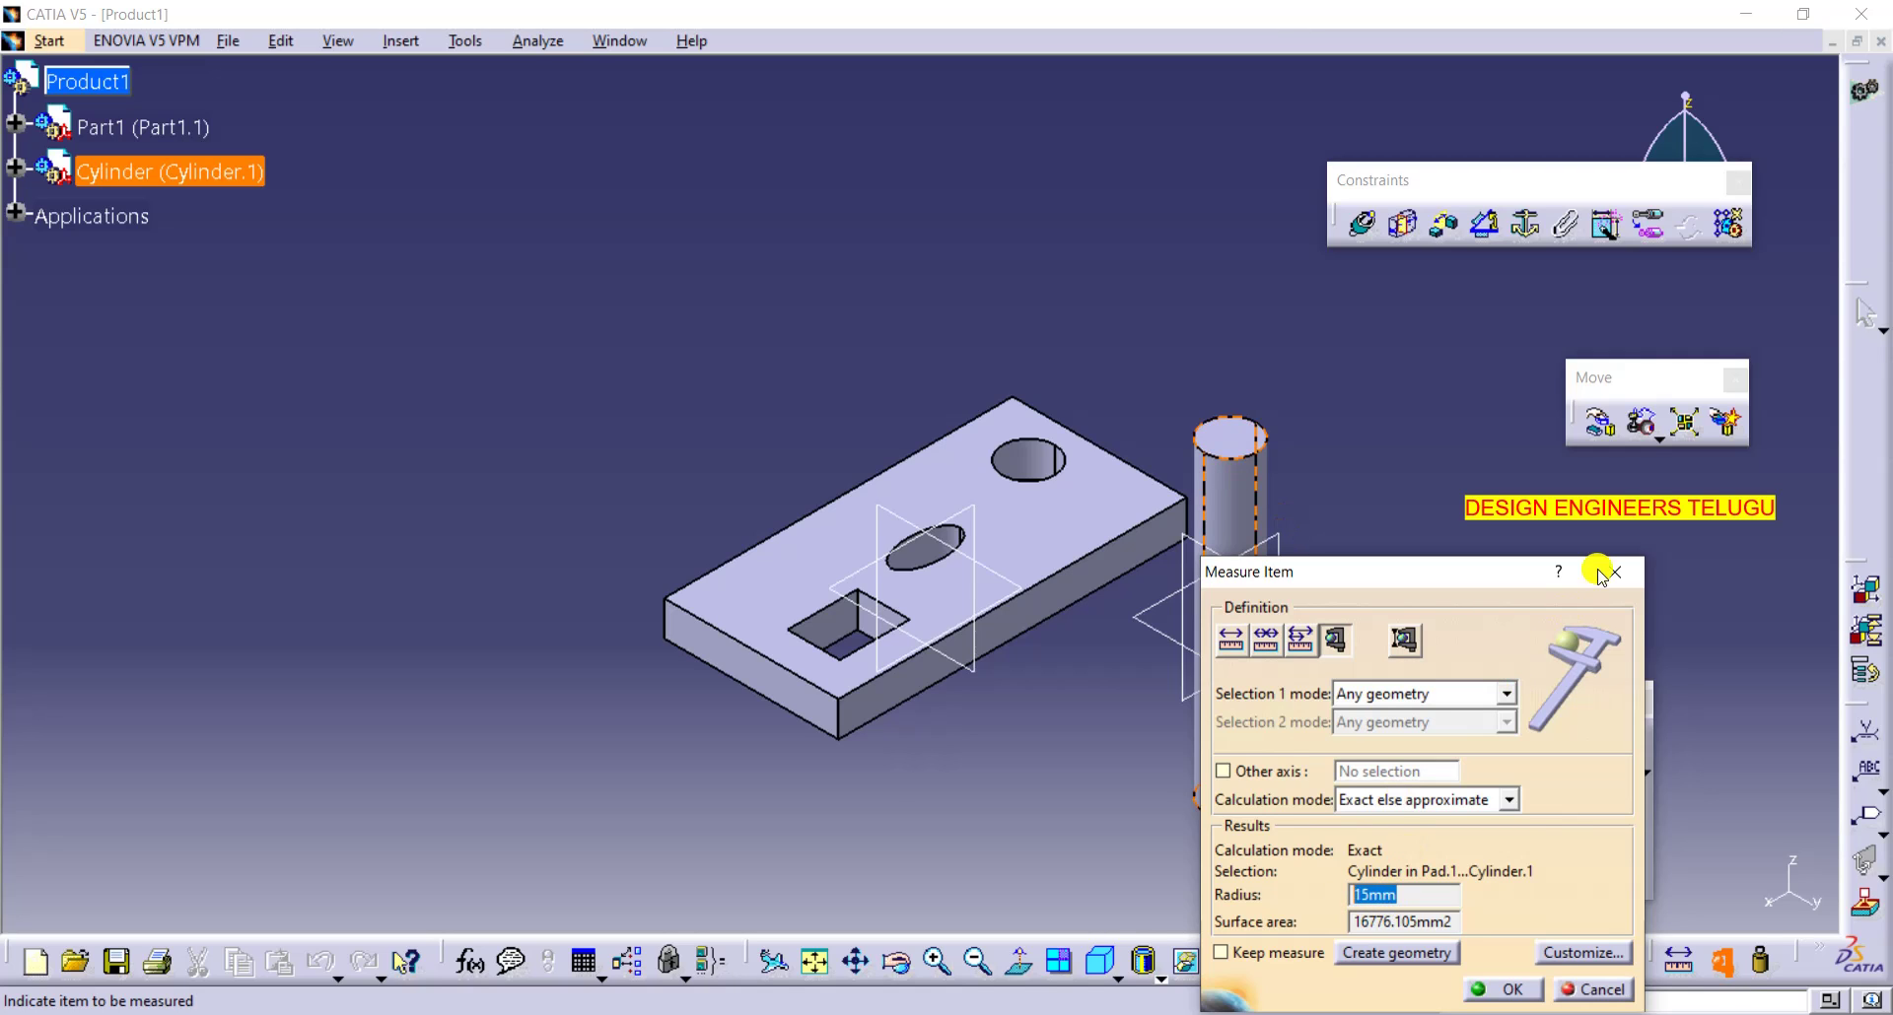
pyautogui.click(1023, 457)
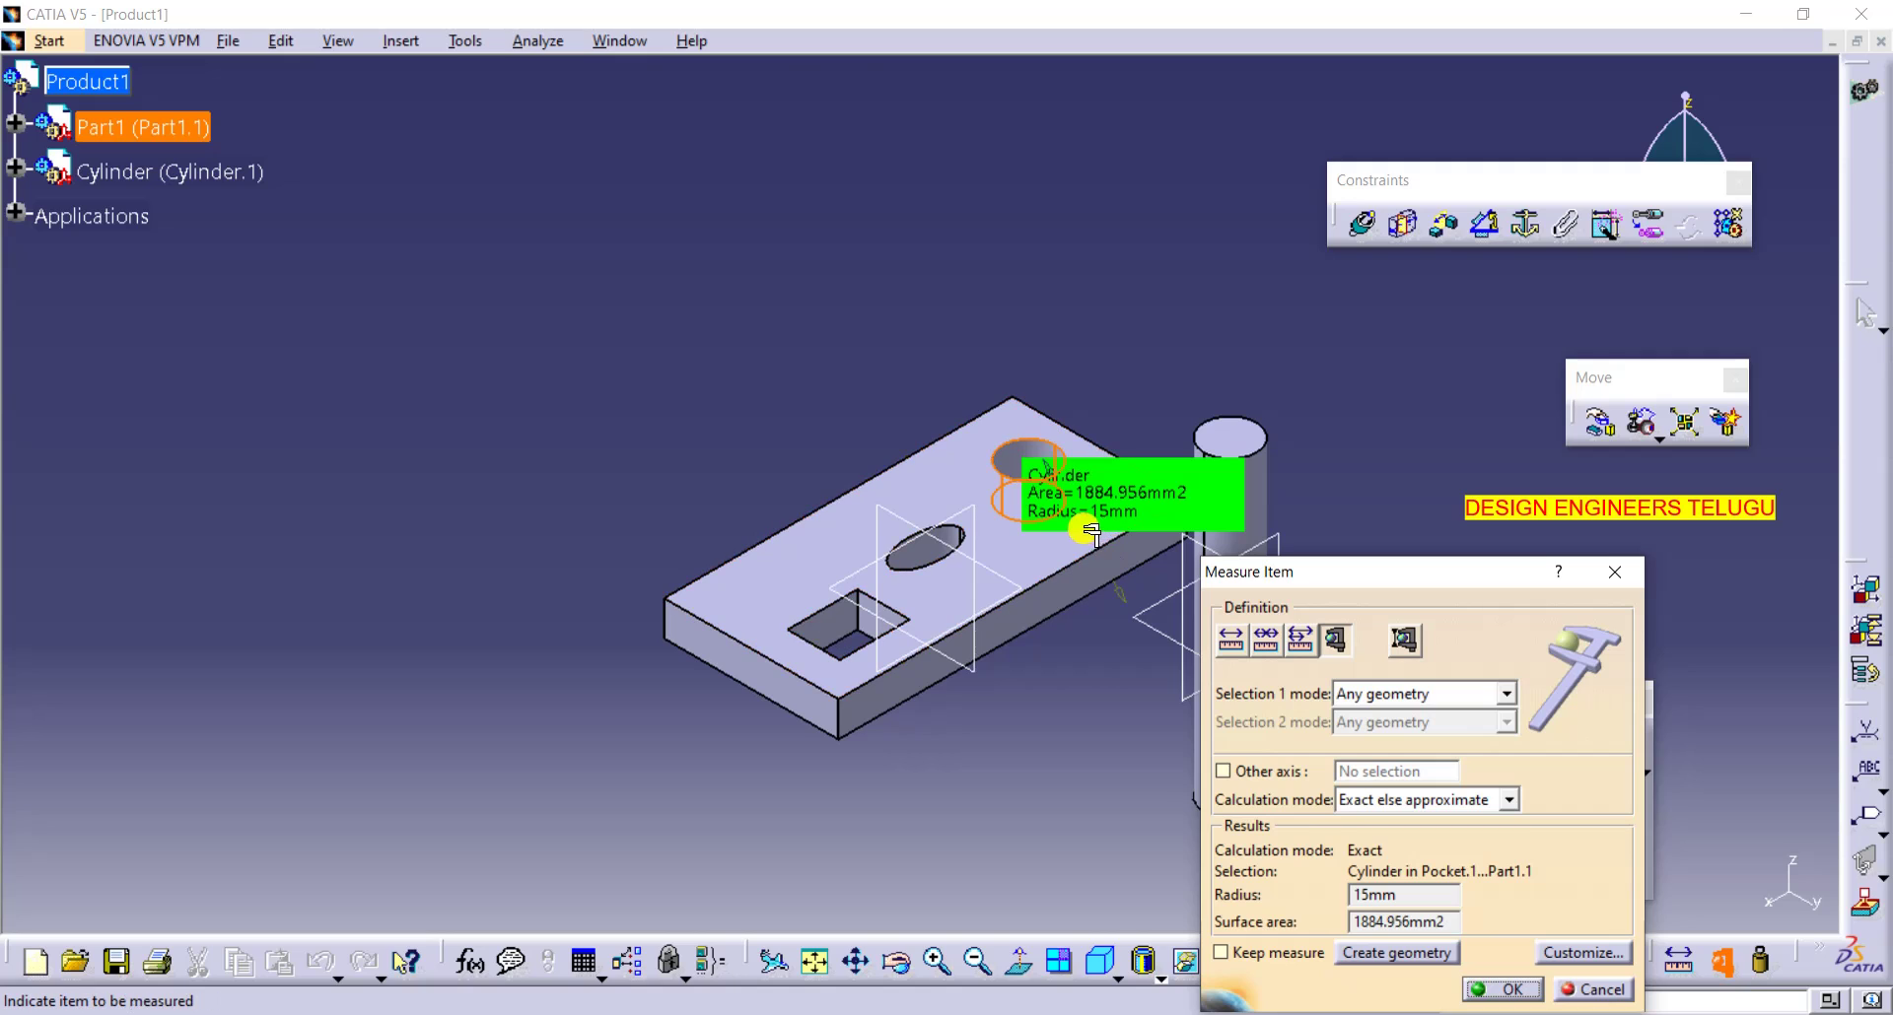
pyautogui.click(1613, 569)
# - Switch to the base.CATPart window and open Sketch.1 of Pad.1 for editing
pyautogui.click(619, 40)
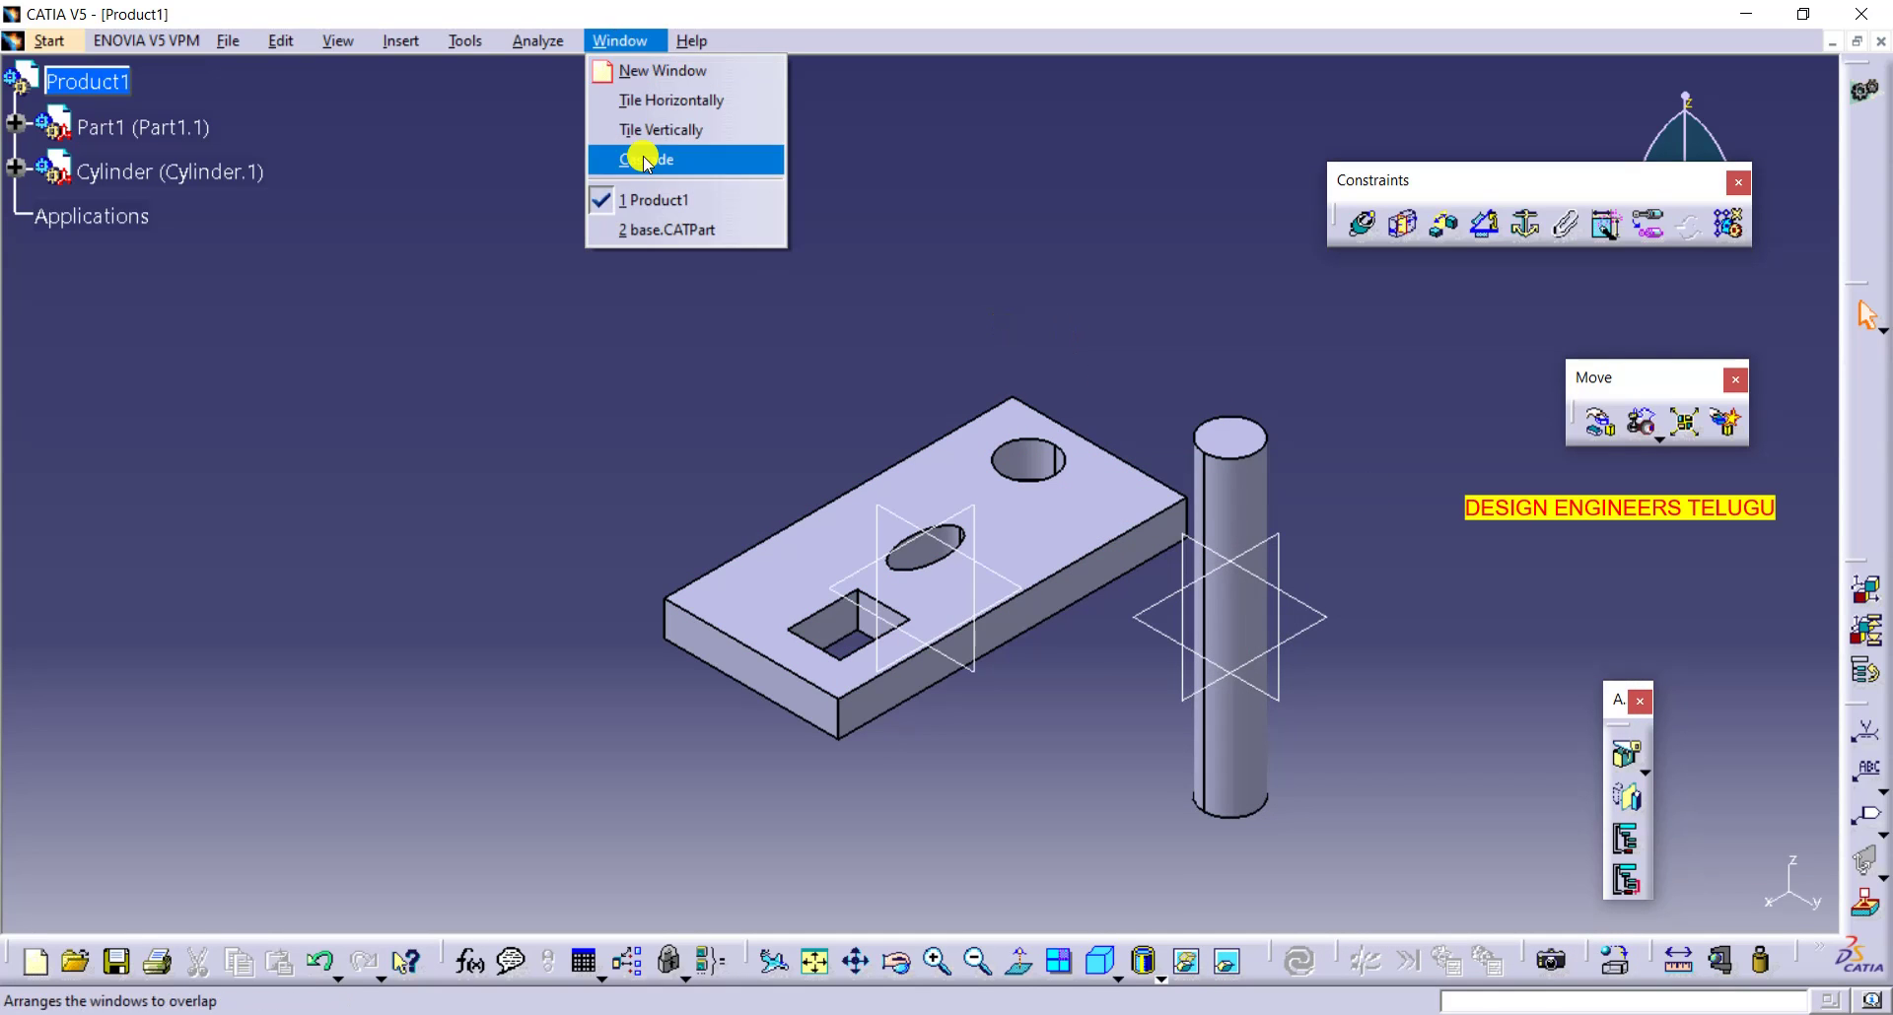
pyautogui.click(658, 227)
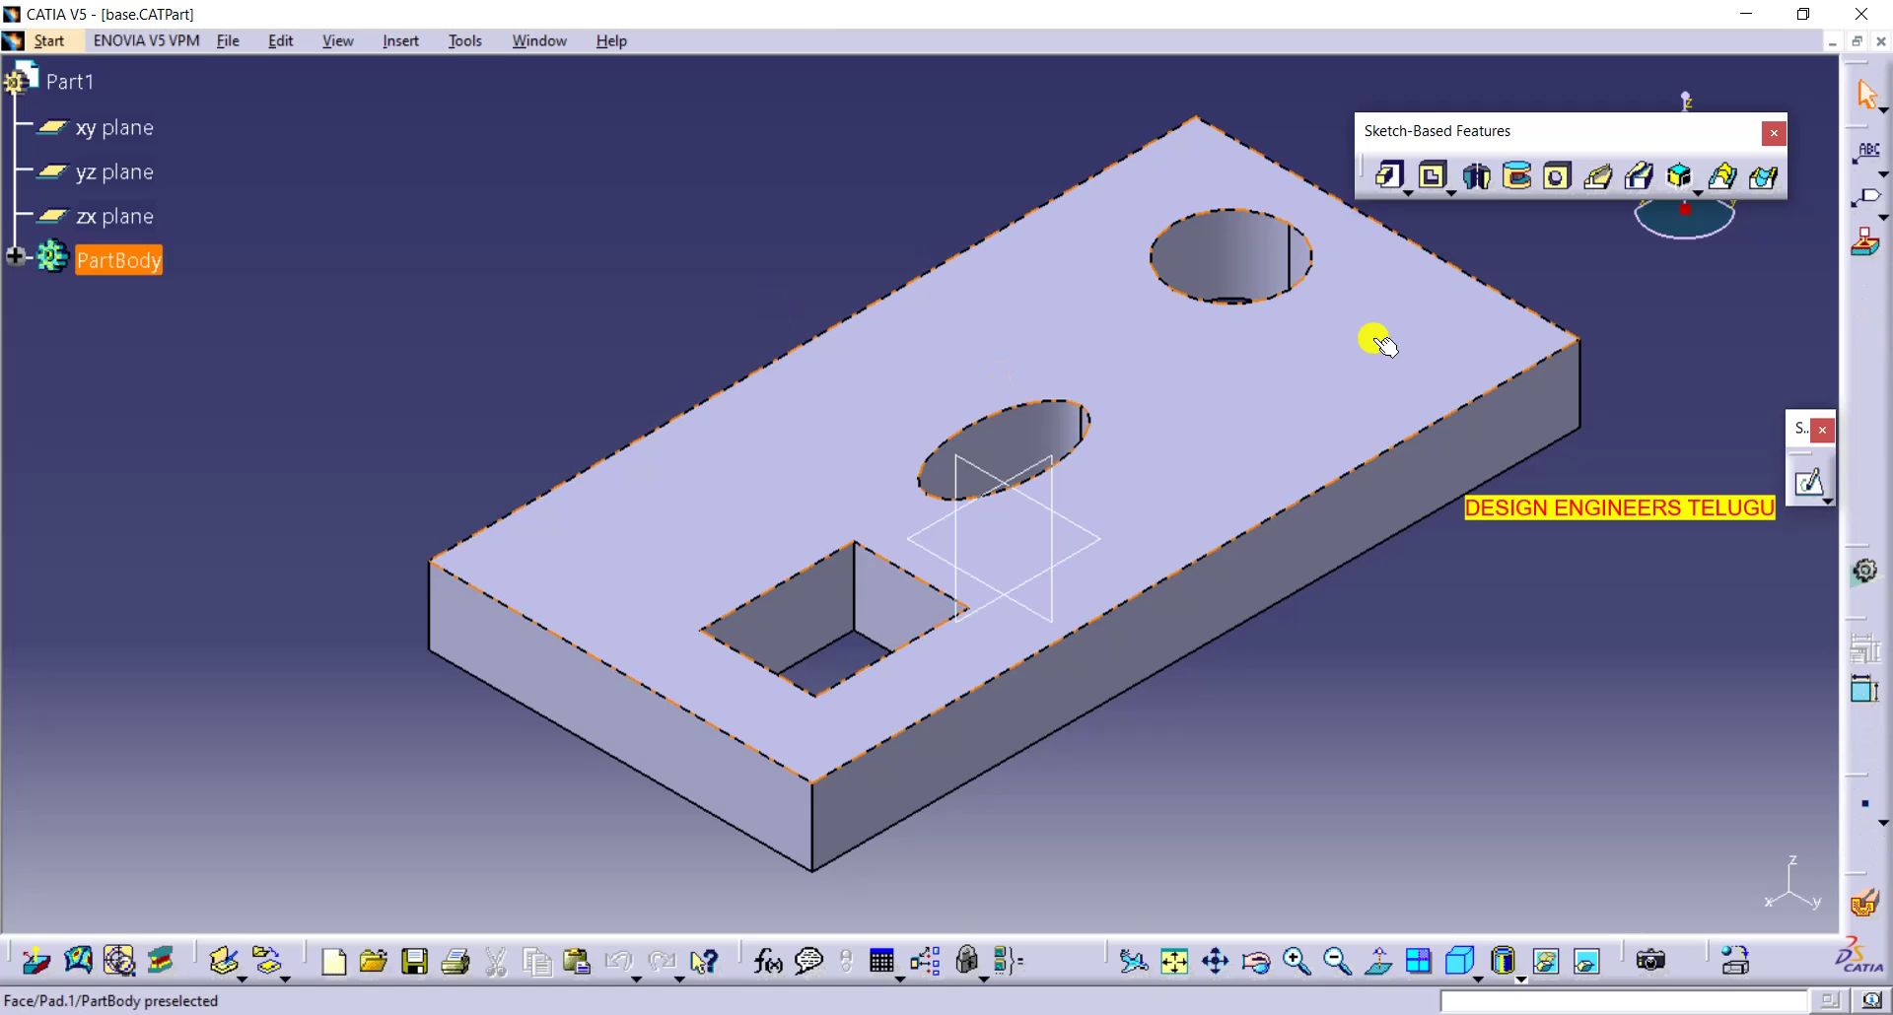
pyautogui.click(93, 346)
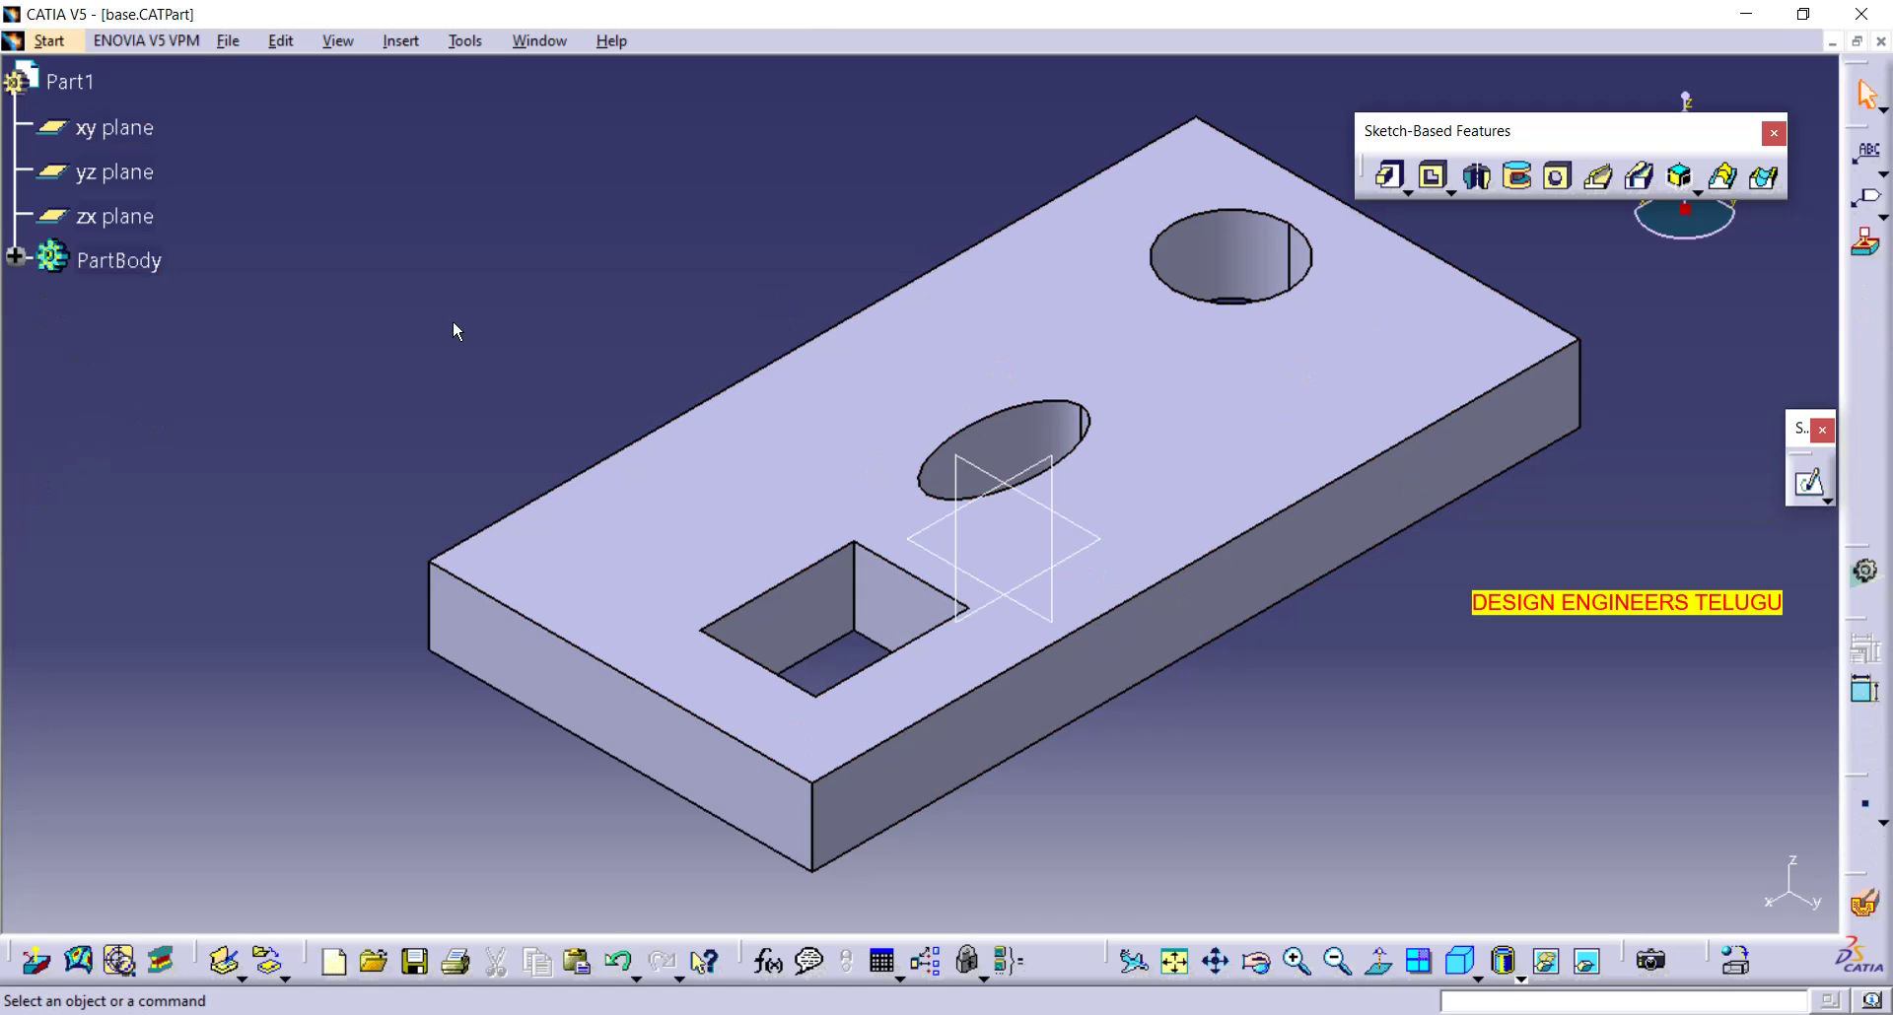
pyautogui.click(17, 259)
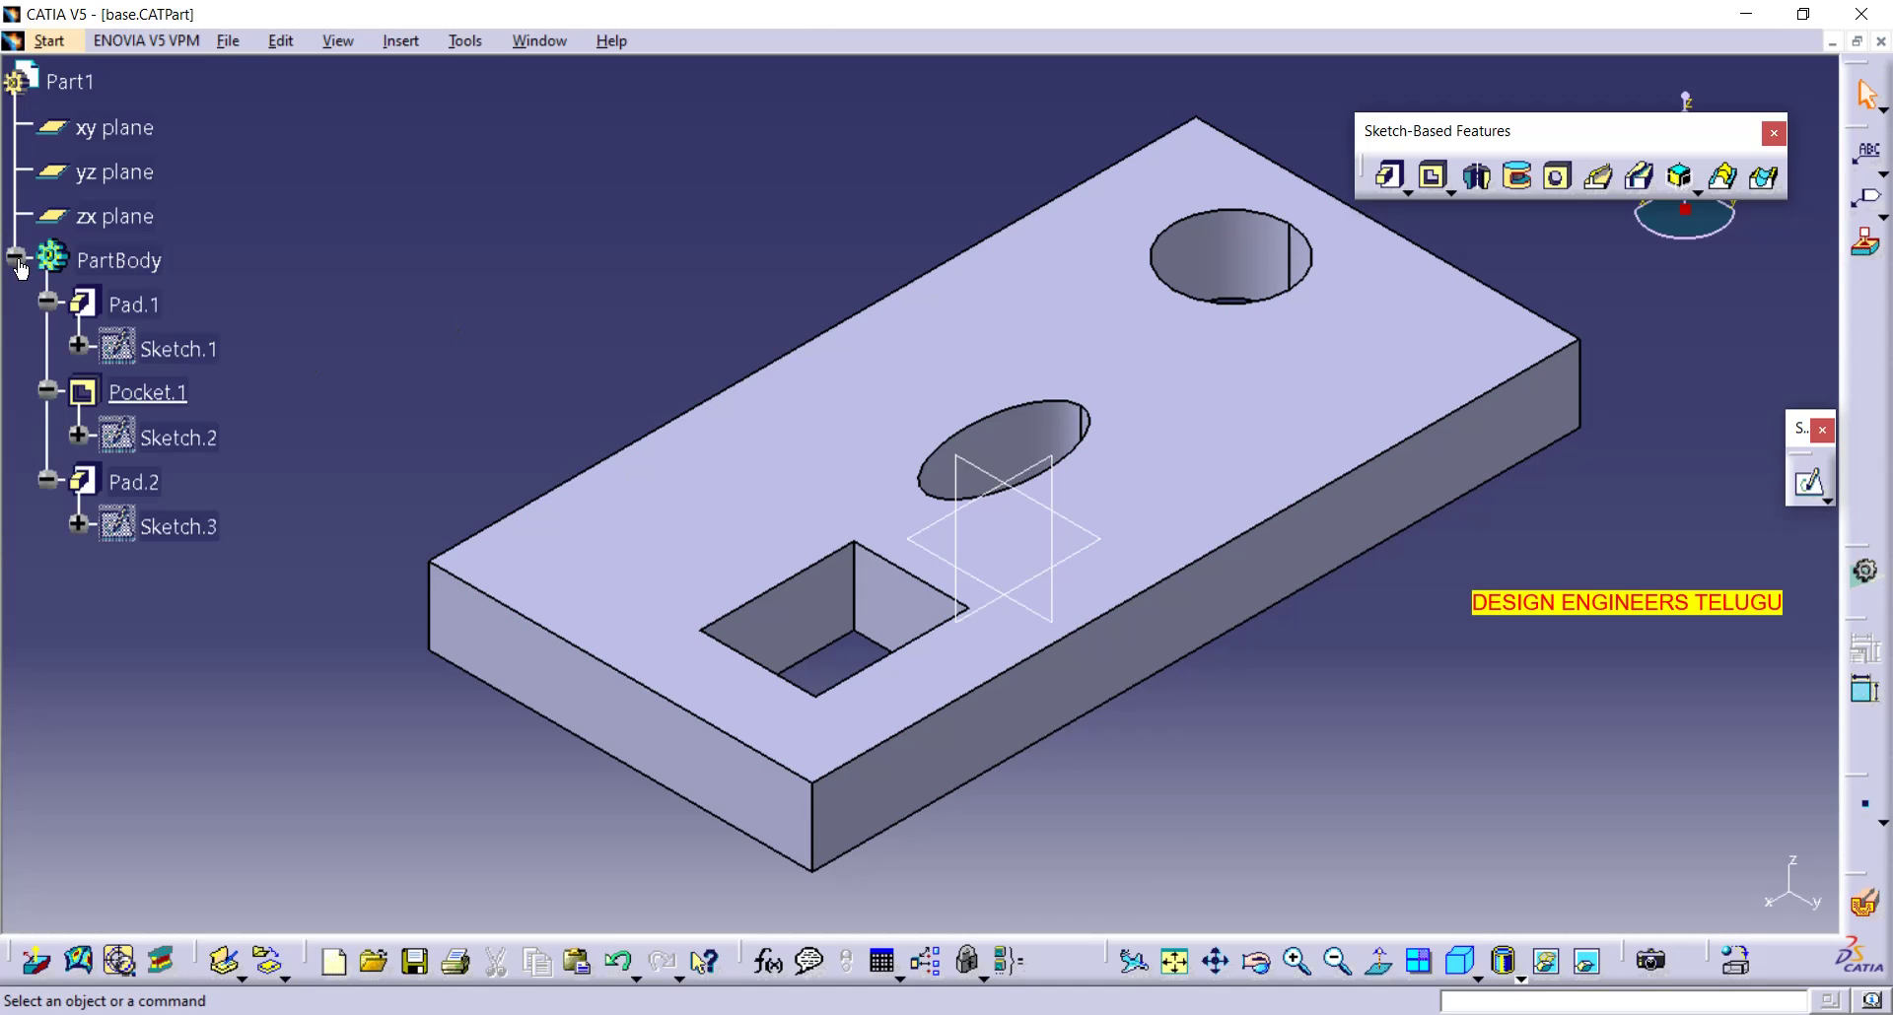
pyautogui.click(171, 356)
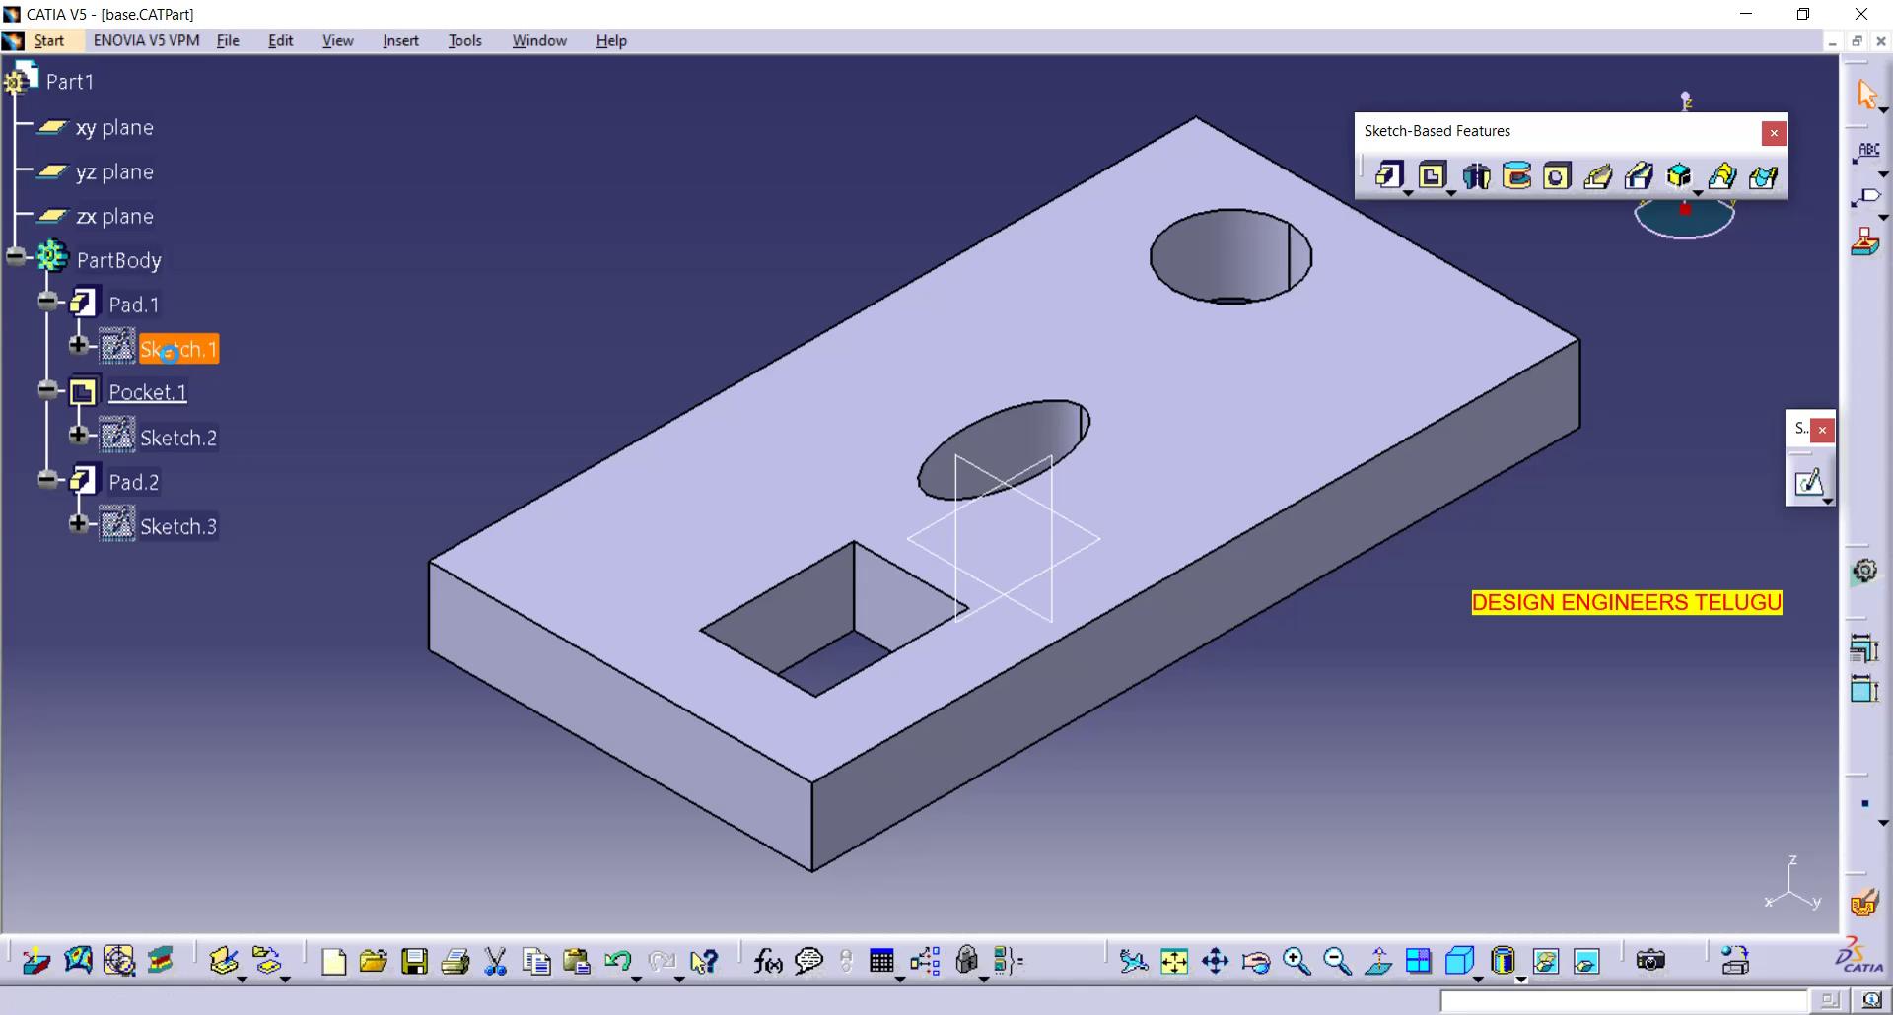
pyautogui.doubleClick(170, 352)
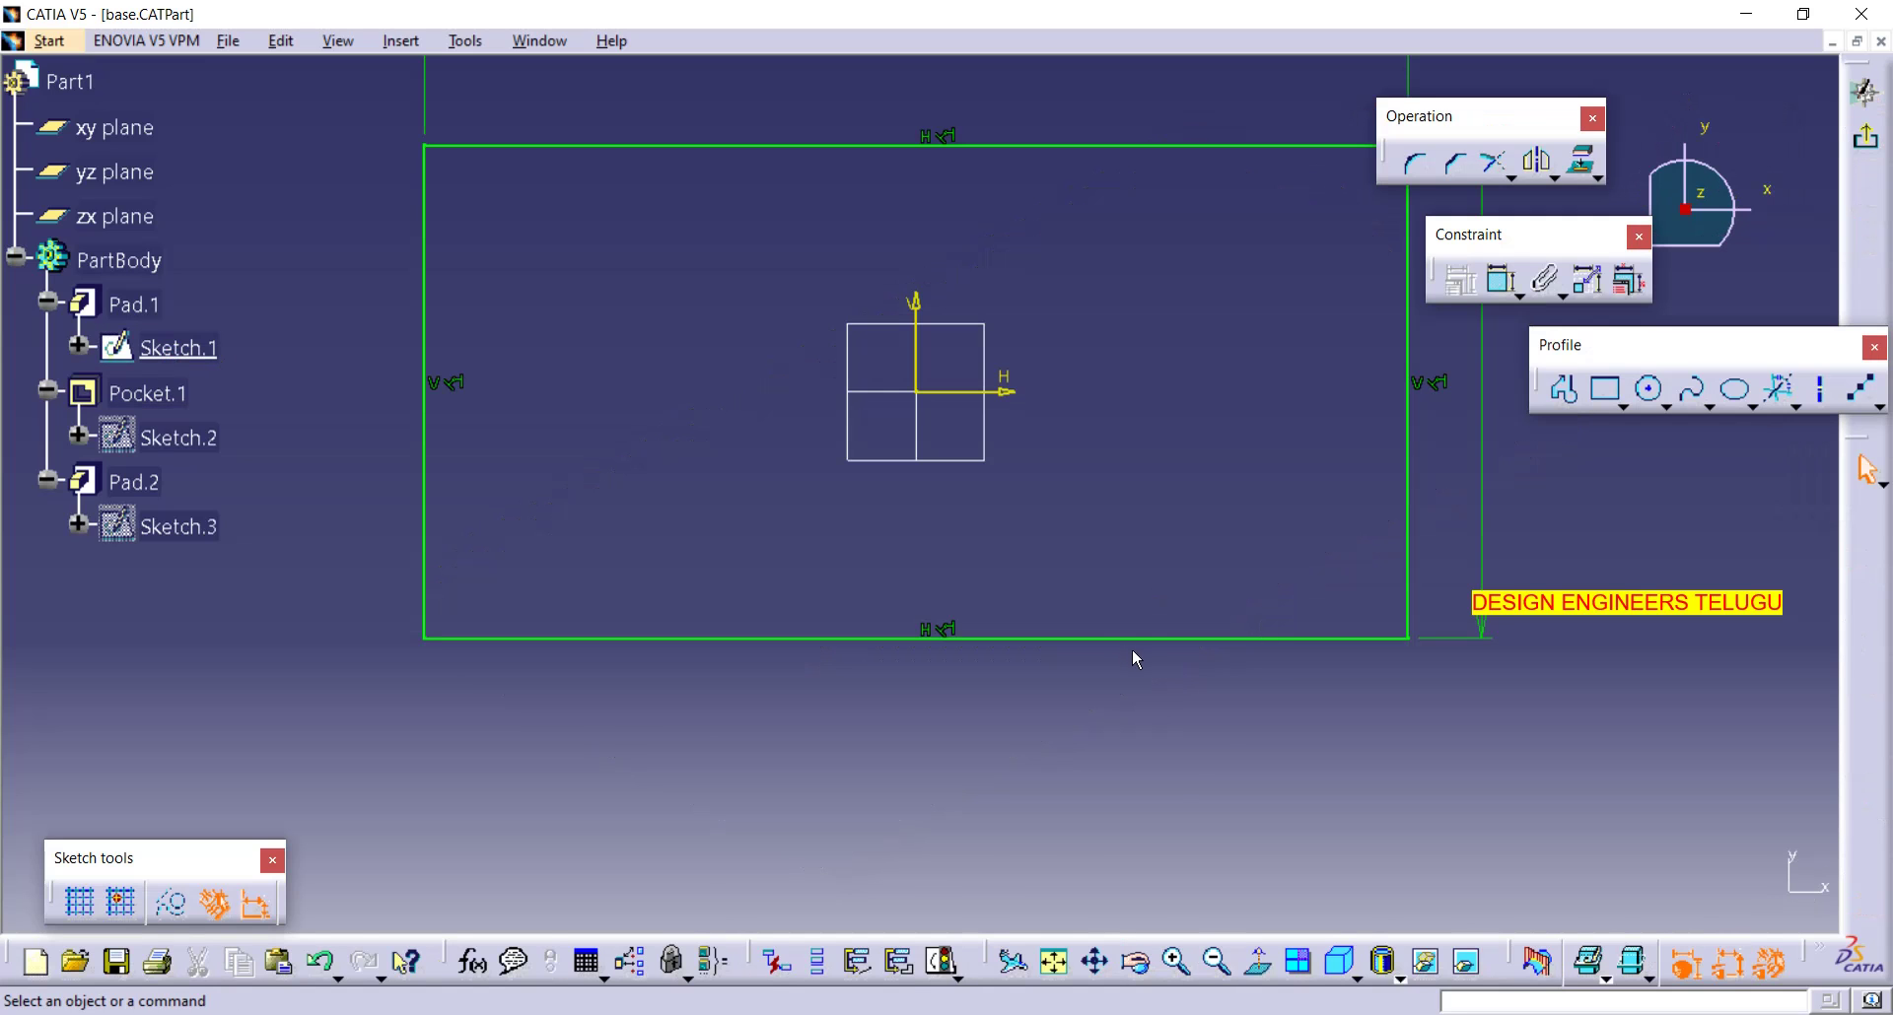
# - Set the base rectangle's length to 2000 mm and its width to 1000 mm
pyautogui.moveTo(1134, 658)
pyautogui.mouseDown(button='middle')
pyautogui.moveTo(1166, 697)
pyautogui.moveTo(1134, 314)
pyautogui.mouseUp(button='middle')
pyautogui.doubleClick(1108, 178)
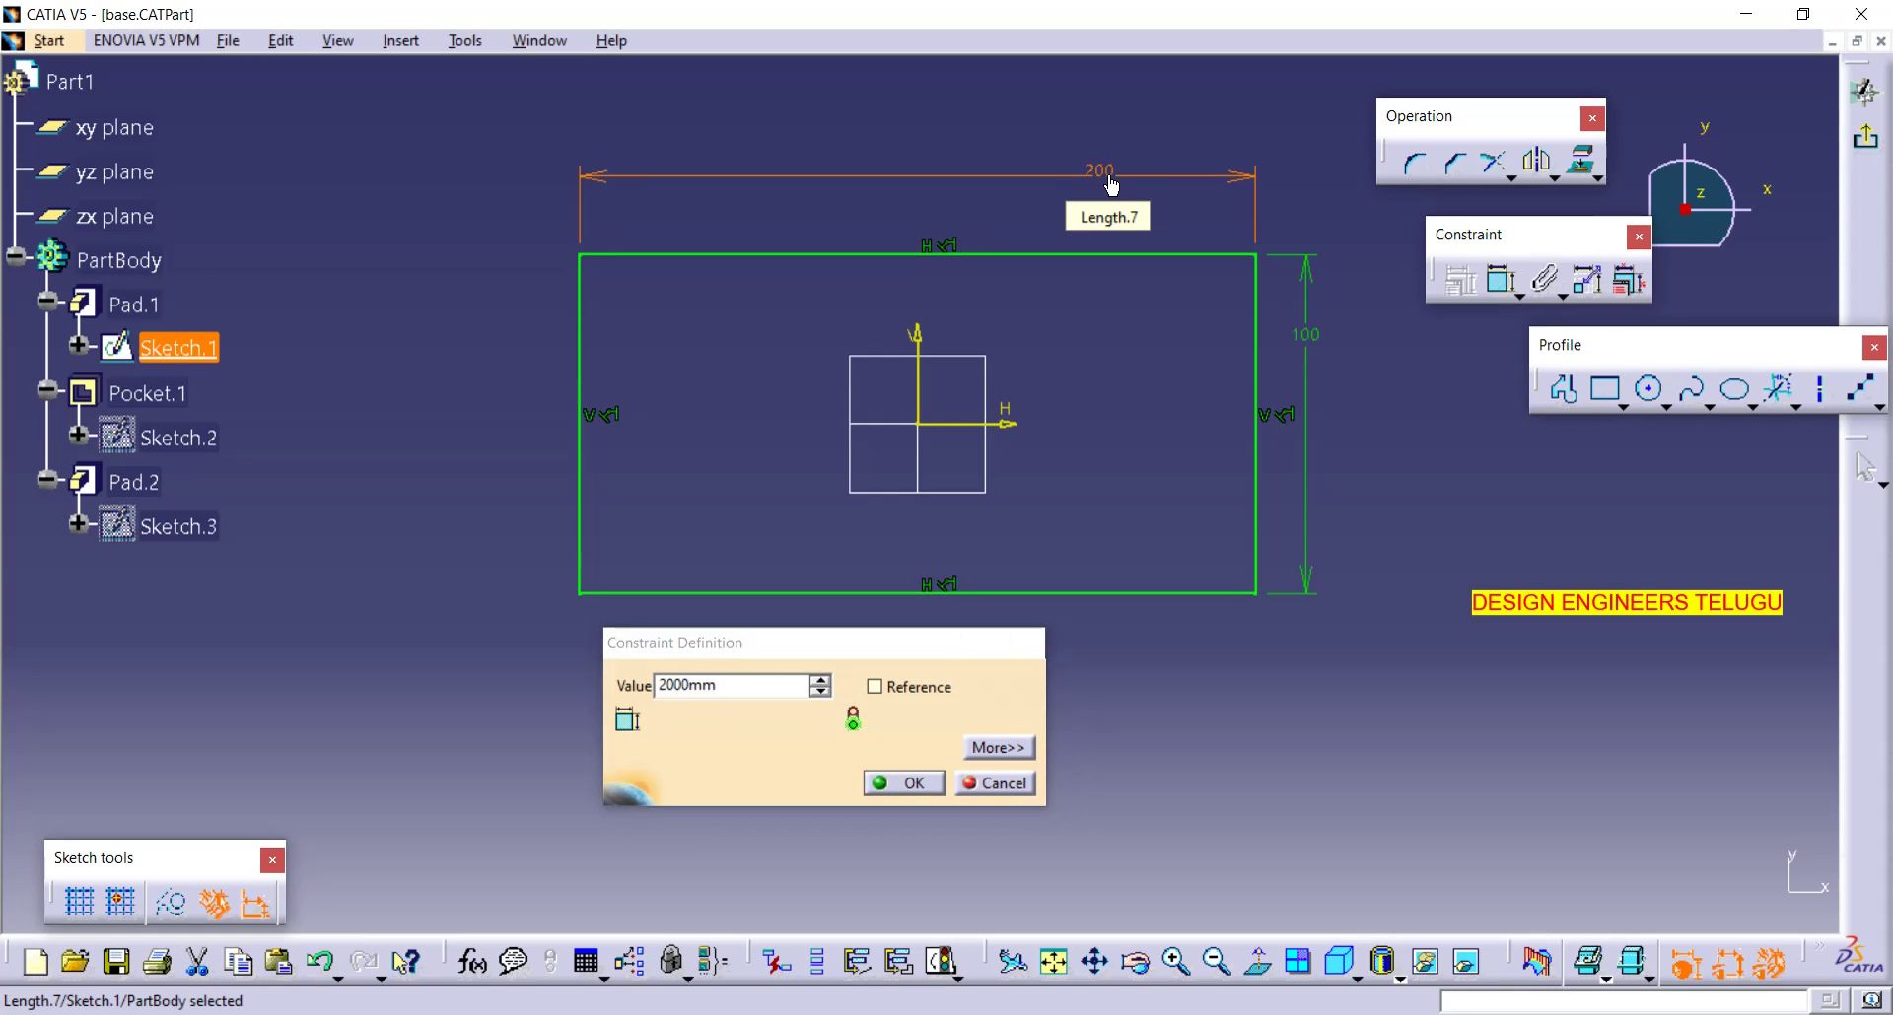
pyautogui.press('Return')
pyautogui.moveTo(1176, 479); pyautogui.dragTo(1233, 730, button='middle')
pyautogui.doubleClick(1497, 456)
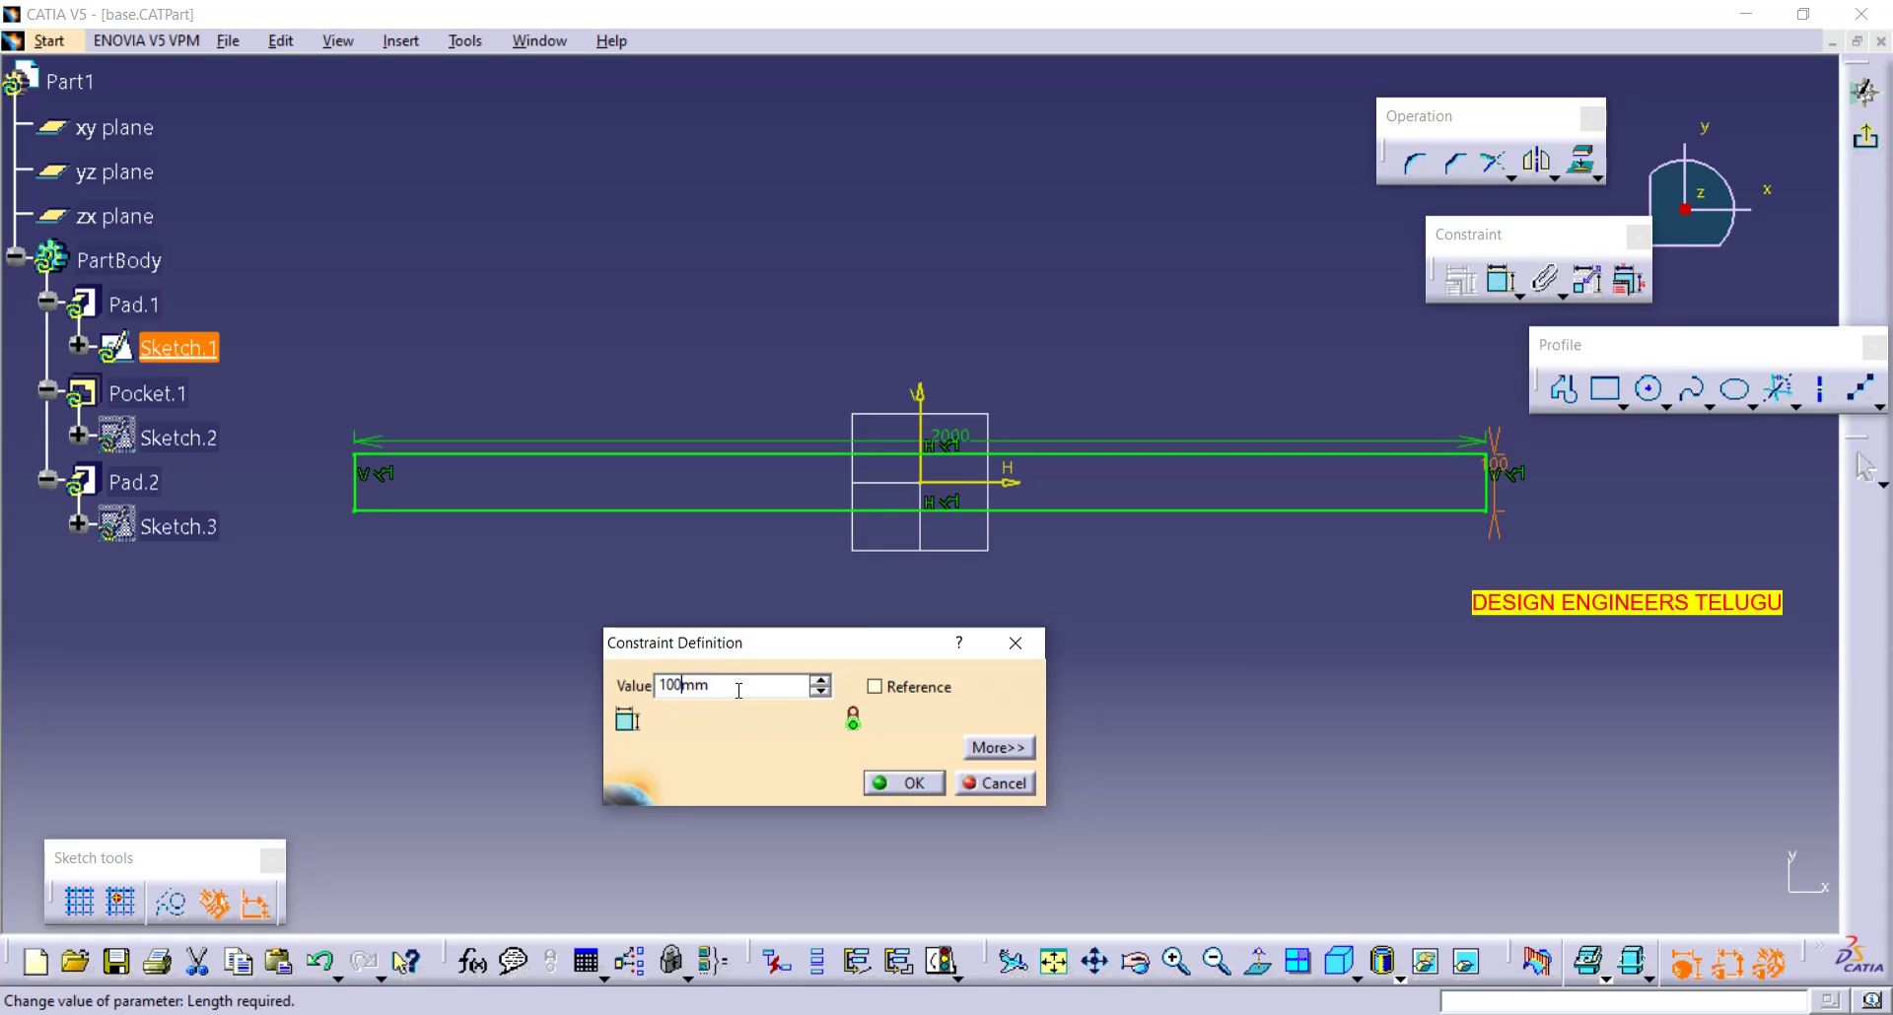
pyautogui.write('1000')
pyautogui.press('Return')
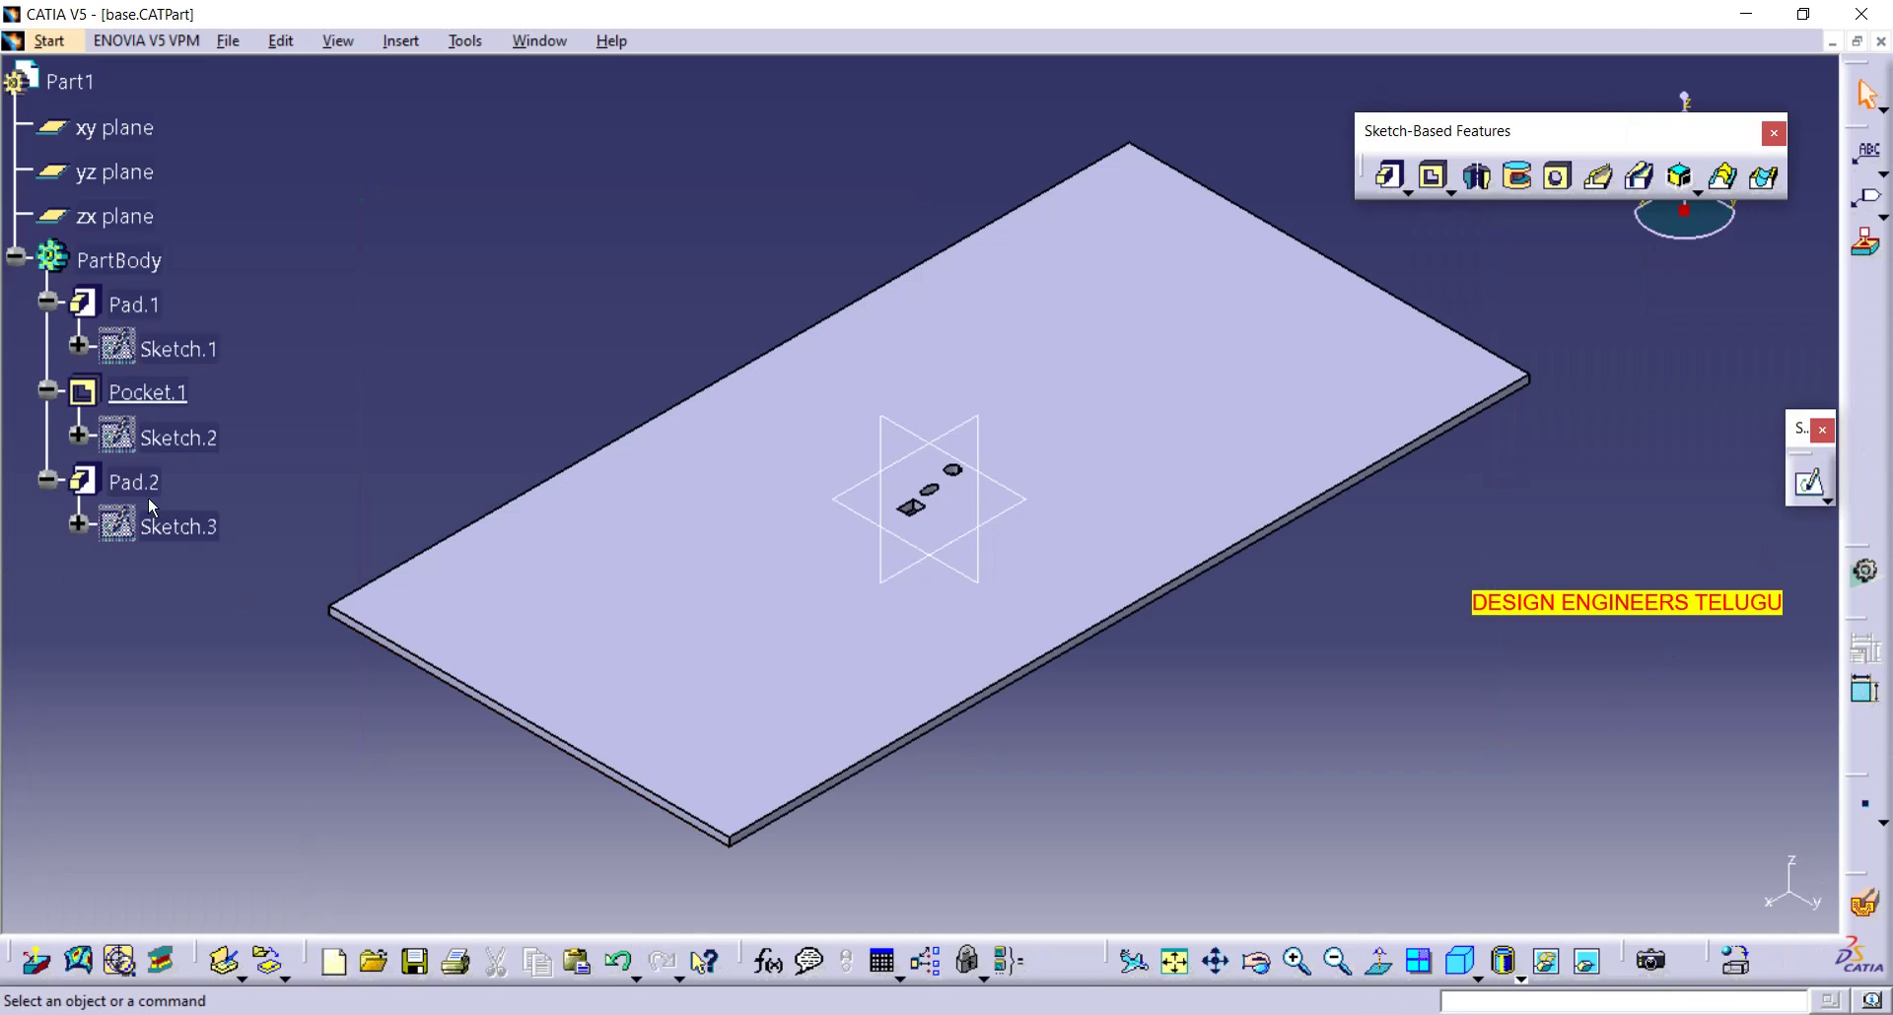
# - Delete Pad.2 from the base part's PartBody together with its aggregated elements
pyautogui.click(145, 394)
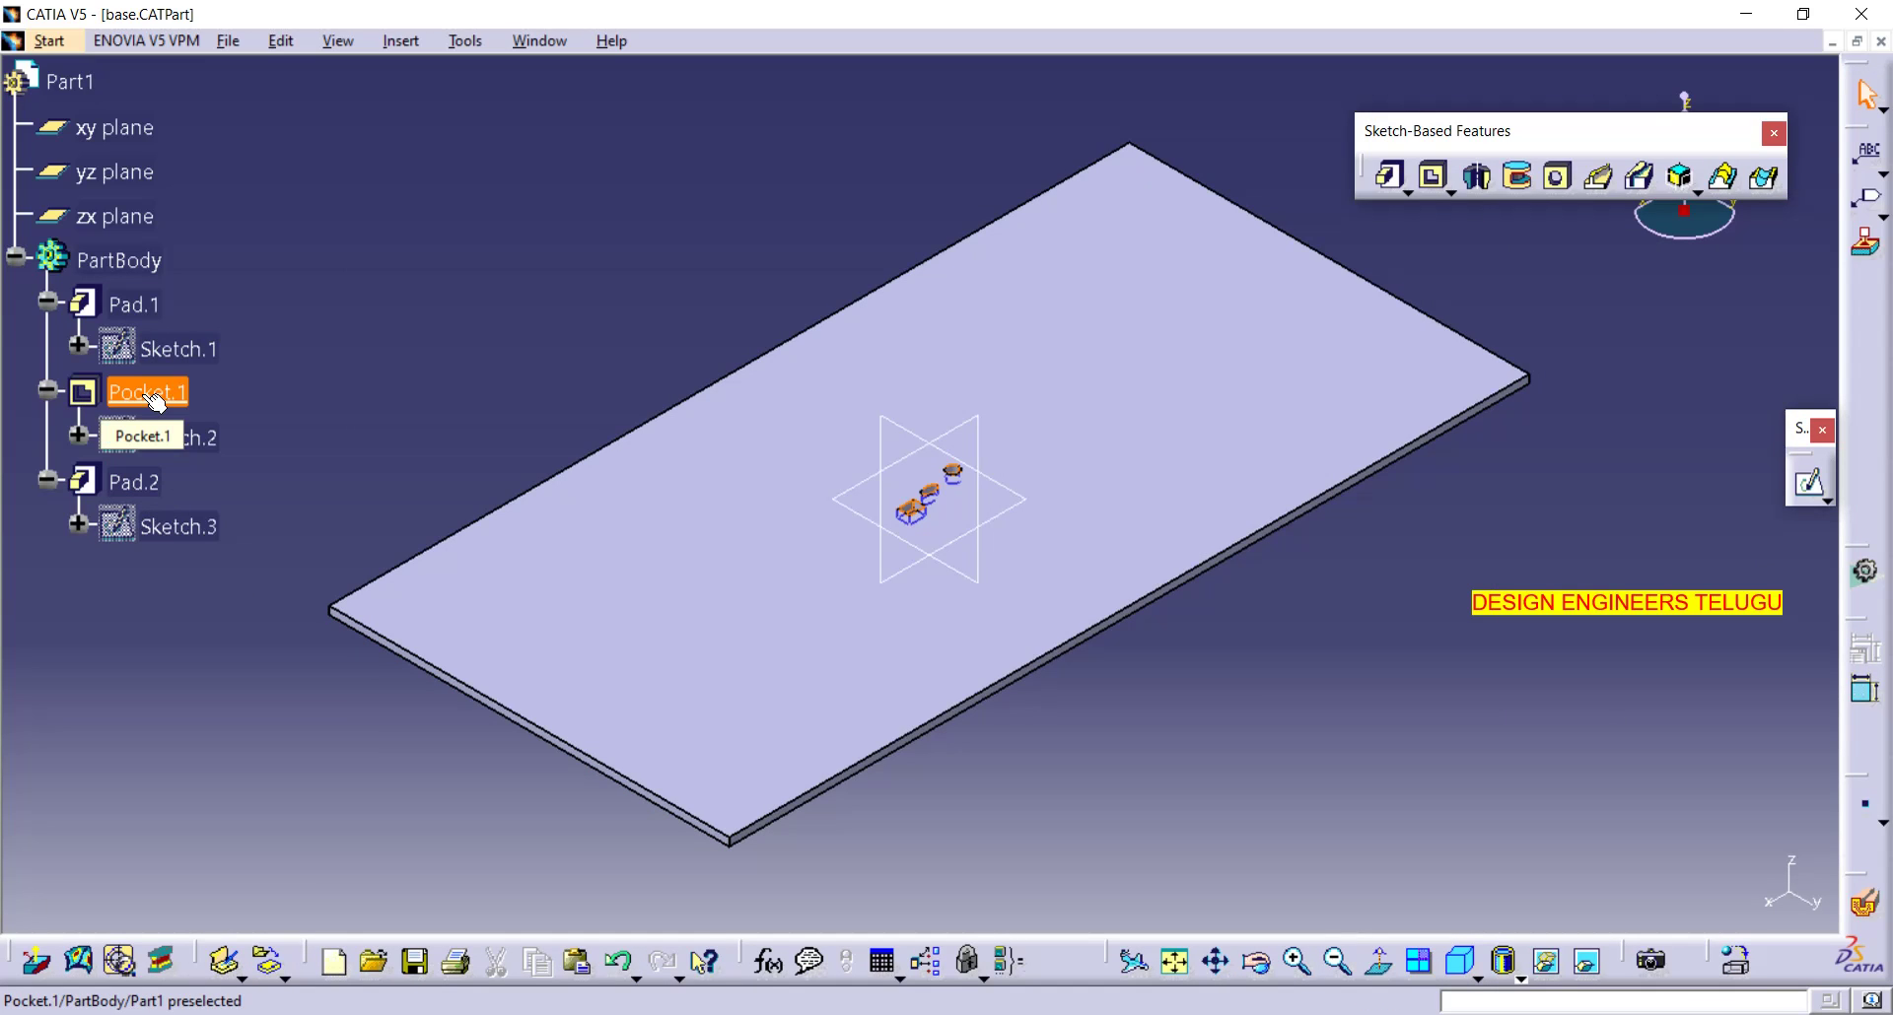
pyautogui.click(148, 488)
pyautogui.rightClick(157, 493)
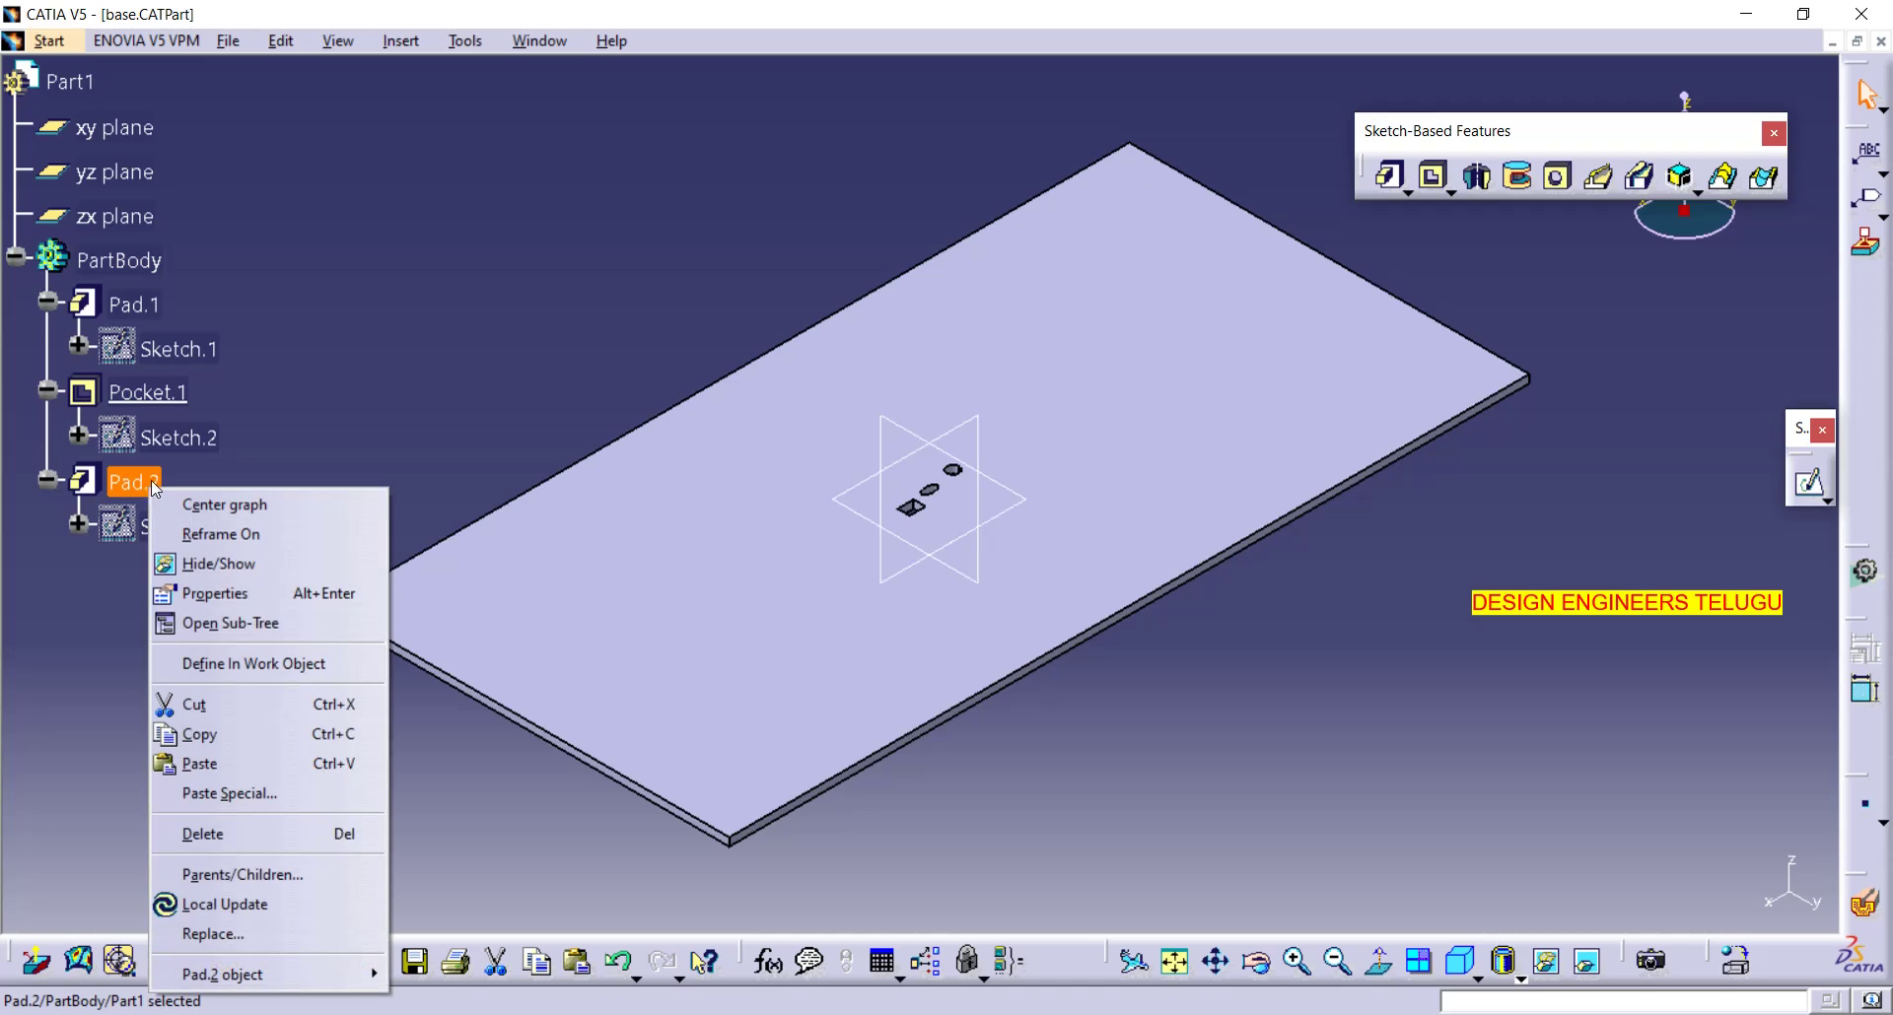
pyautogui.click(197, 833)
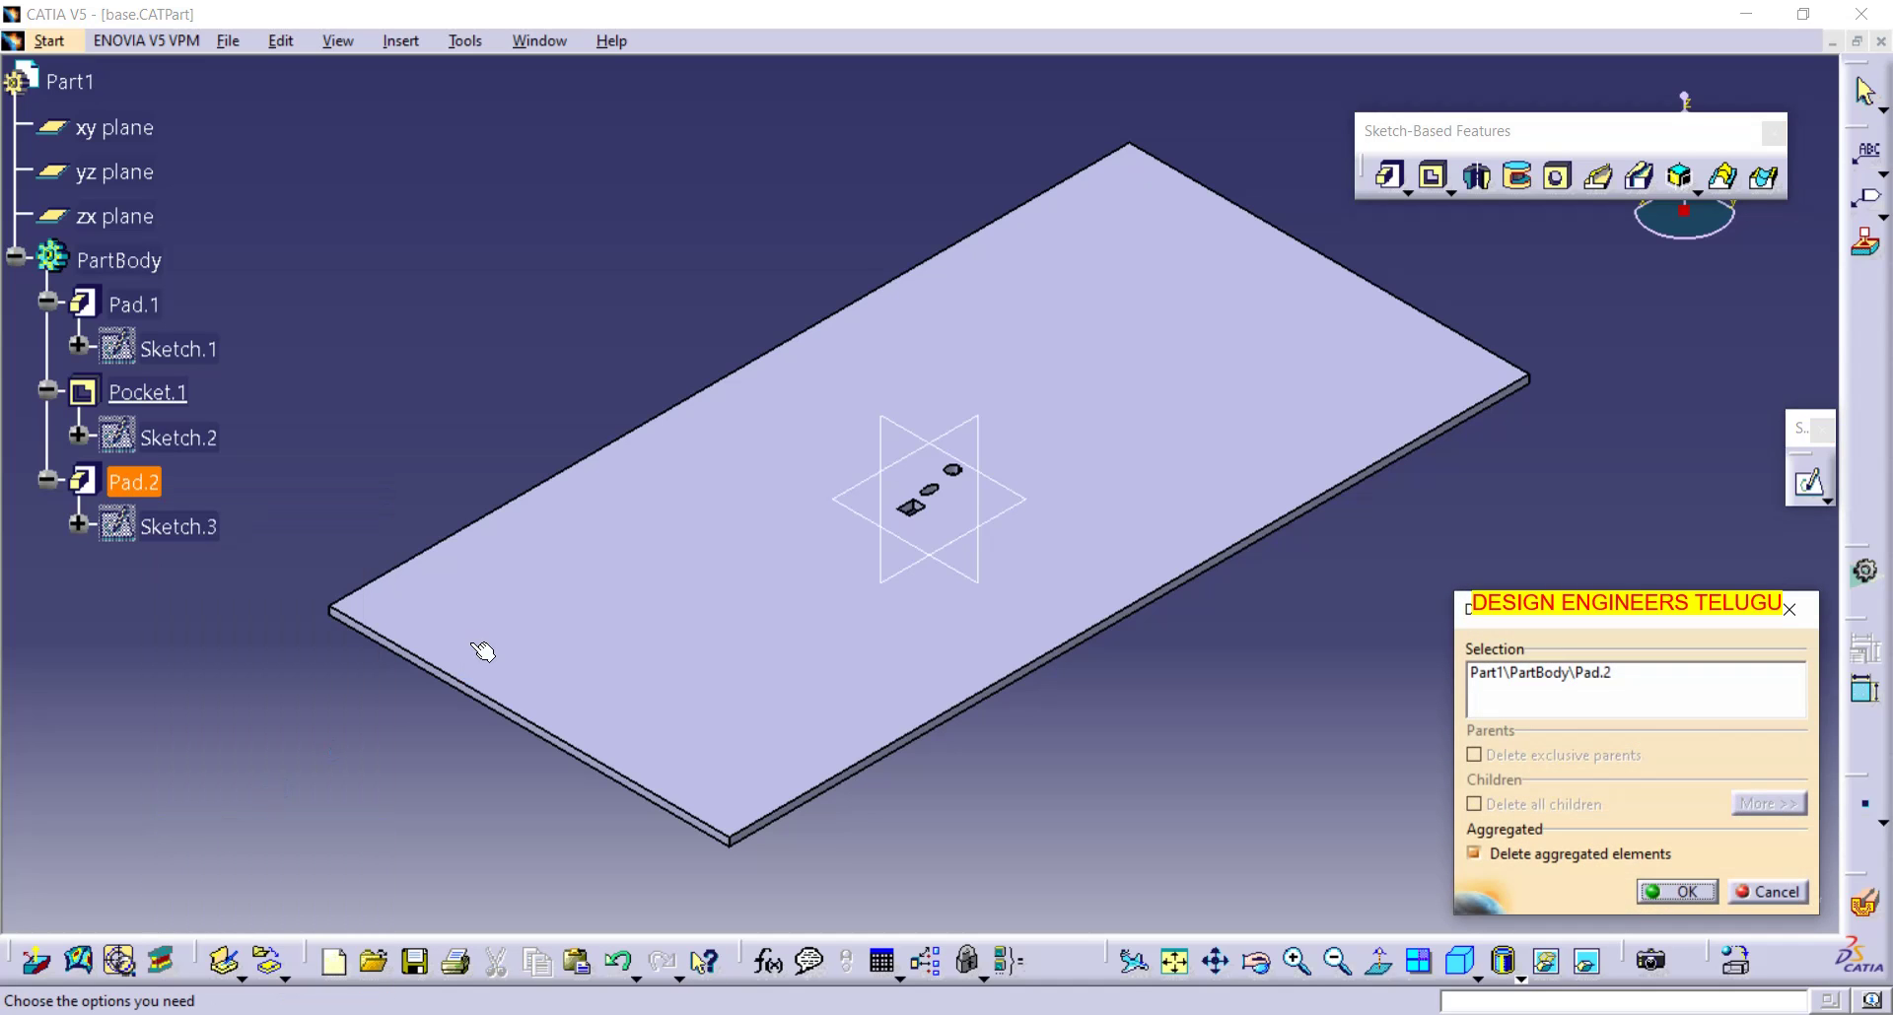
pyautogui.click(1674, 891)
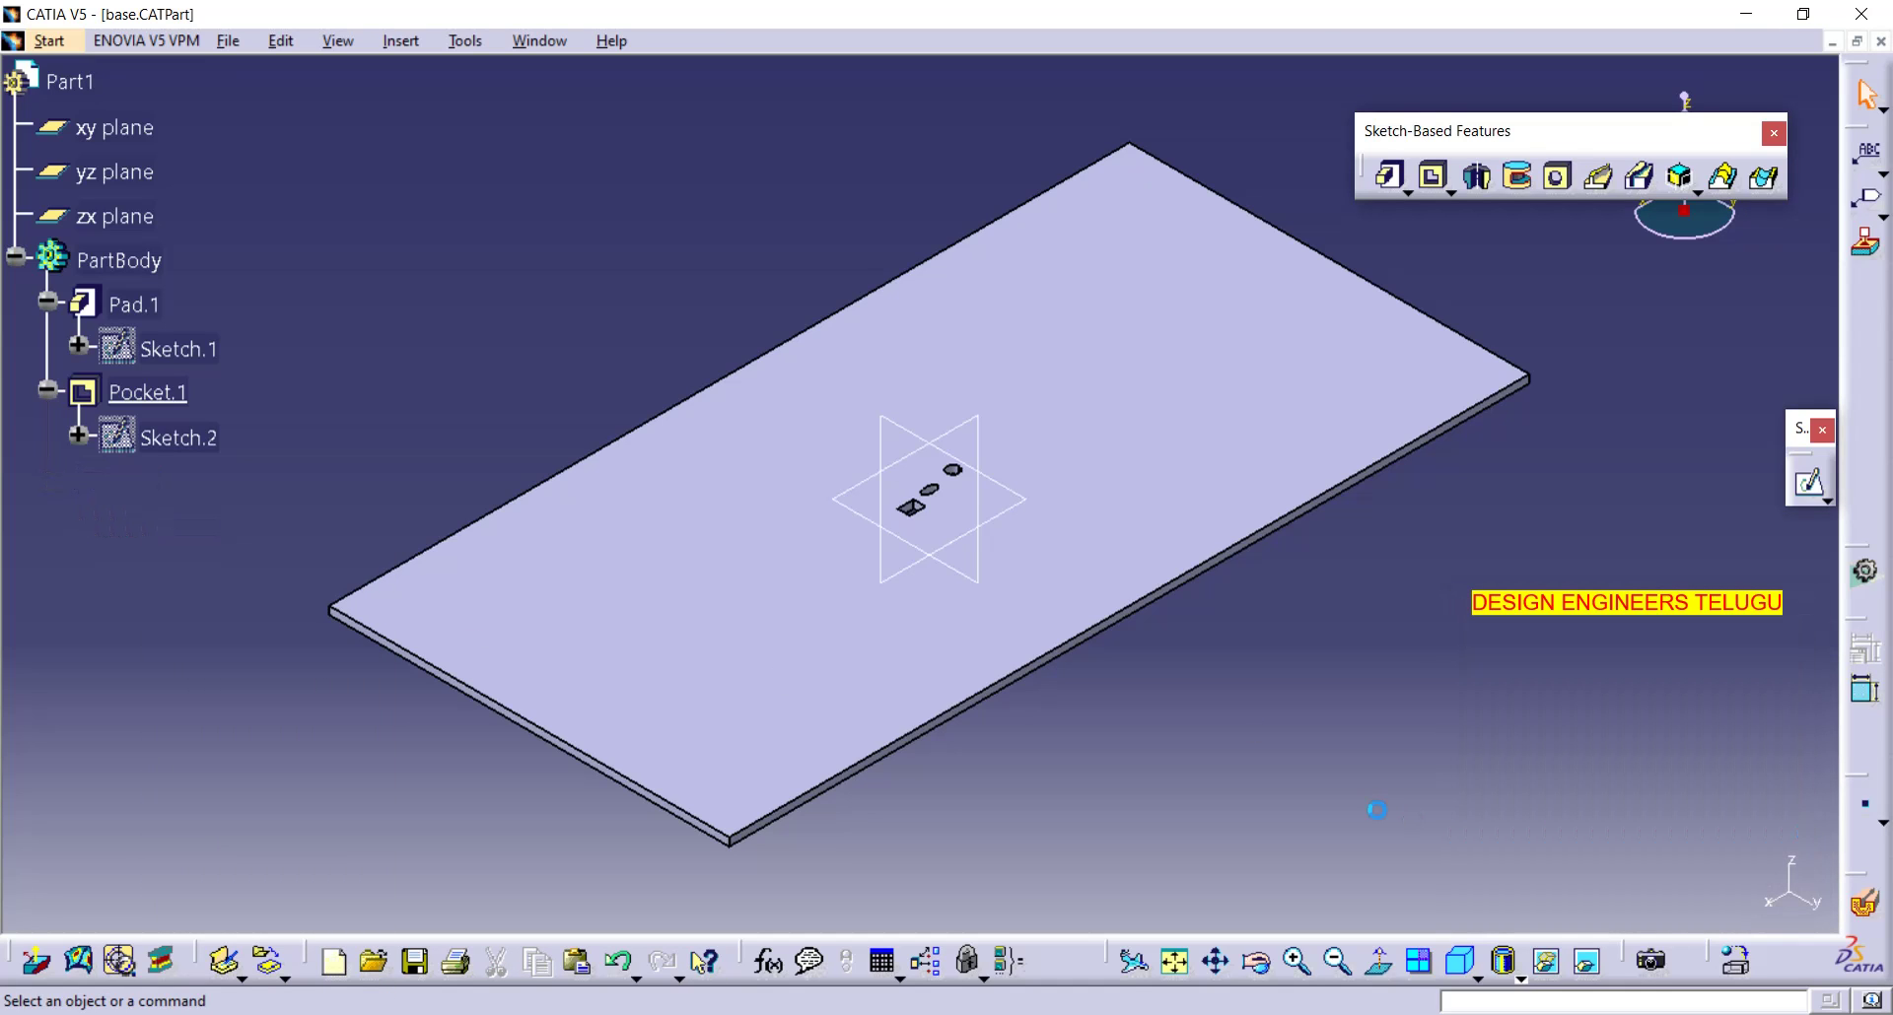
# - Delete the ellipse and the rectangle from Sketch.2 of Pocket.1, then leave the sketch and apply the pocket with only the circle
pyautogui.click(134, 397)
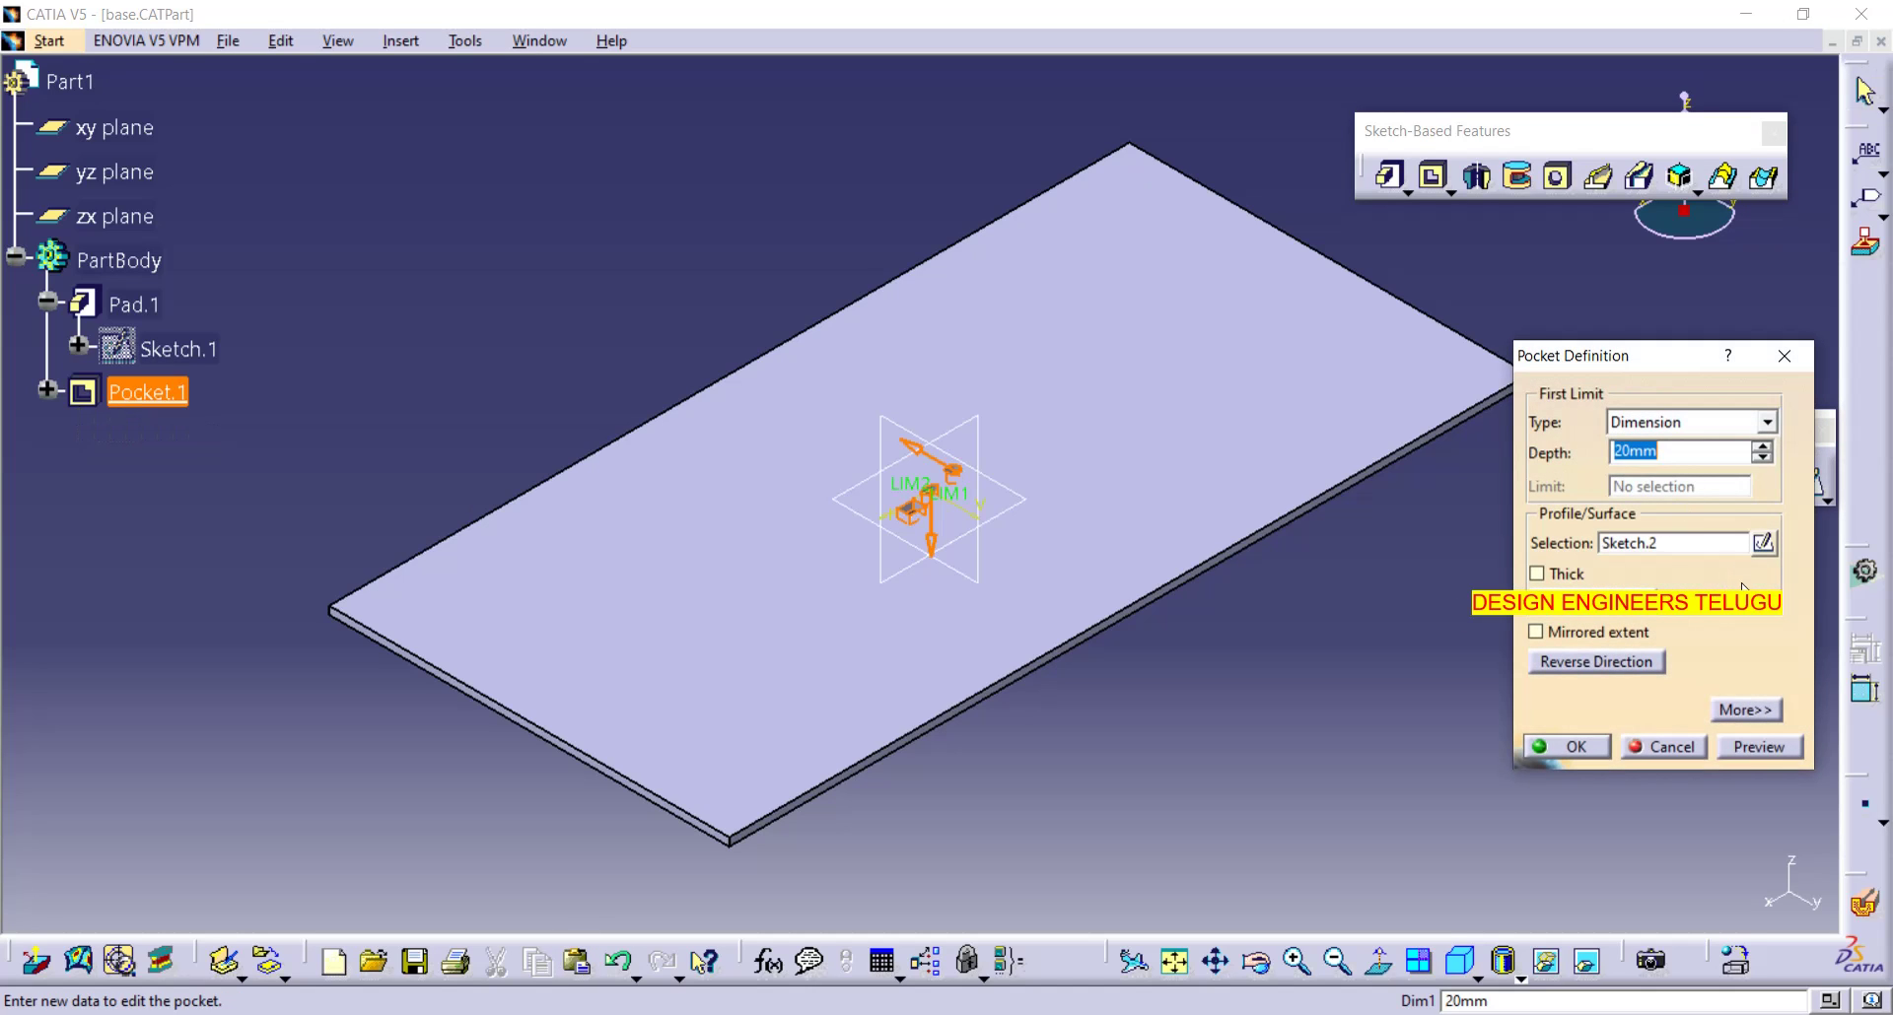
pyautogui.click(1762, 544)
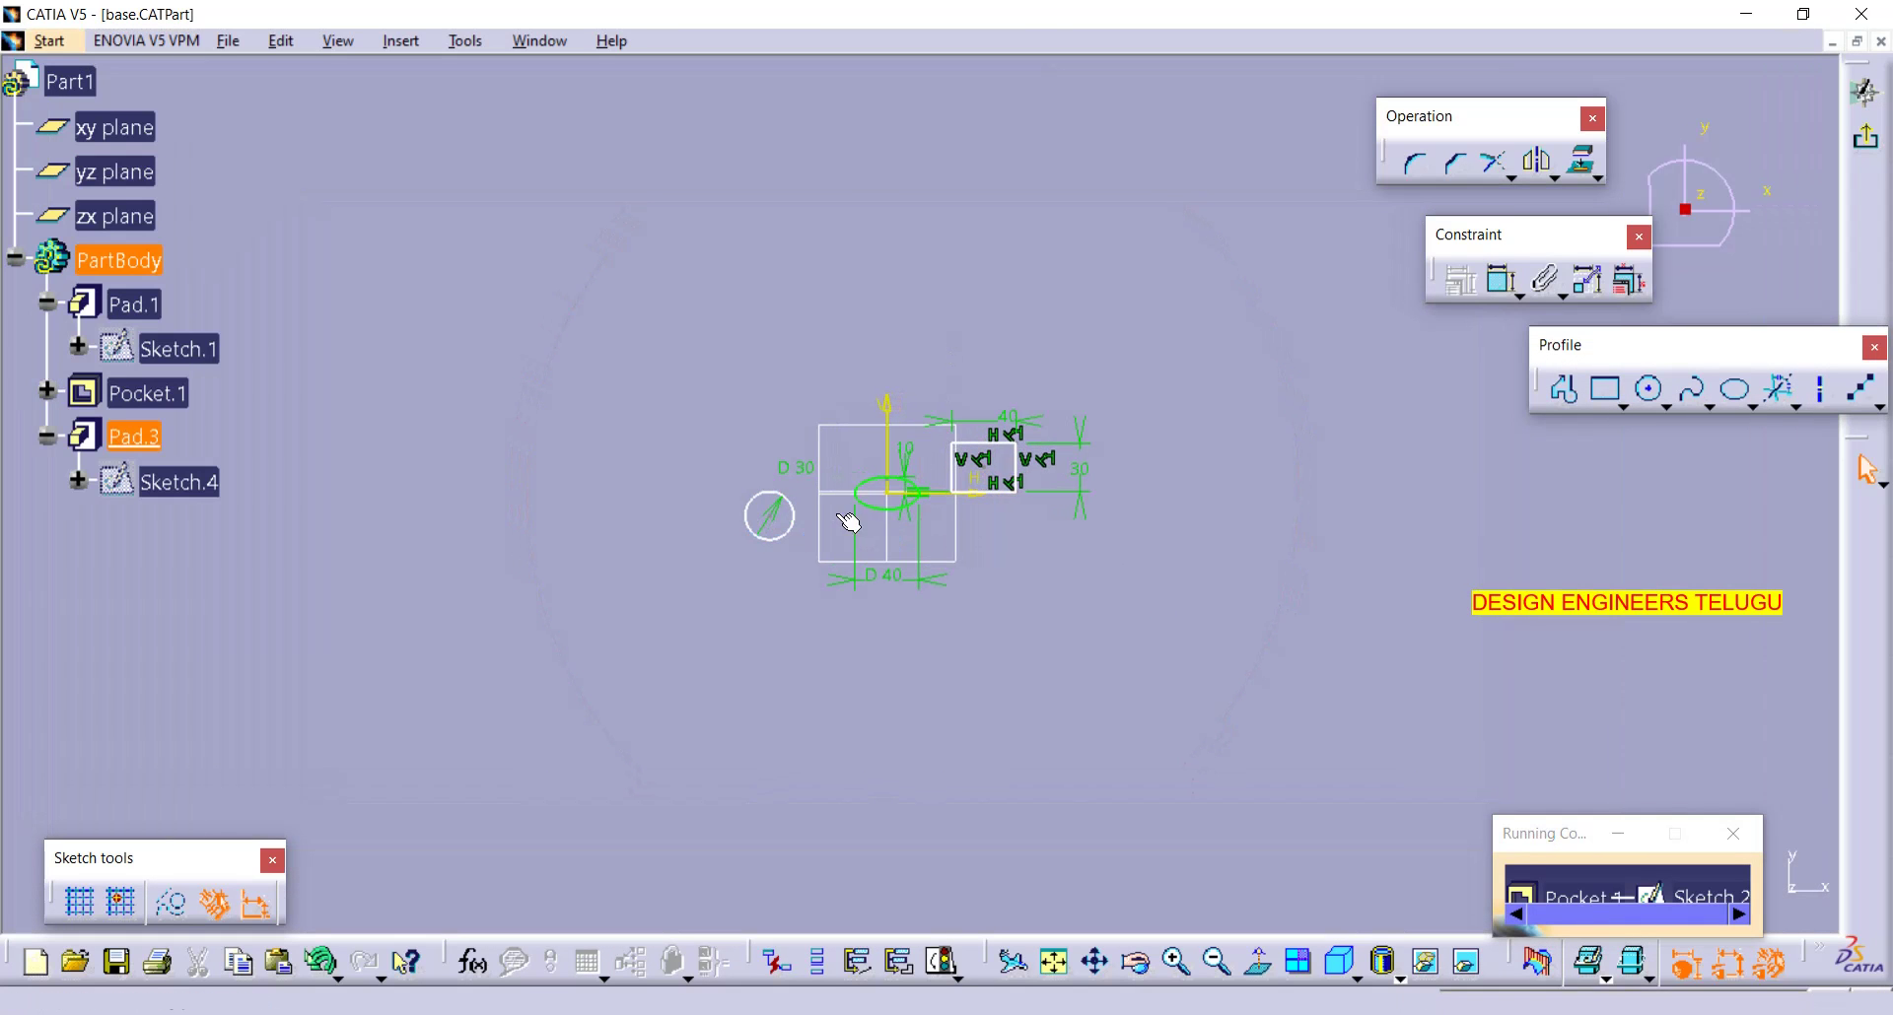
pyautogui.click(881, 480)
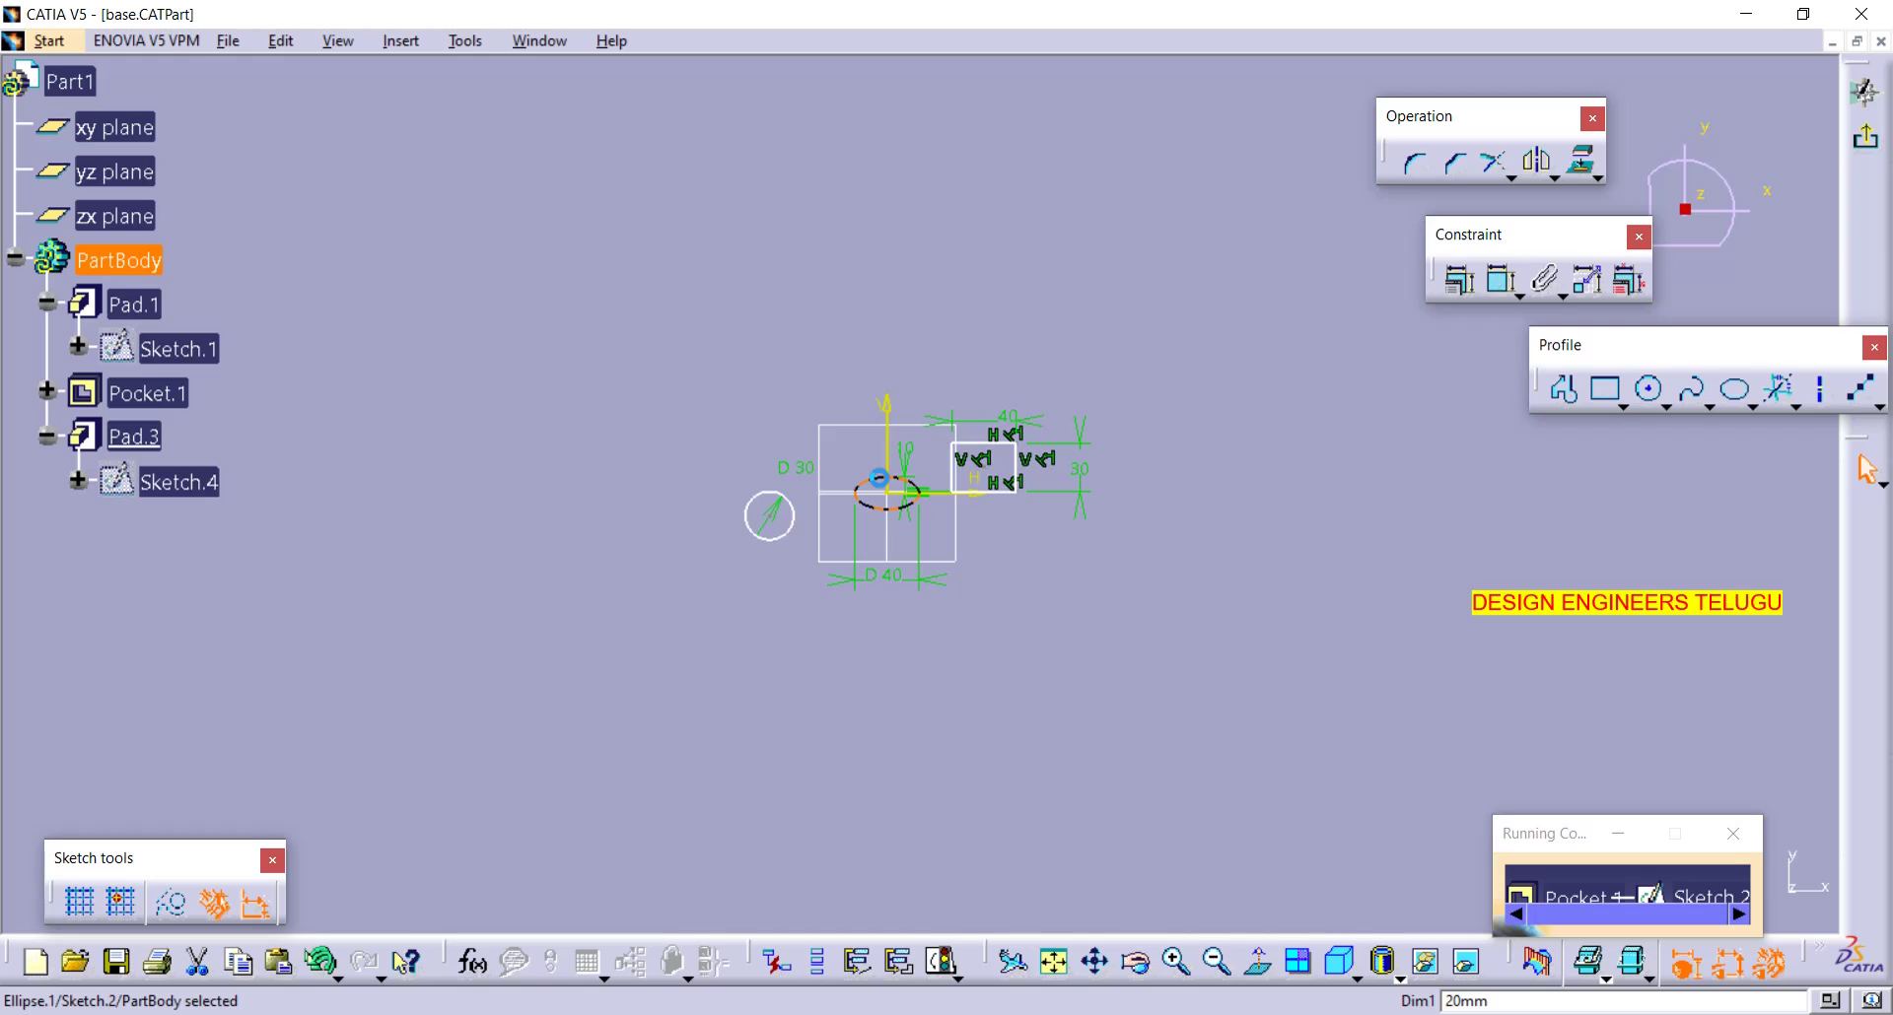
pyautogui.press('Delete')
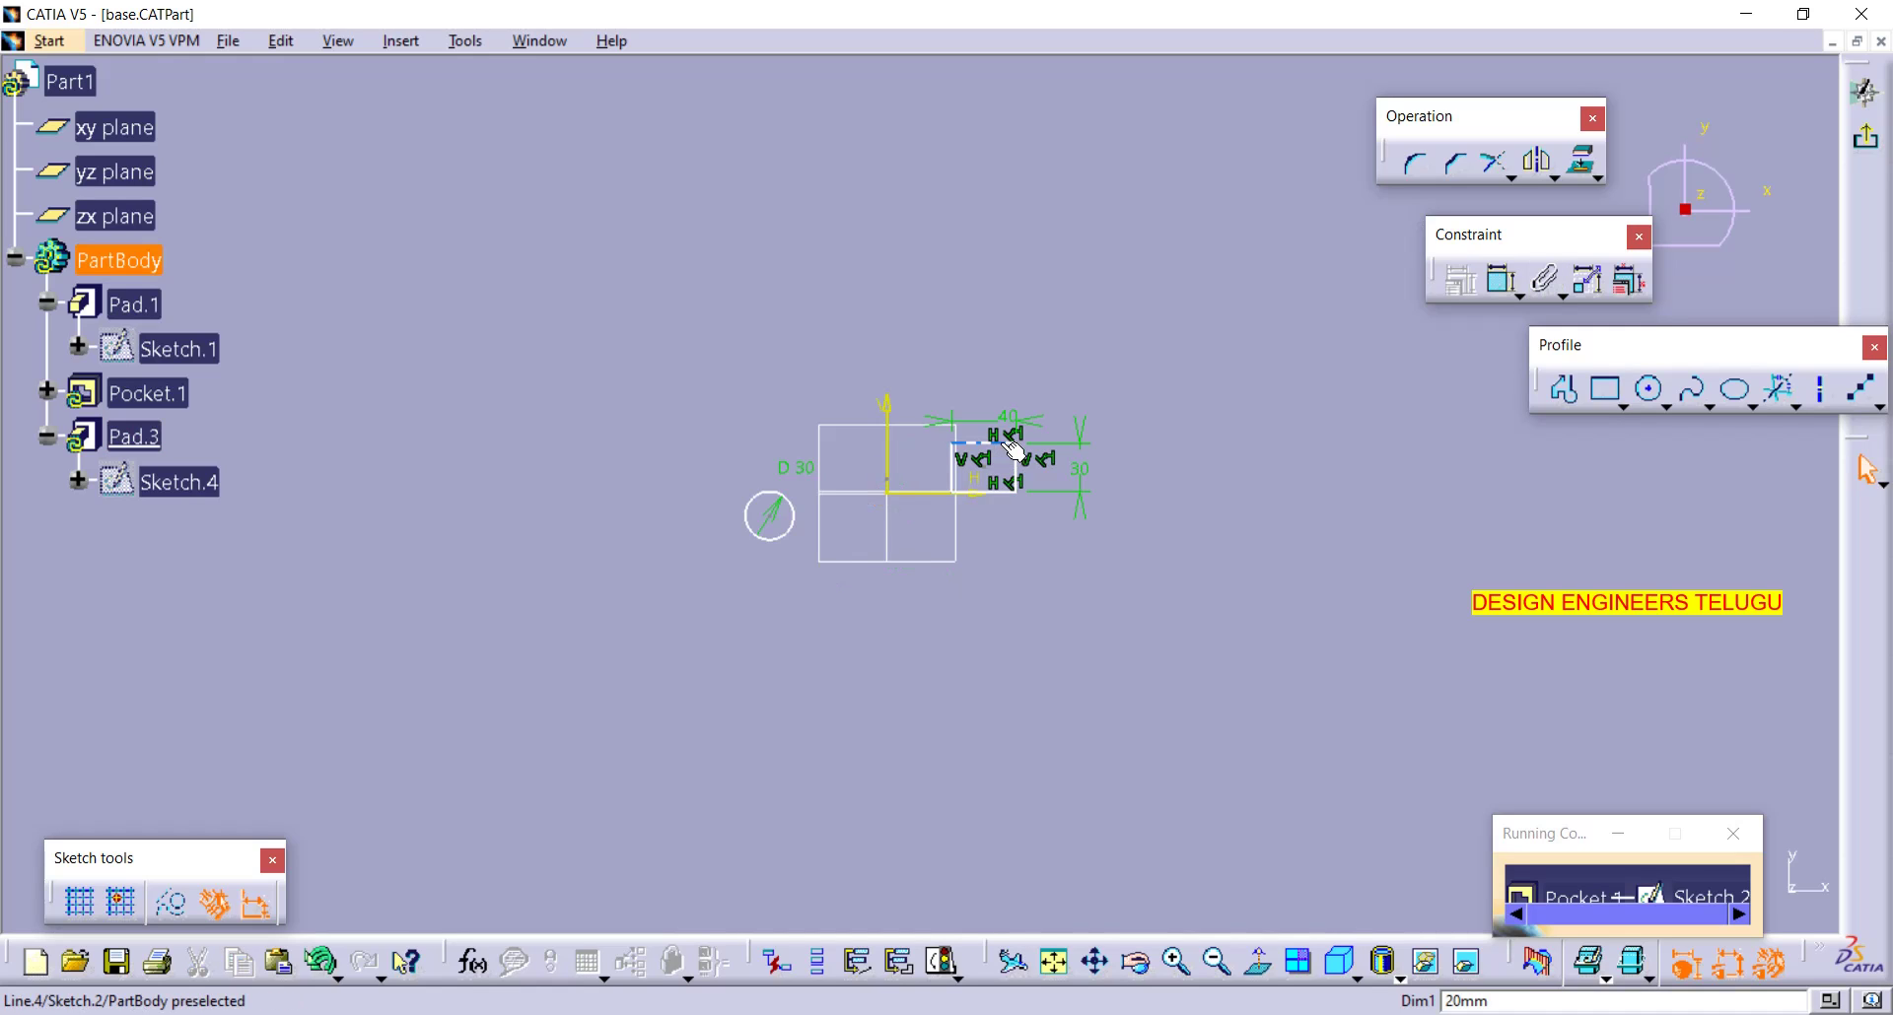
pyautogui.click(1004, 446)
pyautogui.press('Delete')
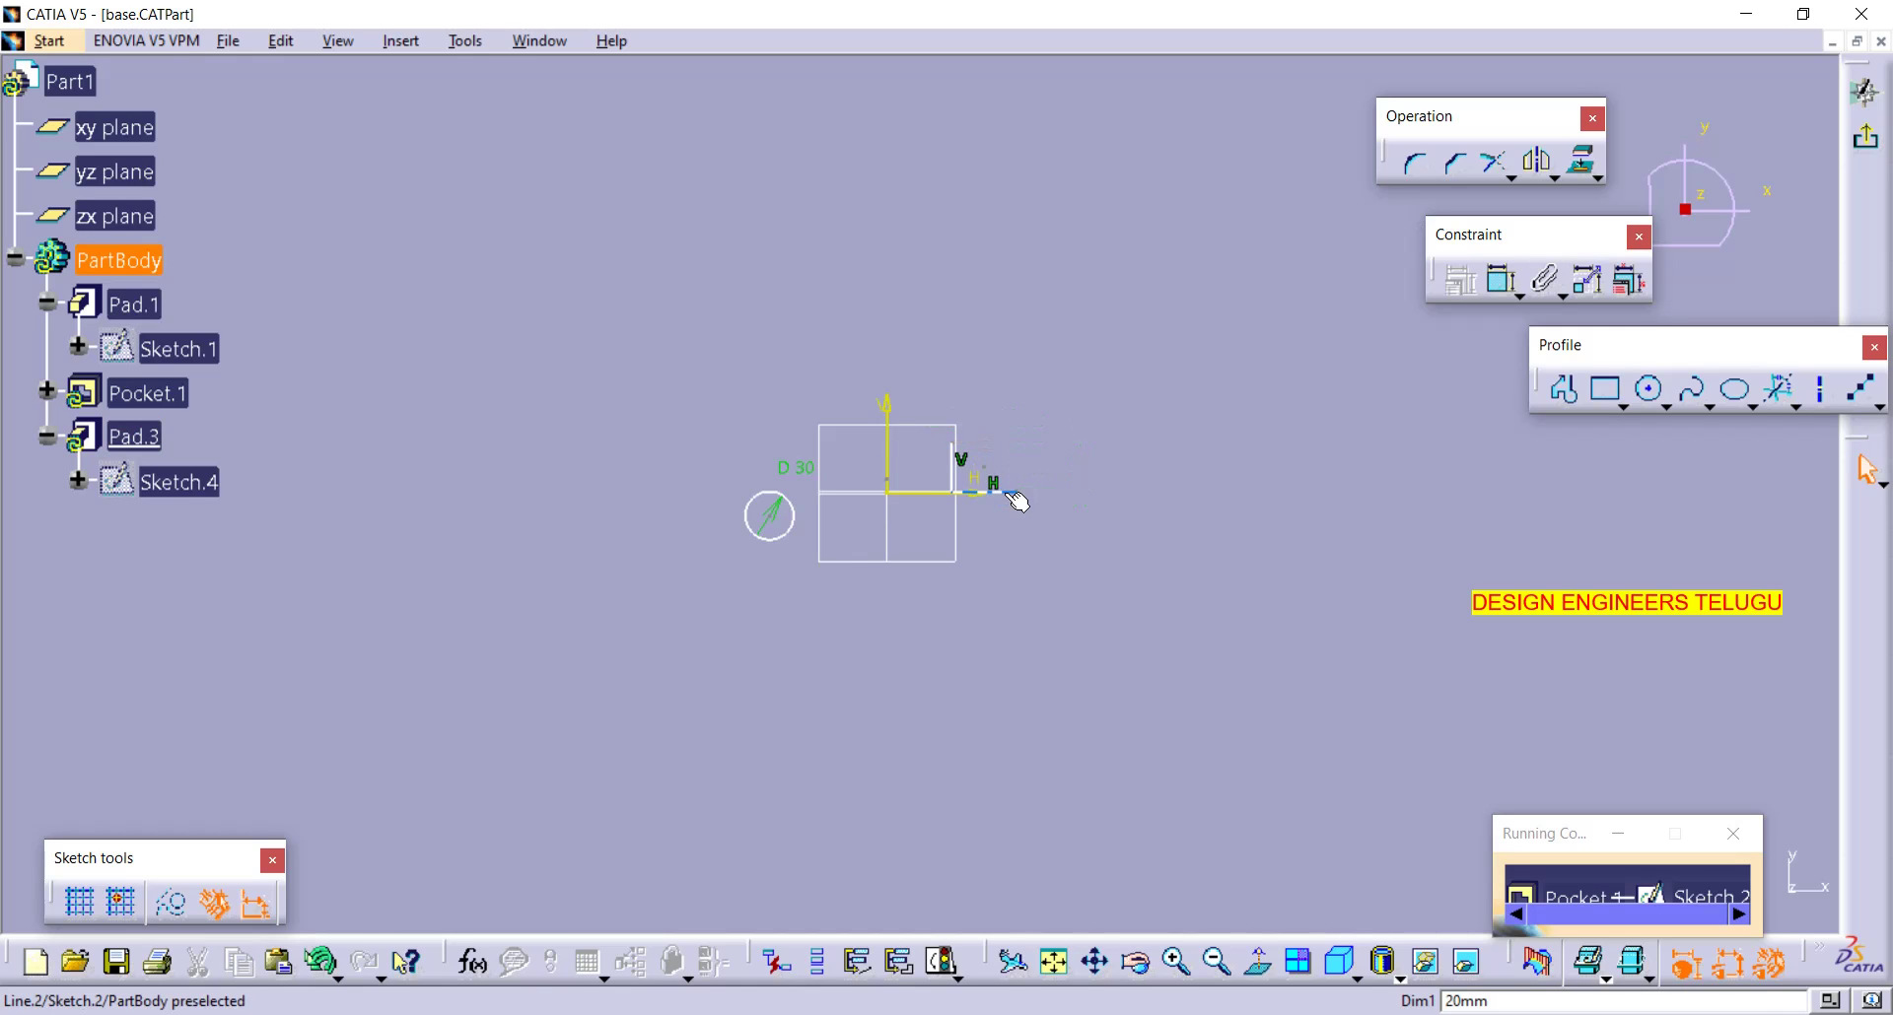
pyautogui.moveTo(1141, 478)
pyautogui.mouseDown(button='middle')
pyautogui.moveTo(1162, 677)
pyautogui.moveTo(1310, 684)
pyautogui.mouseUp(button='middle')
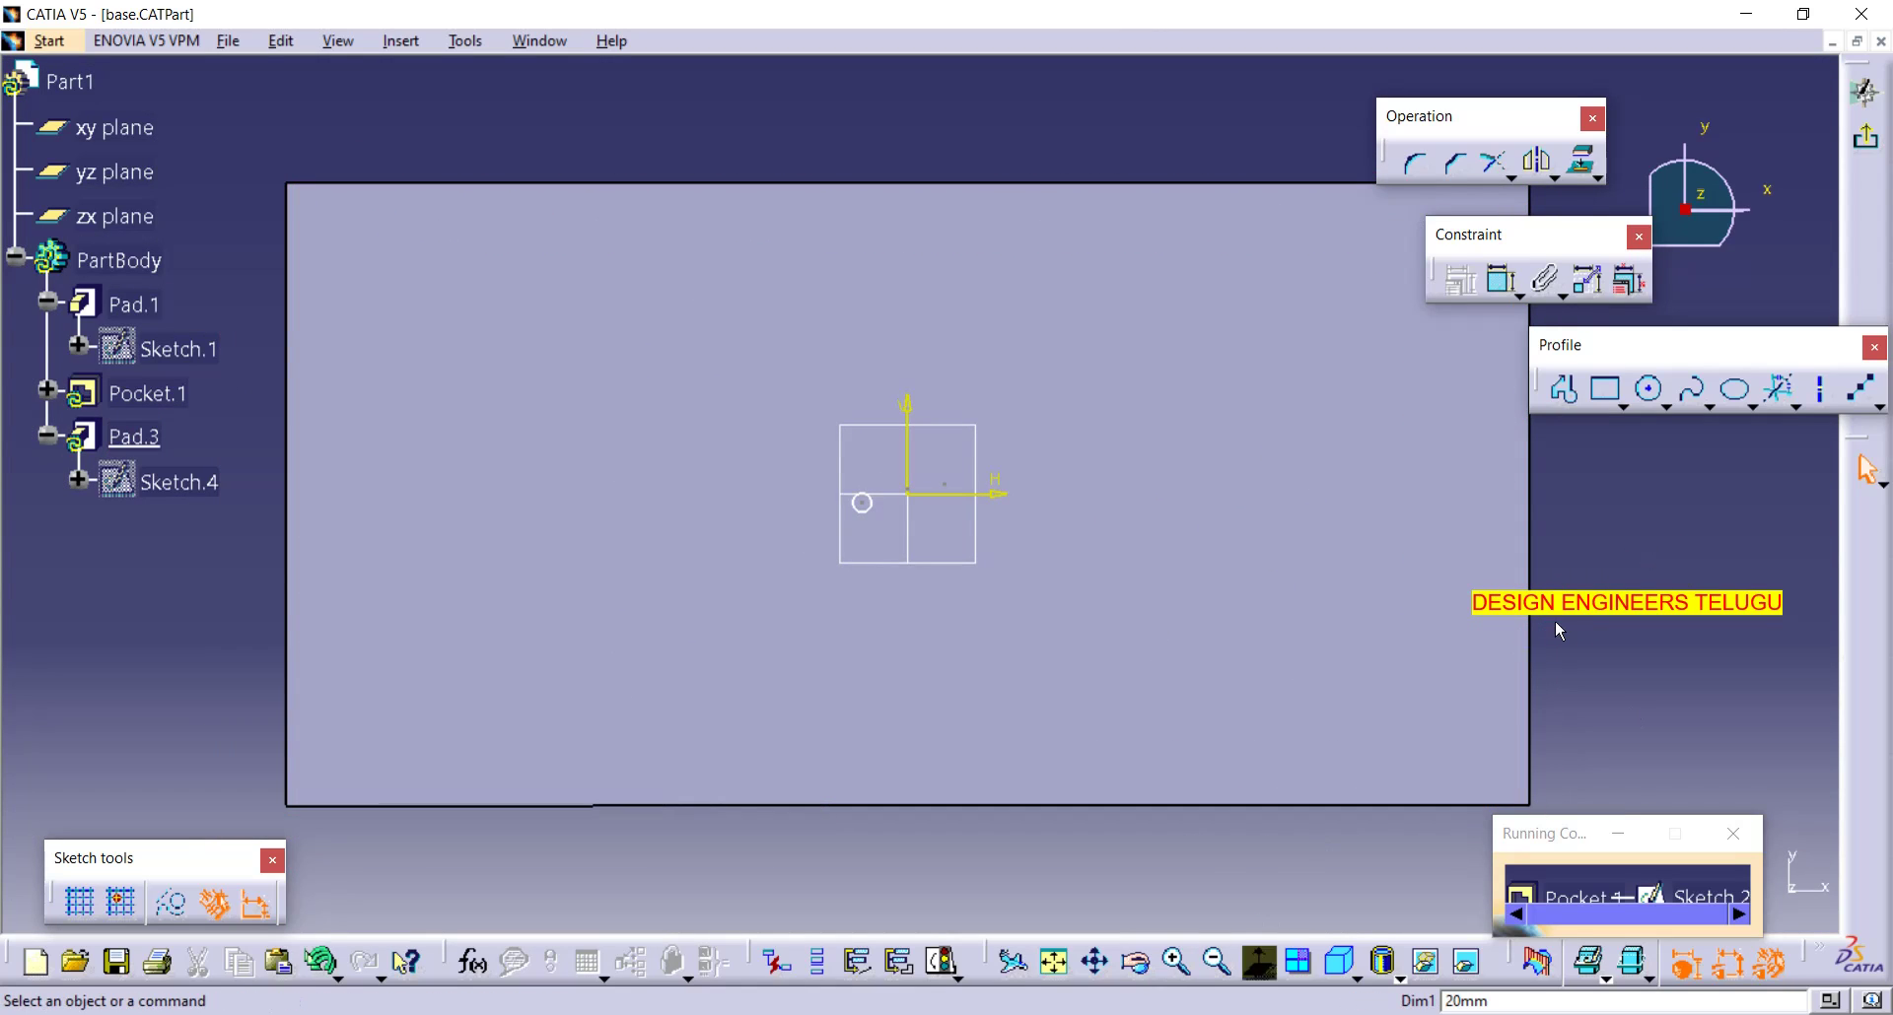
pyautogui.click(1502, 280)
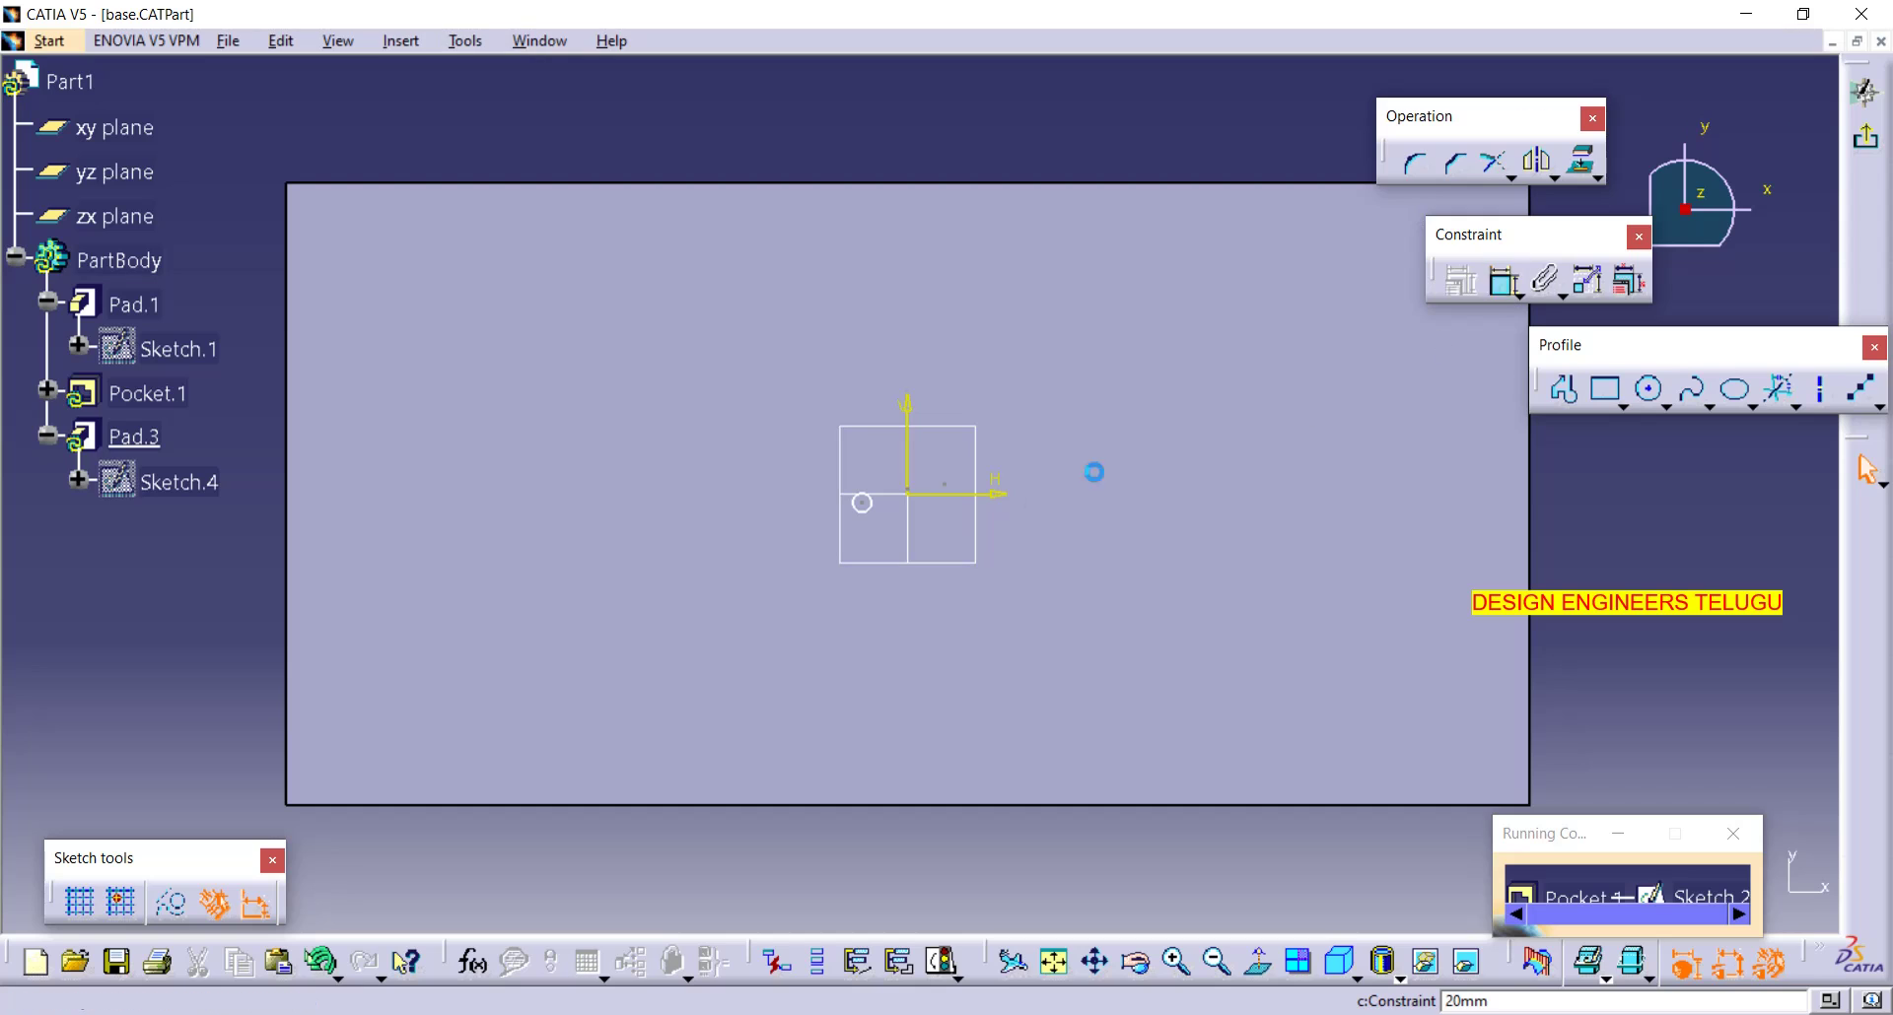
pyautogui.click(1863, 90)
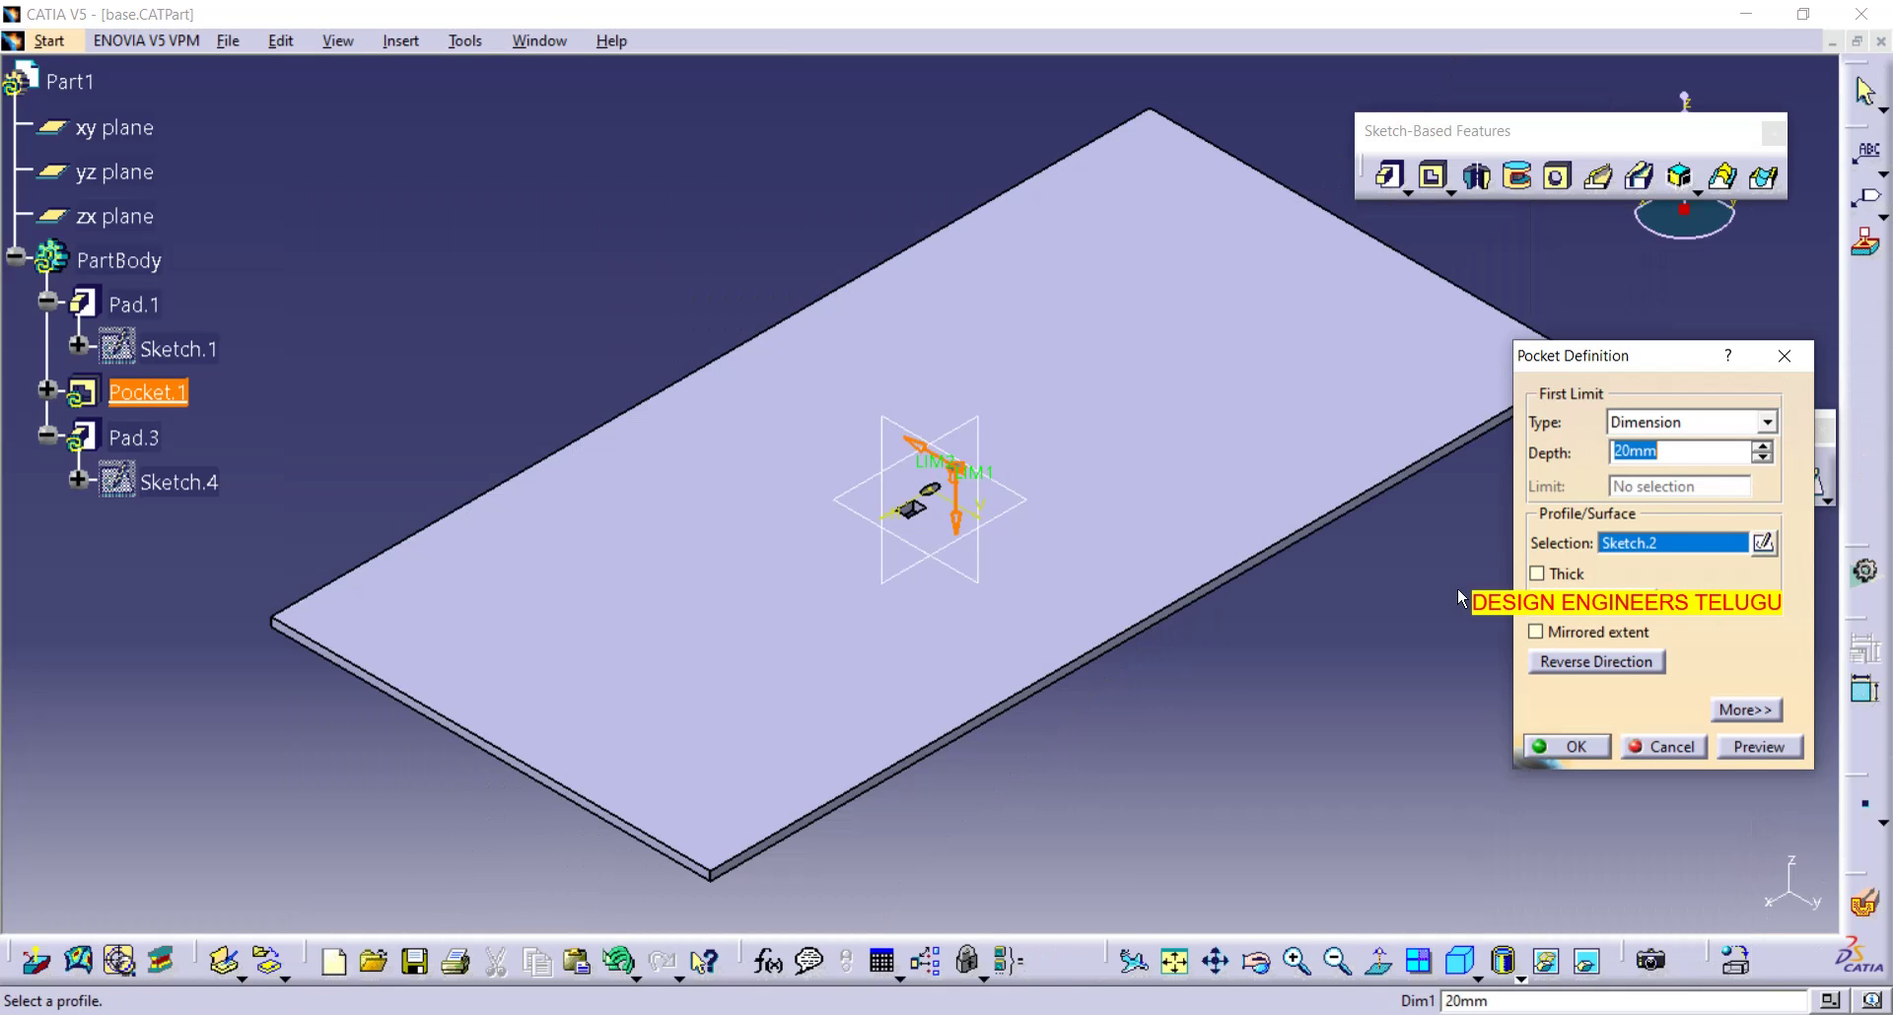
pyautogui.click(1569, 747)
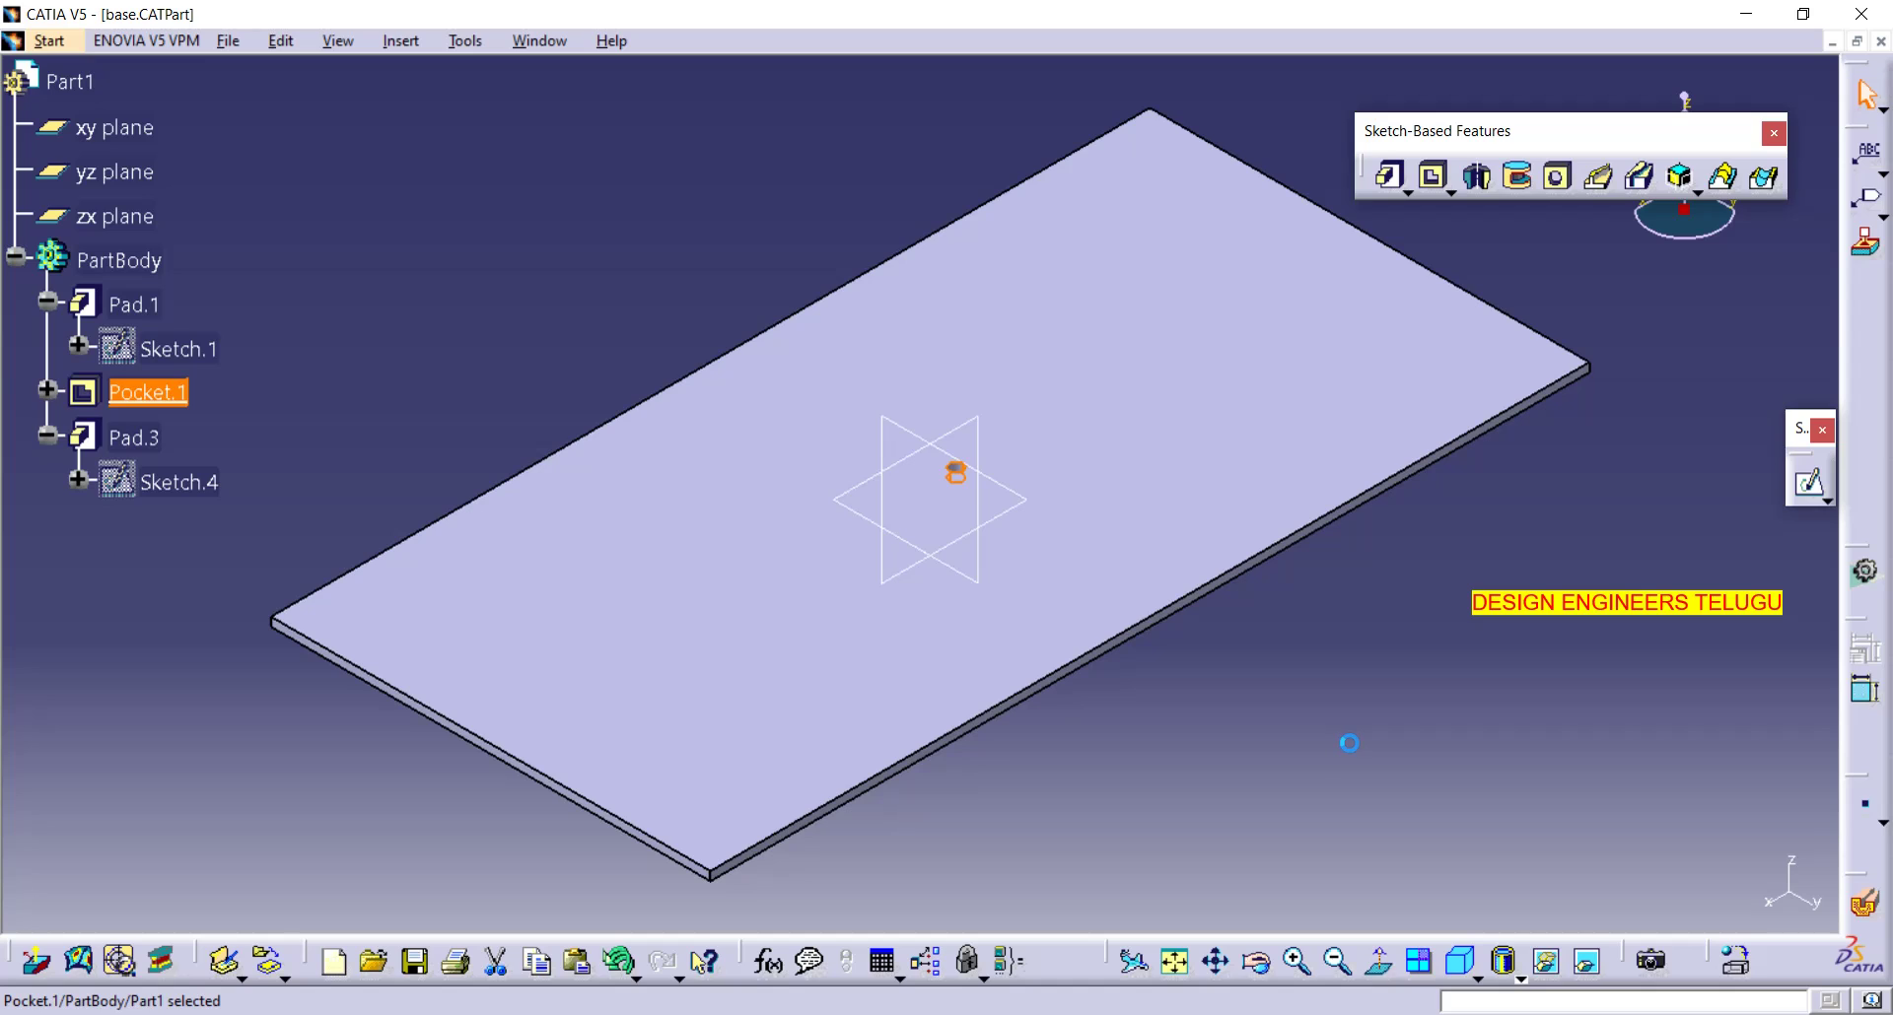
# - Delete Pad.3 from the base part's PartBody
pyautogui.click(136, 438)
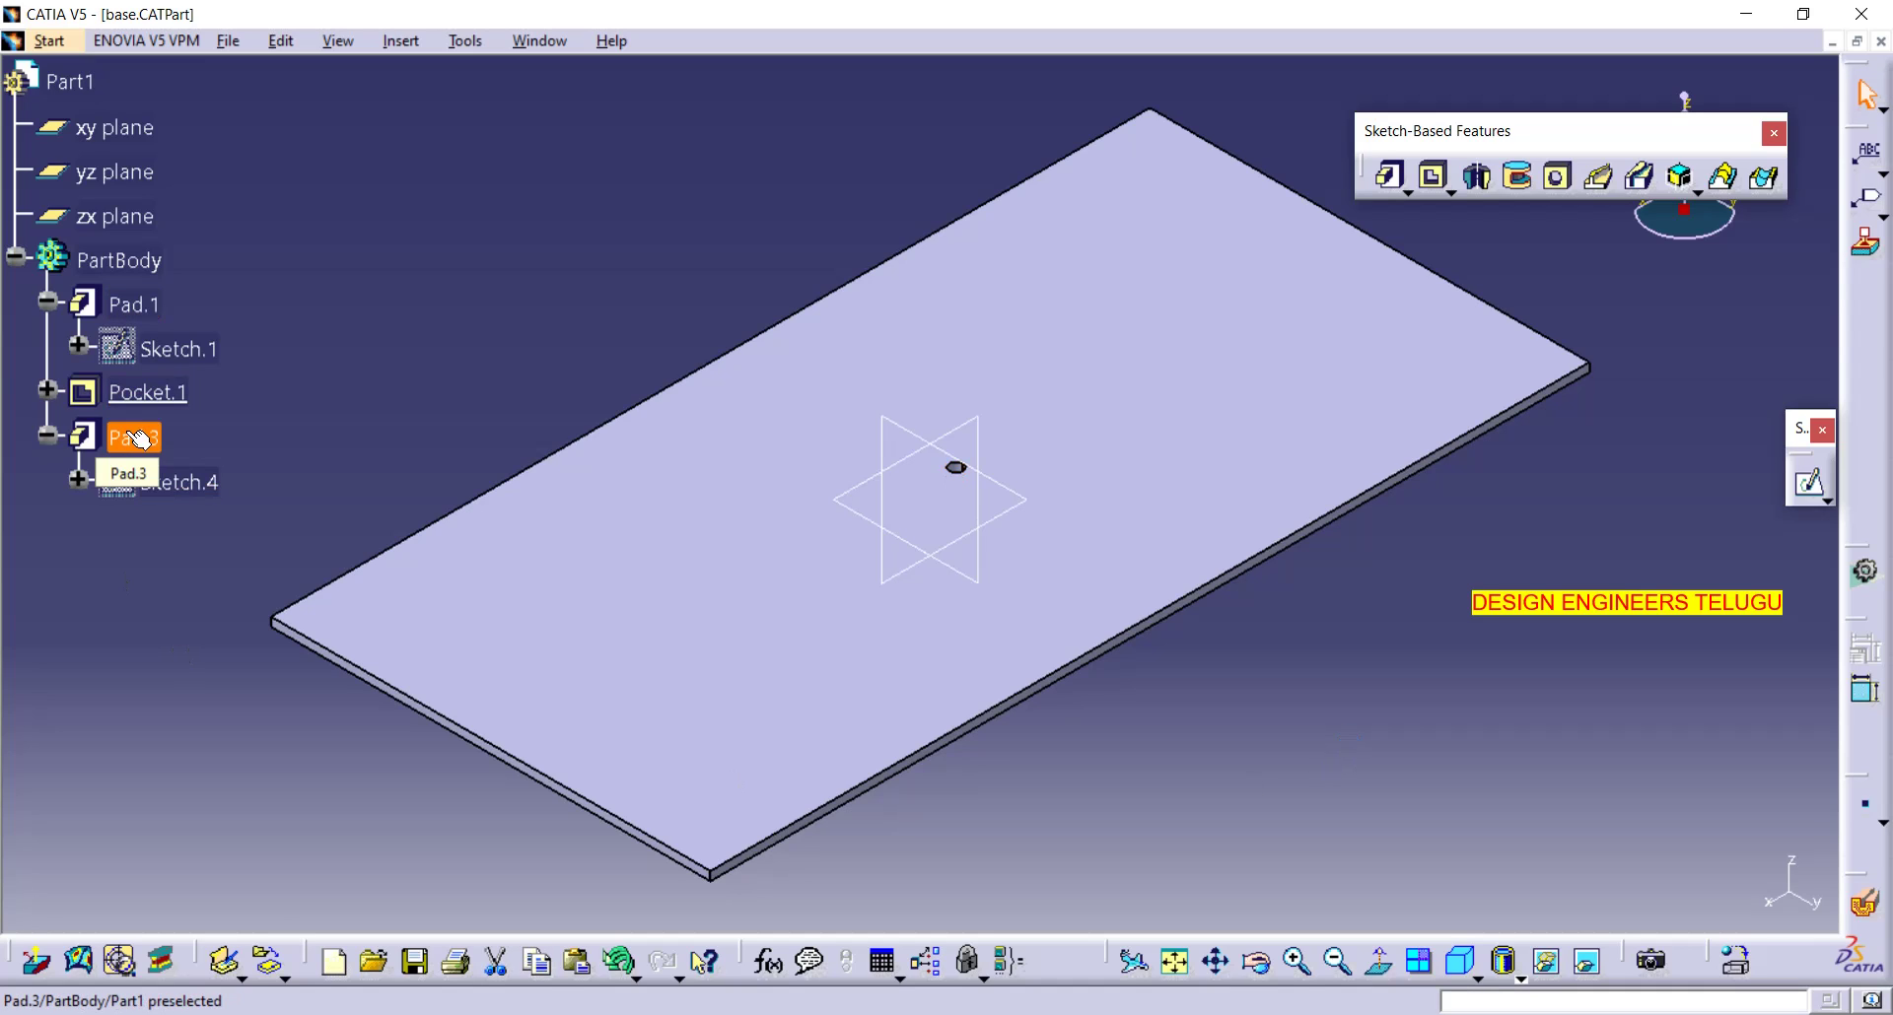
pyautogui.rightClick(138, 438)
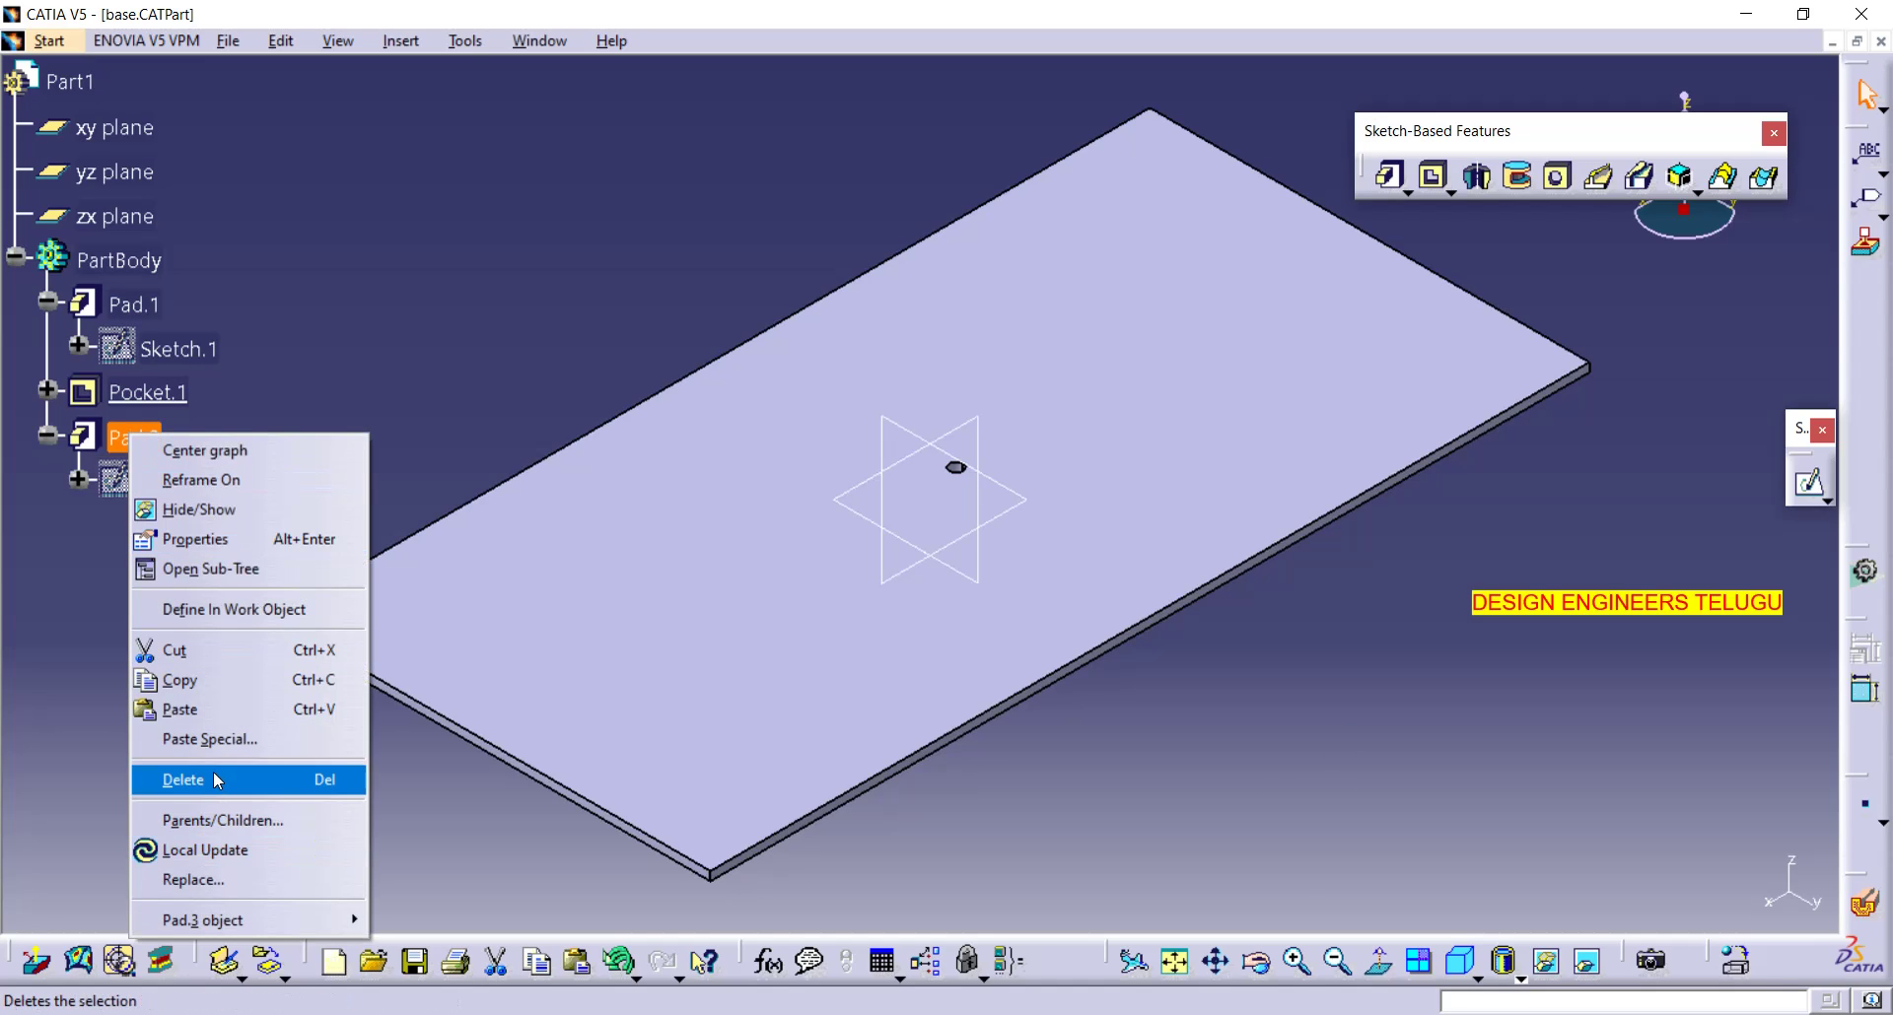
pyautogui.click(246, 768)
pyautogui.click(1684, 890)
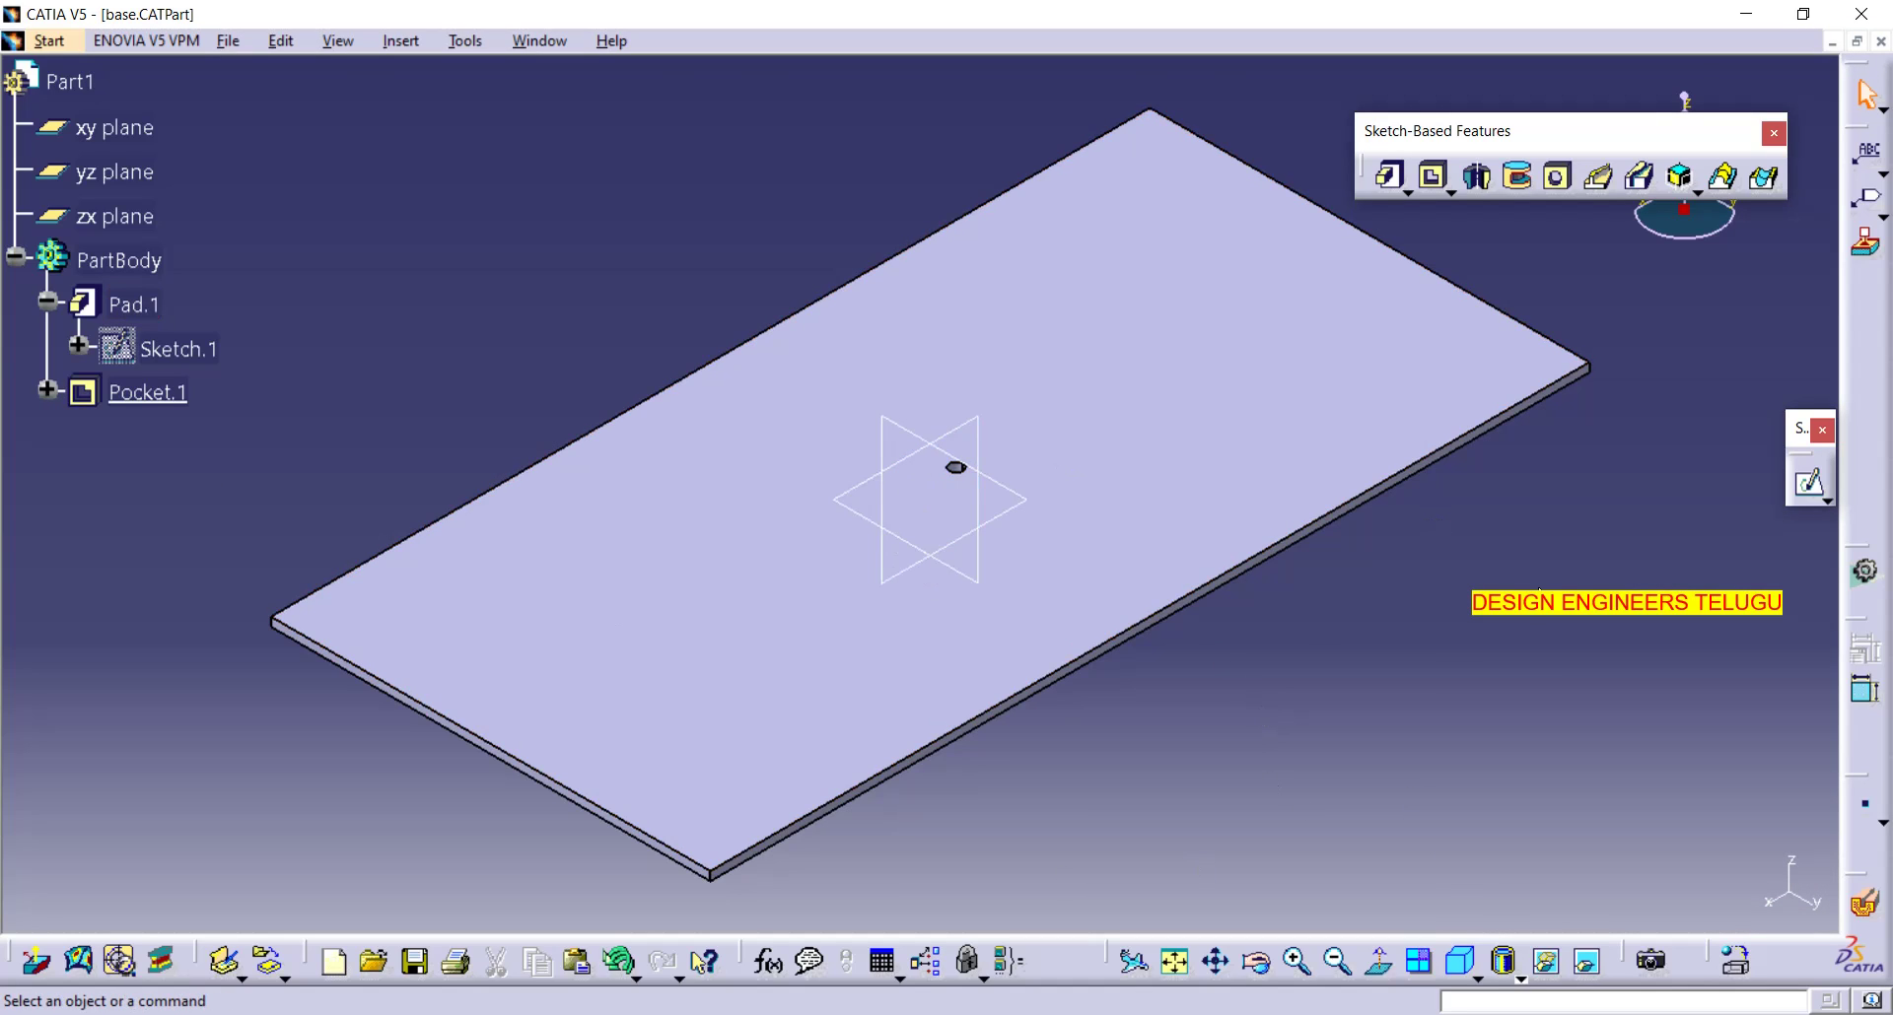
# - Start a Rectangular Pattern and choose the round hole Pocket.1 as the object to pattern
pyautogui.click(460, 43)
pyautogui.moveTo(401, 40)
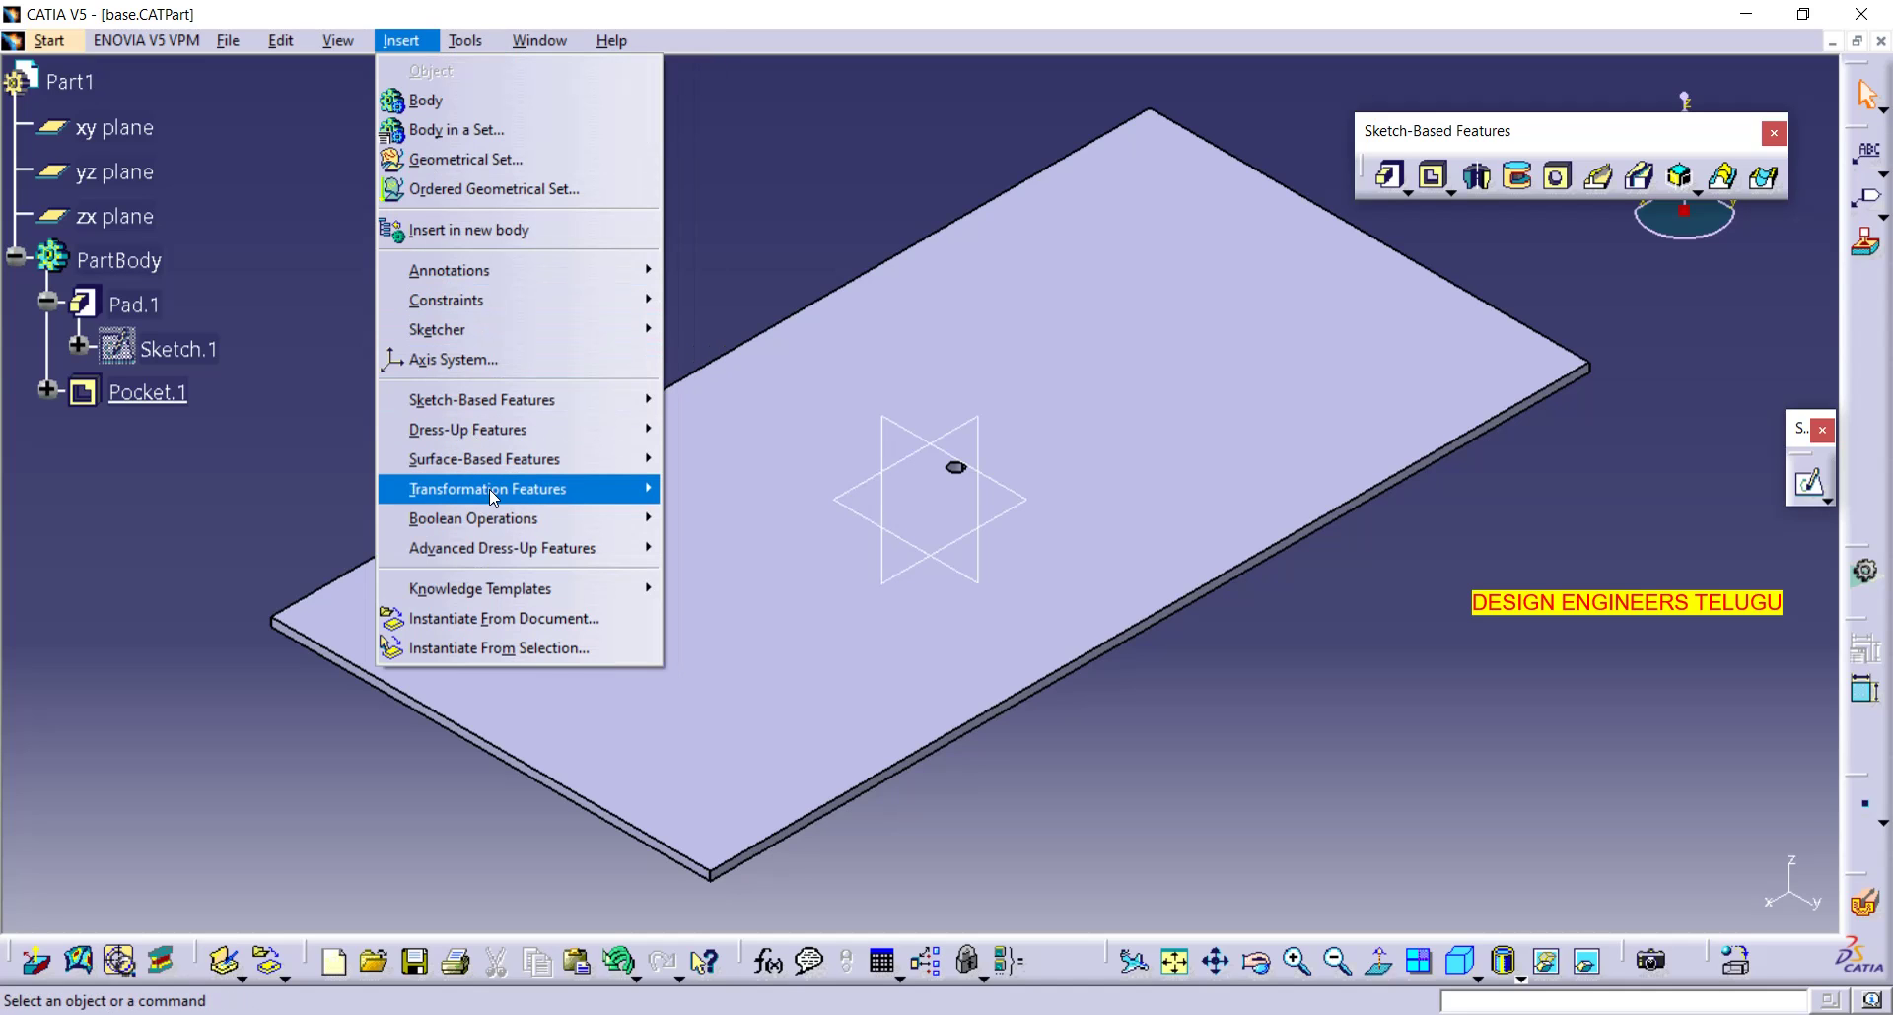
pyautogui.moveTo(492, 497)
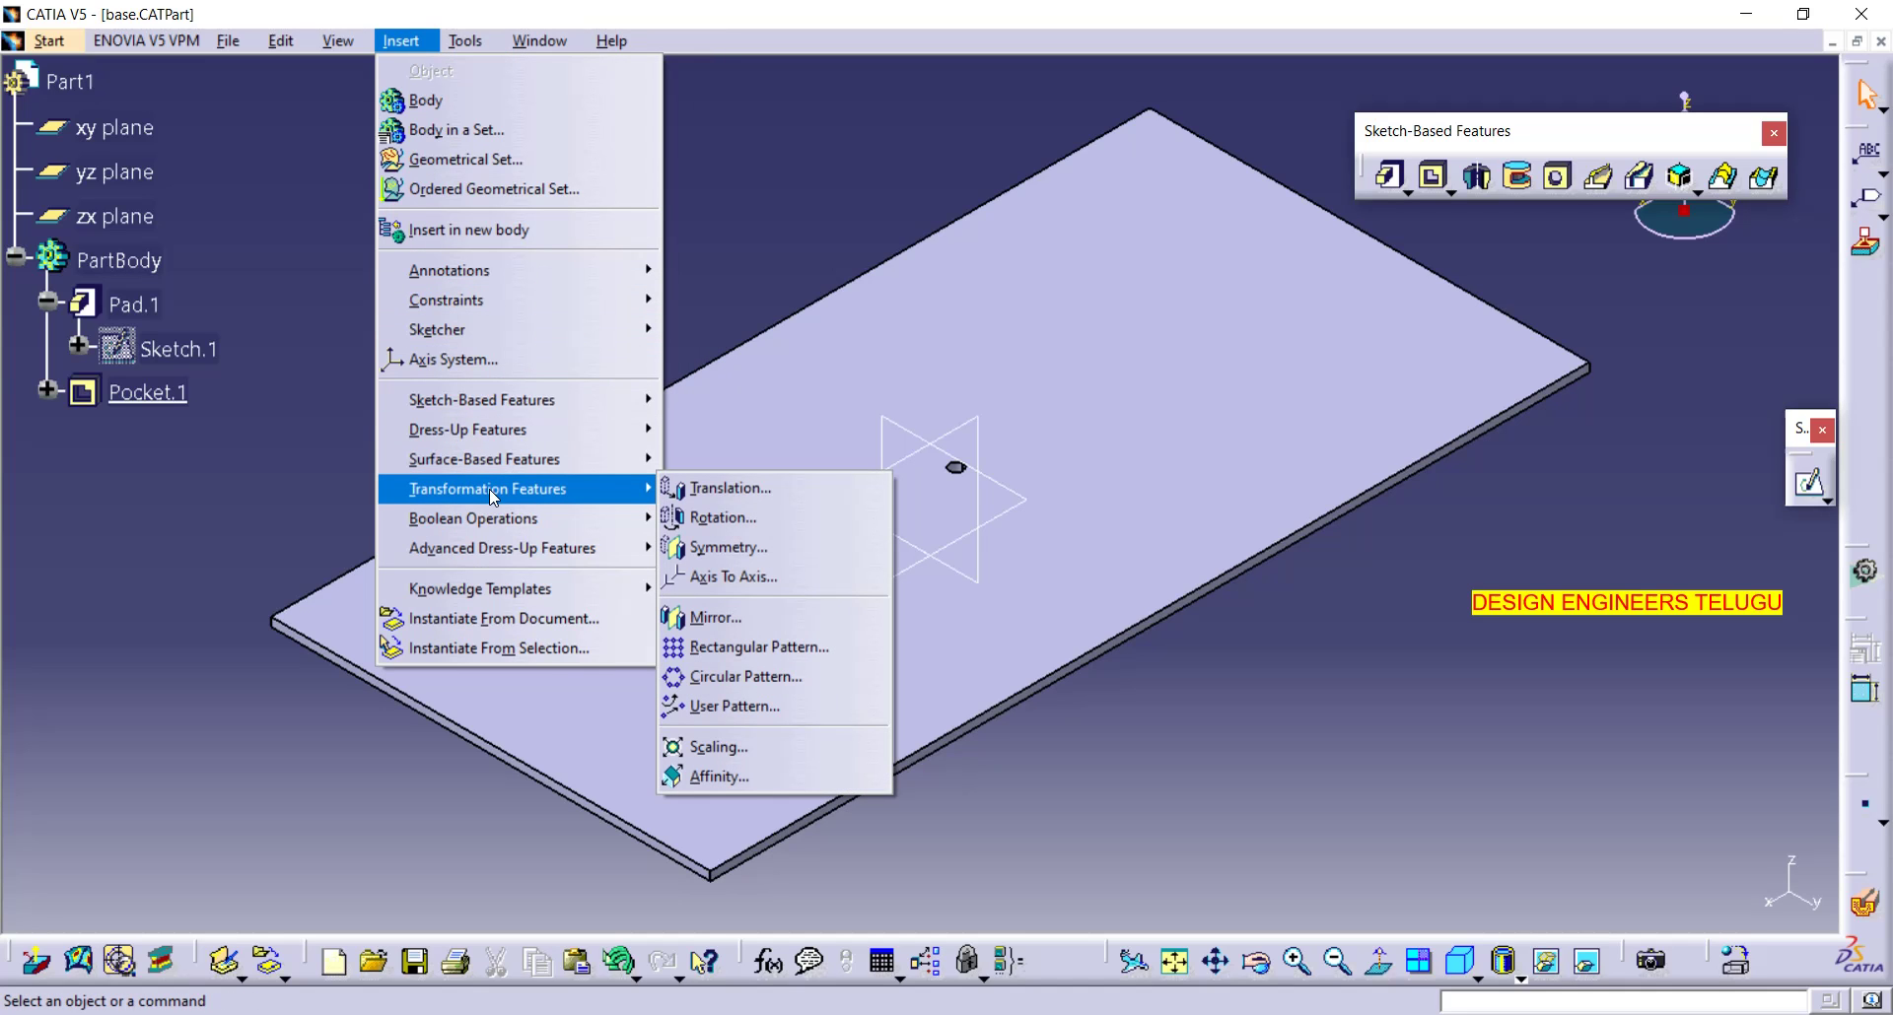
pyautogui.click(759, 647)
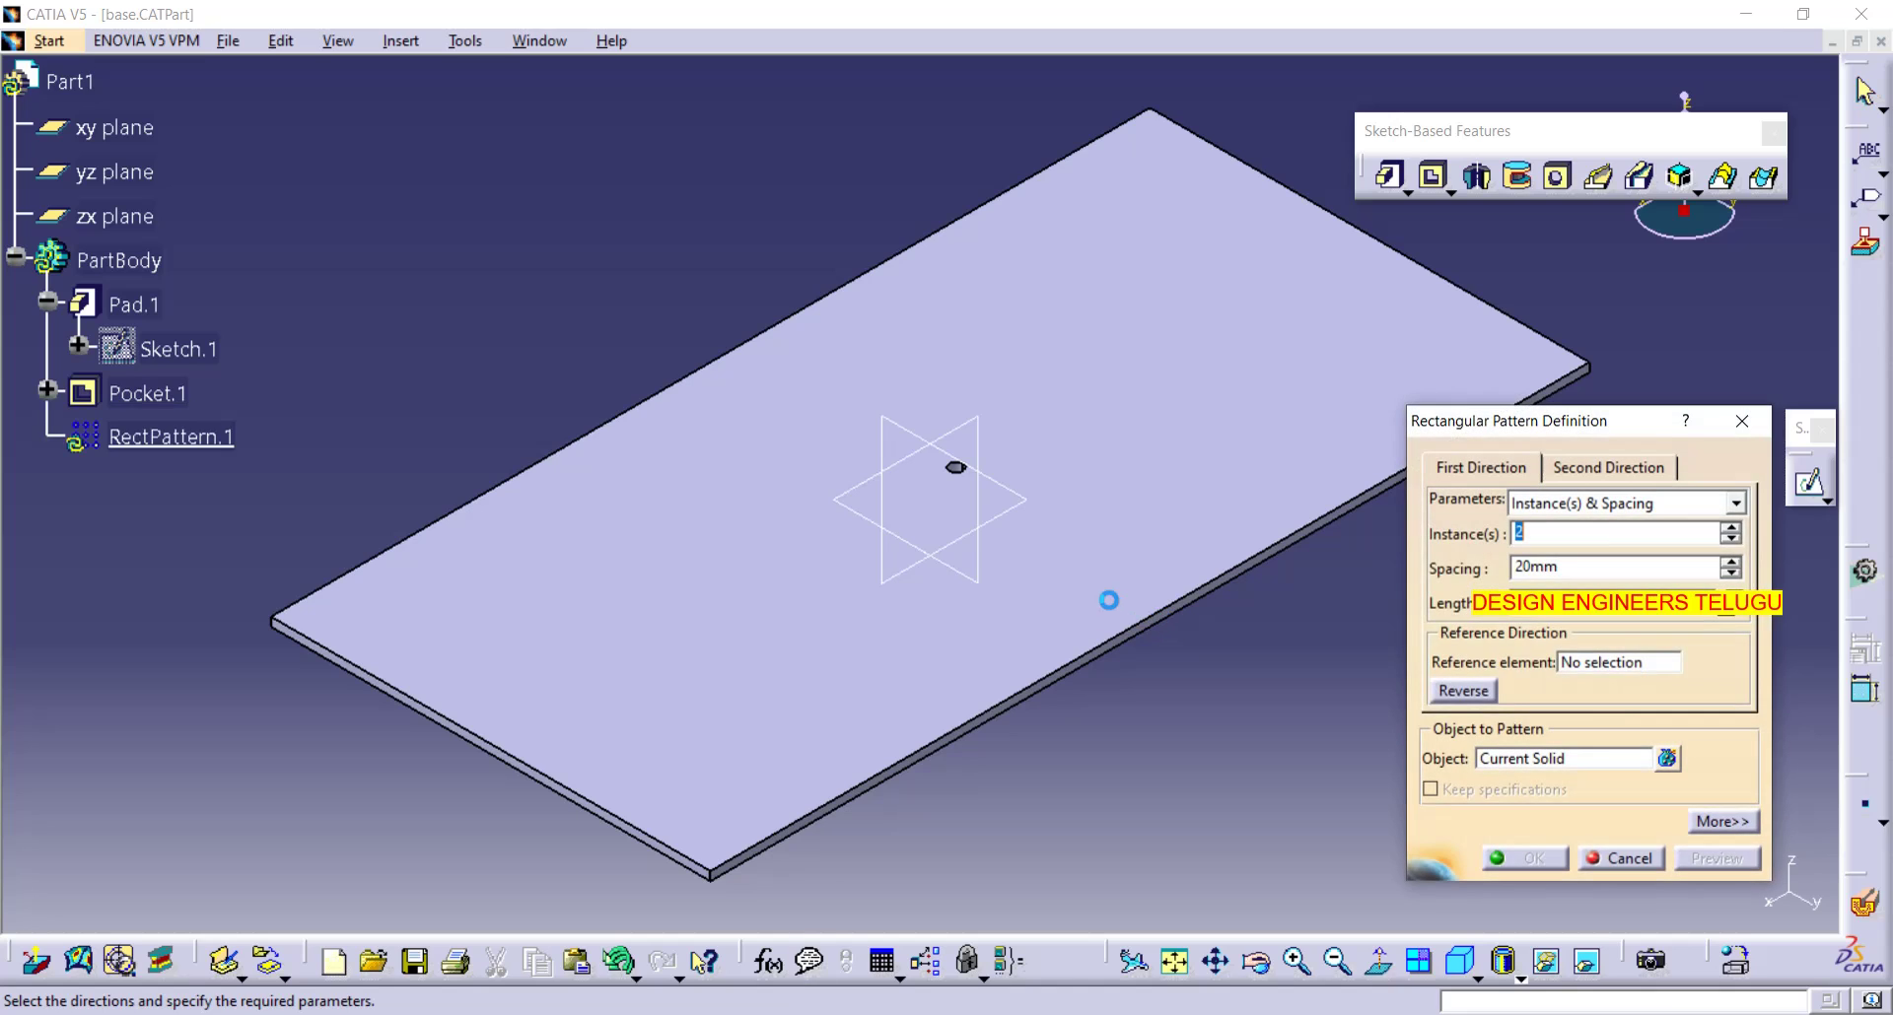
pyautogui.moveTo(993, 491)
pyautogui.keyDown('ctrl'); pyautogui.mouseDown(button='middle')
pyautogui.moveTo(954, 466)
pyautogui.moveTo(1004, 272)
pyautogui.mouseUp(button='middle'); pyautogui.keyUp('ctrl')
pyautogui.click(1551, 758)
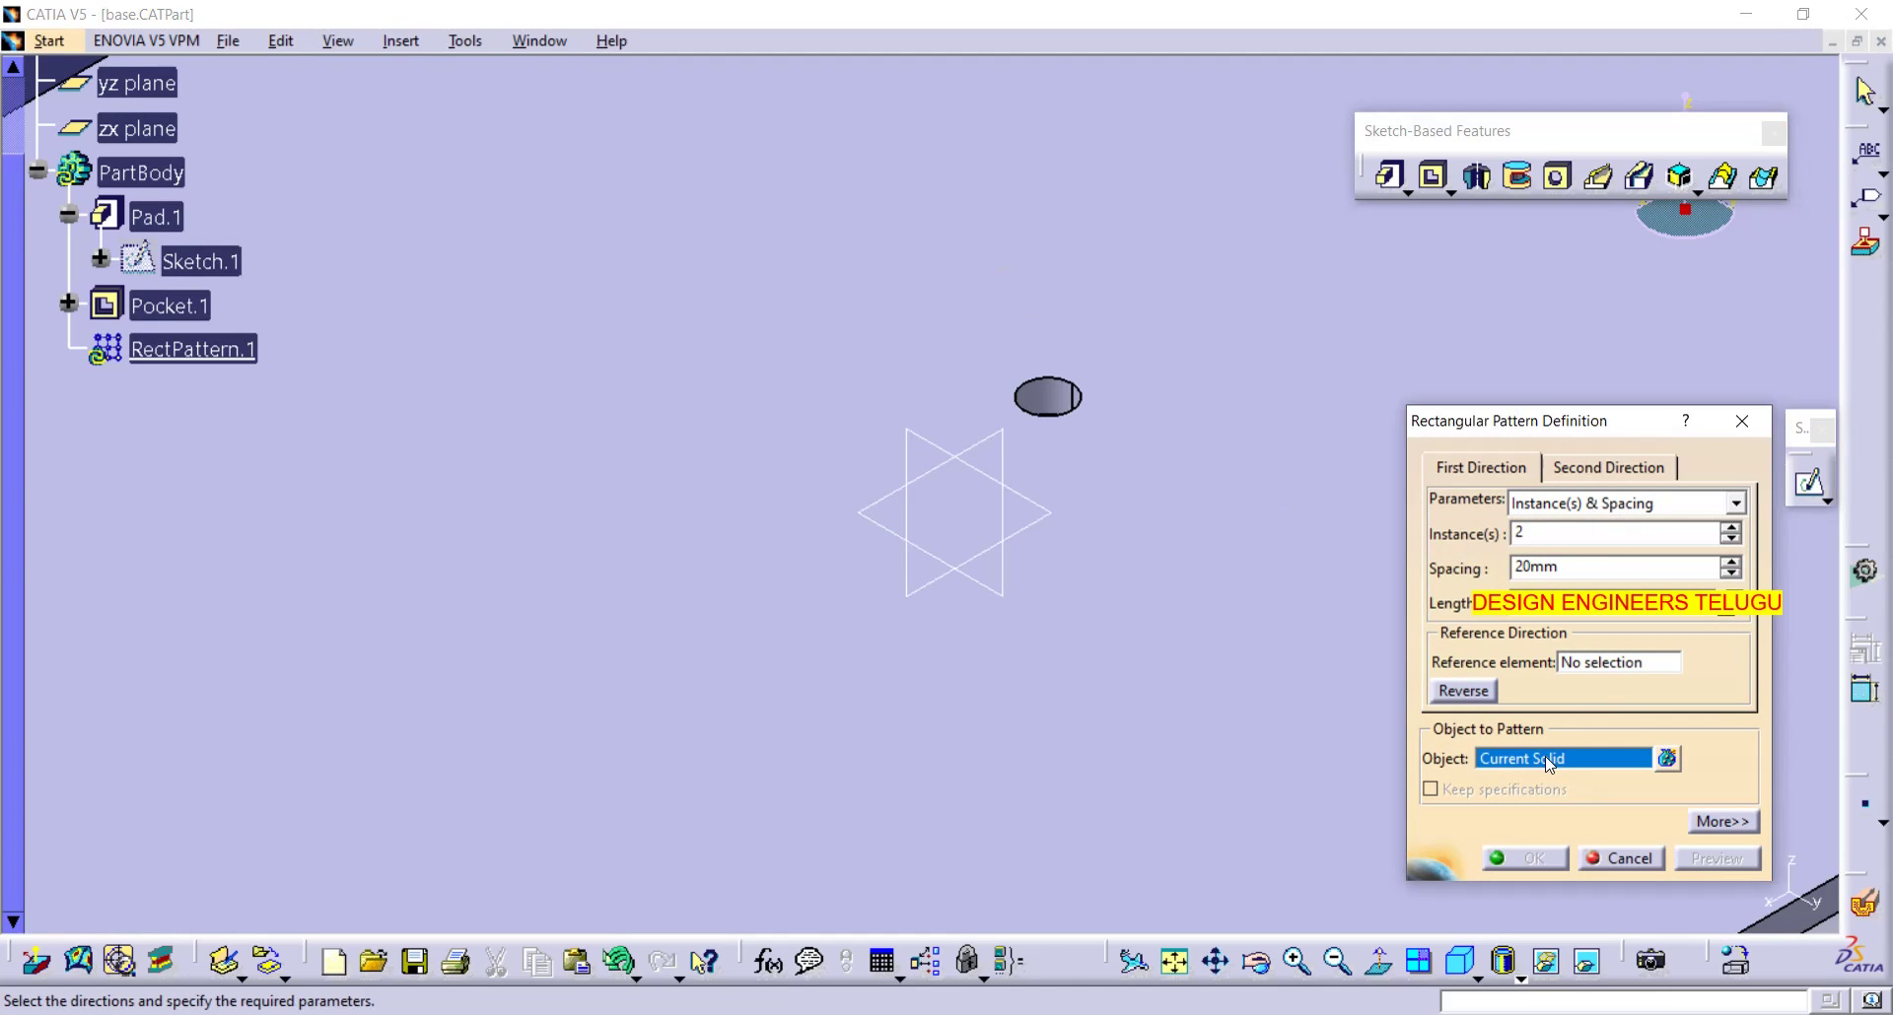
pyautogui.click(1048, 395)
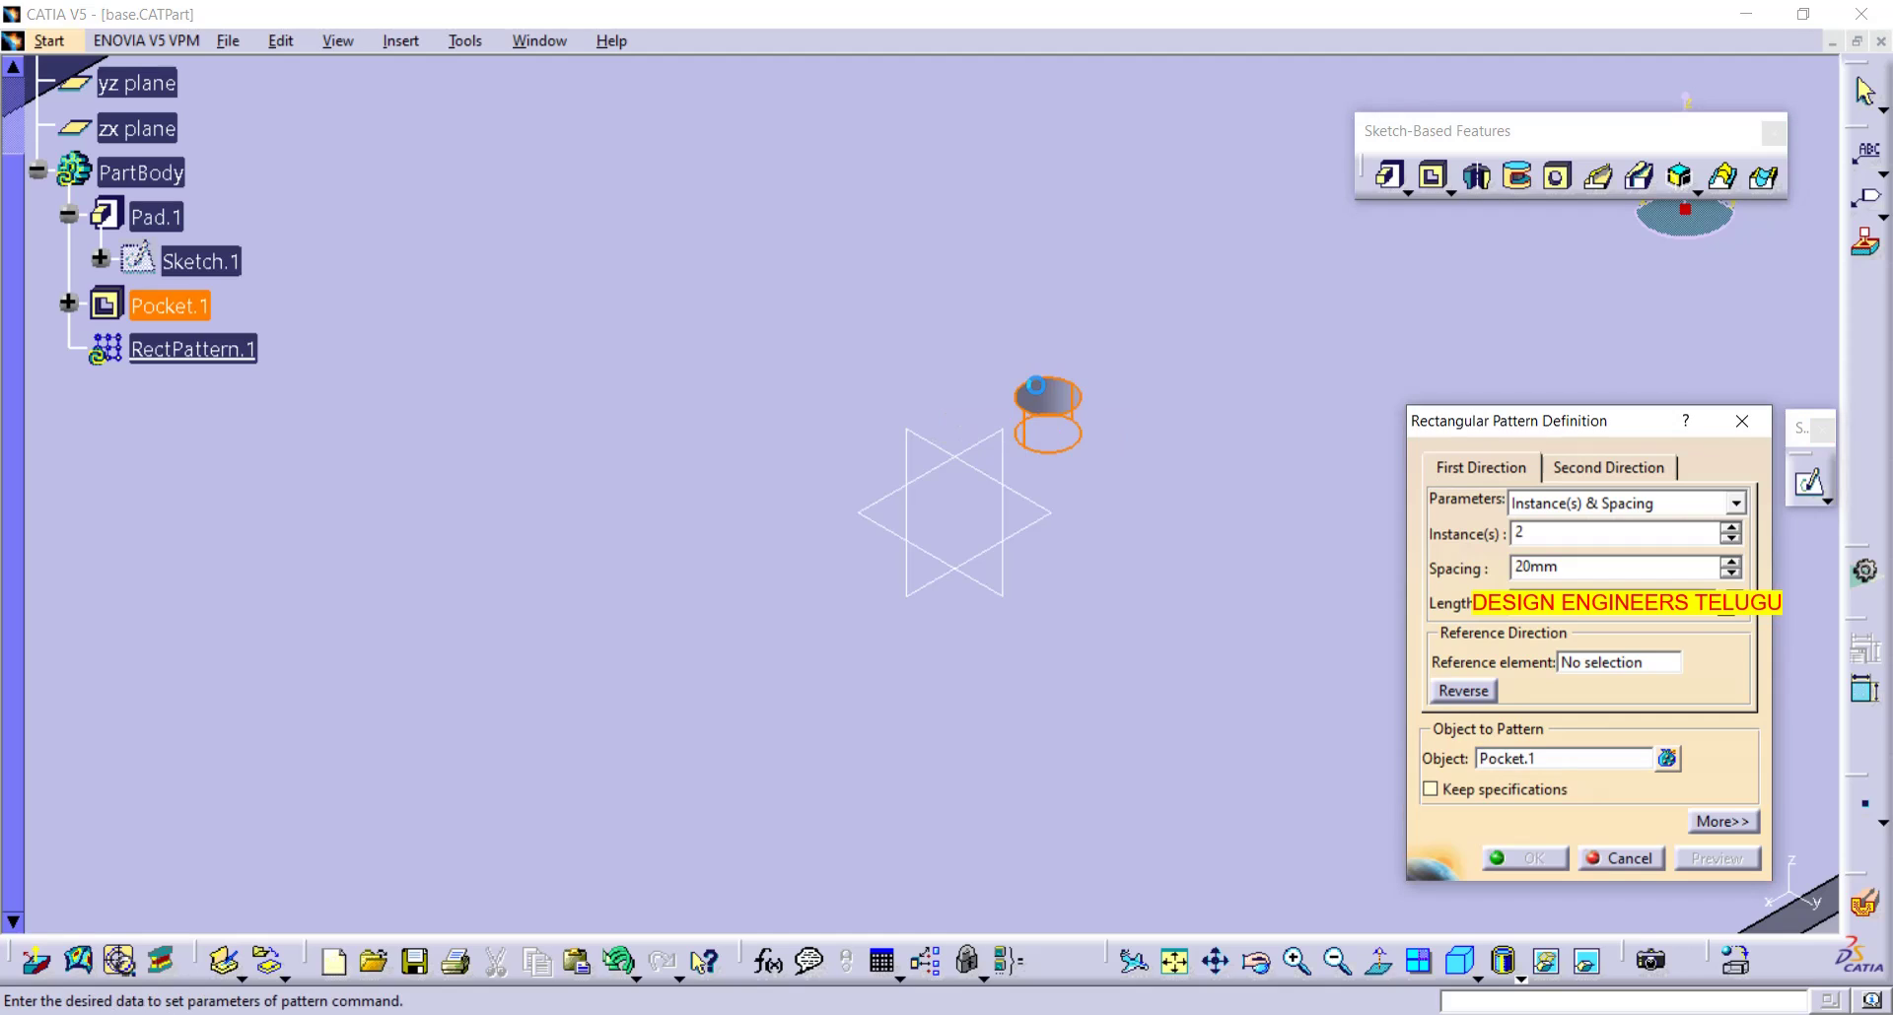
# - Try the zx plane and the xy plane as the reference element for the pattern's first direction
pyautogui.click(1612, 661)
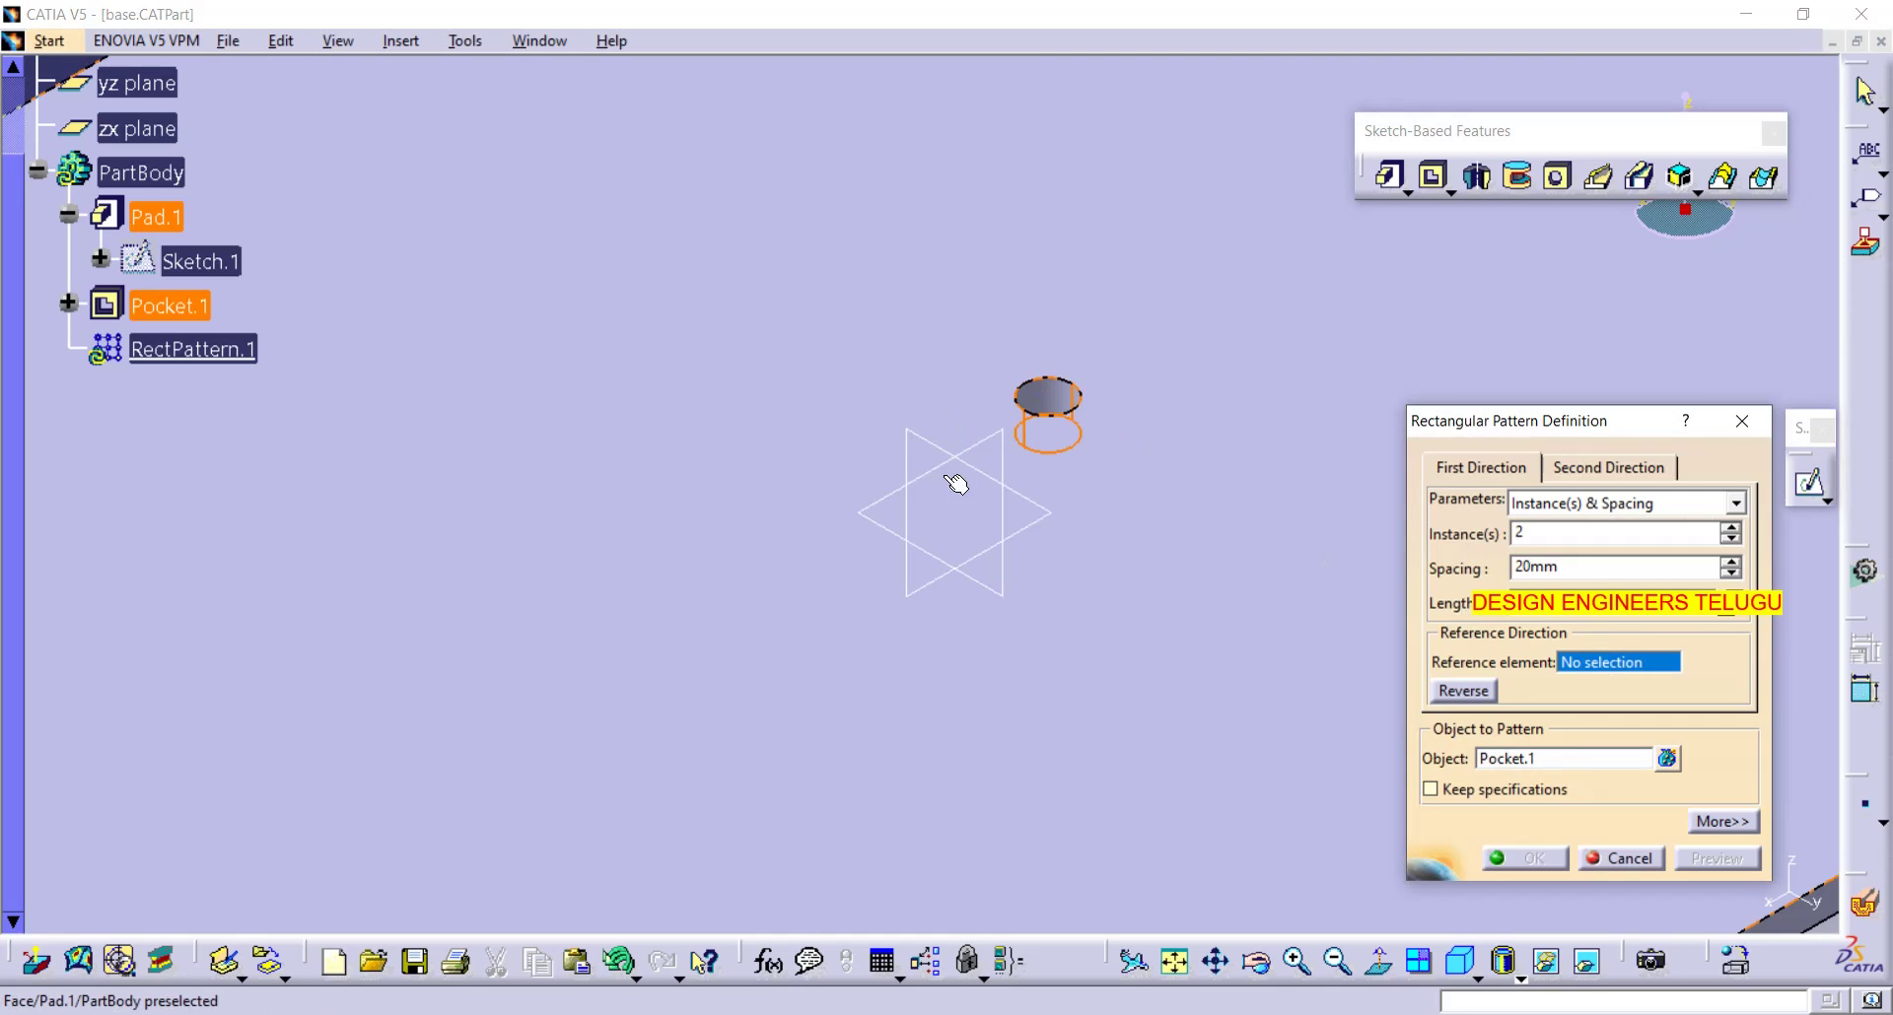
pyautogui.click(976, 441)
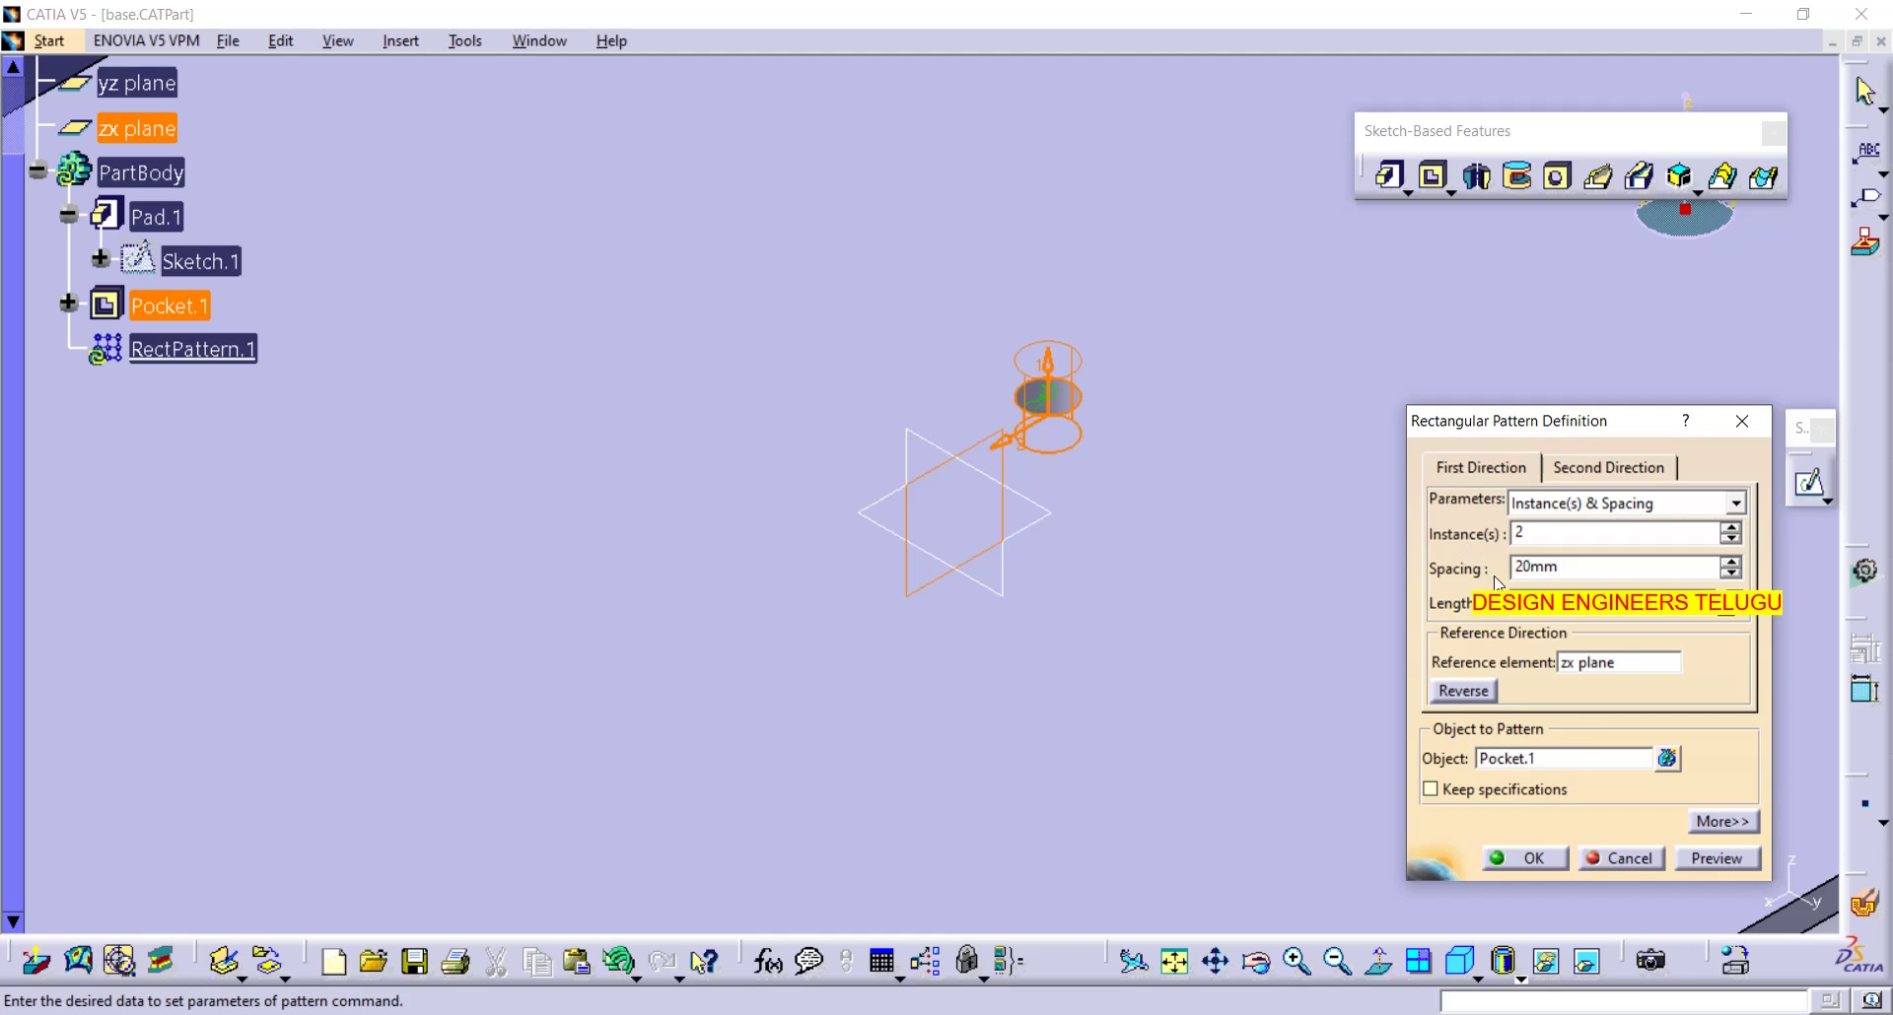
pyautogui.click(1617, 661)
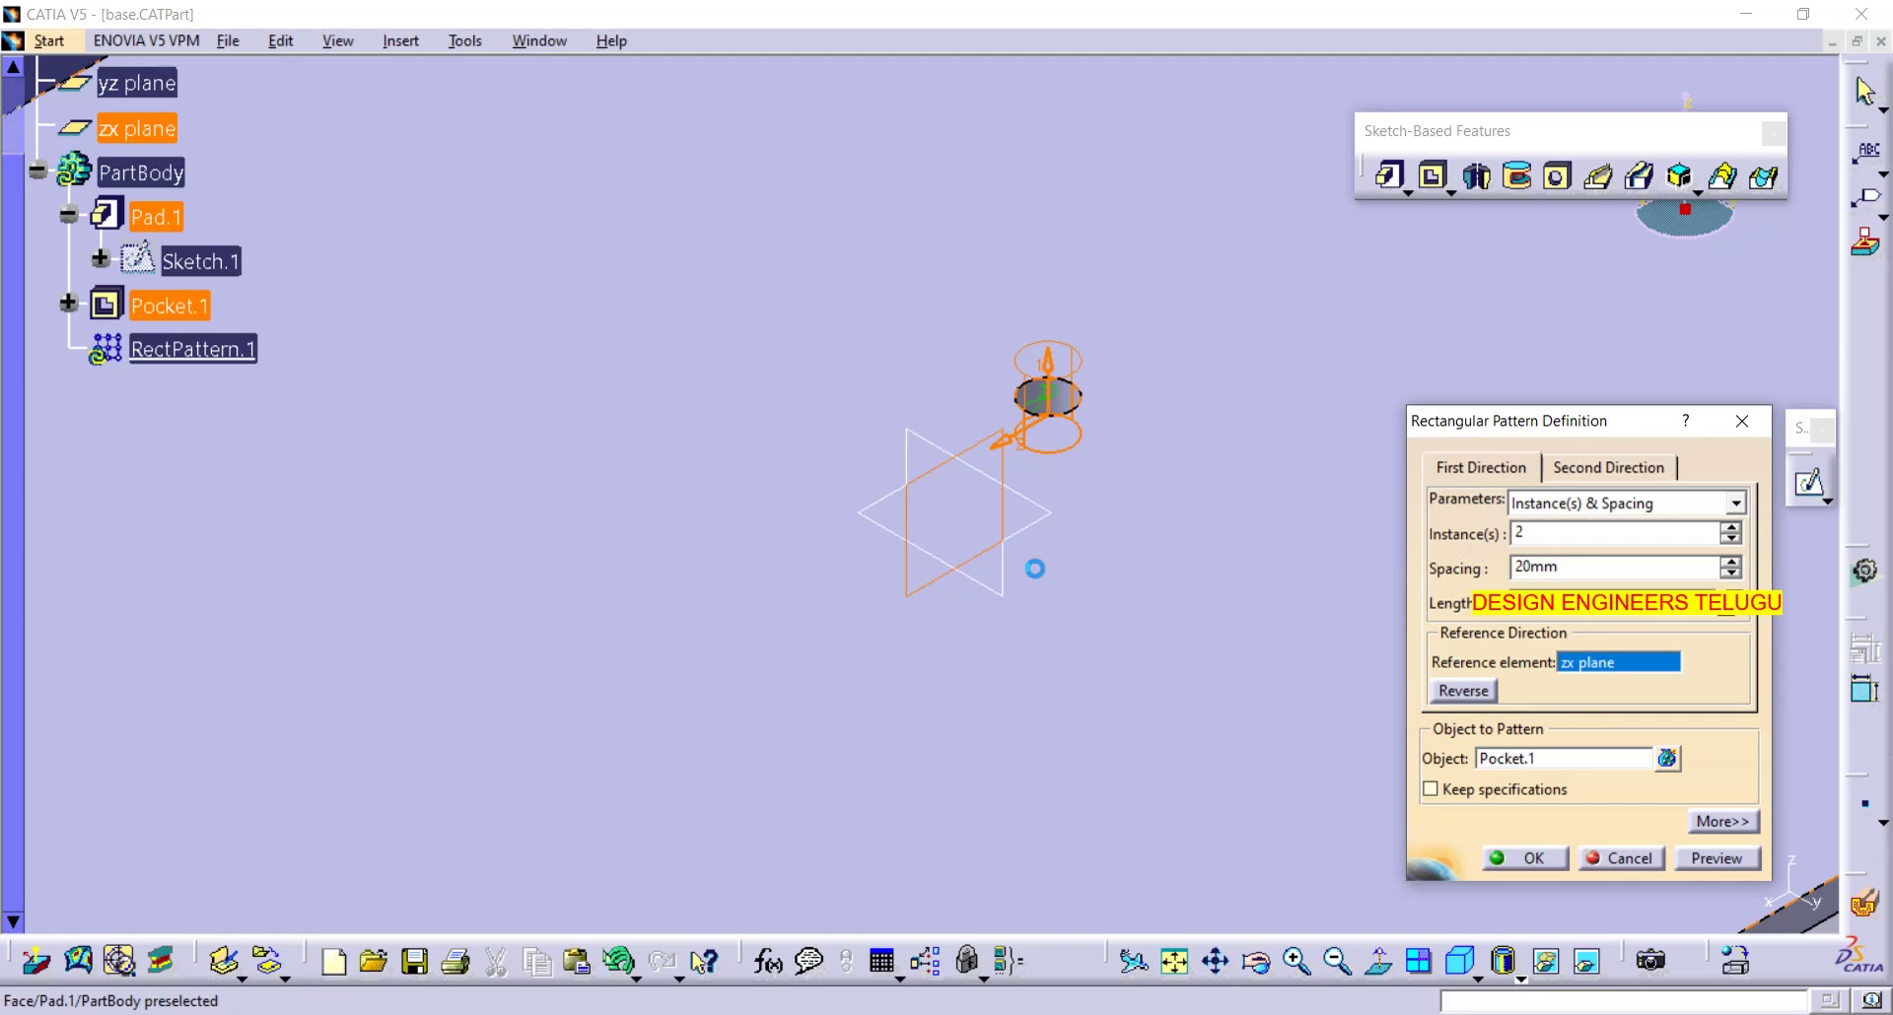
pyautogui.click(1043, 513)
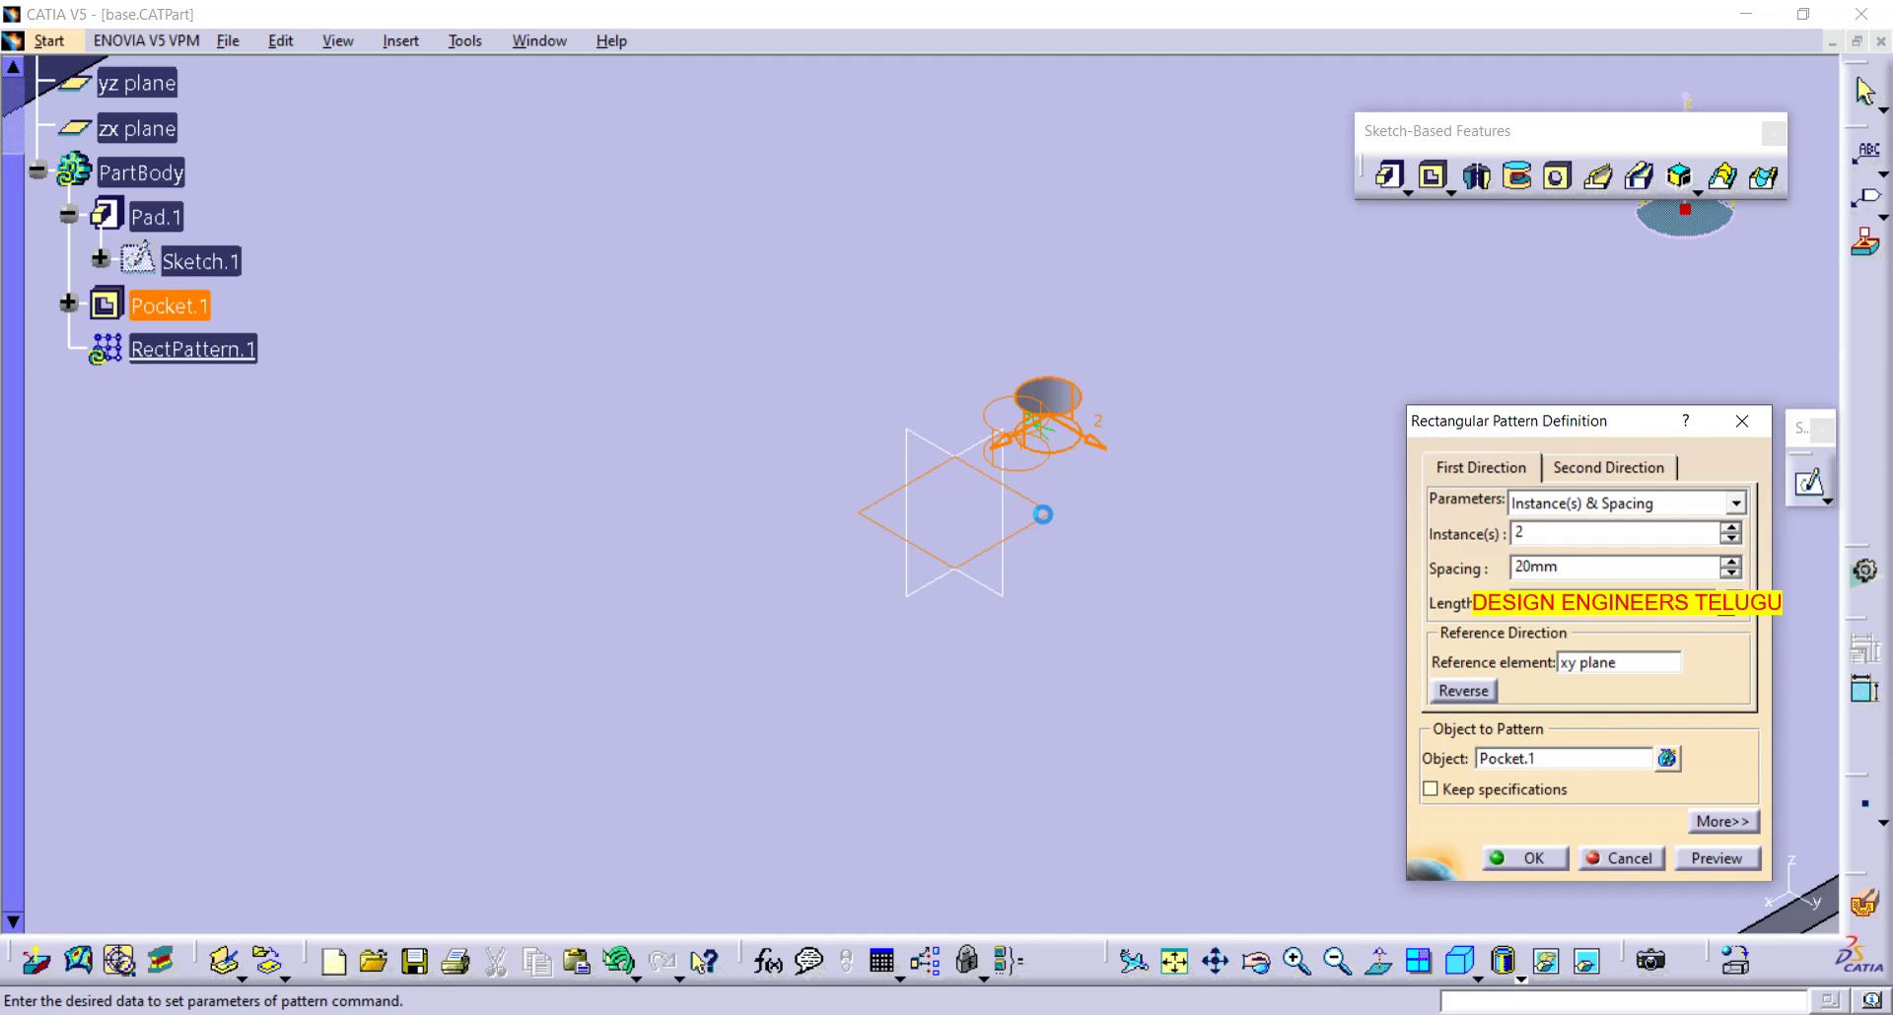
# - Set the pattern's second direction to 4 instances, trying the yz plane and the zx plane as its reference element
pyautogui.click(1616, 471)
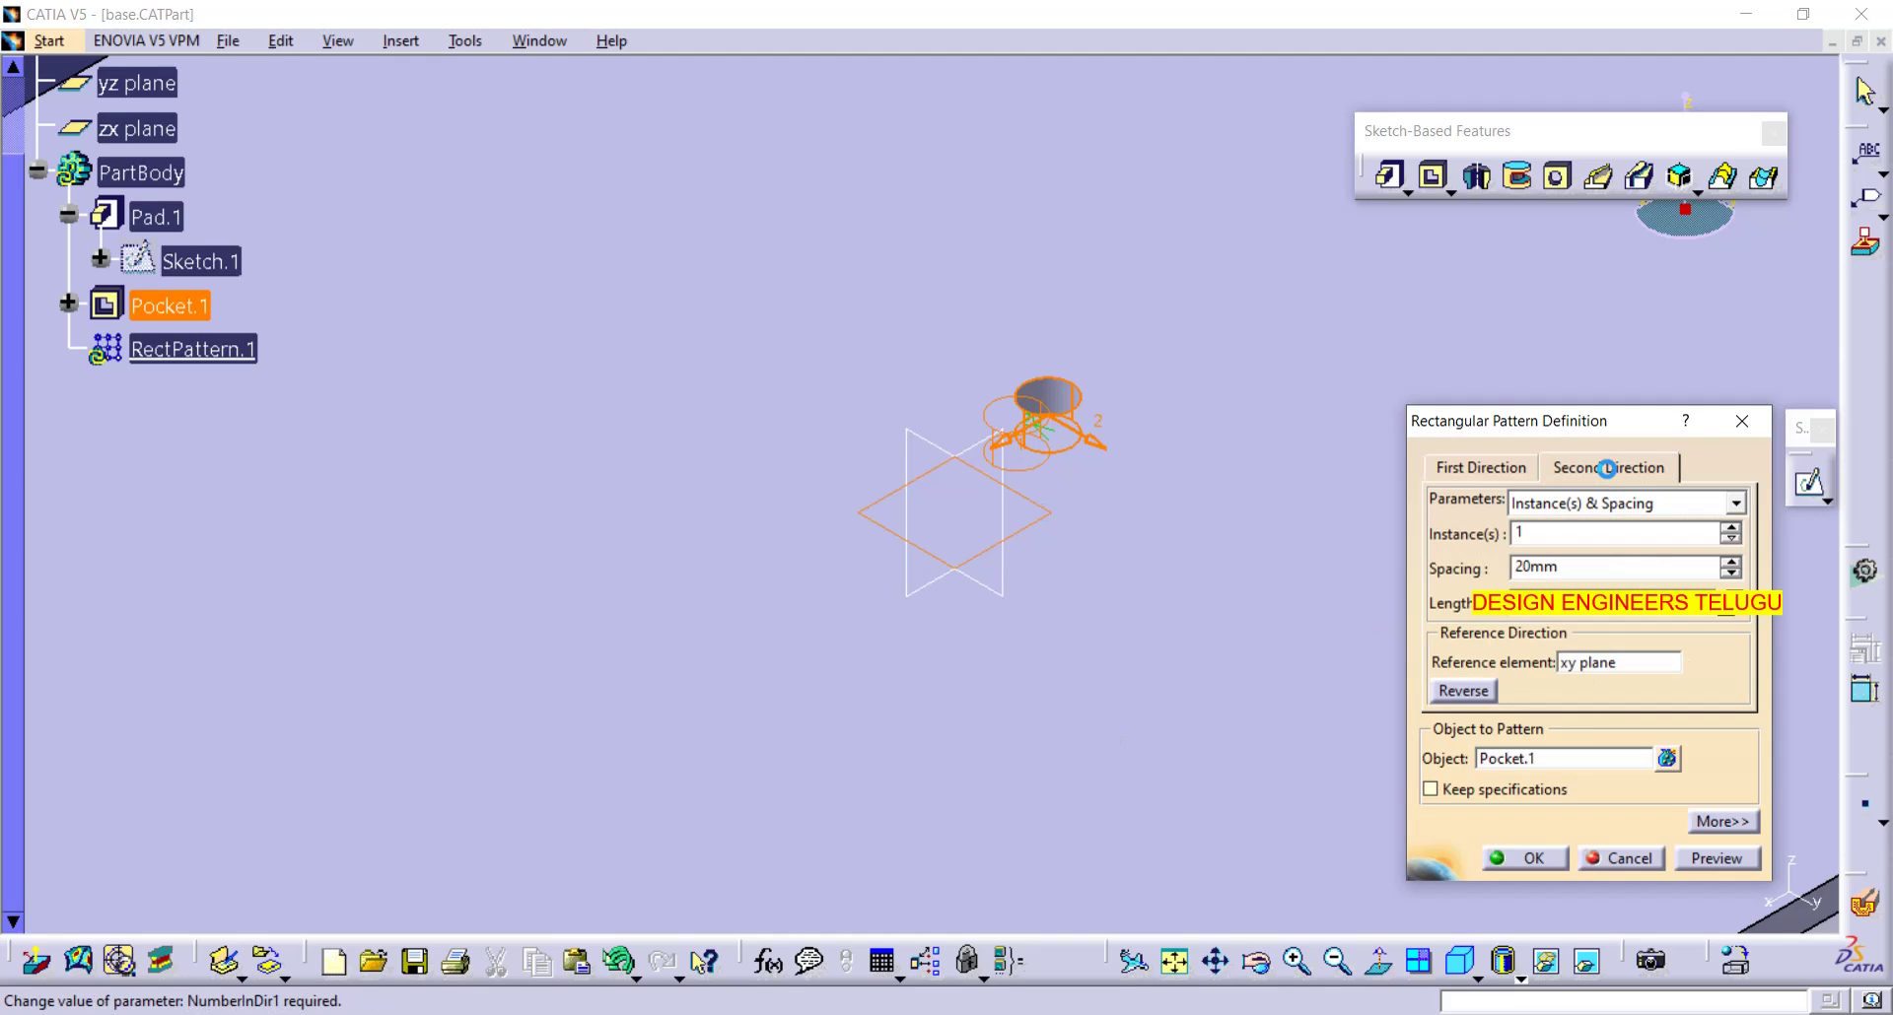
pyautogui.click(1603, 661)
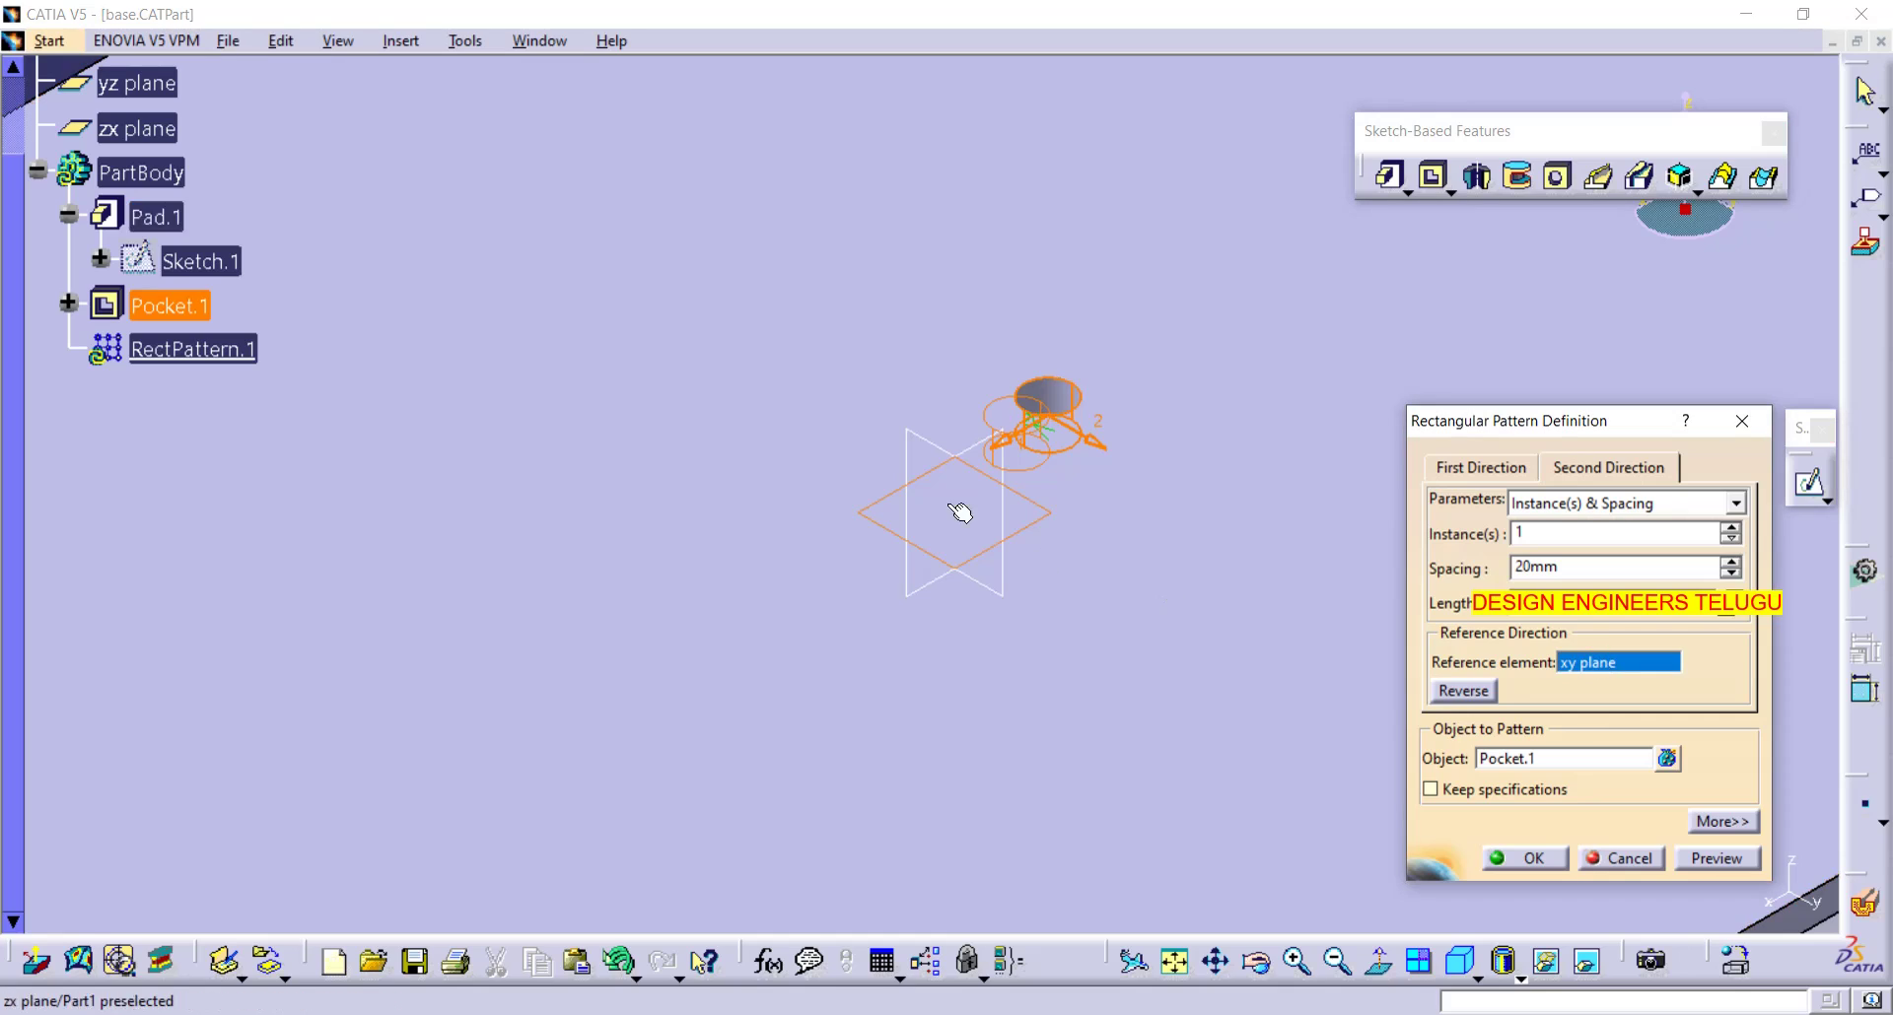
pyautogui.click(921, 437)
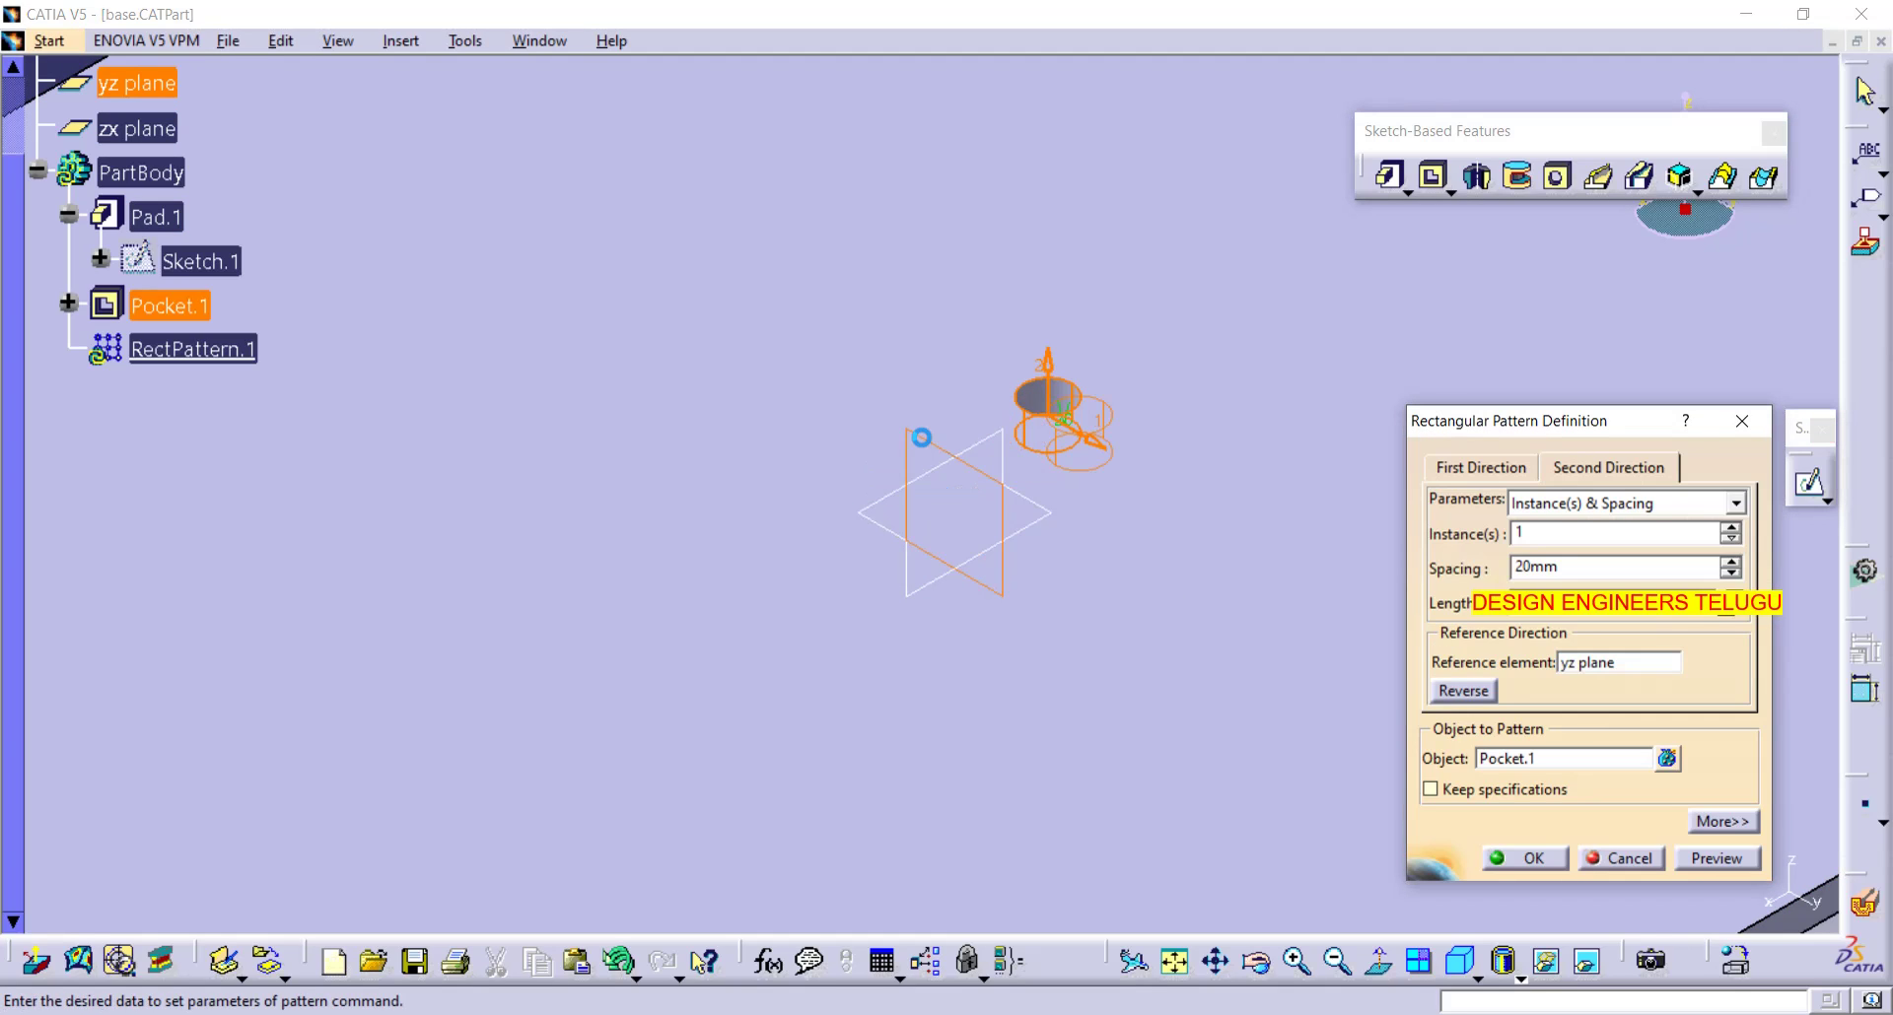
pyautogui.click(1729, 529)
pyautogui.click(1729, 528)
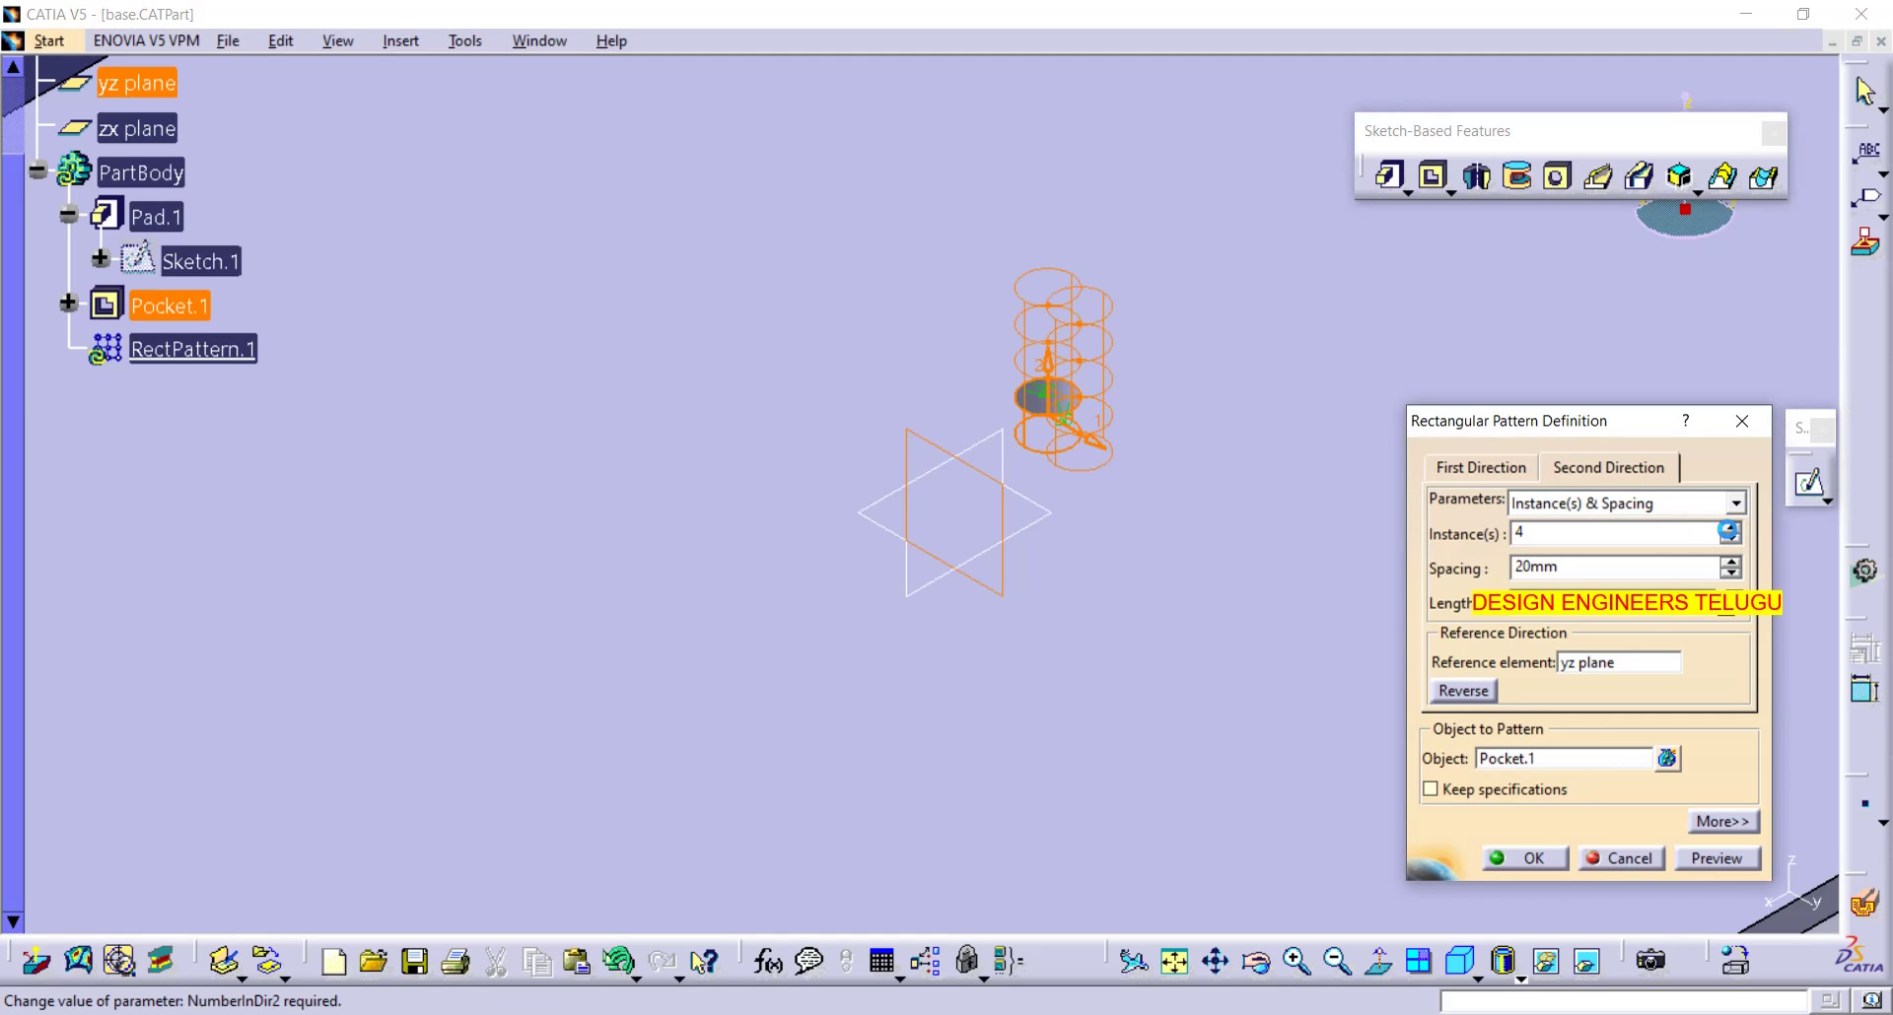
pyautogui.click(1617, 663)
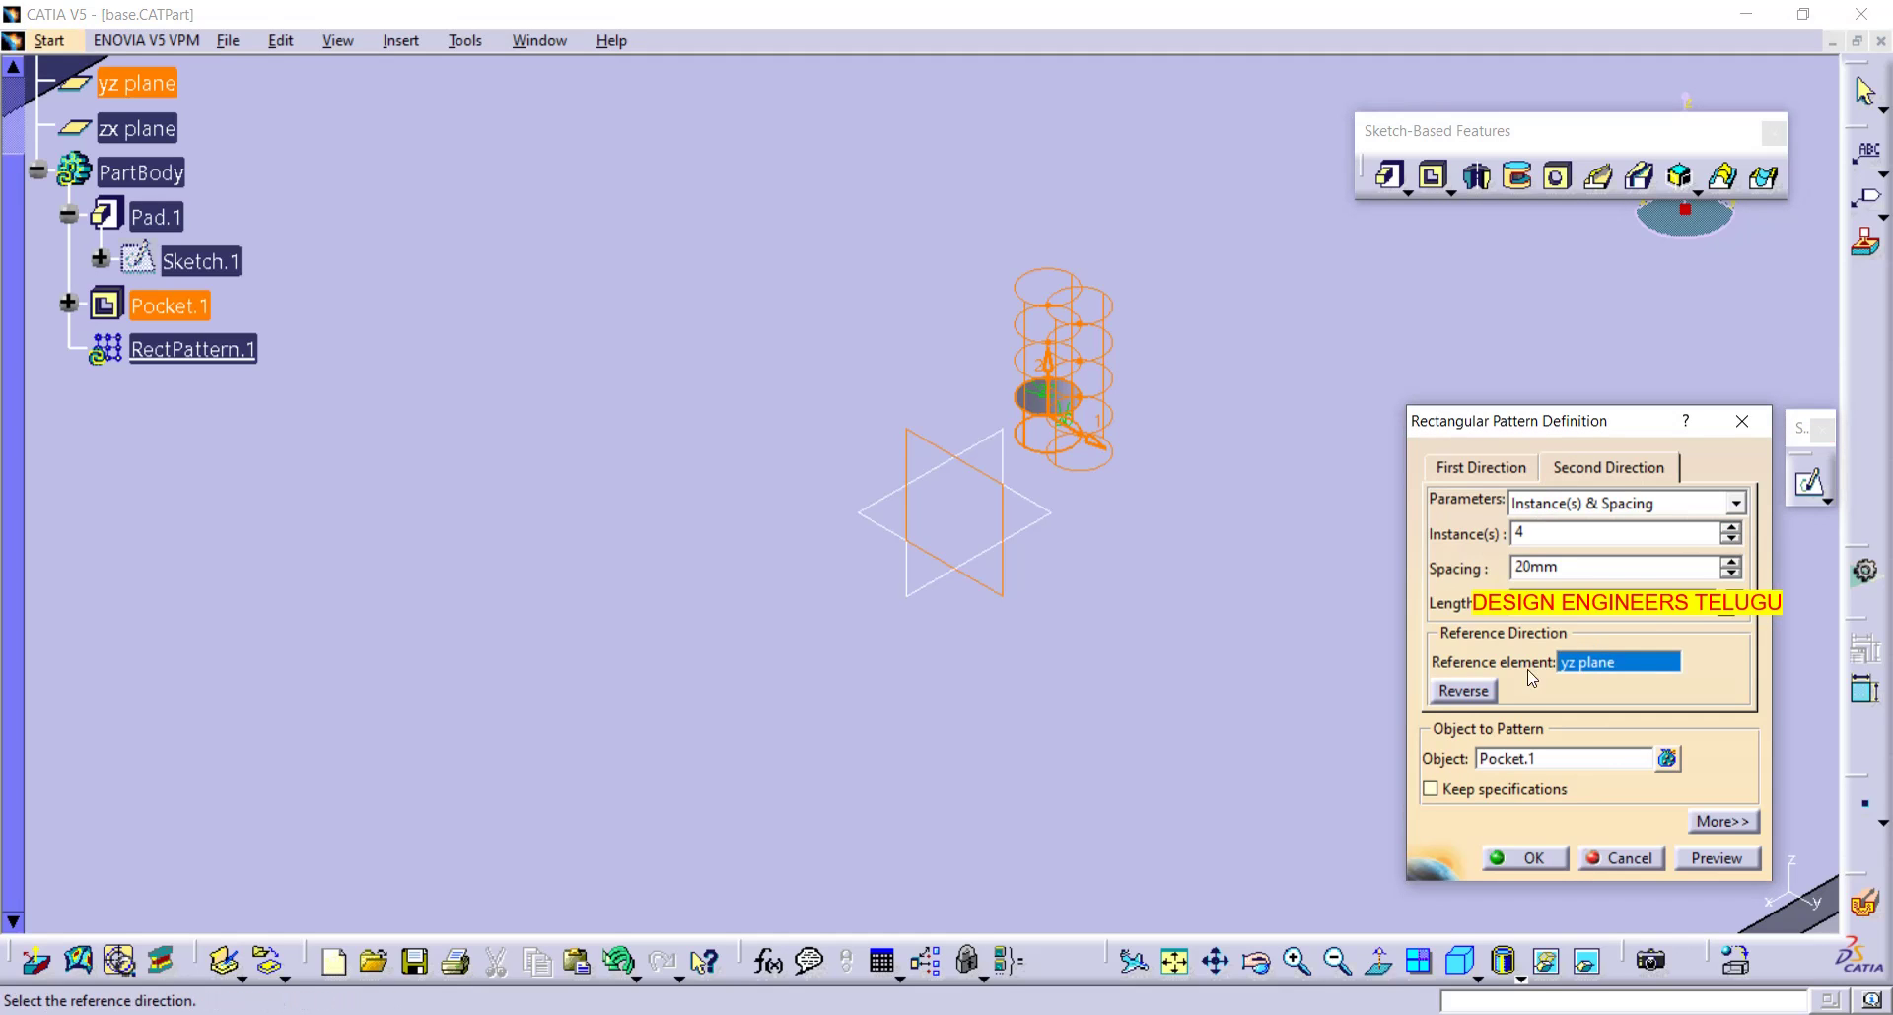
pyautogui.click(1006, 443)
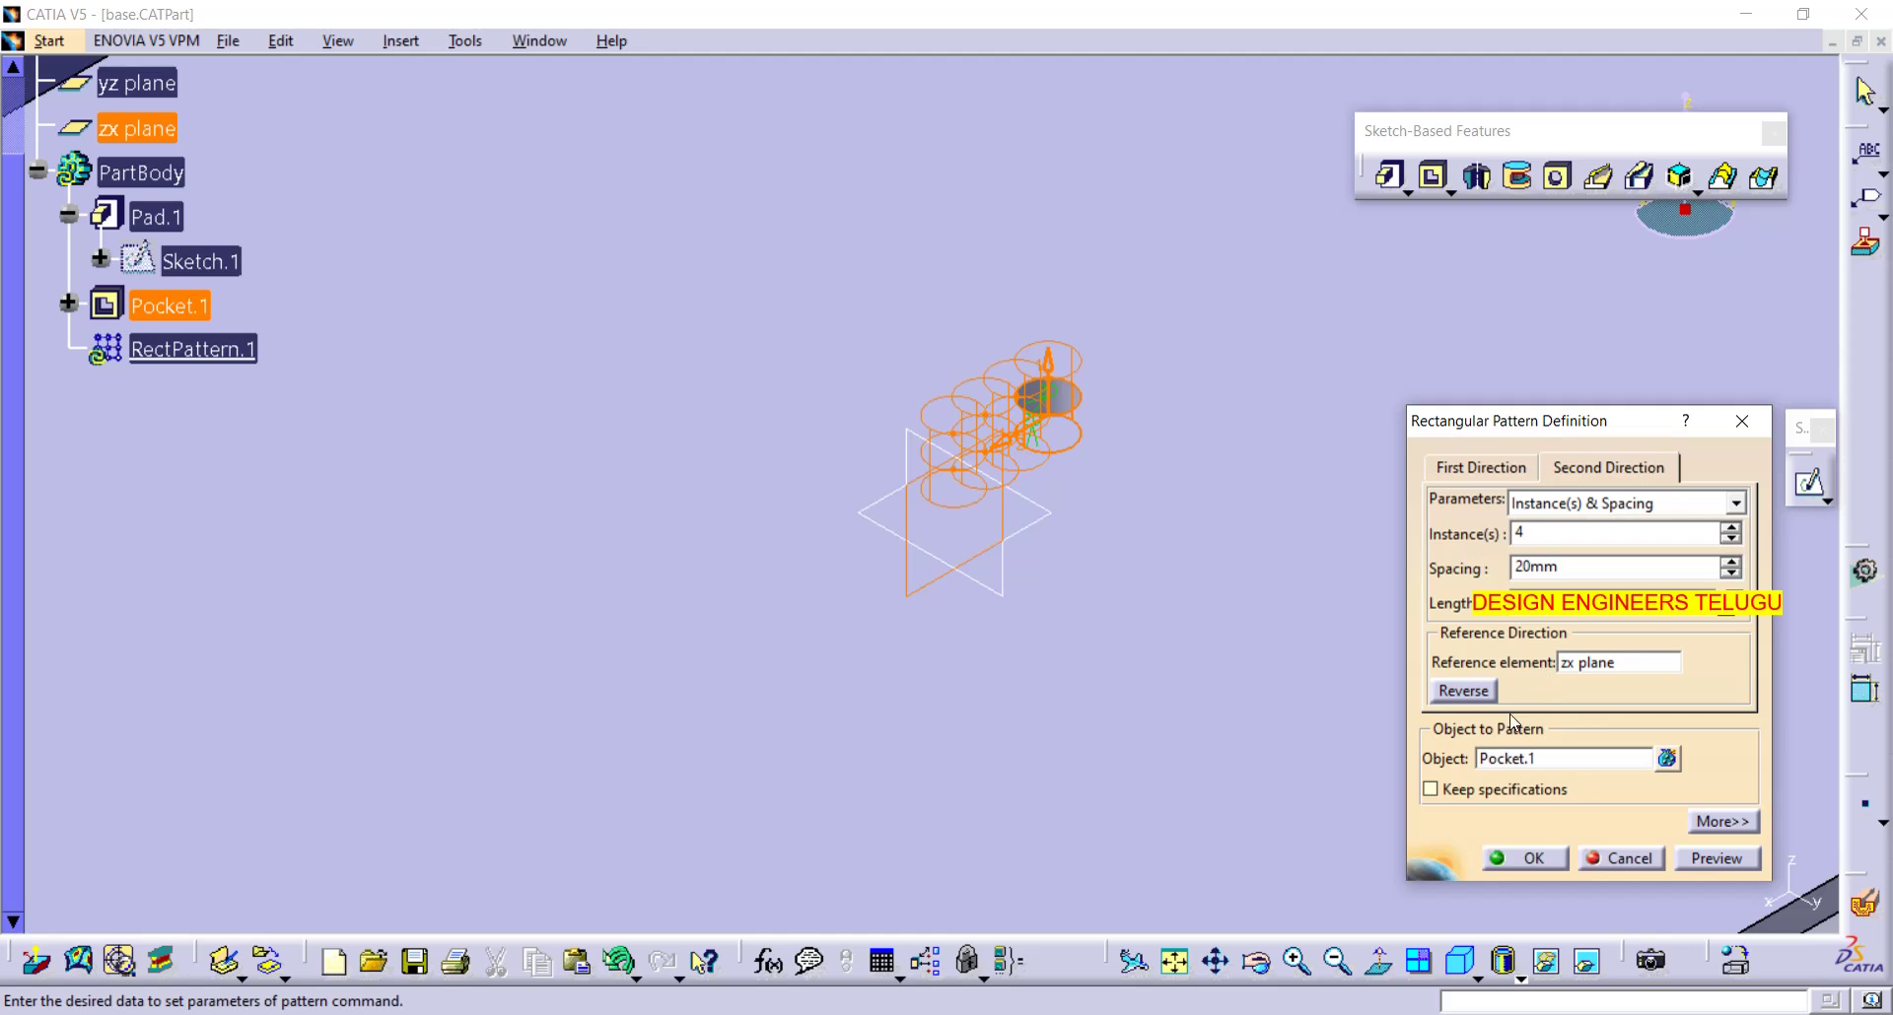
# - Set the spacing of the pattern's second direction to 50 mm
pyautogui.click(1731, 562)
pyautogui.click(1731, 562)
pyautogui.click(1731, 562)
pyautogui.moveTo(1732, 562); pyautogui.dragTo(1732, 562)
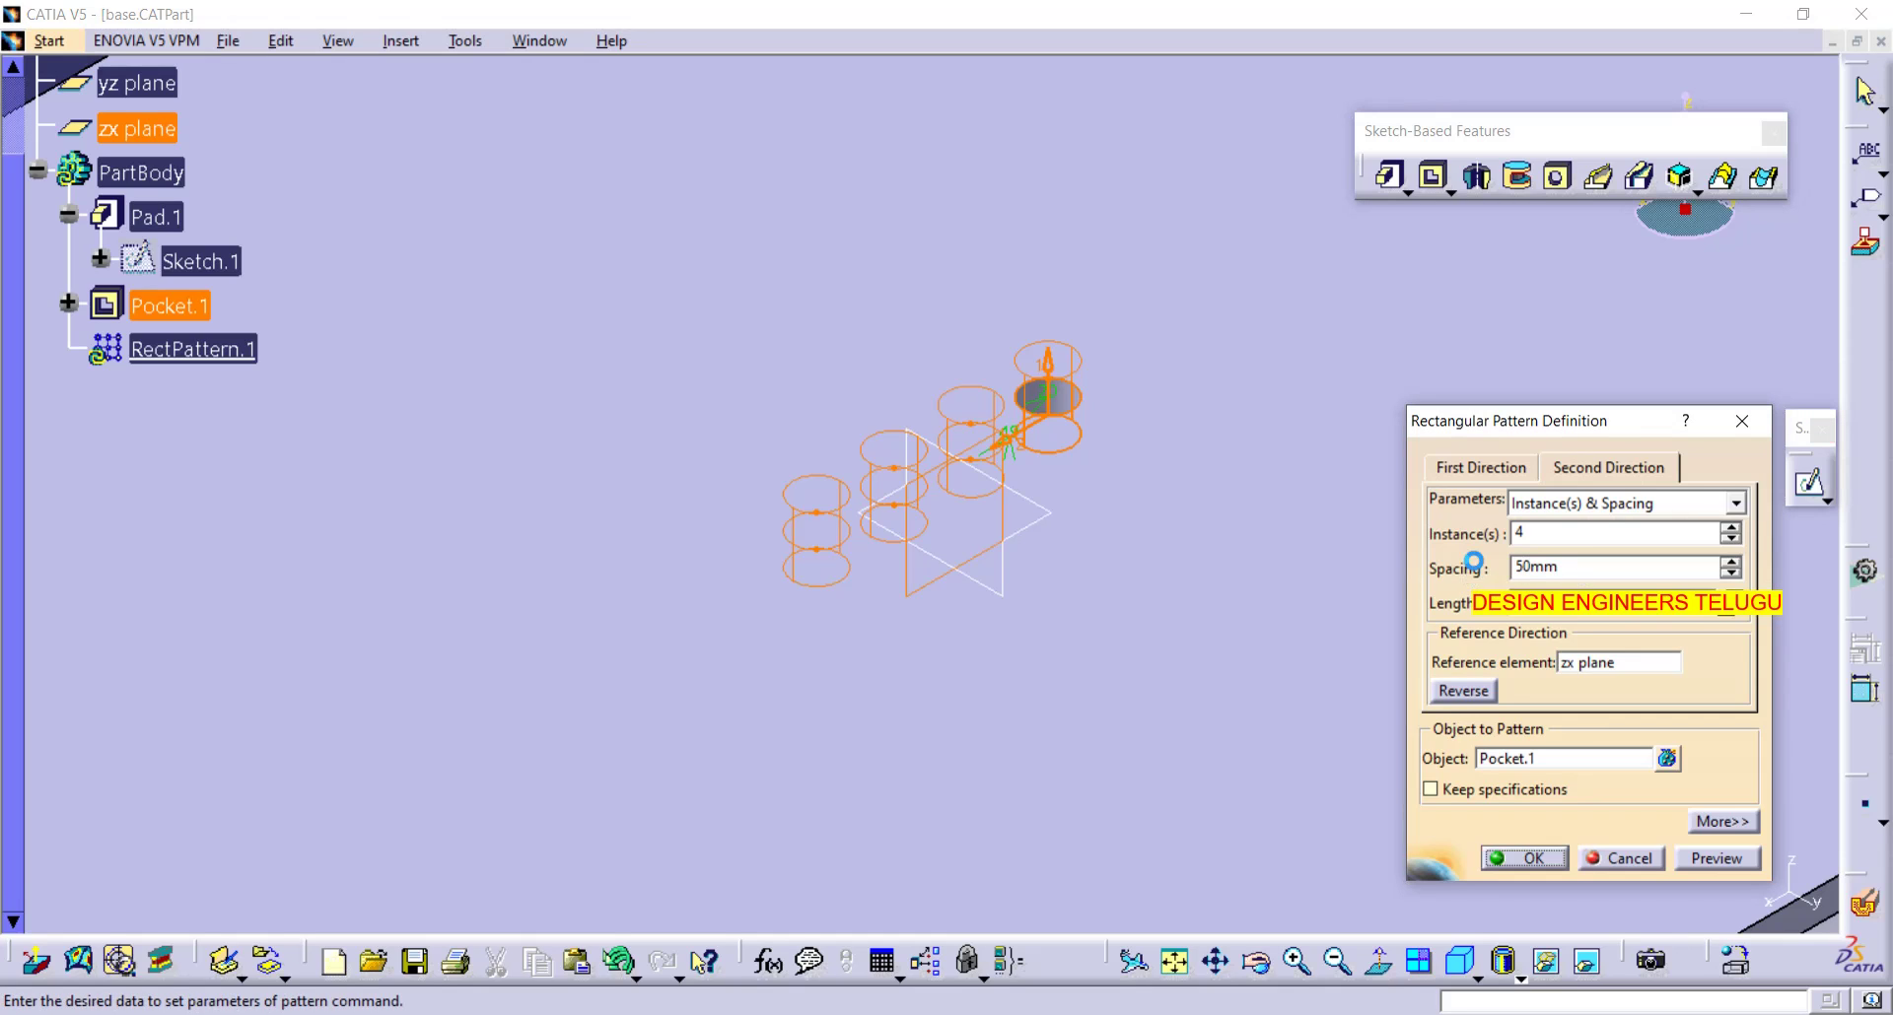
# - Use the xy plane as the first direction's reference element and set that direction to 5 instances
pyautogui.click(1527, 470)
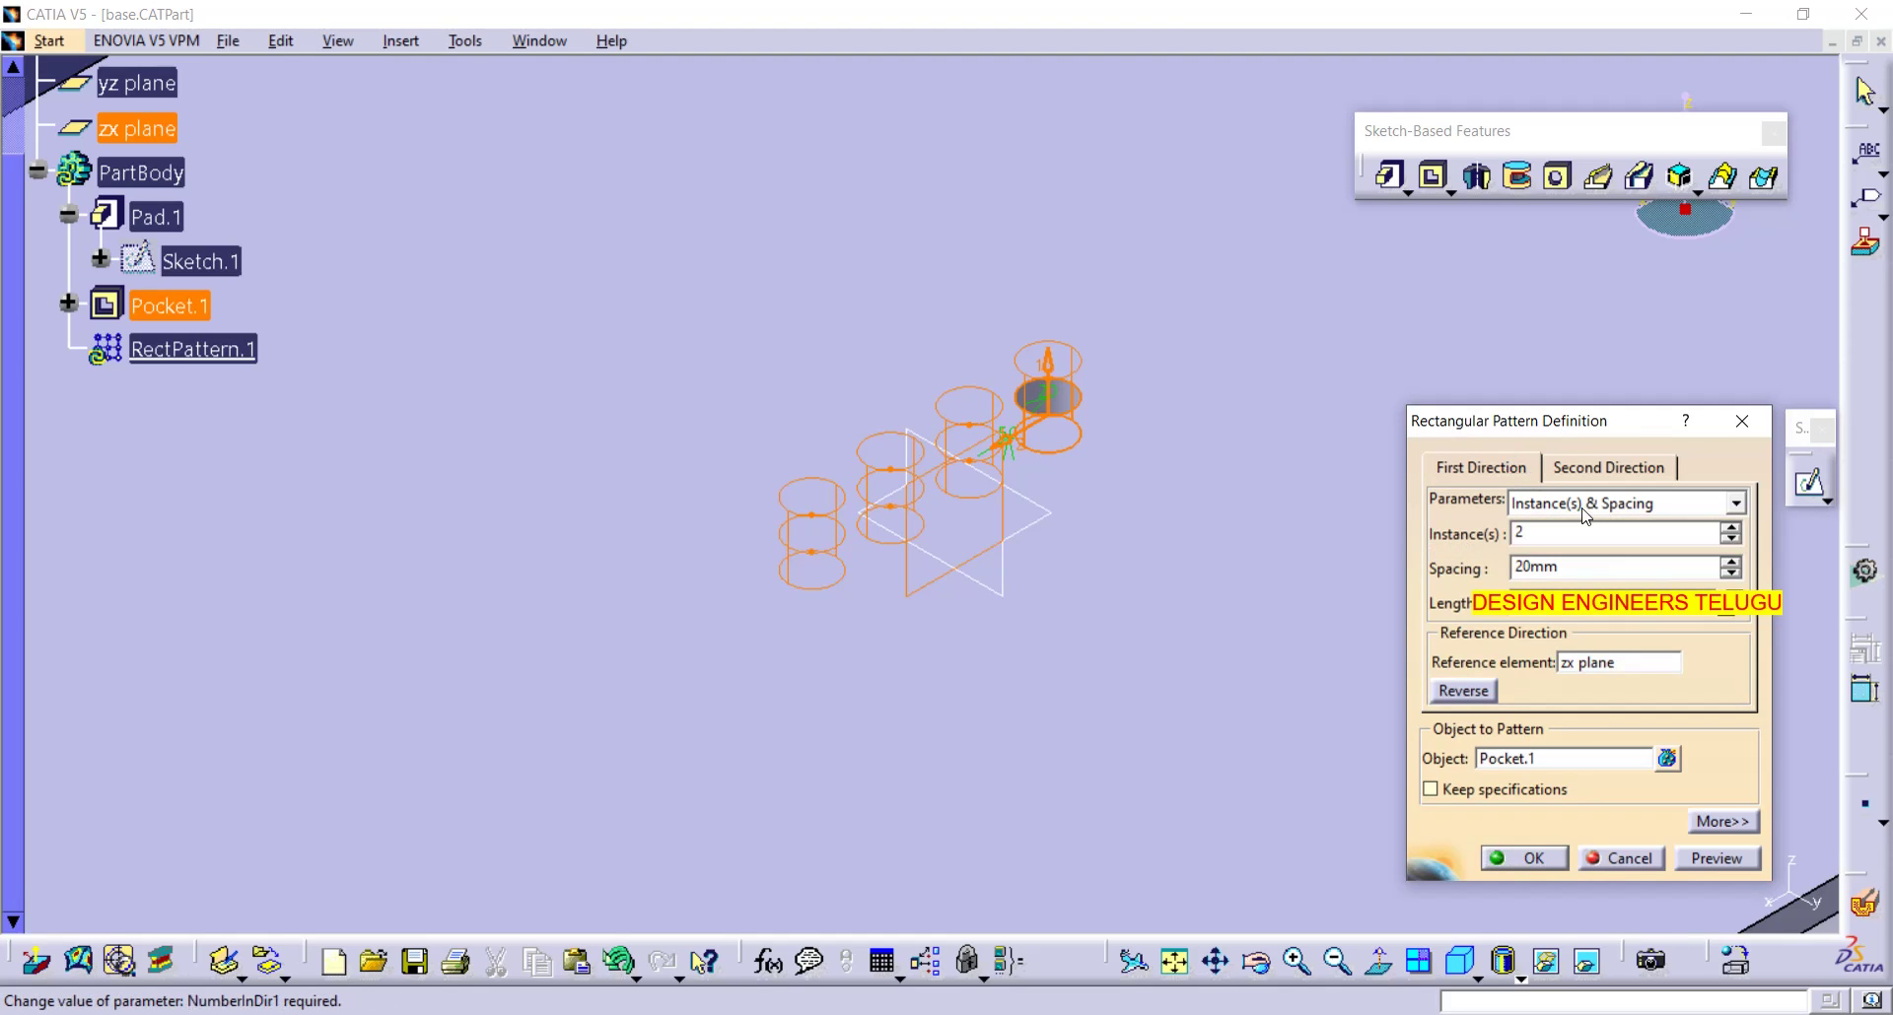
pyautogui.click(1617, 663)
pyautogui.click(1048, 512)
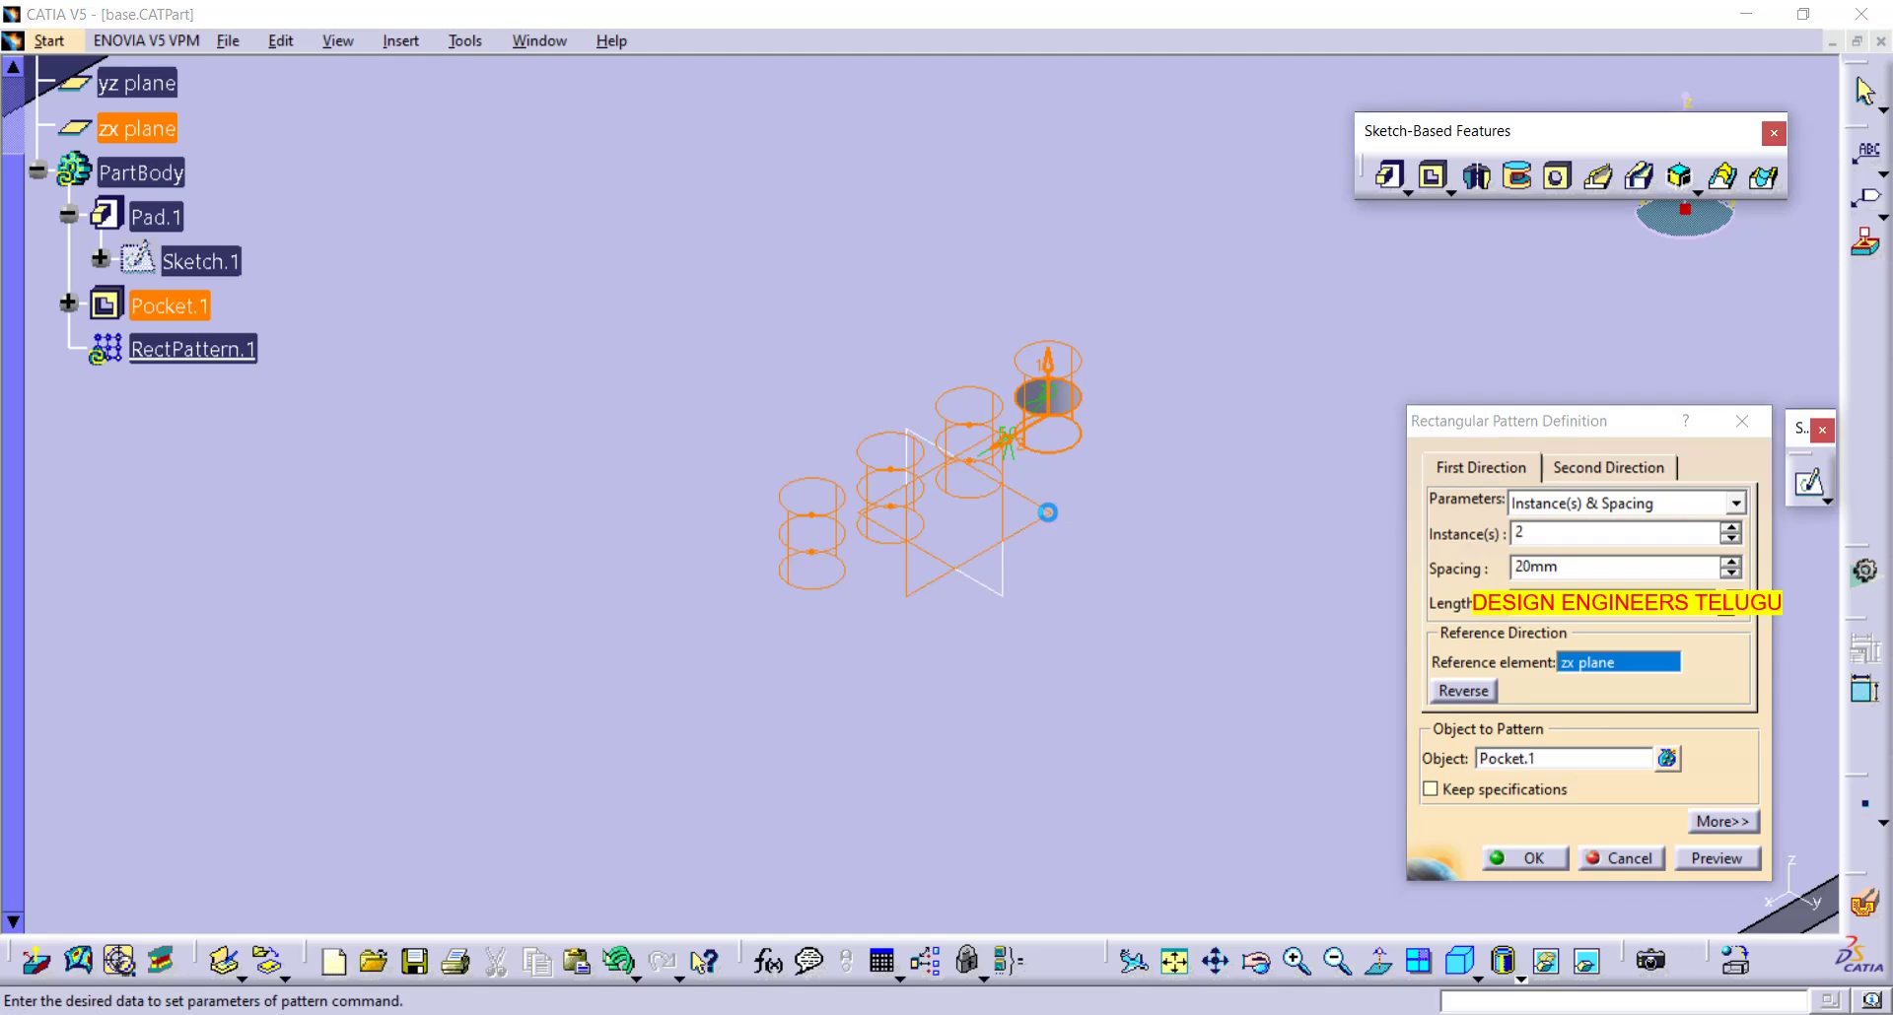
pyautogui.click(1730, 529)
pyautogui.click(1729, 529)
pyautogui.click(1730, 528)
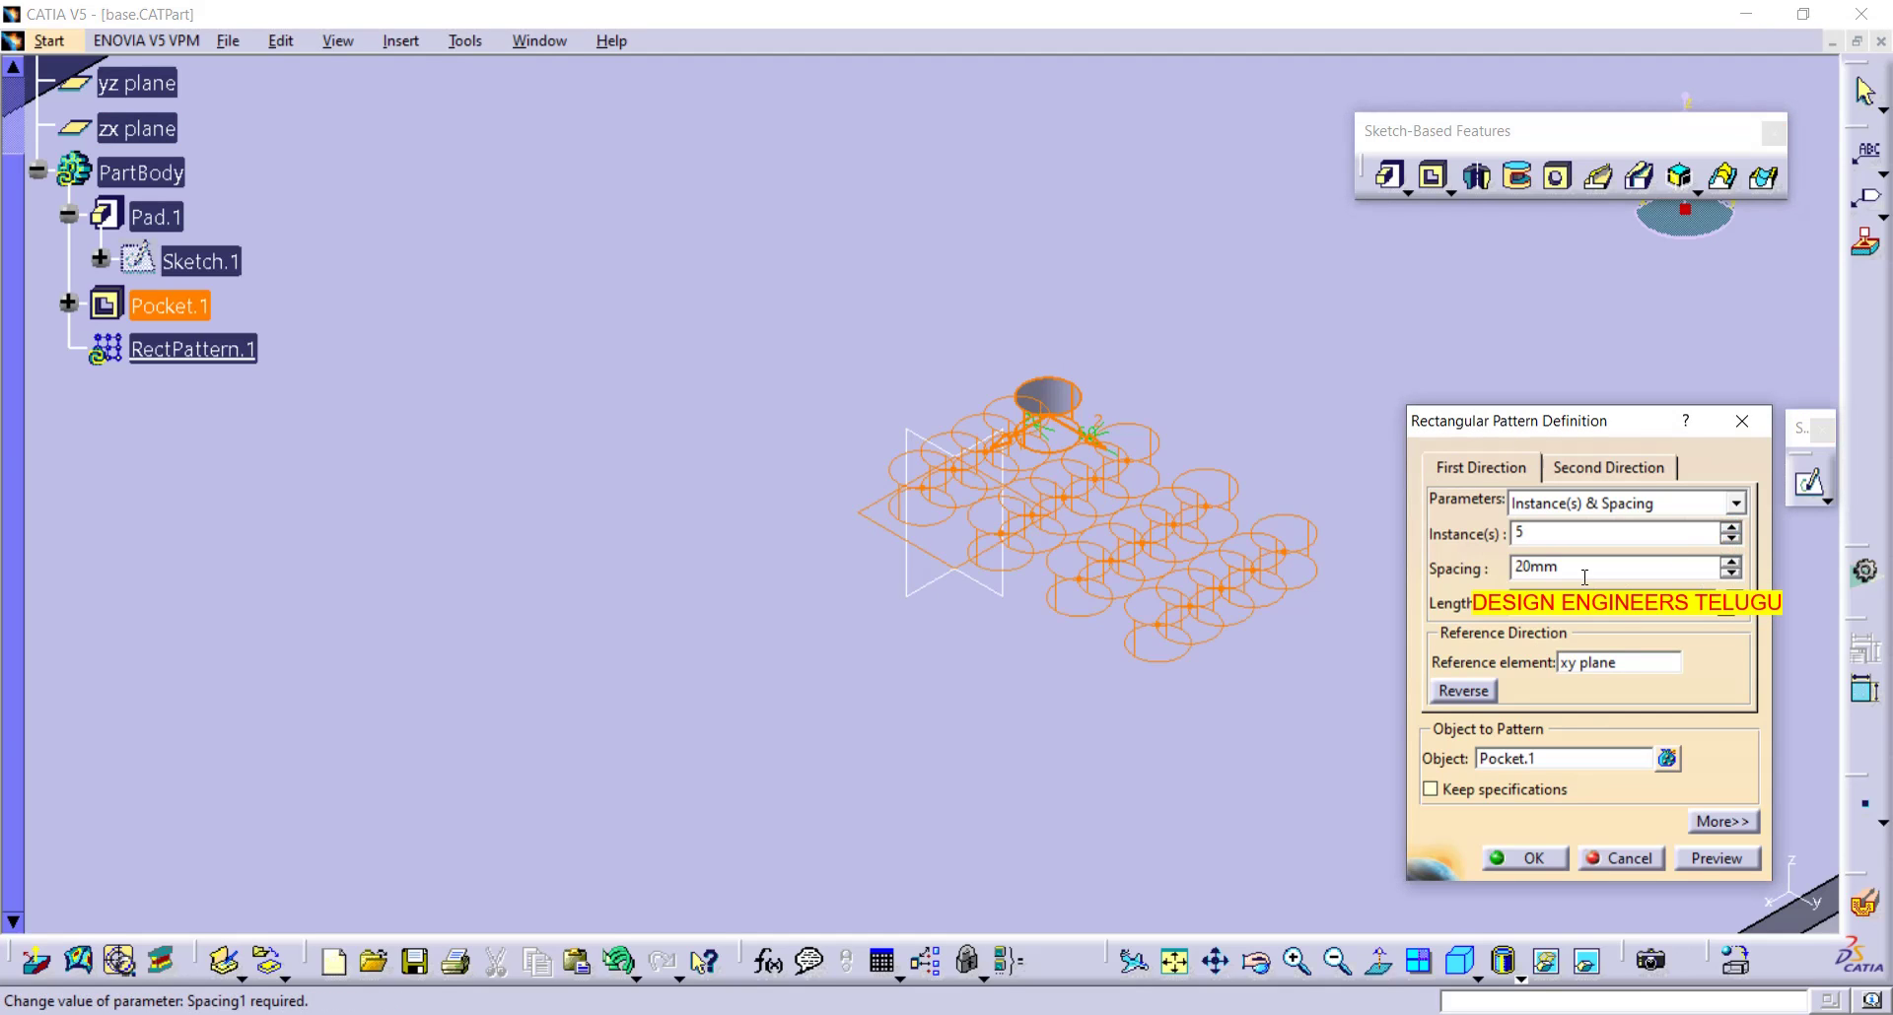
# - Set the spacing of the pattern's first direction to 50 mm
pyautogui.moveTo(1585, 577); pyautogui.dragTo(1471, 577)
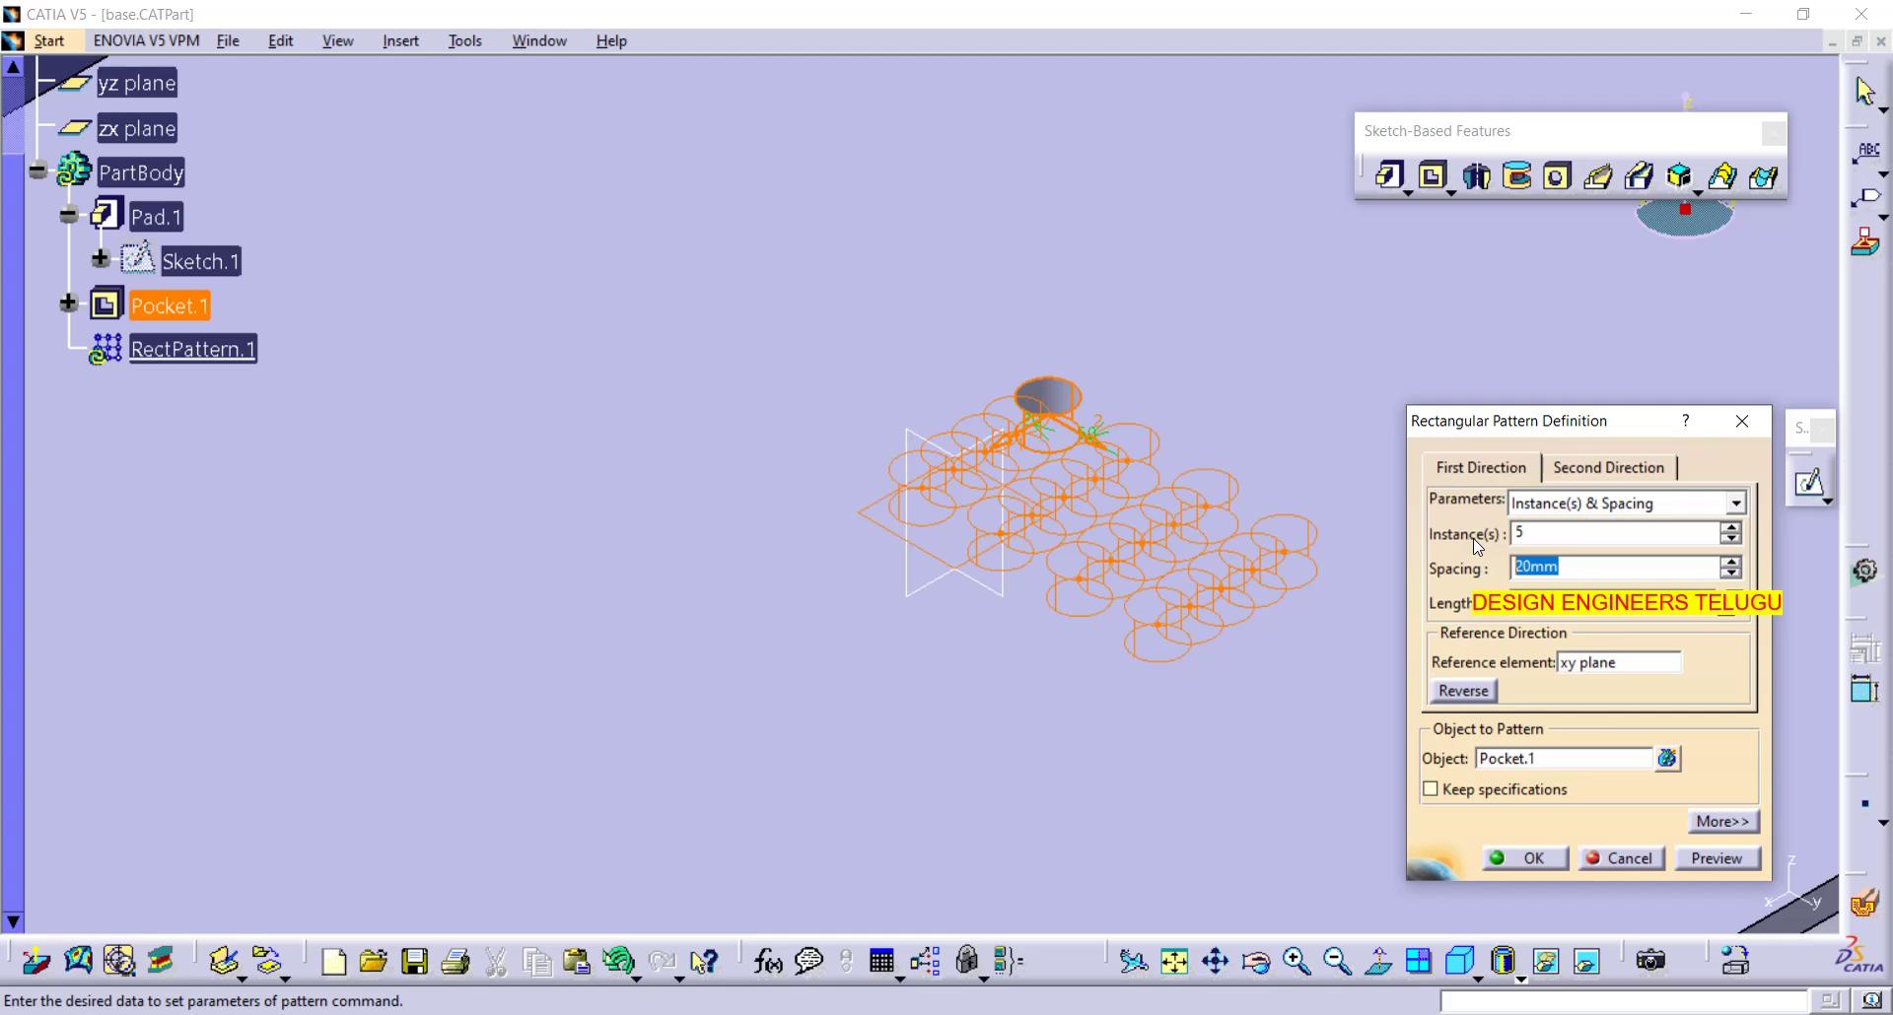
pyautogui.write('50')
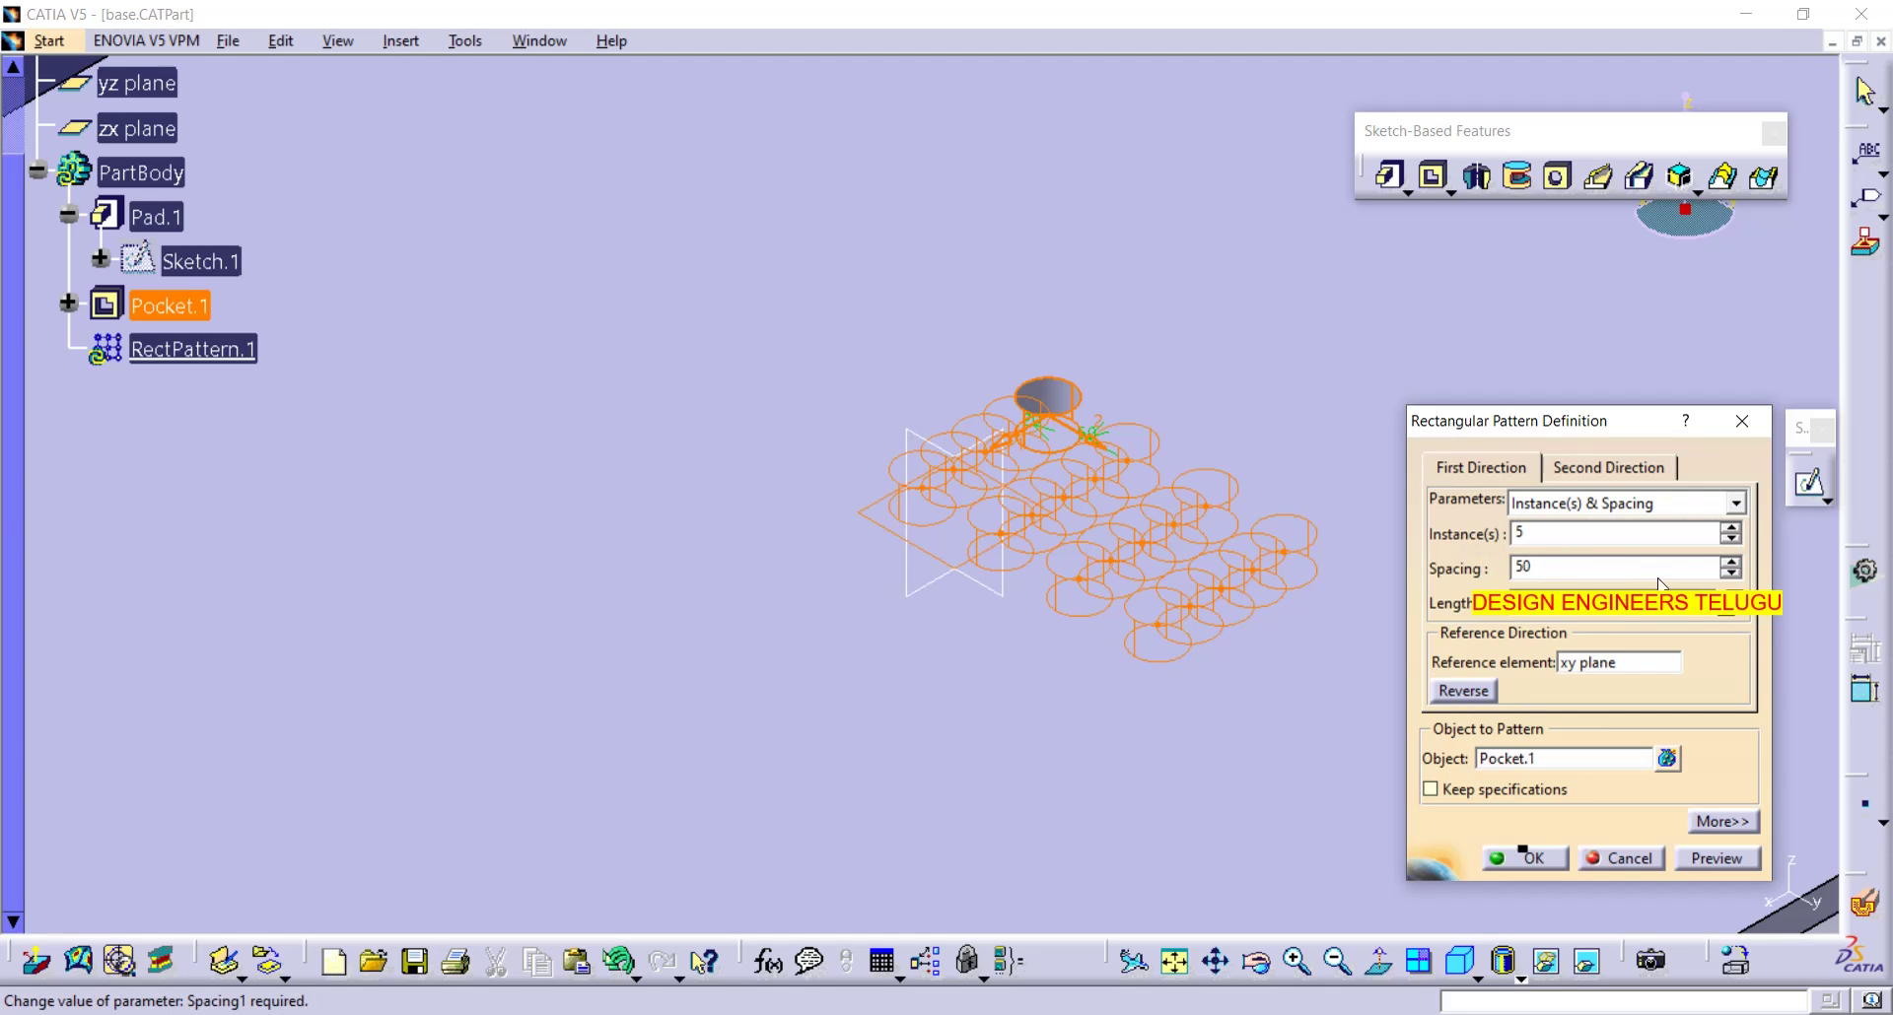
pyautogui.click(1582, 669)
# - Increase the instances in the rectangular pattern's first direction to 21, keeping the hole rows within the plate
pyautogui.moveTo(1469, 680); pyautogui.dragTo(916, 755, button='middle')
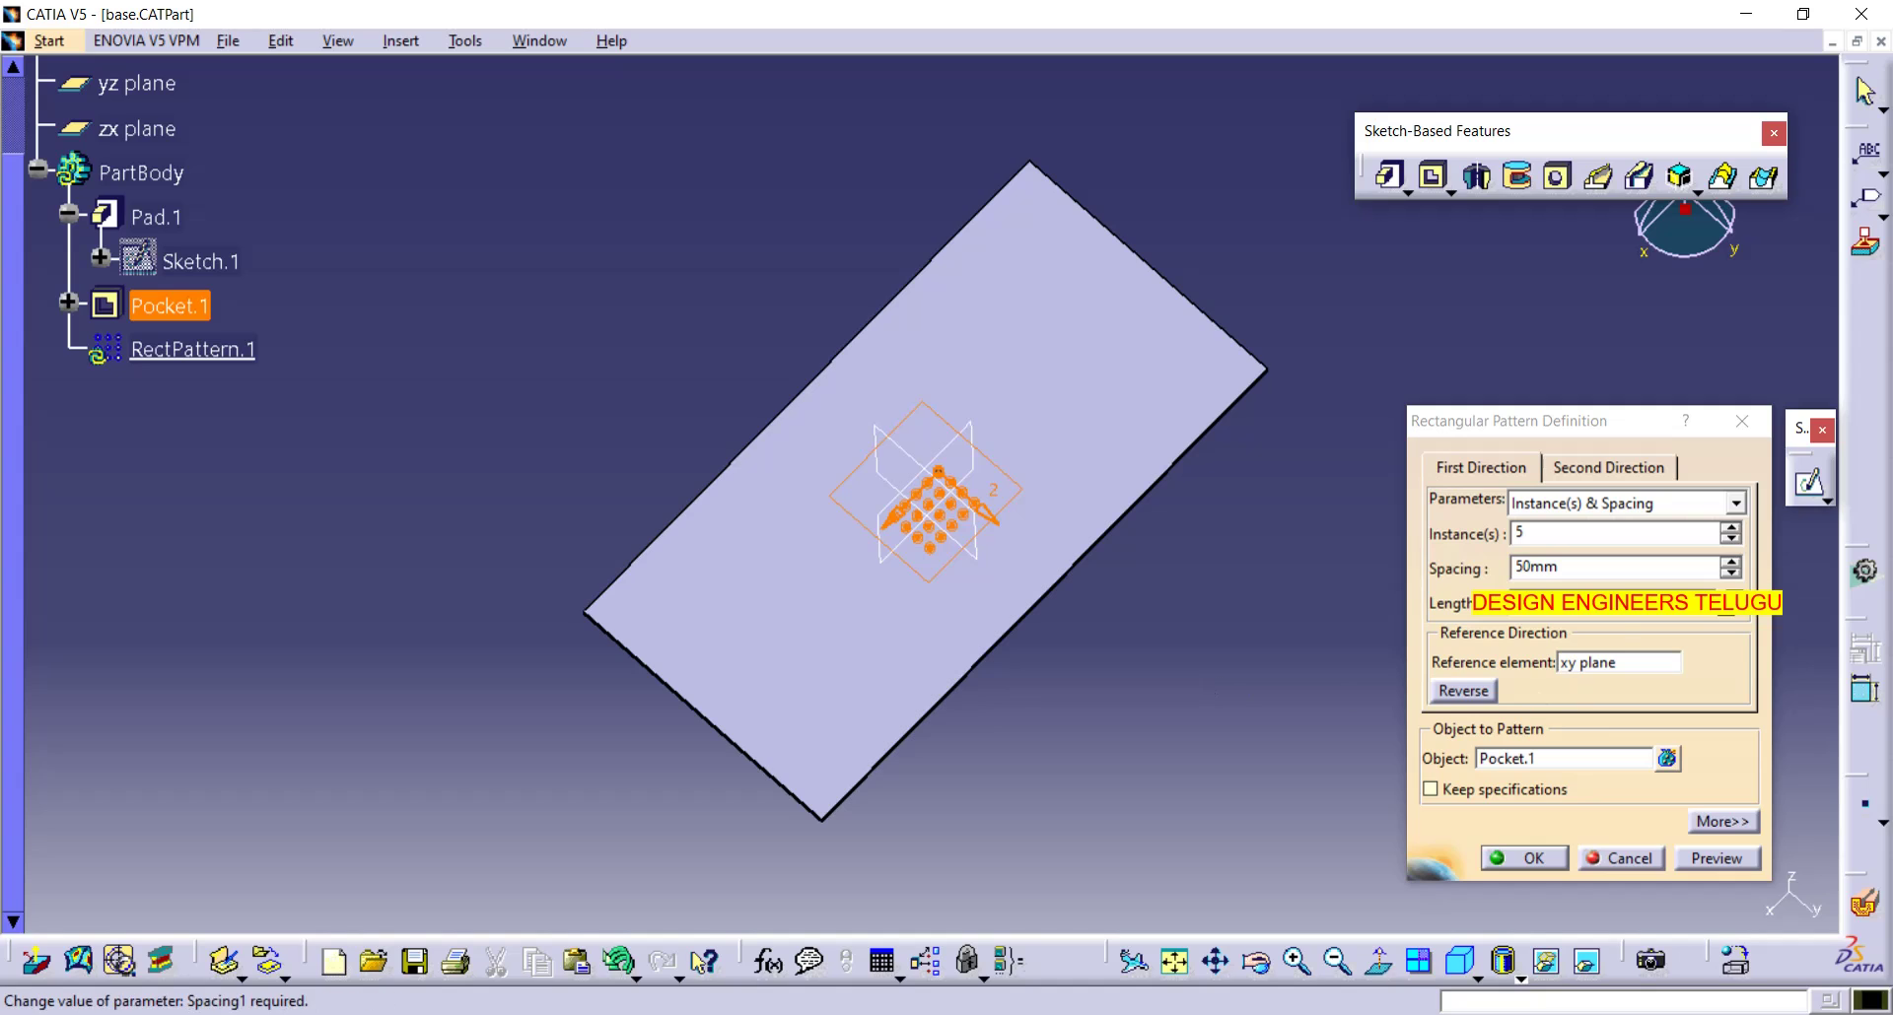
pyautogui.click(1737, 534)
pyautogui.click(1733, 529)
pyautogui.click(1734, 530)
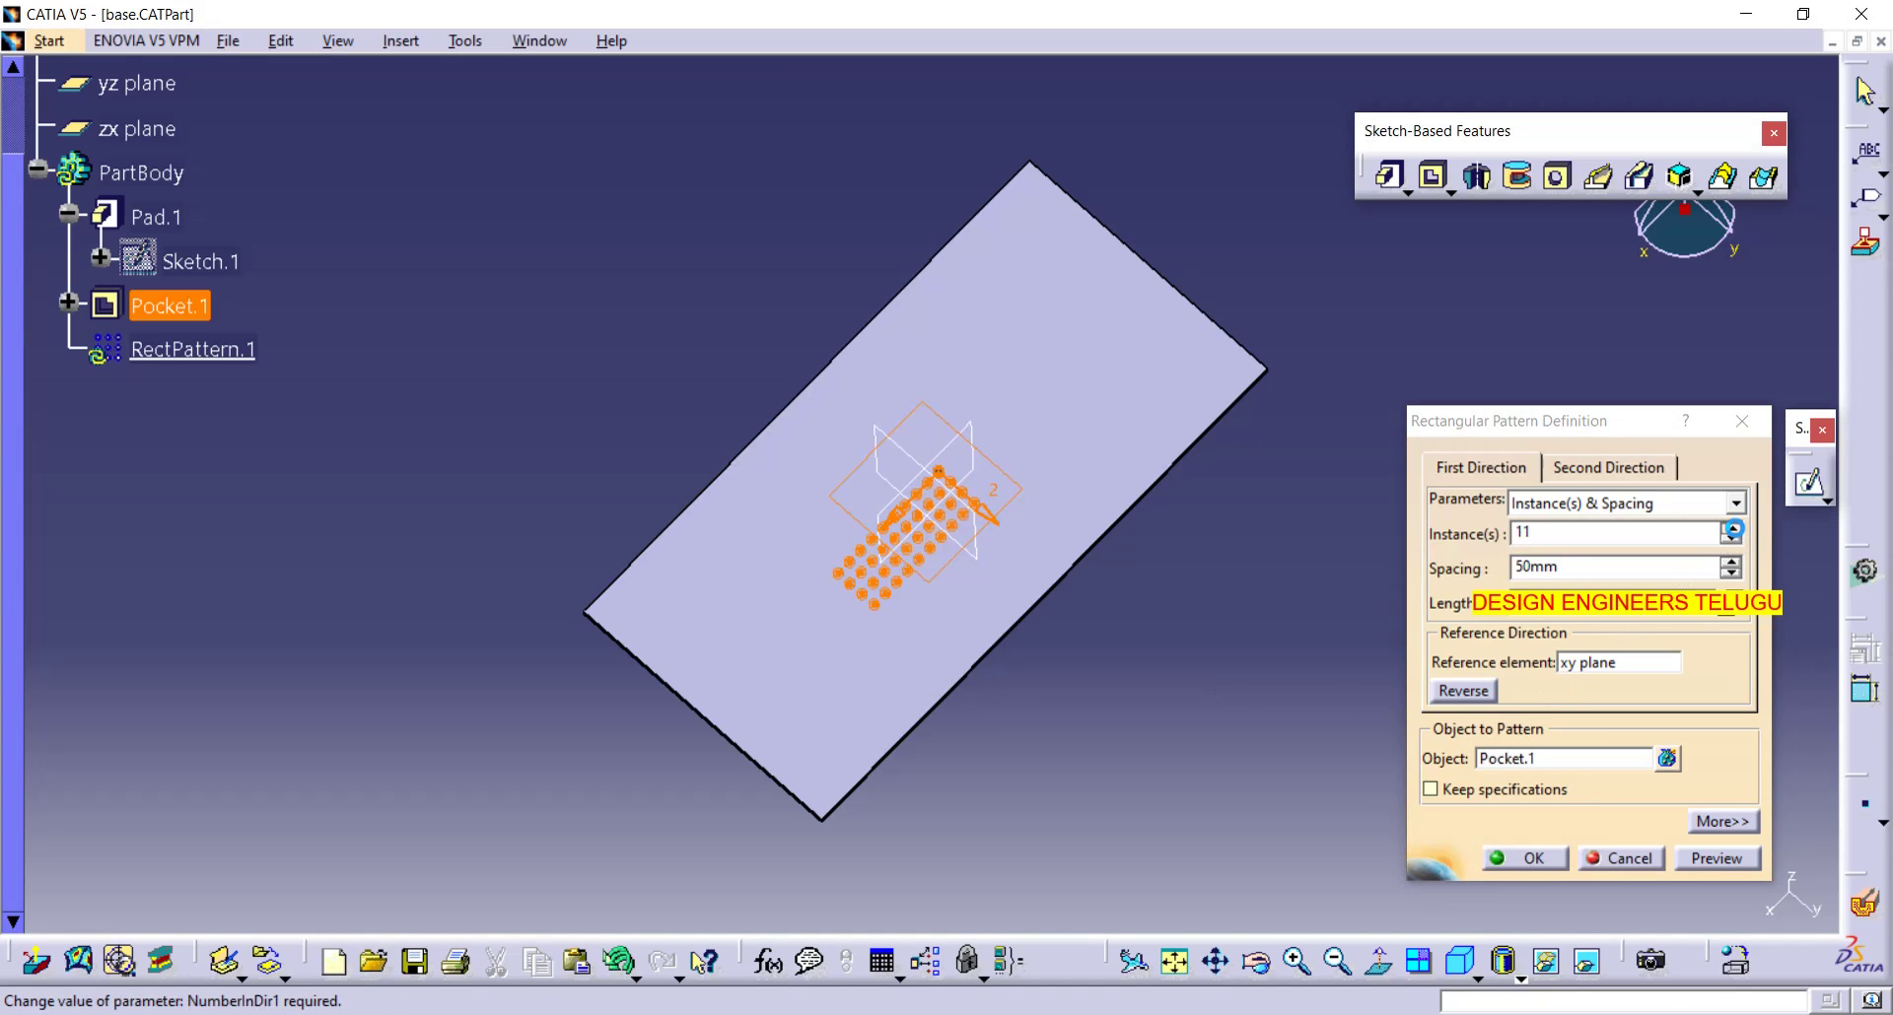
pyautogui.click(1733, 529)
pyautogui.click(1734, 529)
pyautogui.click(1733, 529)
pyautogui.click(1733, 530)
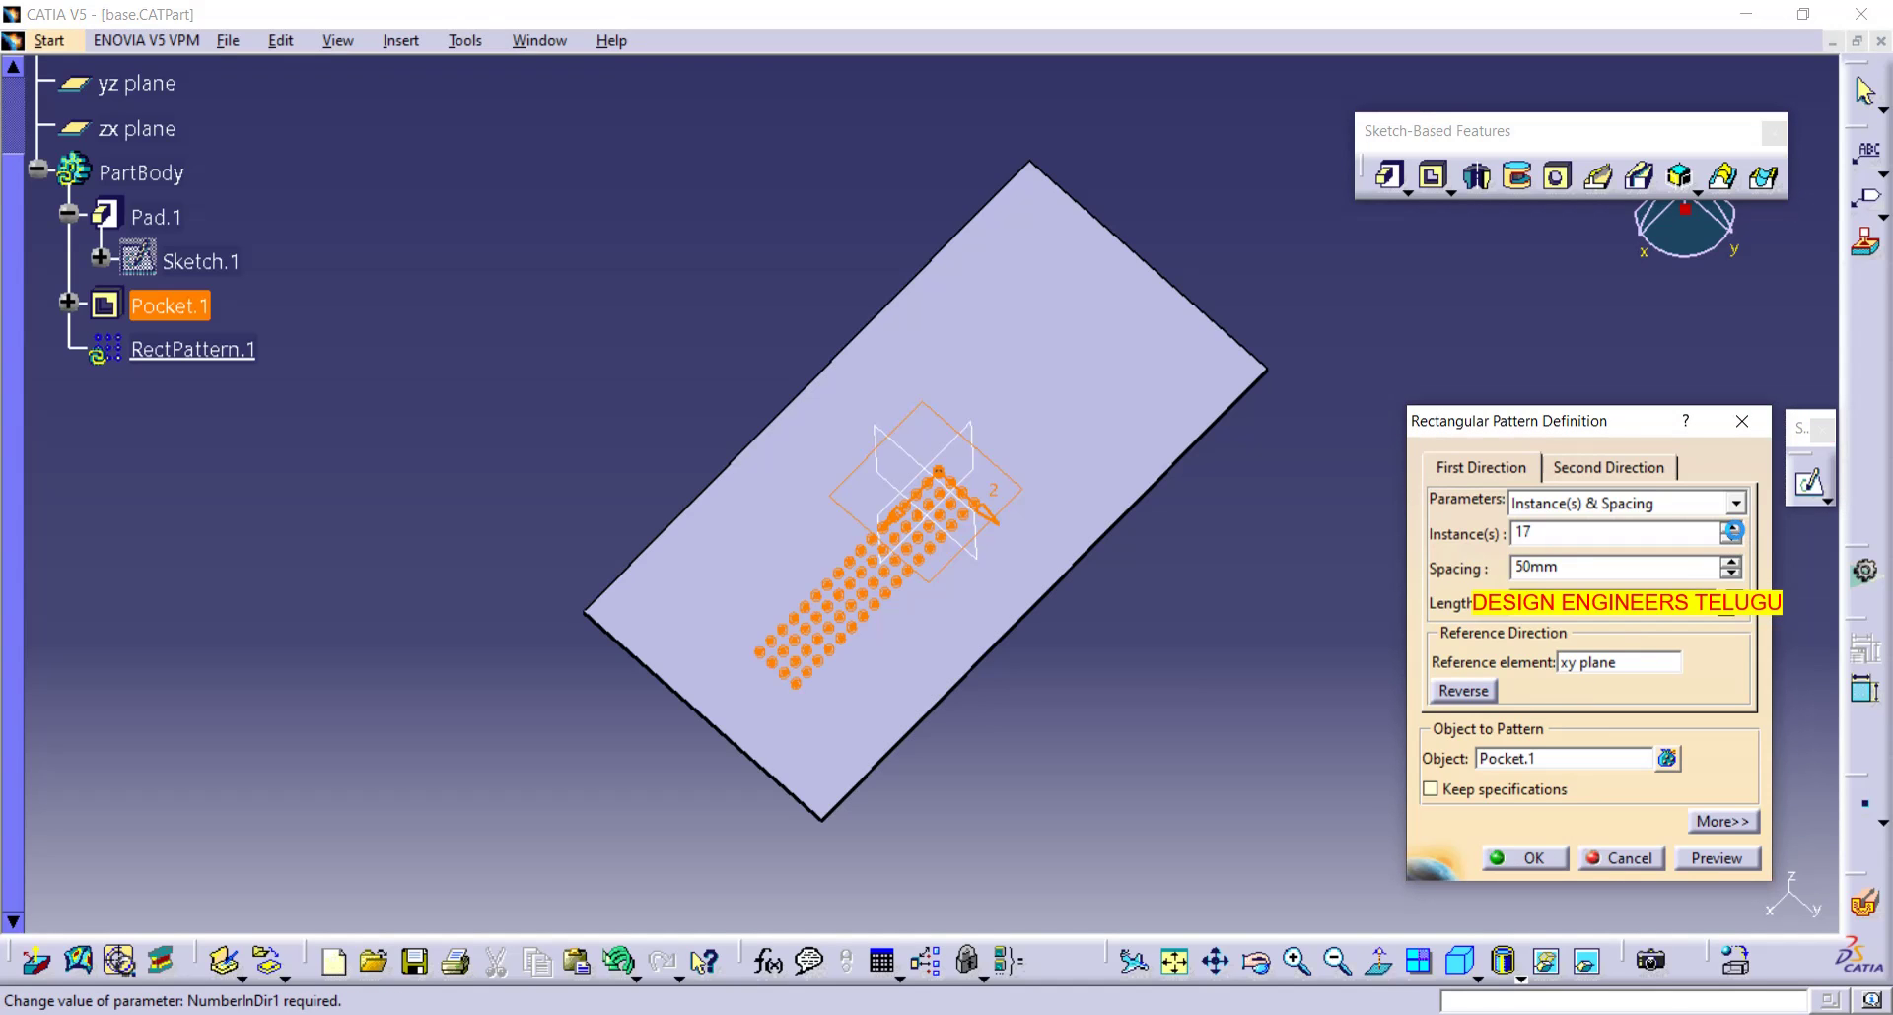
pyautogui.click(1734, 529)
pyautogui.click(1734, 529)
pyautogui.click(1733, 530)
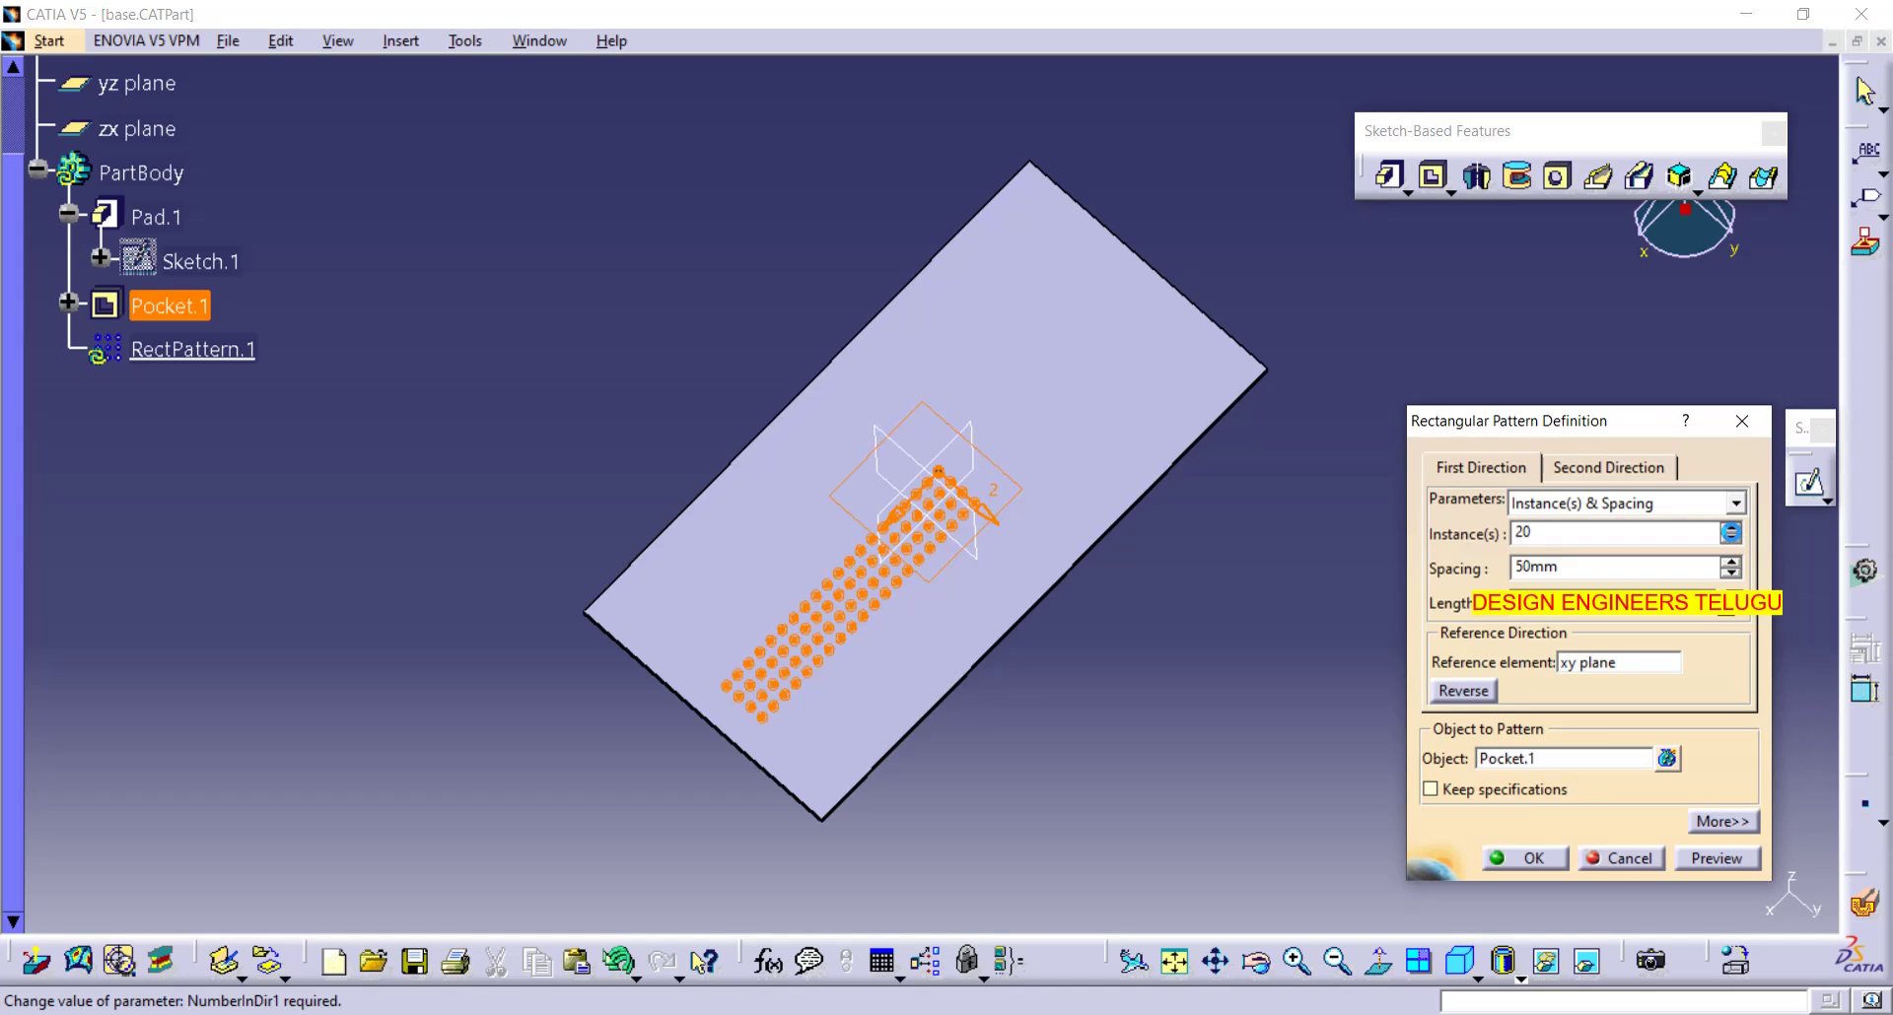
# - Set the pattern's second direction to 9 instances and create the rectangular hole pattern
pyautogui.click(1608, 468)
pyautogui.click(1732, 528)
pyautogui.click(1731, 529)
pyautogui.click(1731, 528)
pyautogui.click(1731, 528)
pyautogui.click(1731, 529)
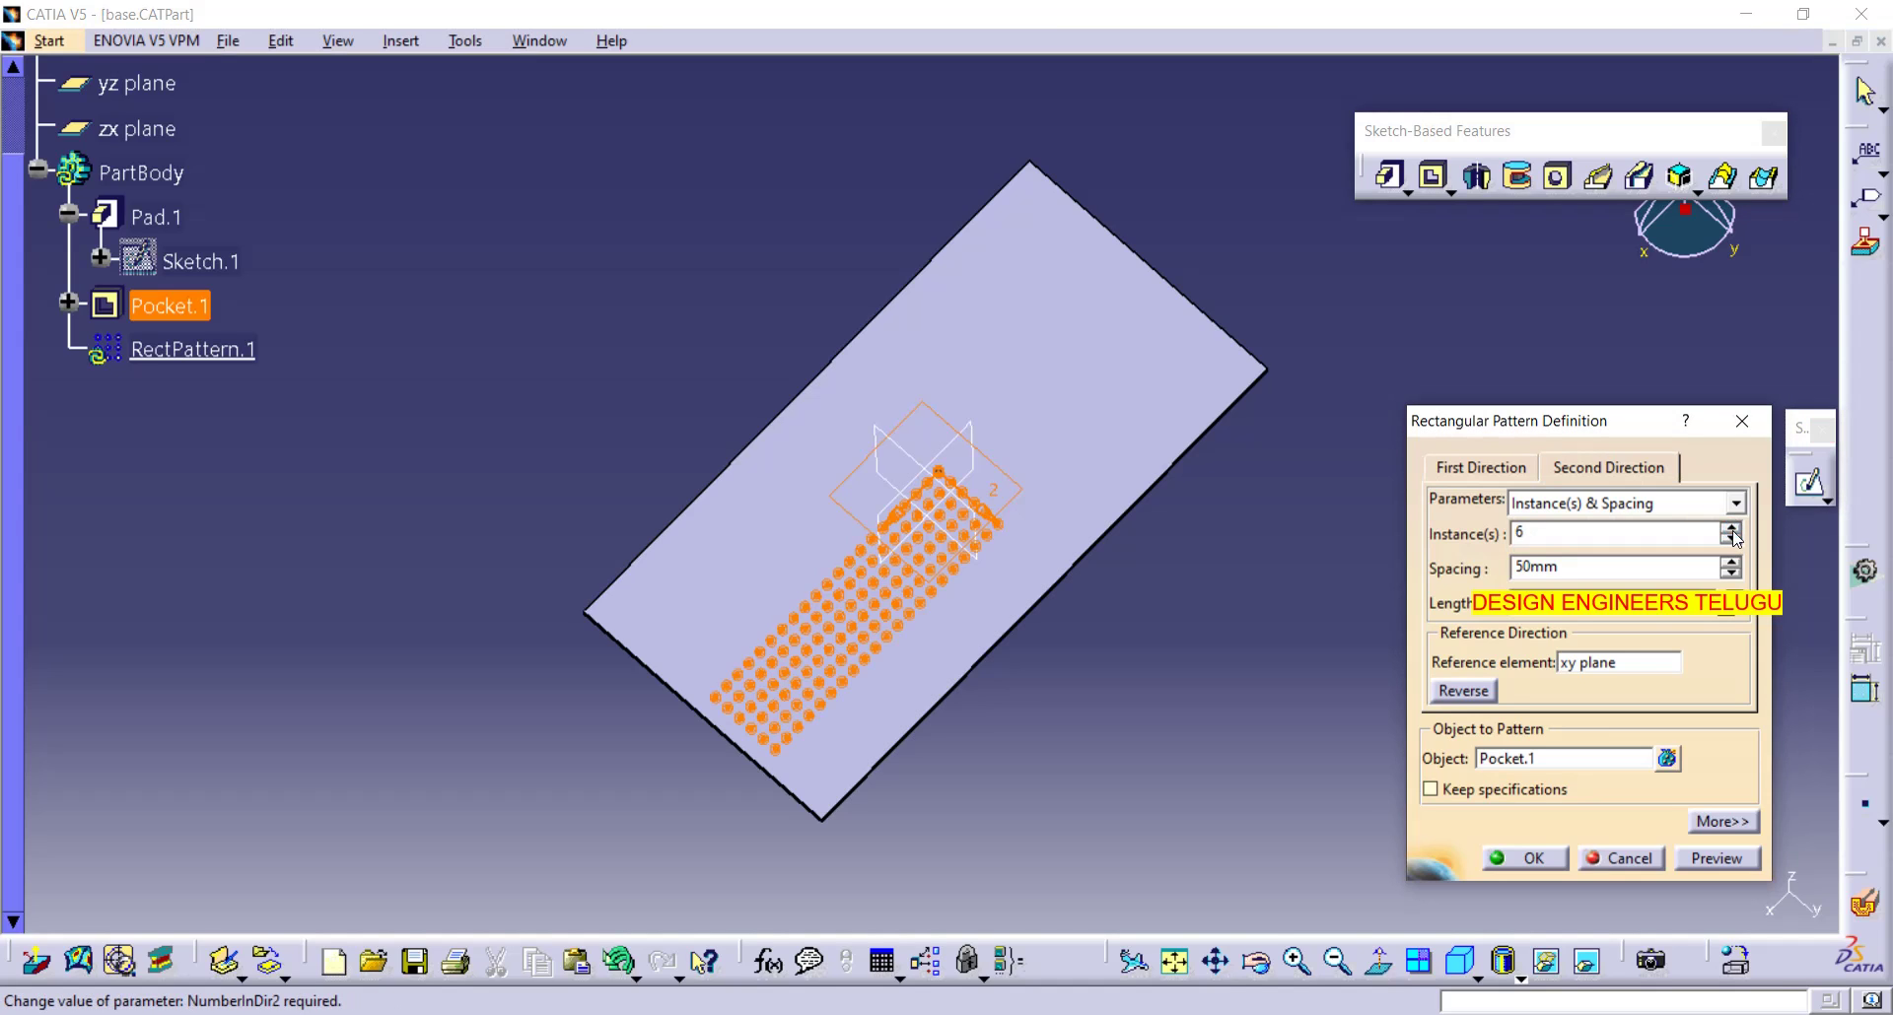
pyautogui.click(1731, 528)
pyautogui.click(1731, 528)
pyautogui.click(1731, 528)
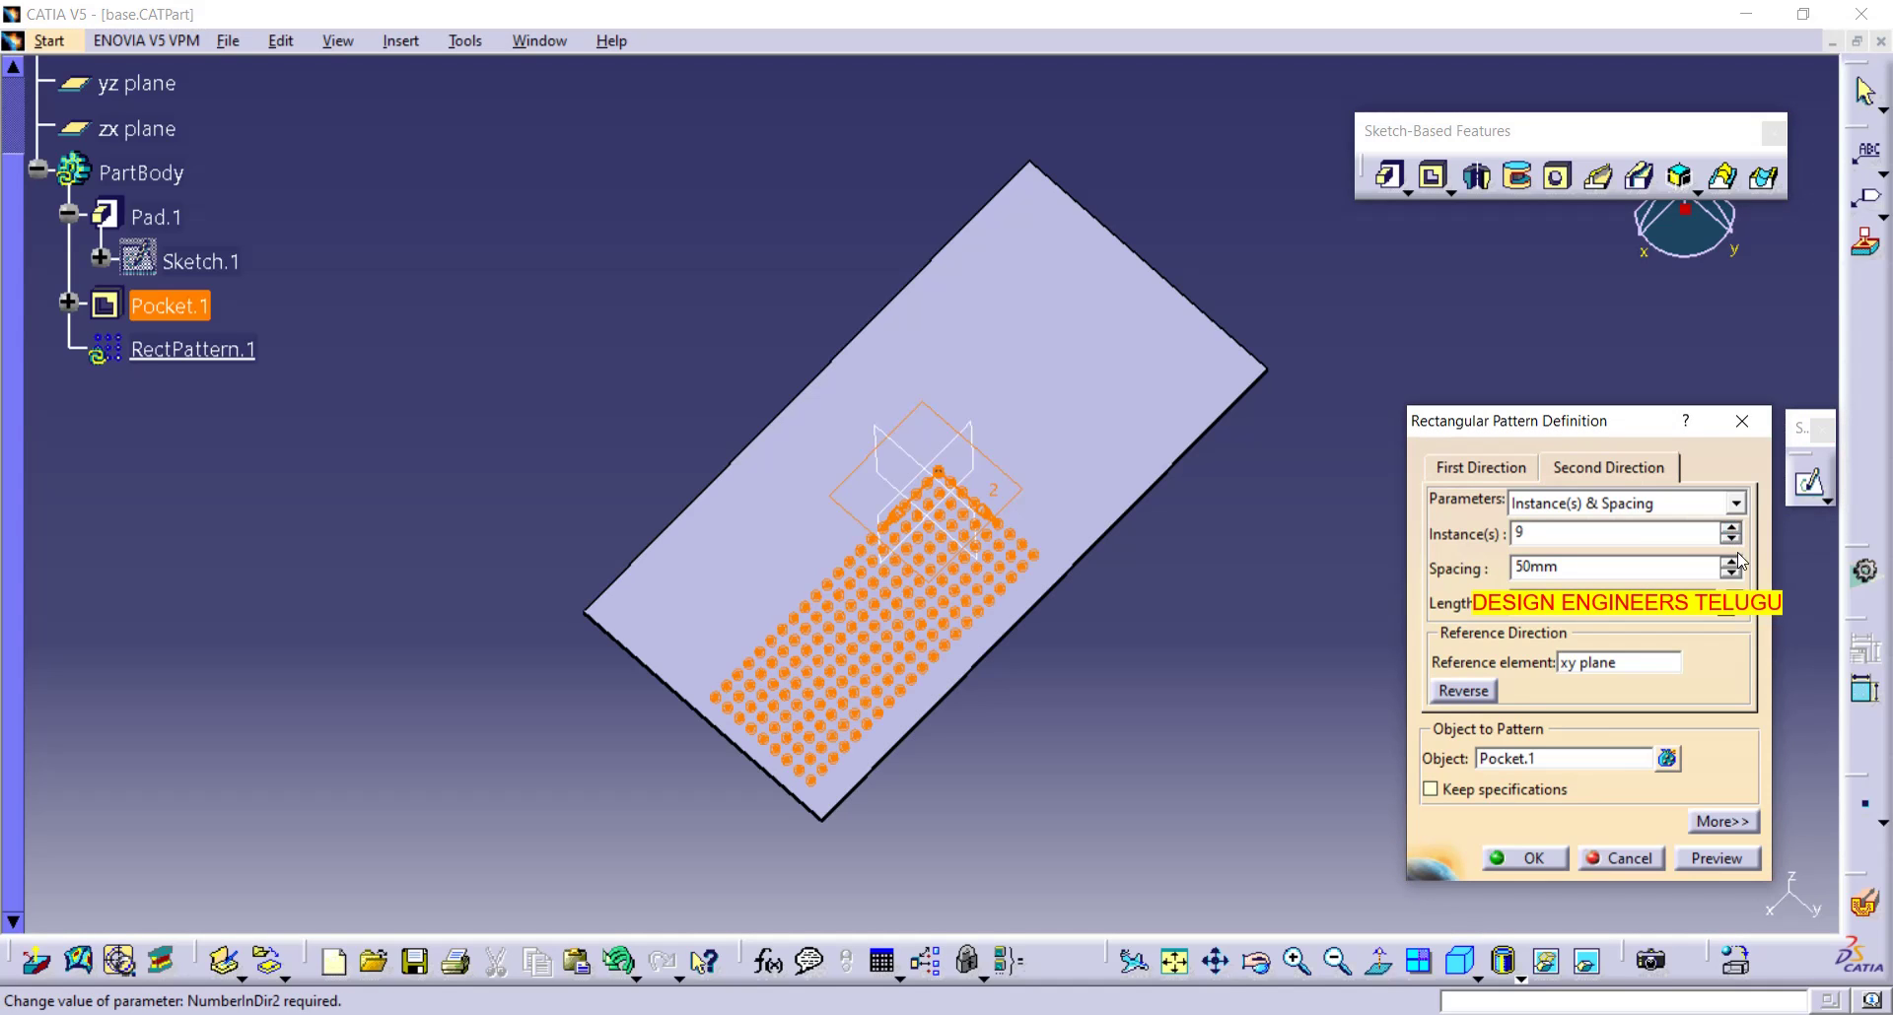
pyautogui.click(1541, 844)
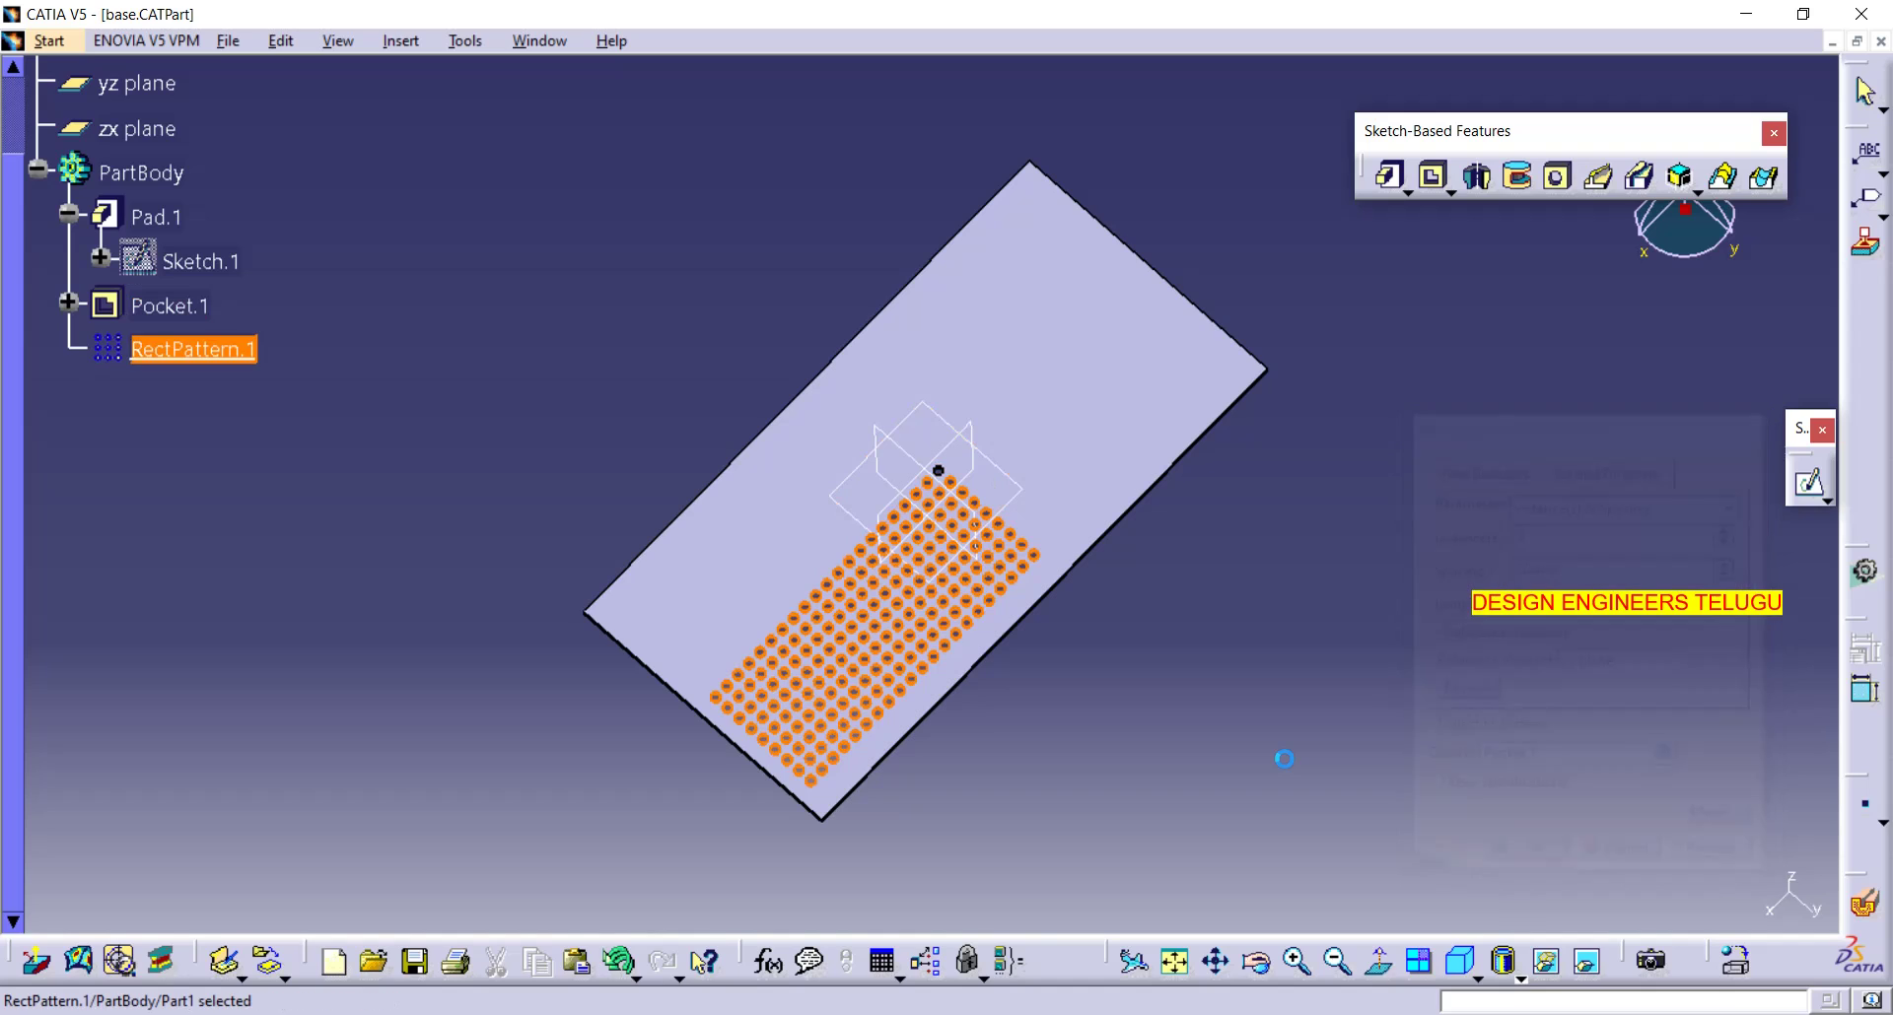
# - Show the perforated base plate in isometric view and switch to the Product1 assembly
pyautogui.click(1457, 959)
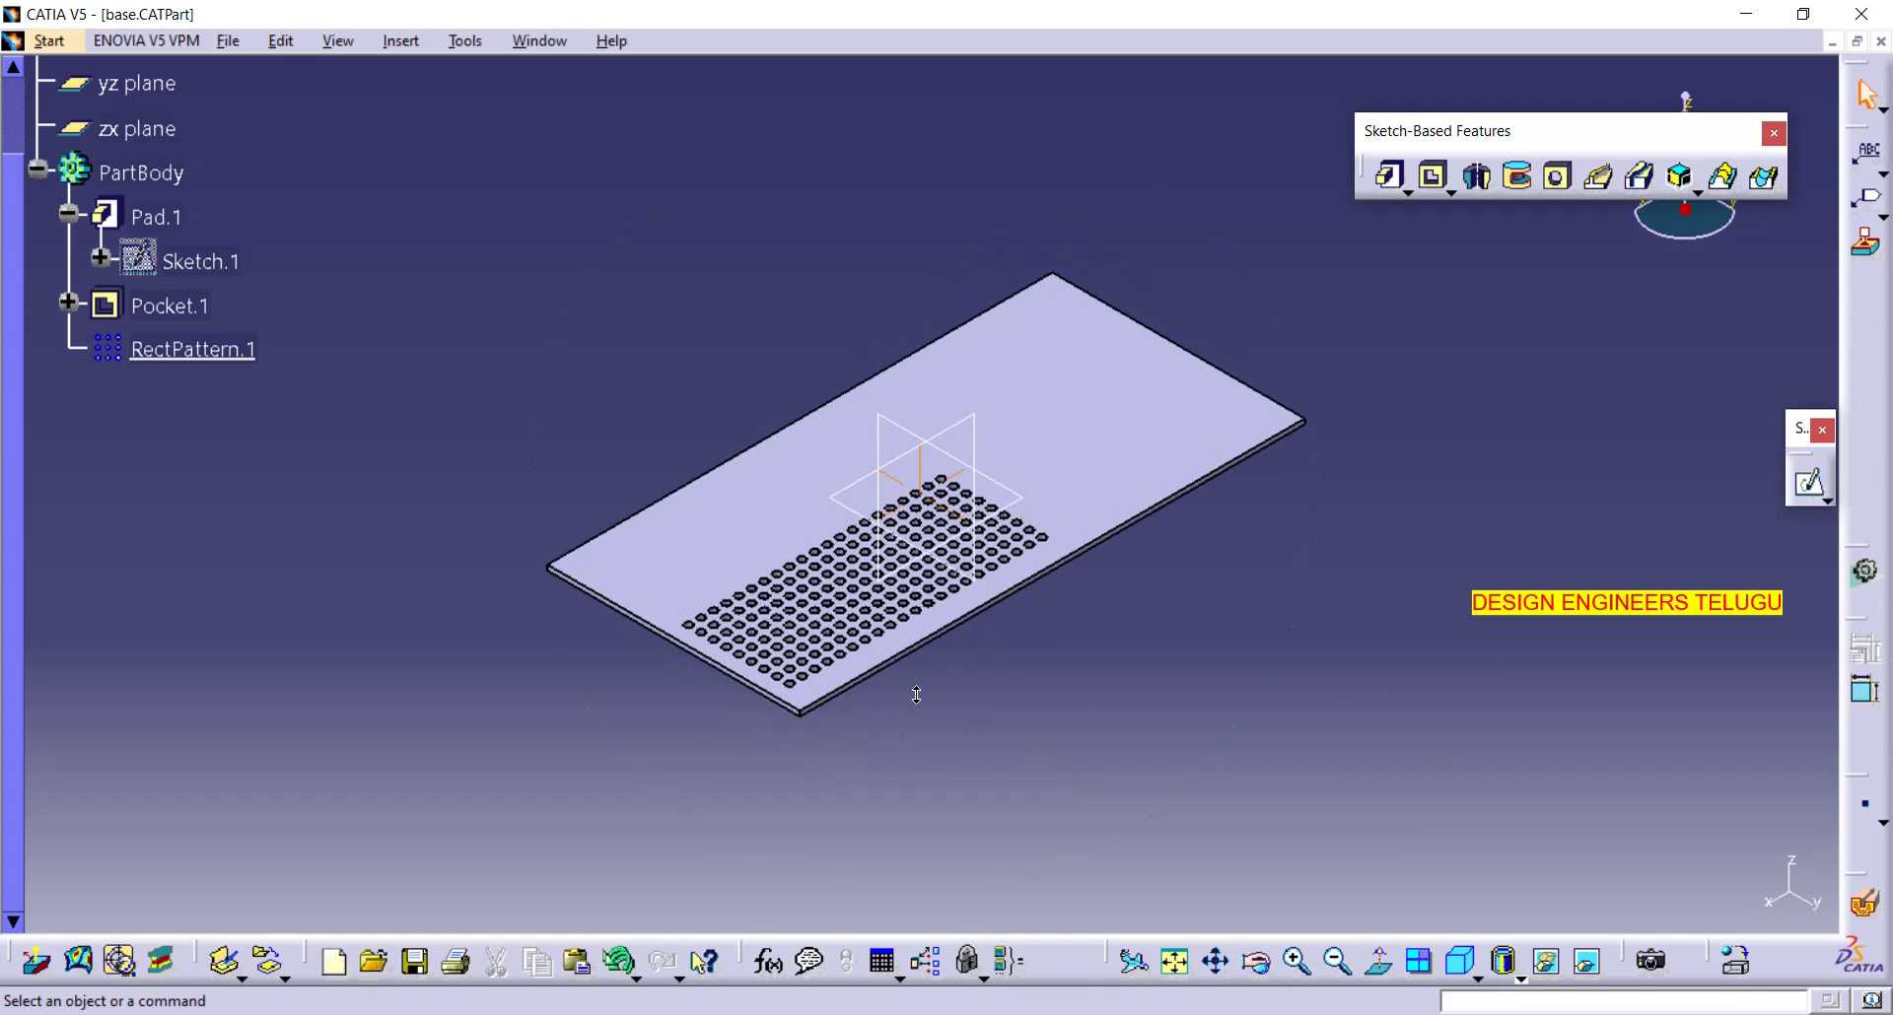
pyautogui.click(539, 47)
pyautogui.click(613, 193)
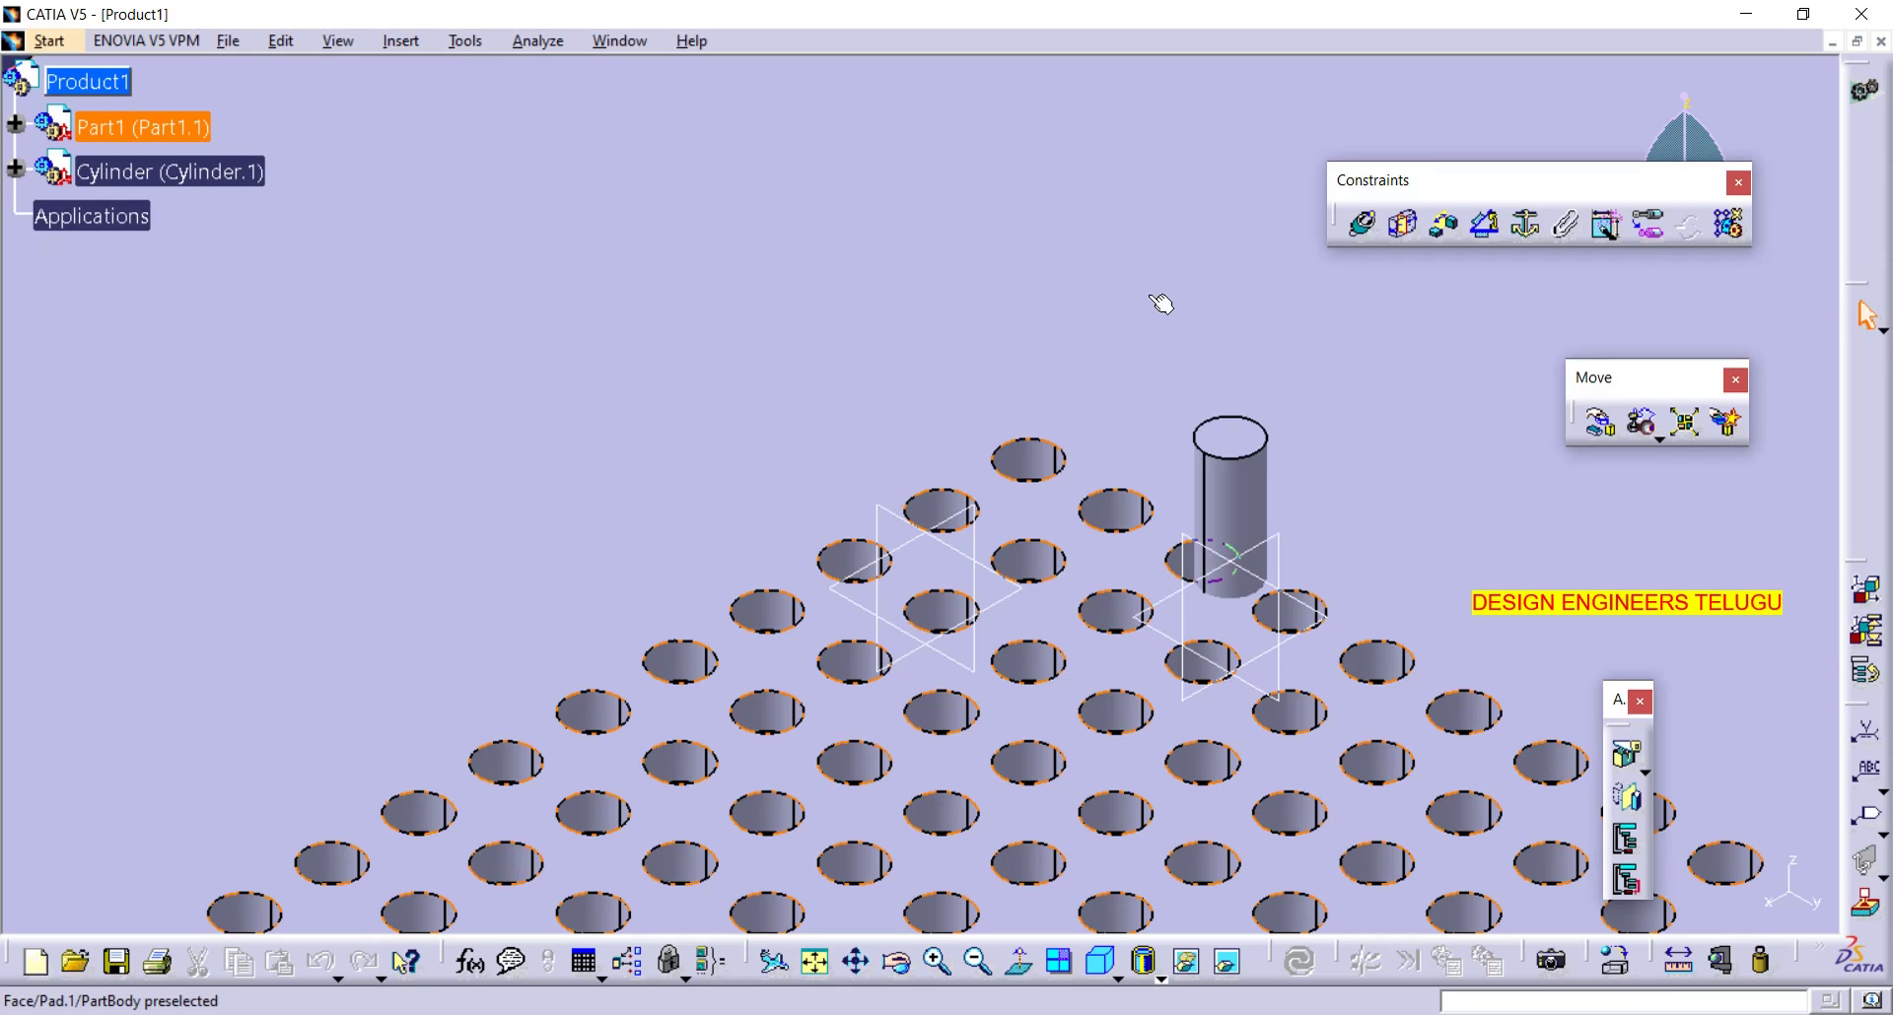
# - Move the cylinder along the Y axis until it stands clear of the base plate, and restore the isometric view
pyautogui.keyDown('ctrl'); pyautogui.moveTo(1161, 303); pyautogui.dragTo(1065, 927, button='middle'); pyautogui.keyUp('ctrl')
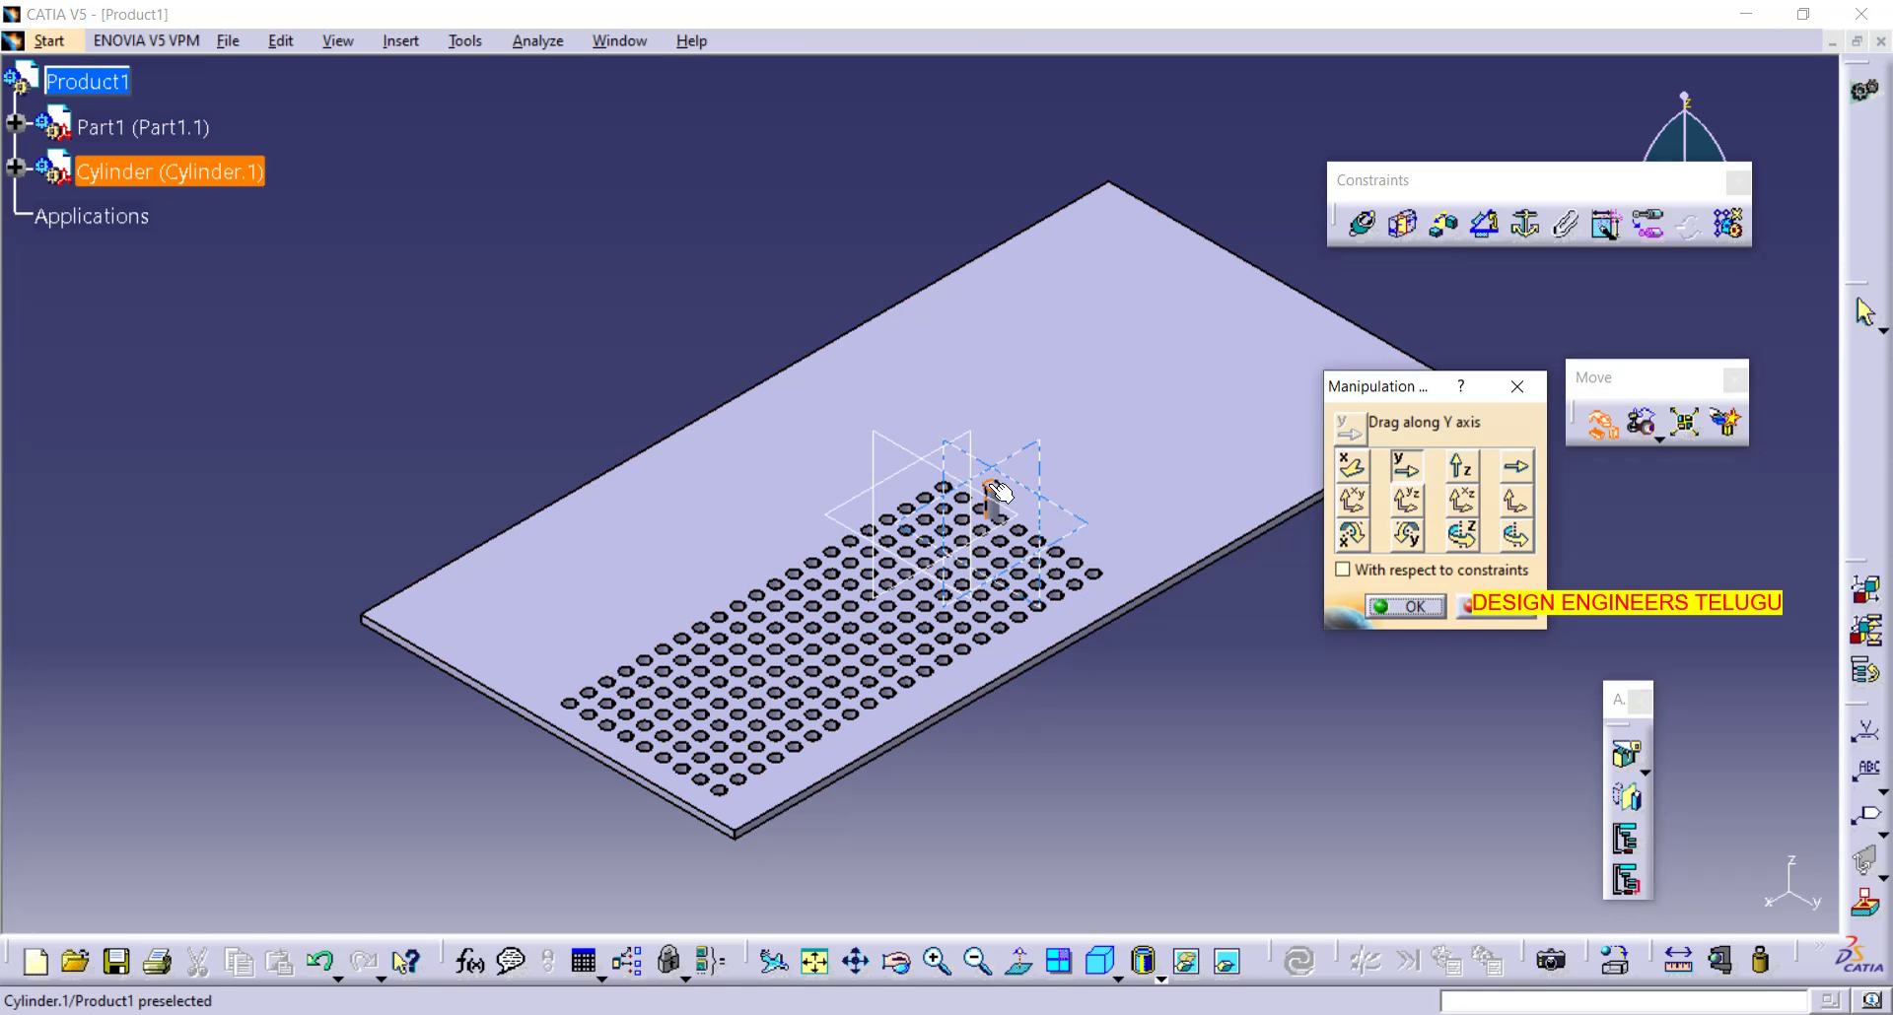
pyautogui.moveTo(995, 499); pyautogui.dragTo(1205, 616)
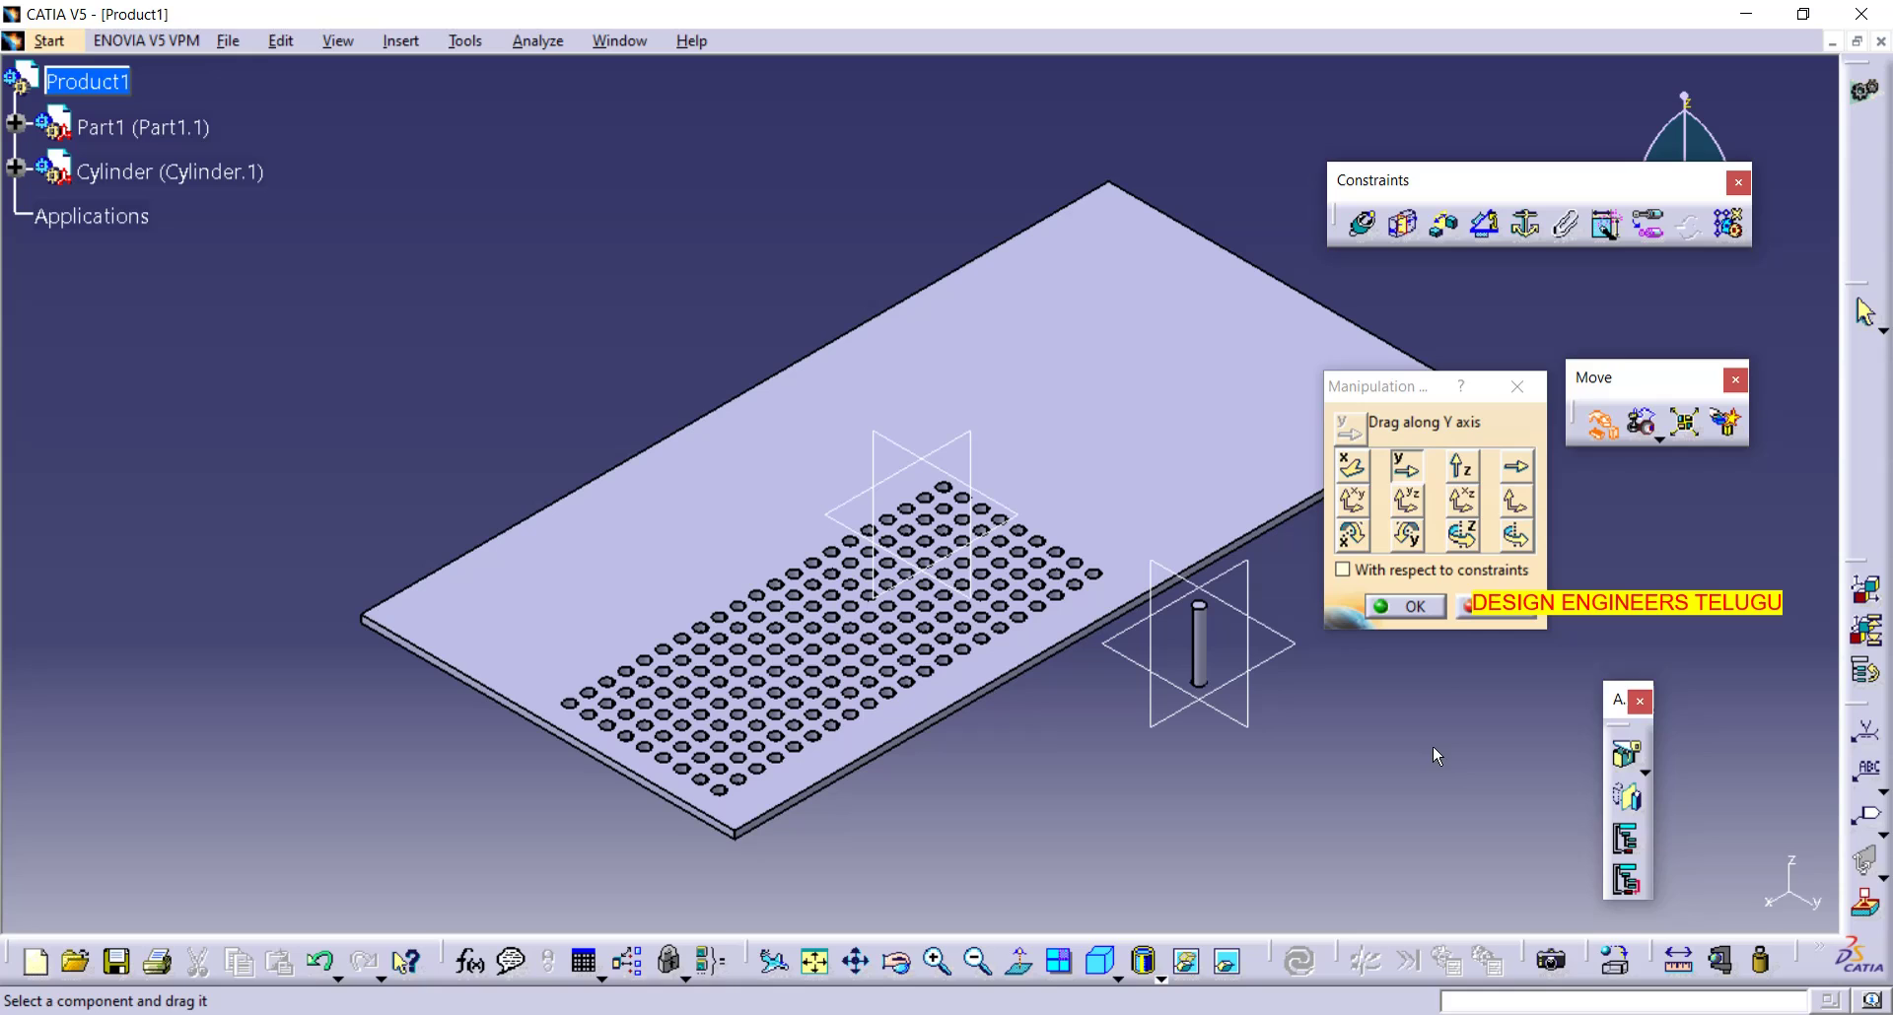
pyautogui.click(1416, 608)
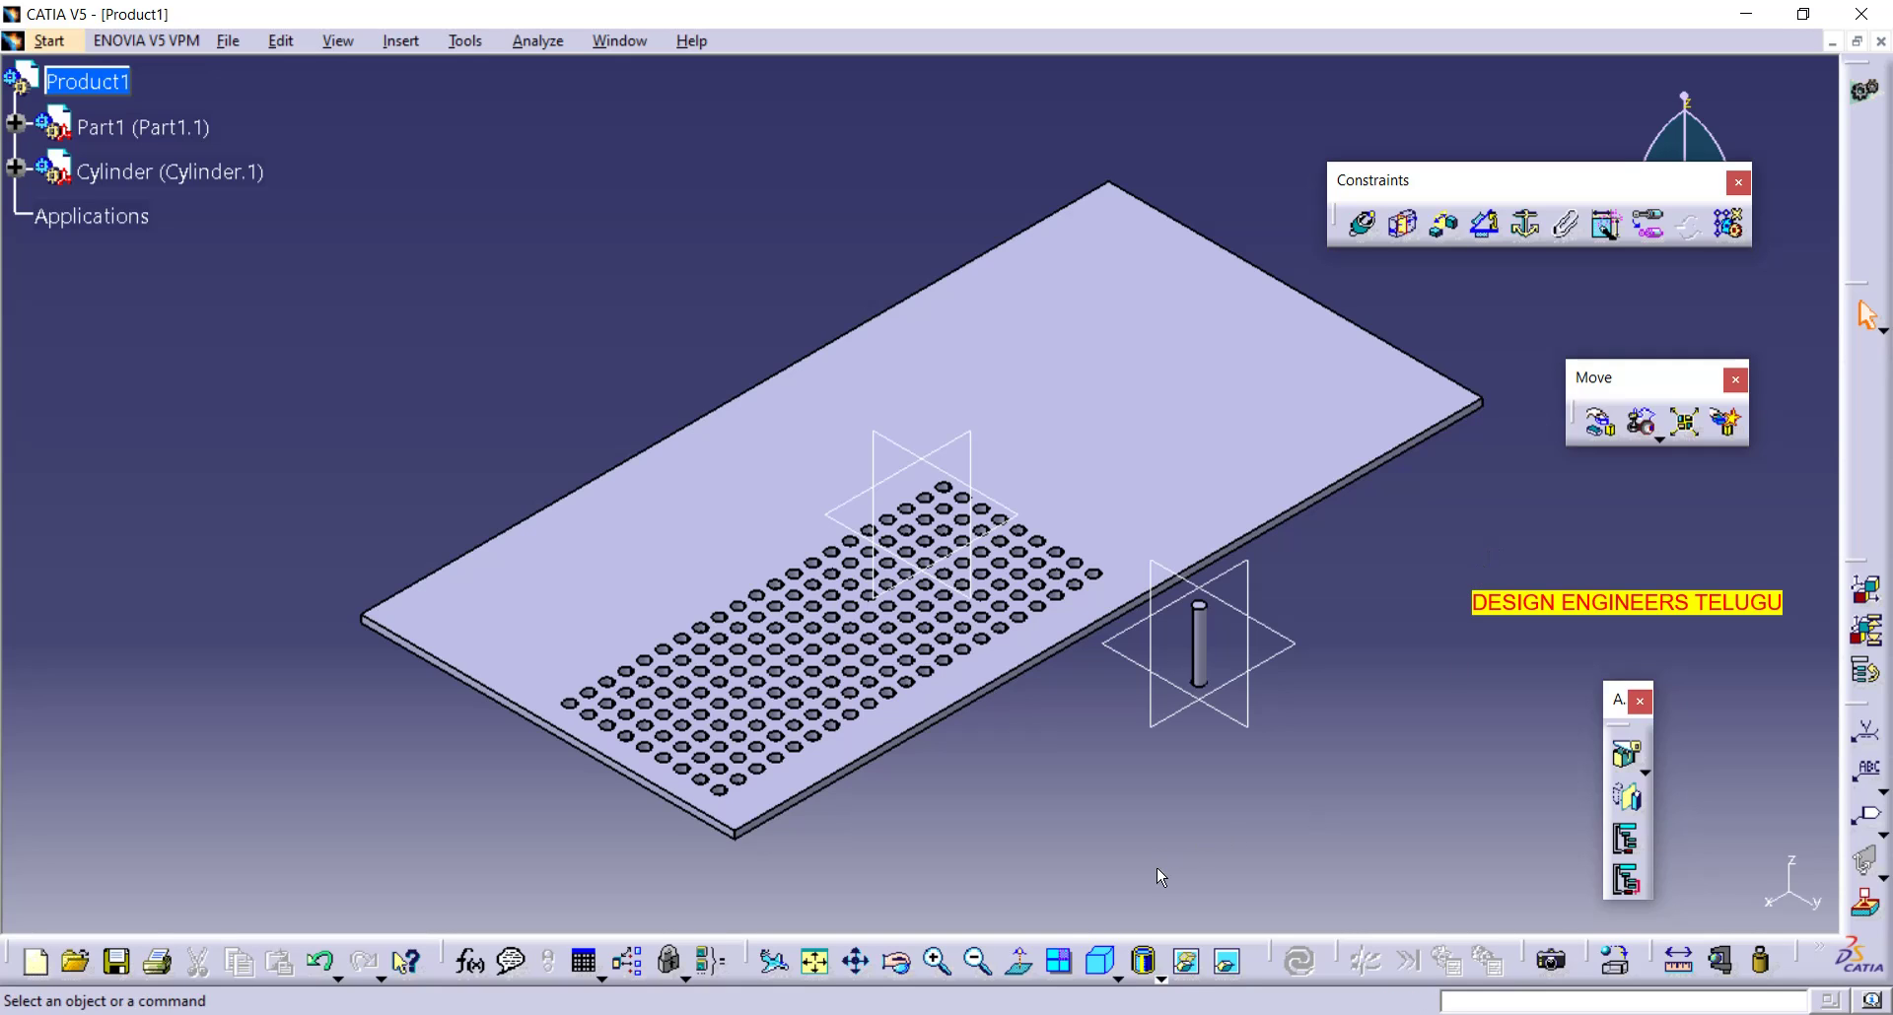
pyautogui.click(1117, 978)
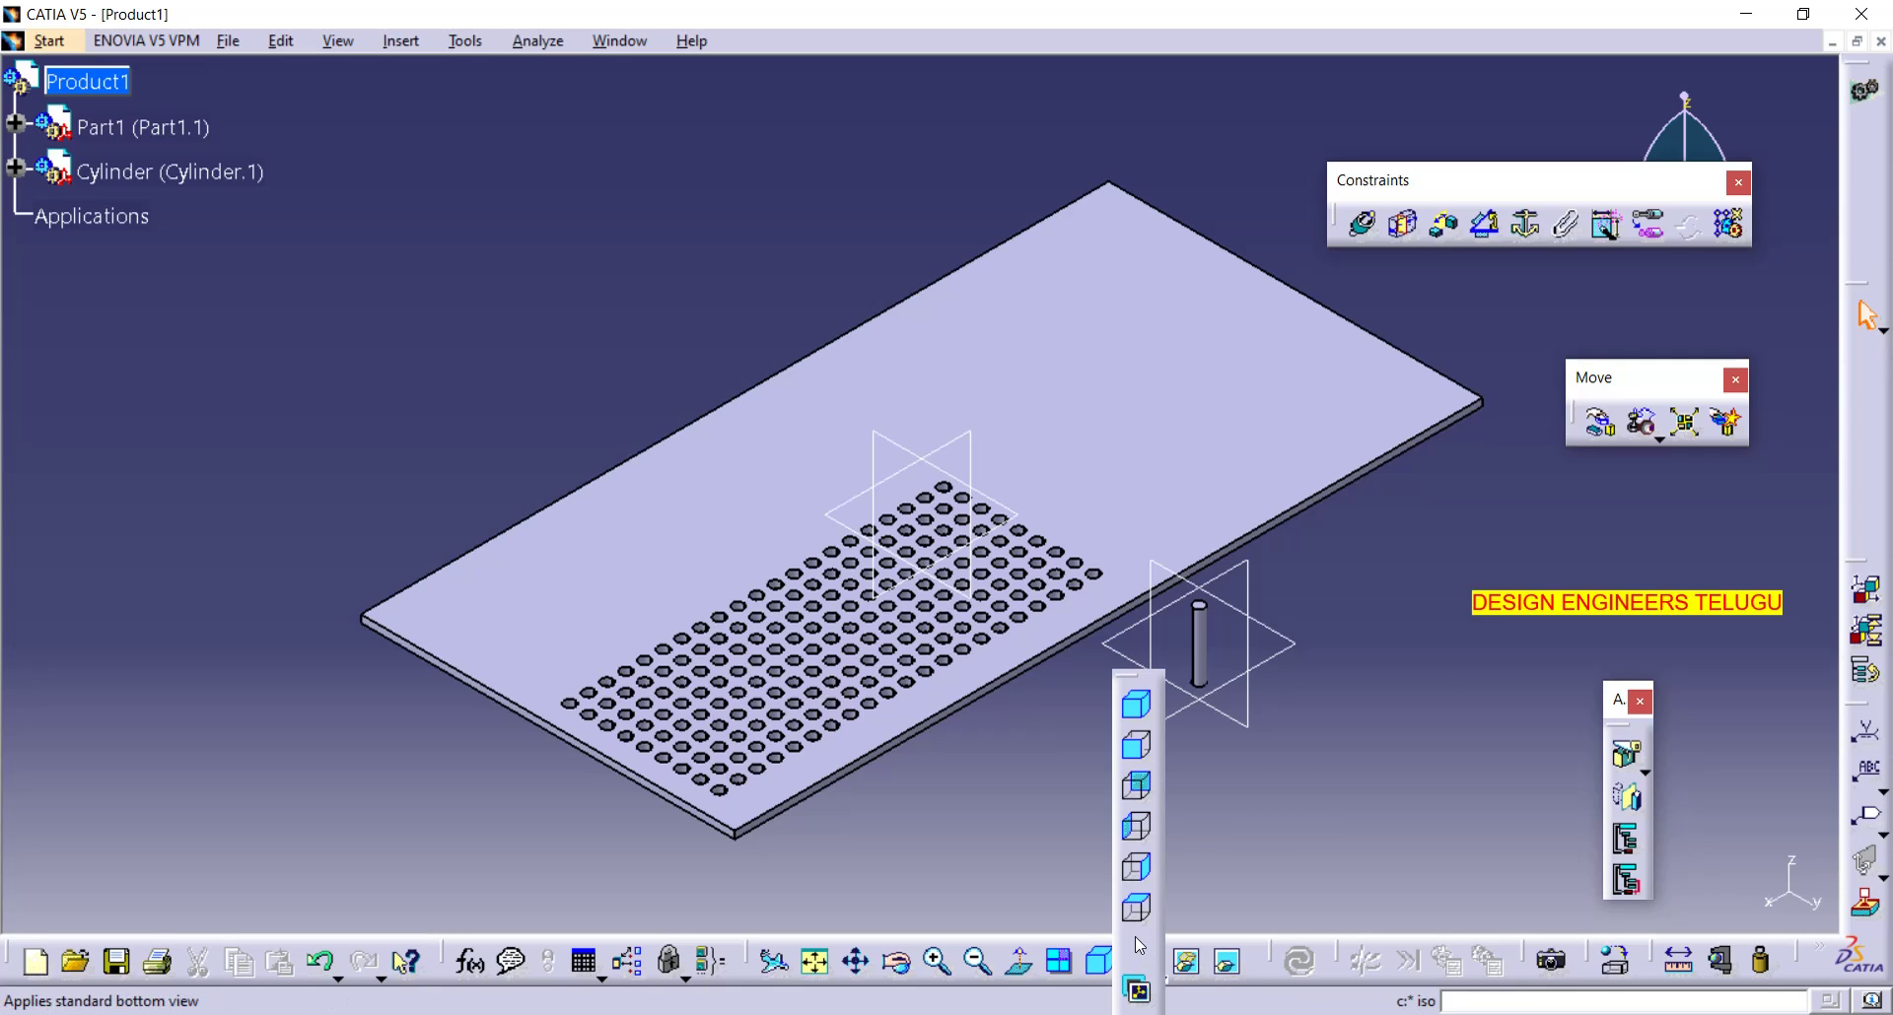
pyautogui.click(1140, 708)
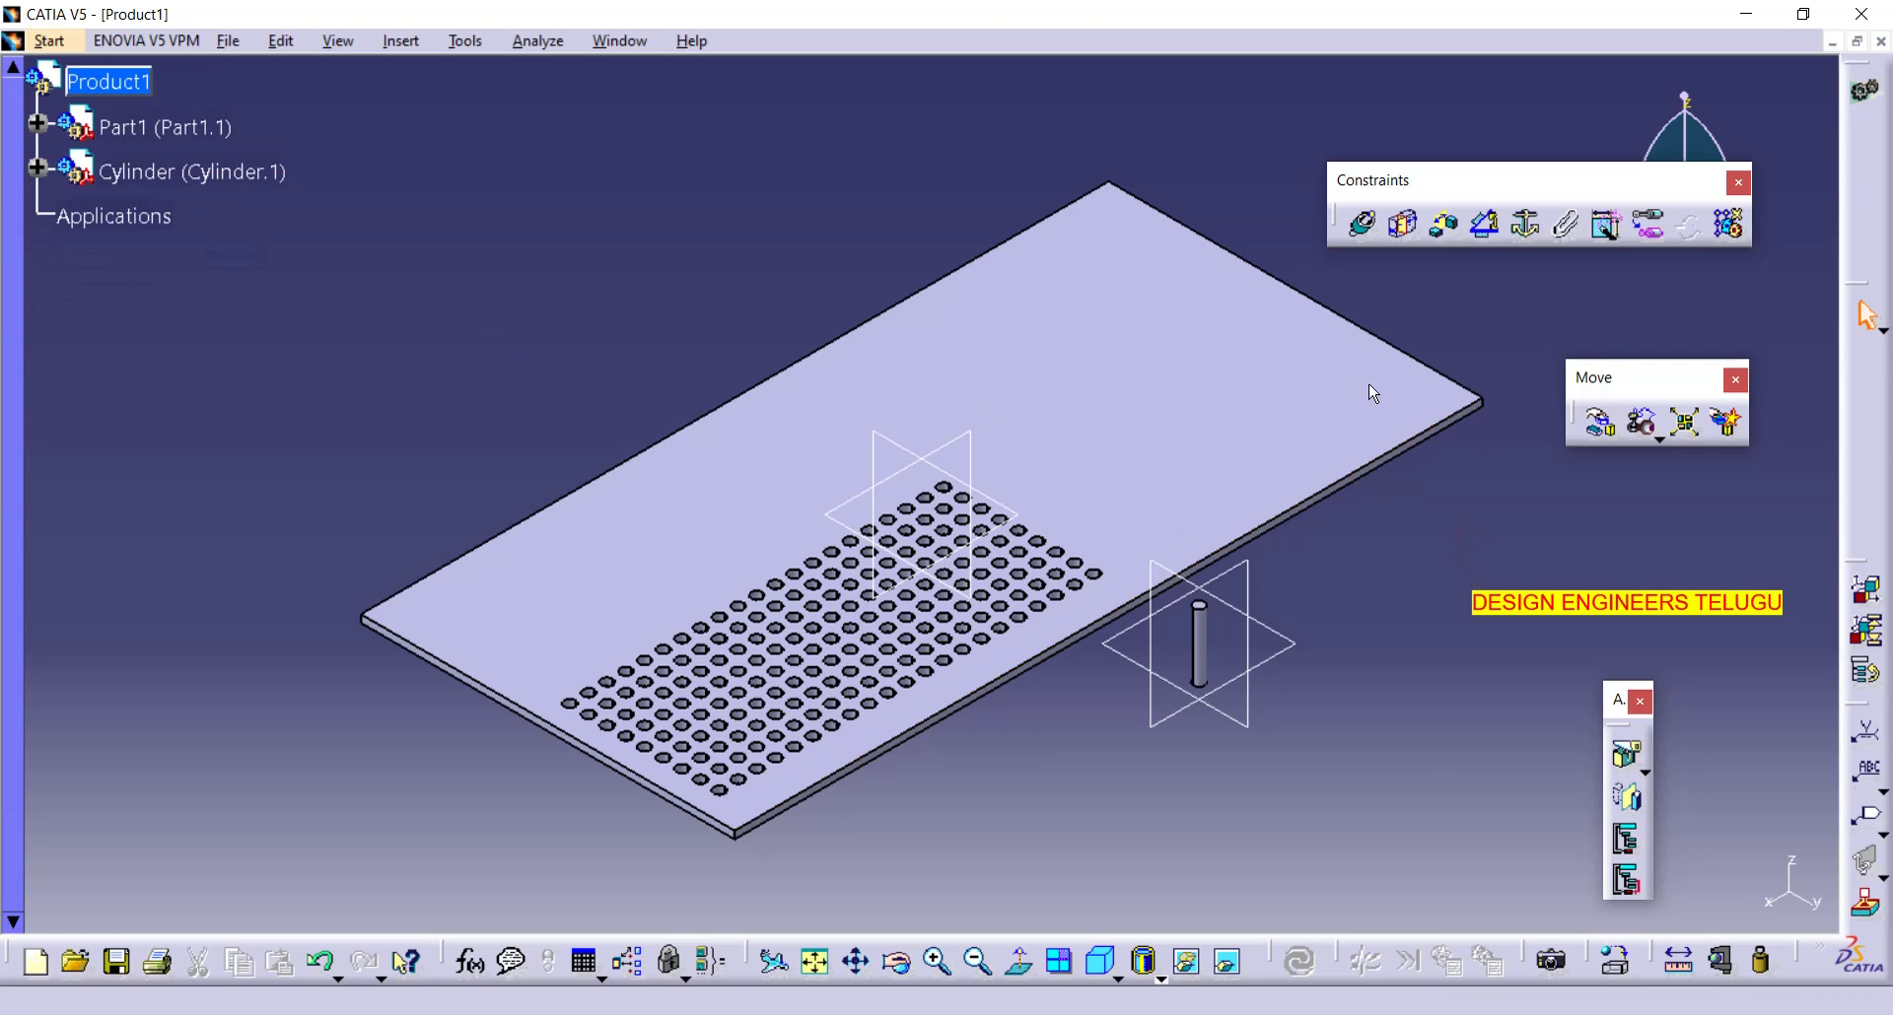
pyautogui.click(1727, 225)
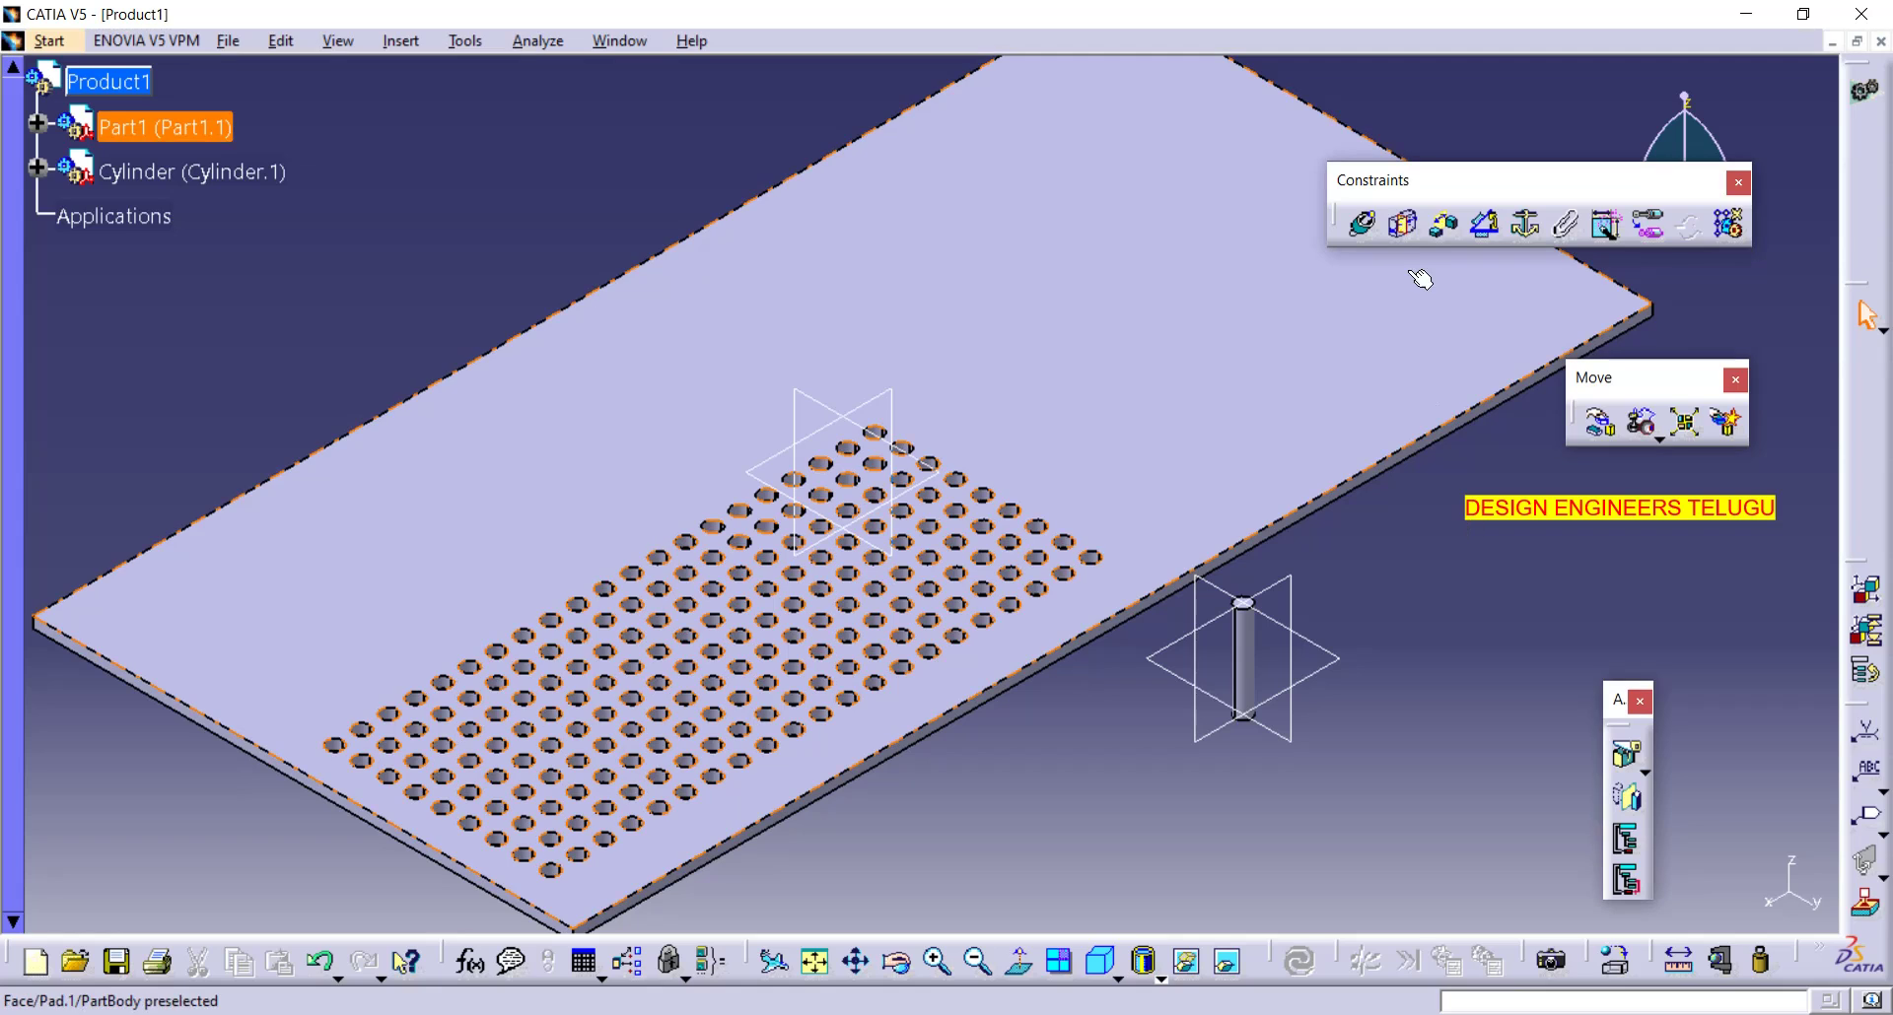
# - Add a coincidence constraint between the cylinder's axis and the axis of the original pocket hole, and update the assembly
pyautogui.click(1366, 226)
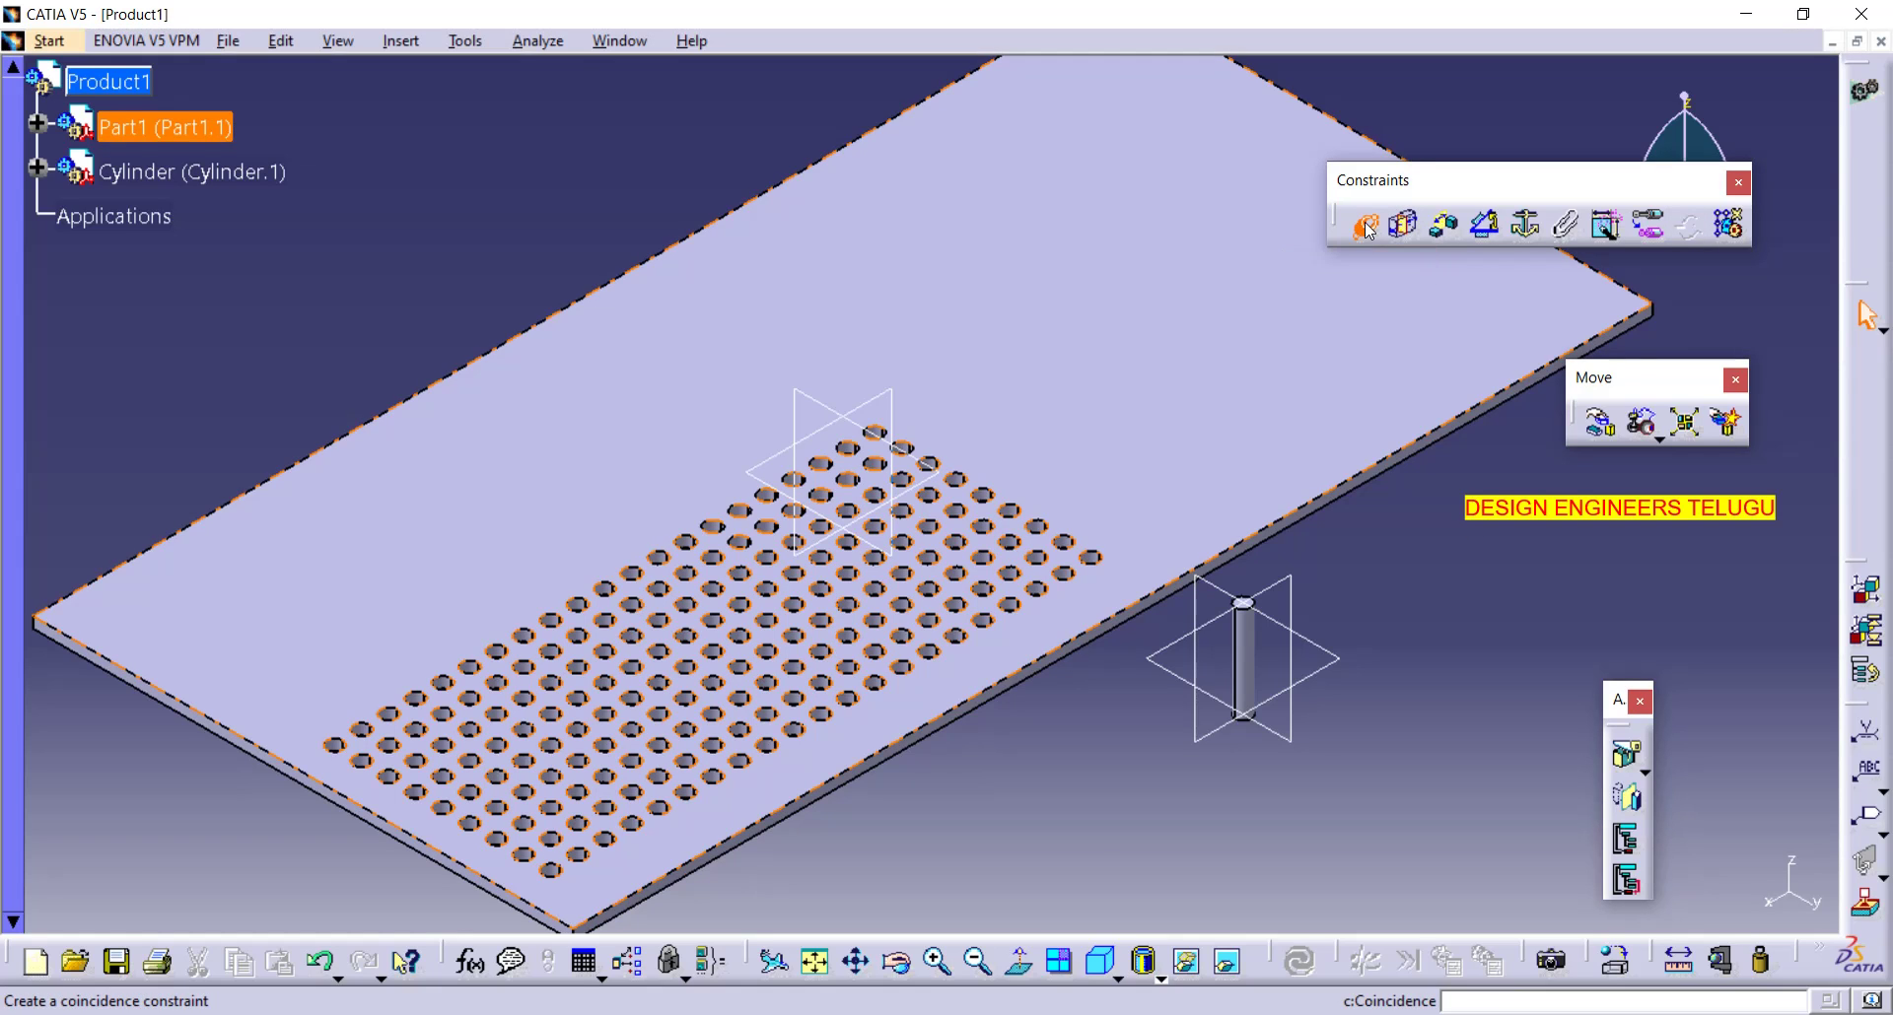
pyautogui.click(1265, 665)
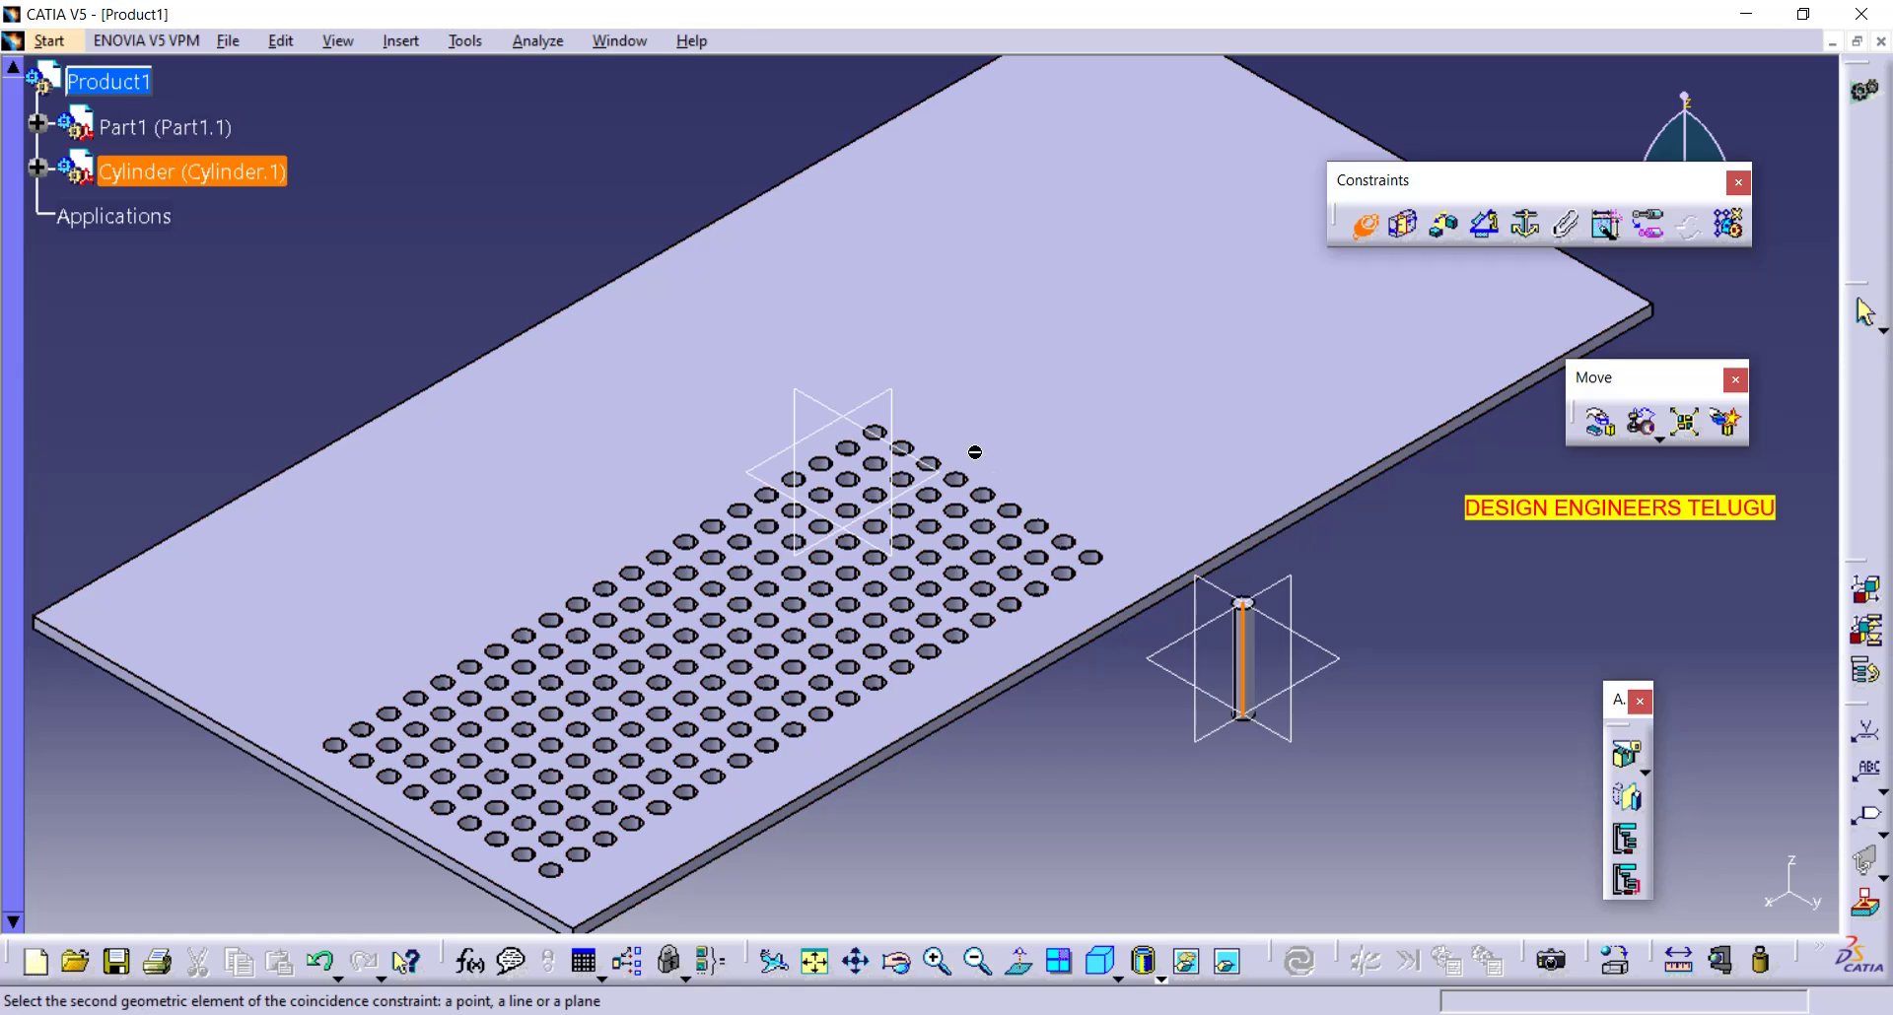
pyautogui.moveTo(915, 477); pyautogui.dragTo(834, 340, button='middle')
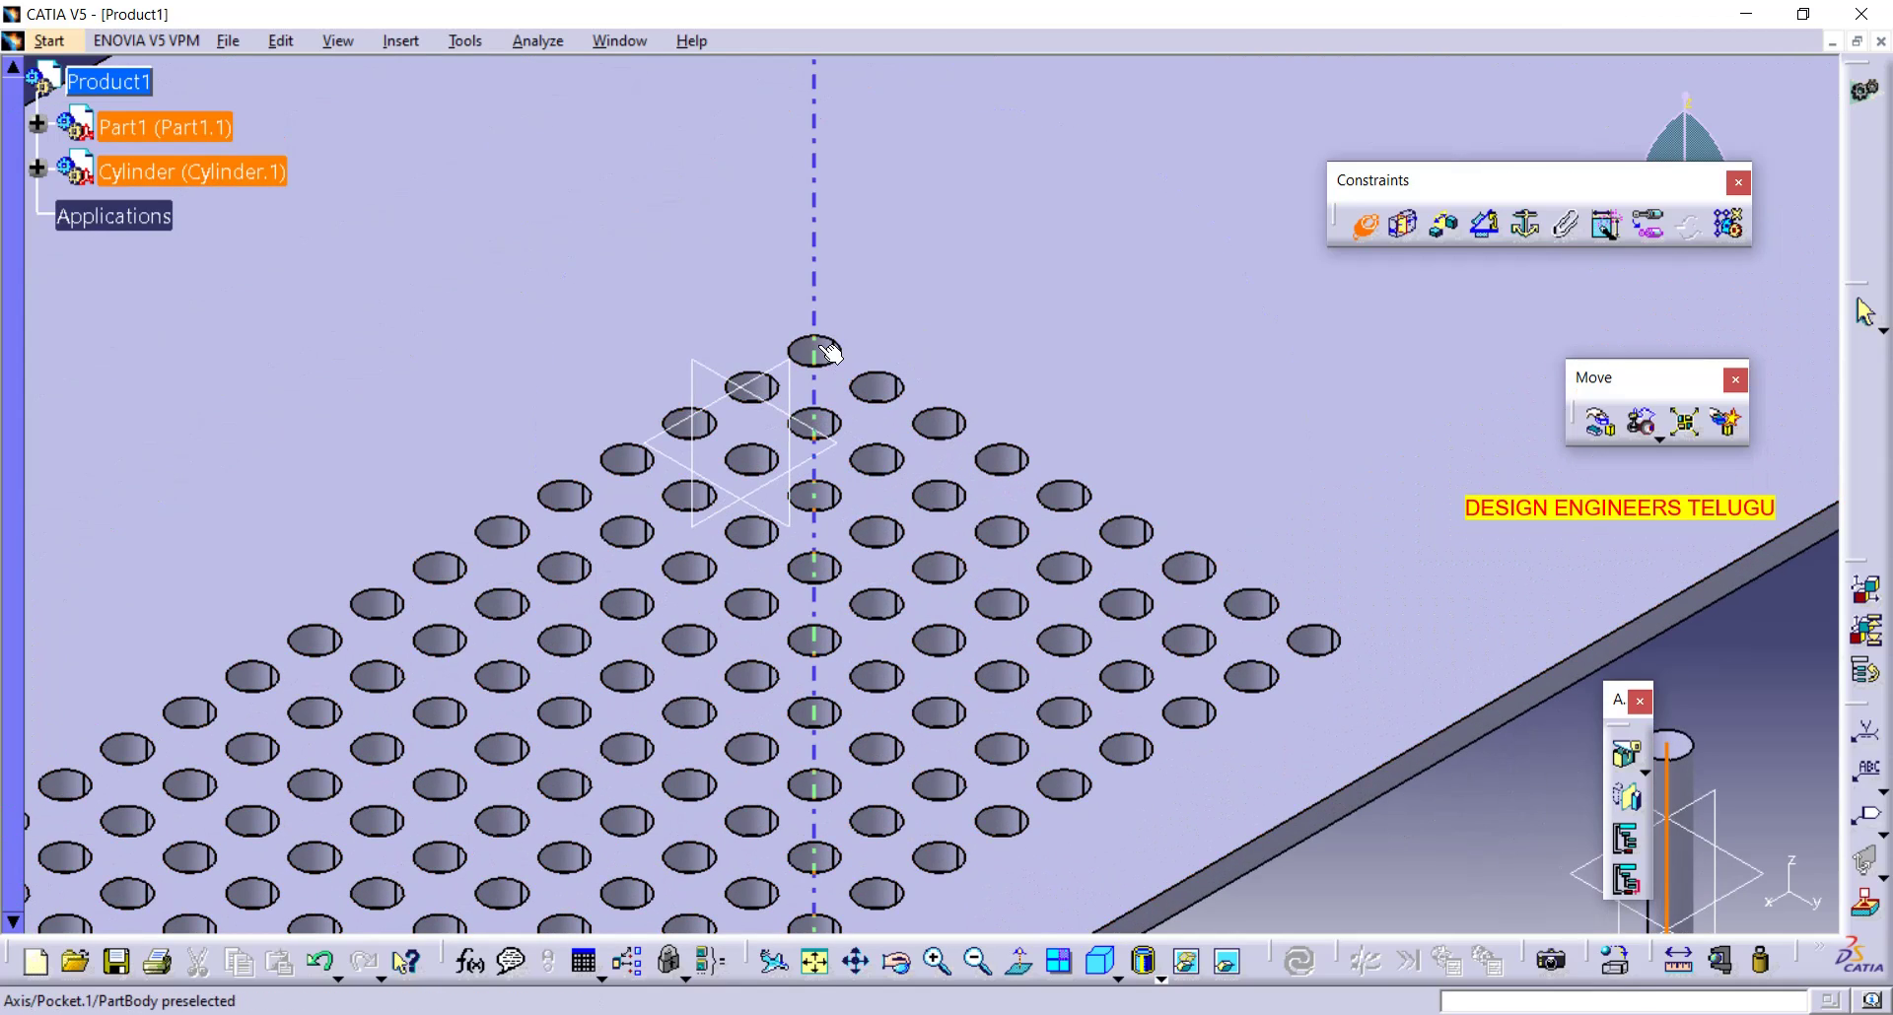
pyautogui.click(817, 353)
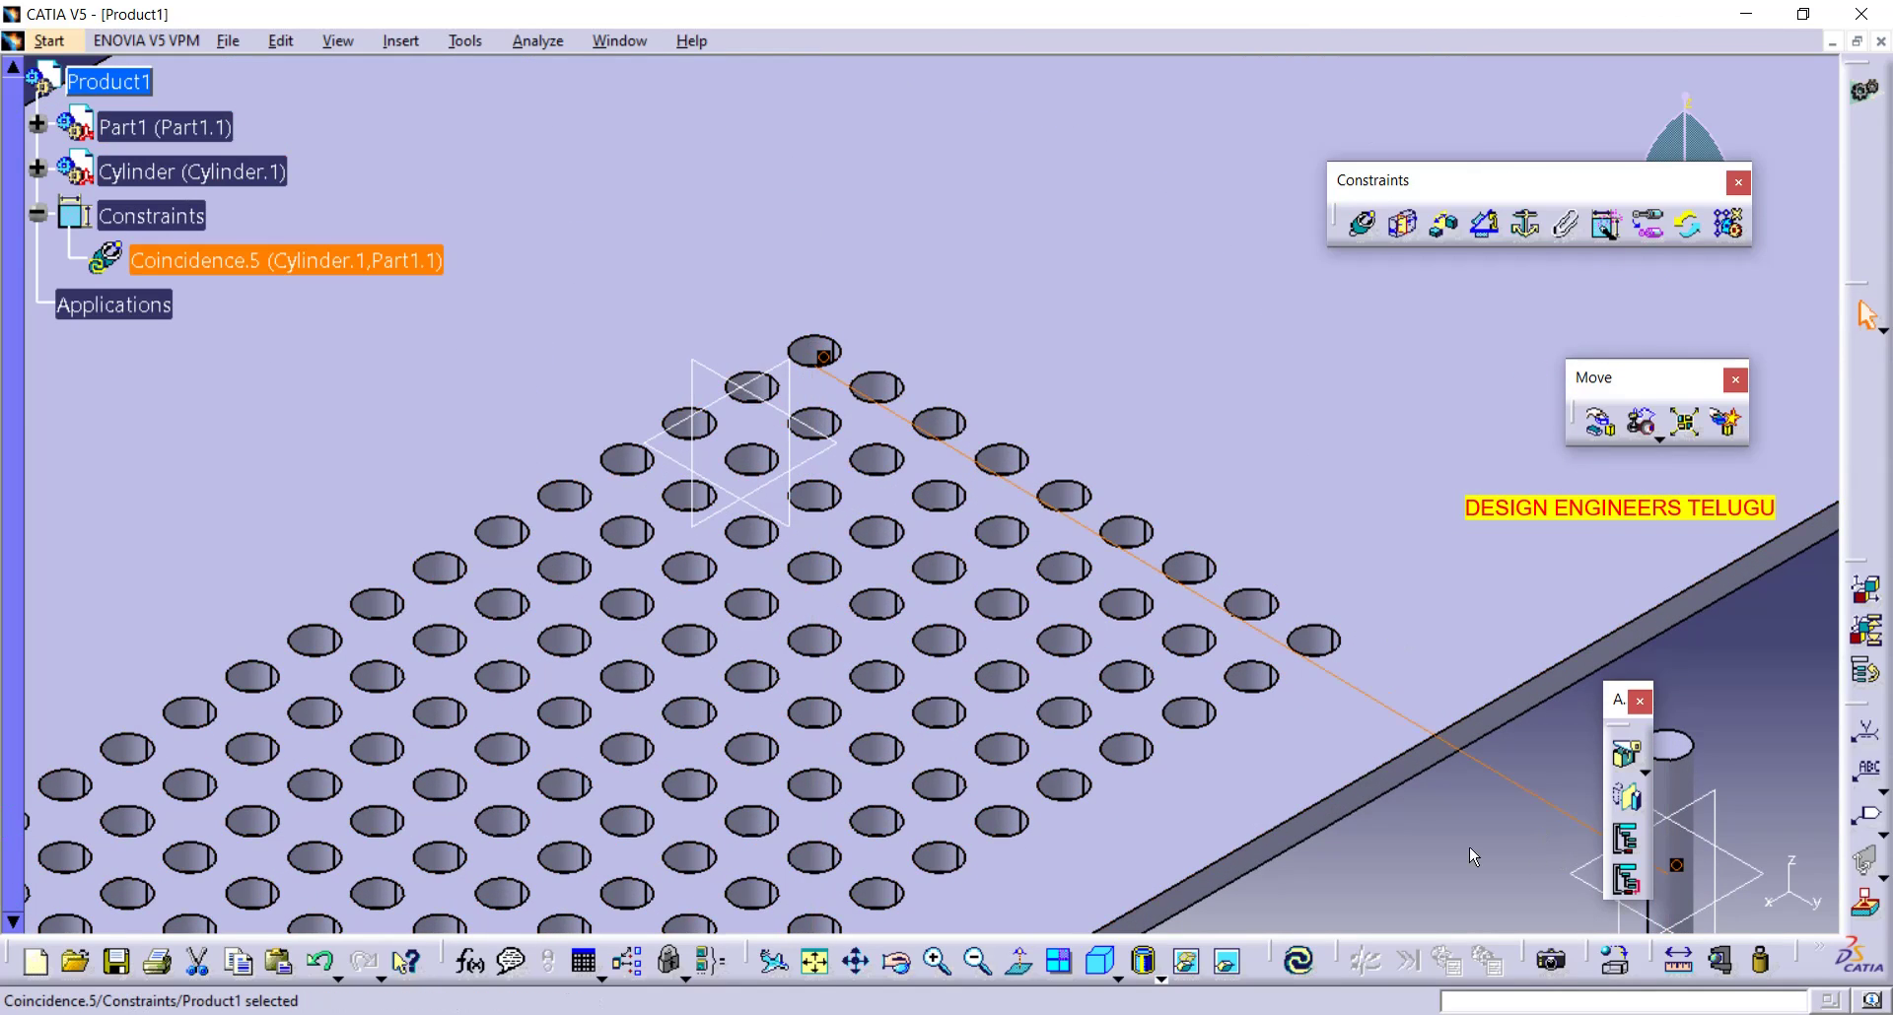
pyautogui.click(1297, 961)
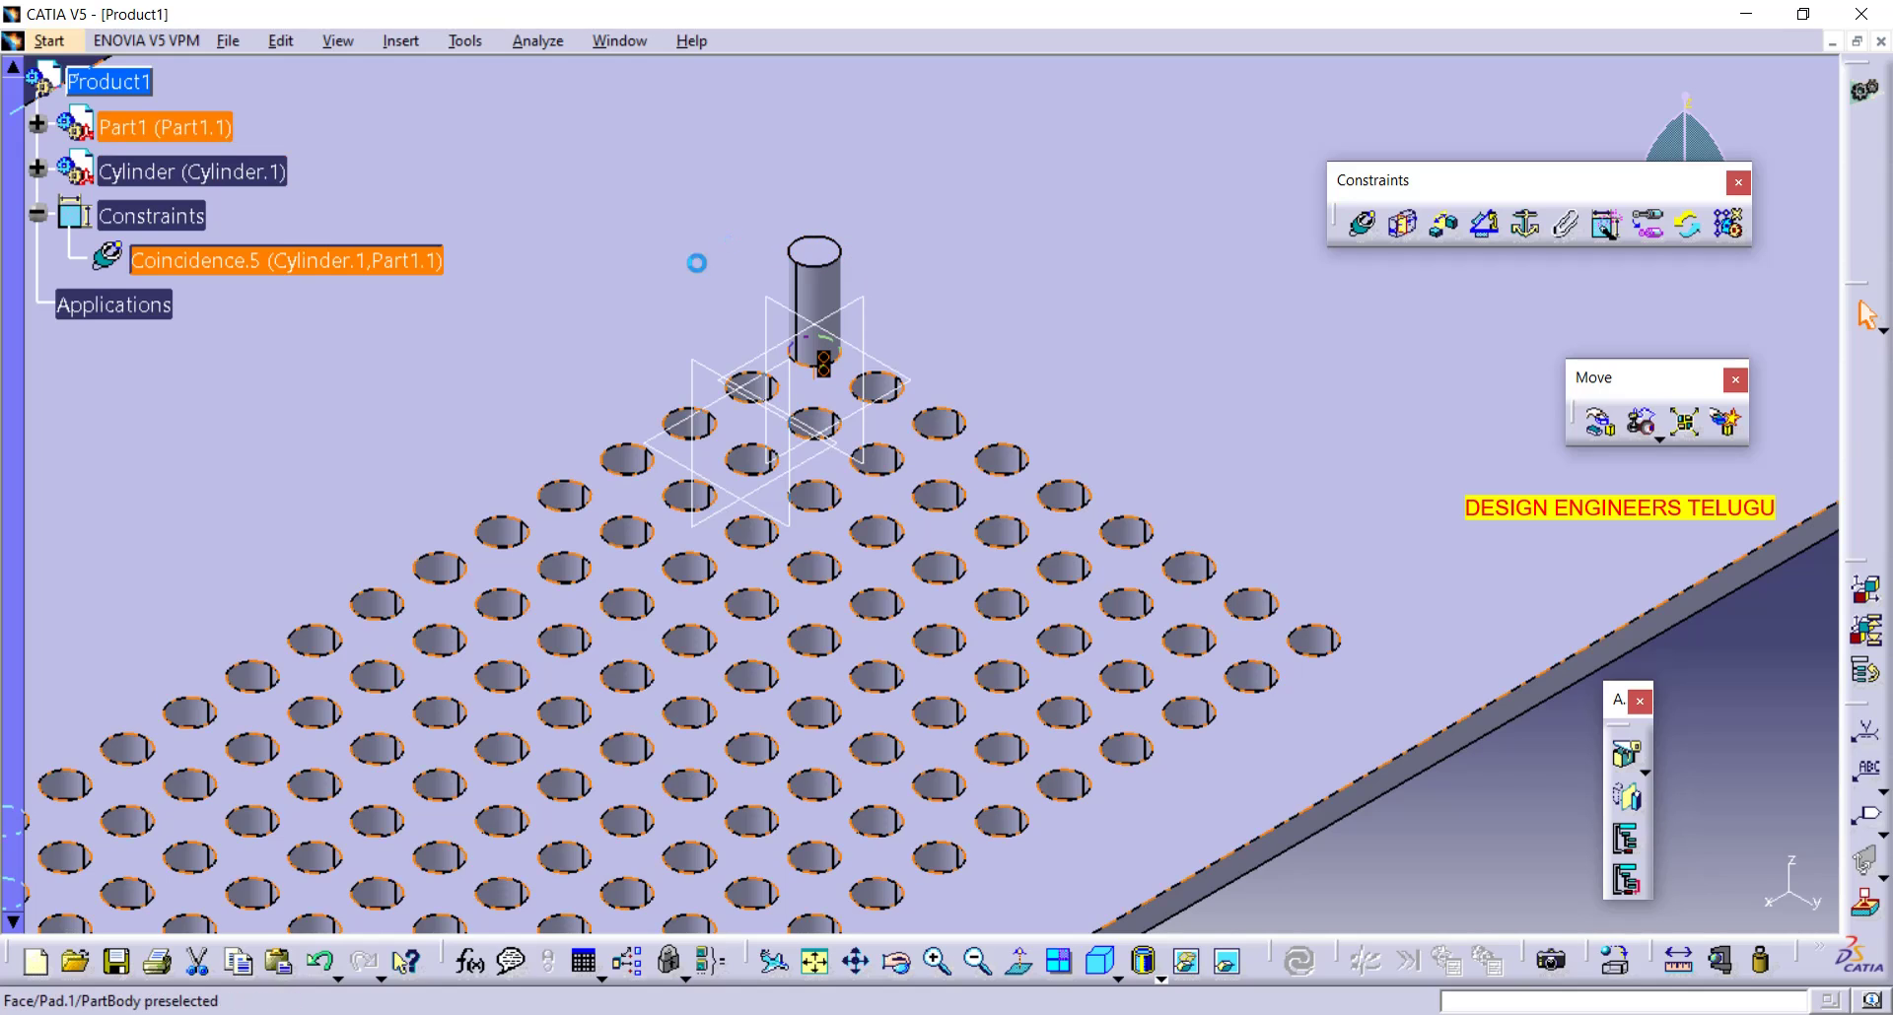
# - Add an offset constraint of -90 mm between the cylinder's top face and the plate's top face, and update the assembly
pyautogui.click(1421, 238)
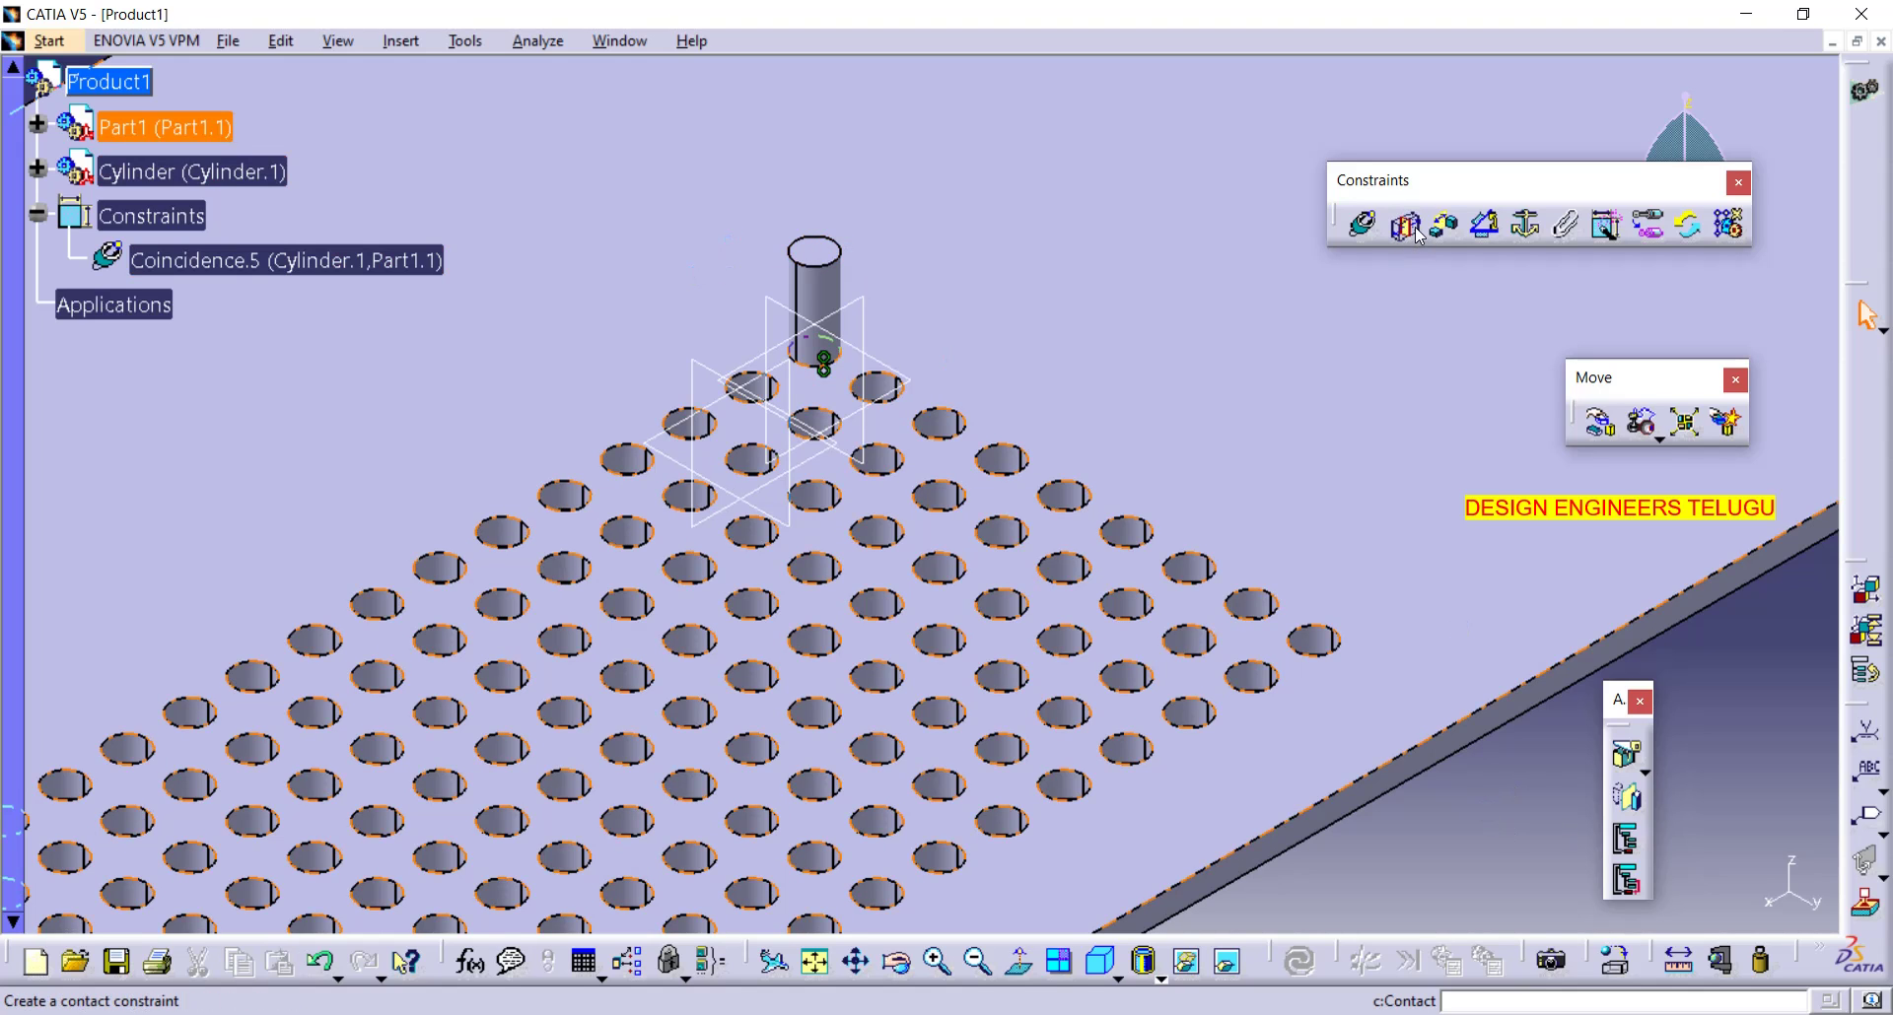
pyautogui.click(1443, 226)
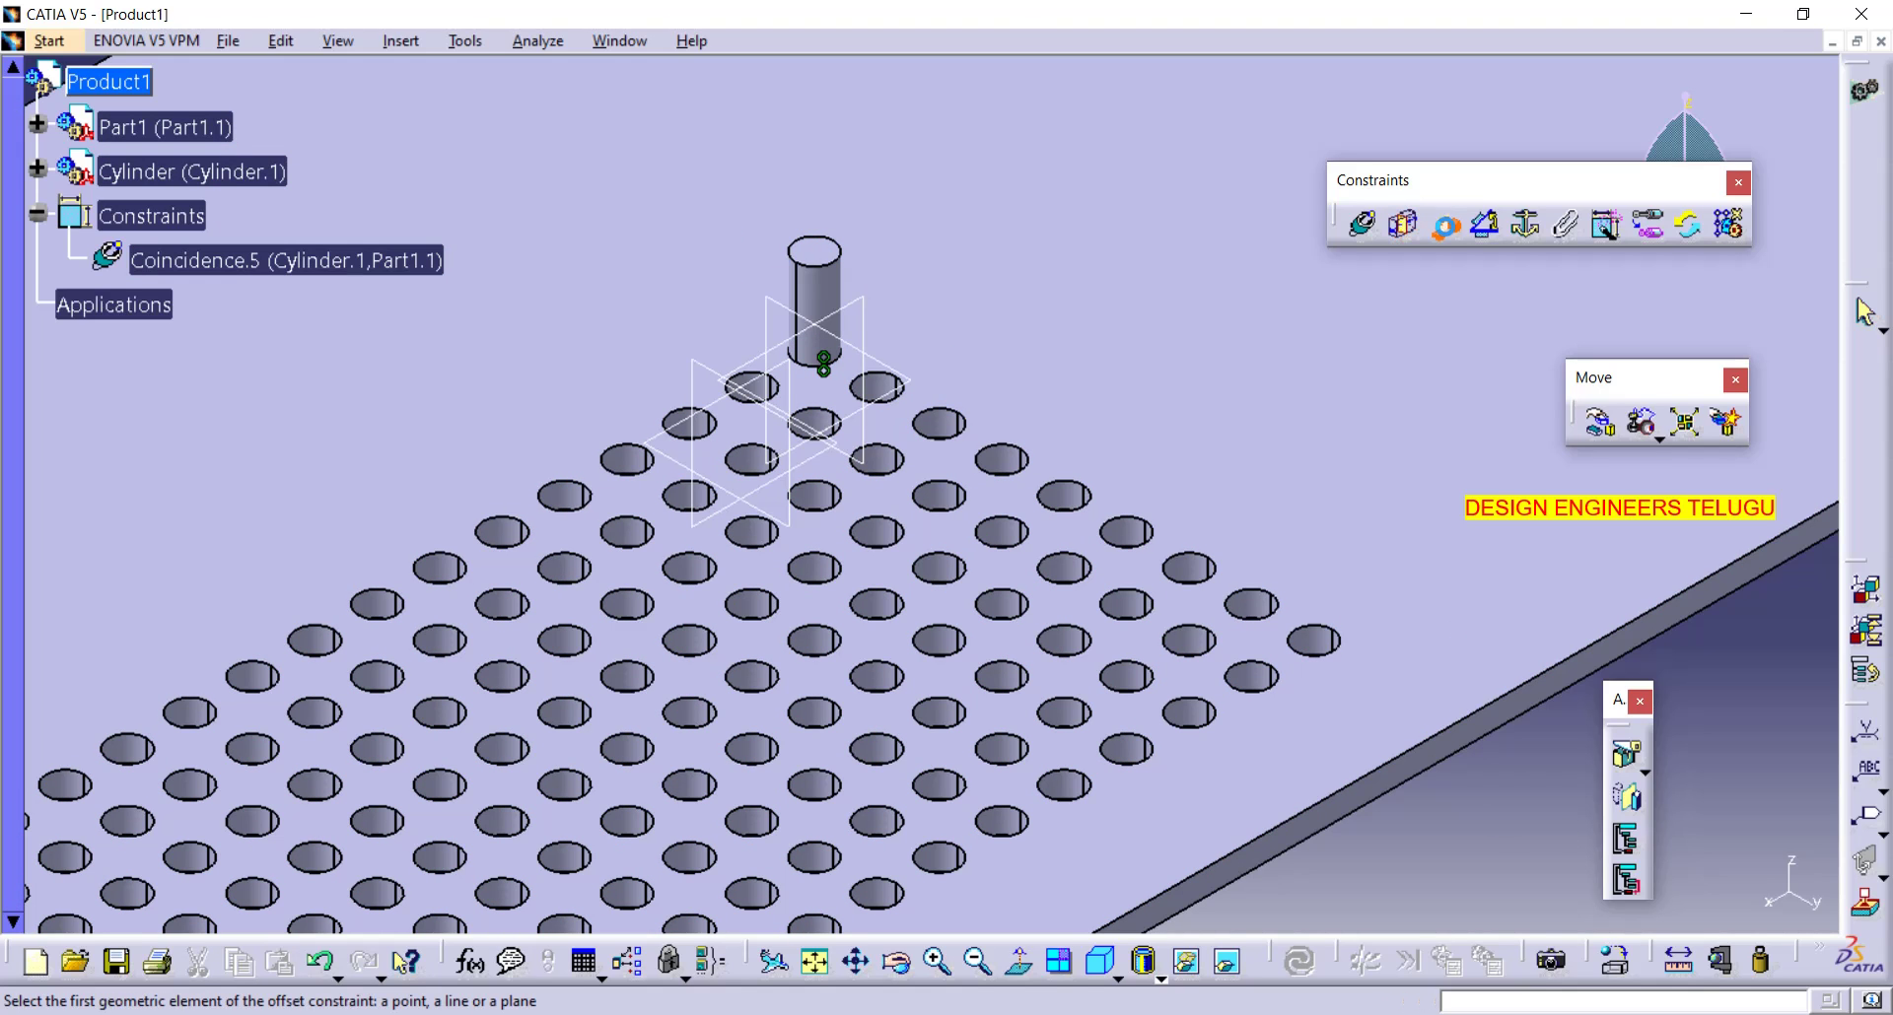
pyautogui.click(921, 241)
pyautogui.click(917, 225)
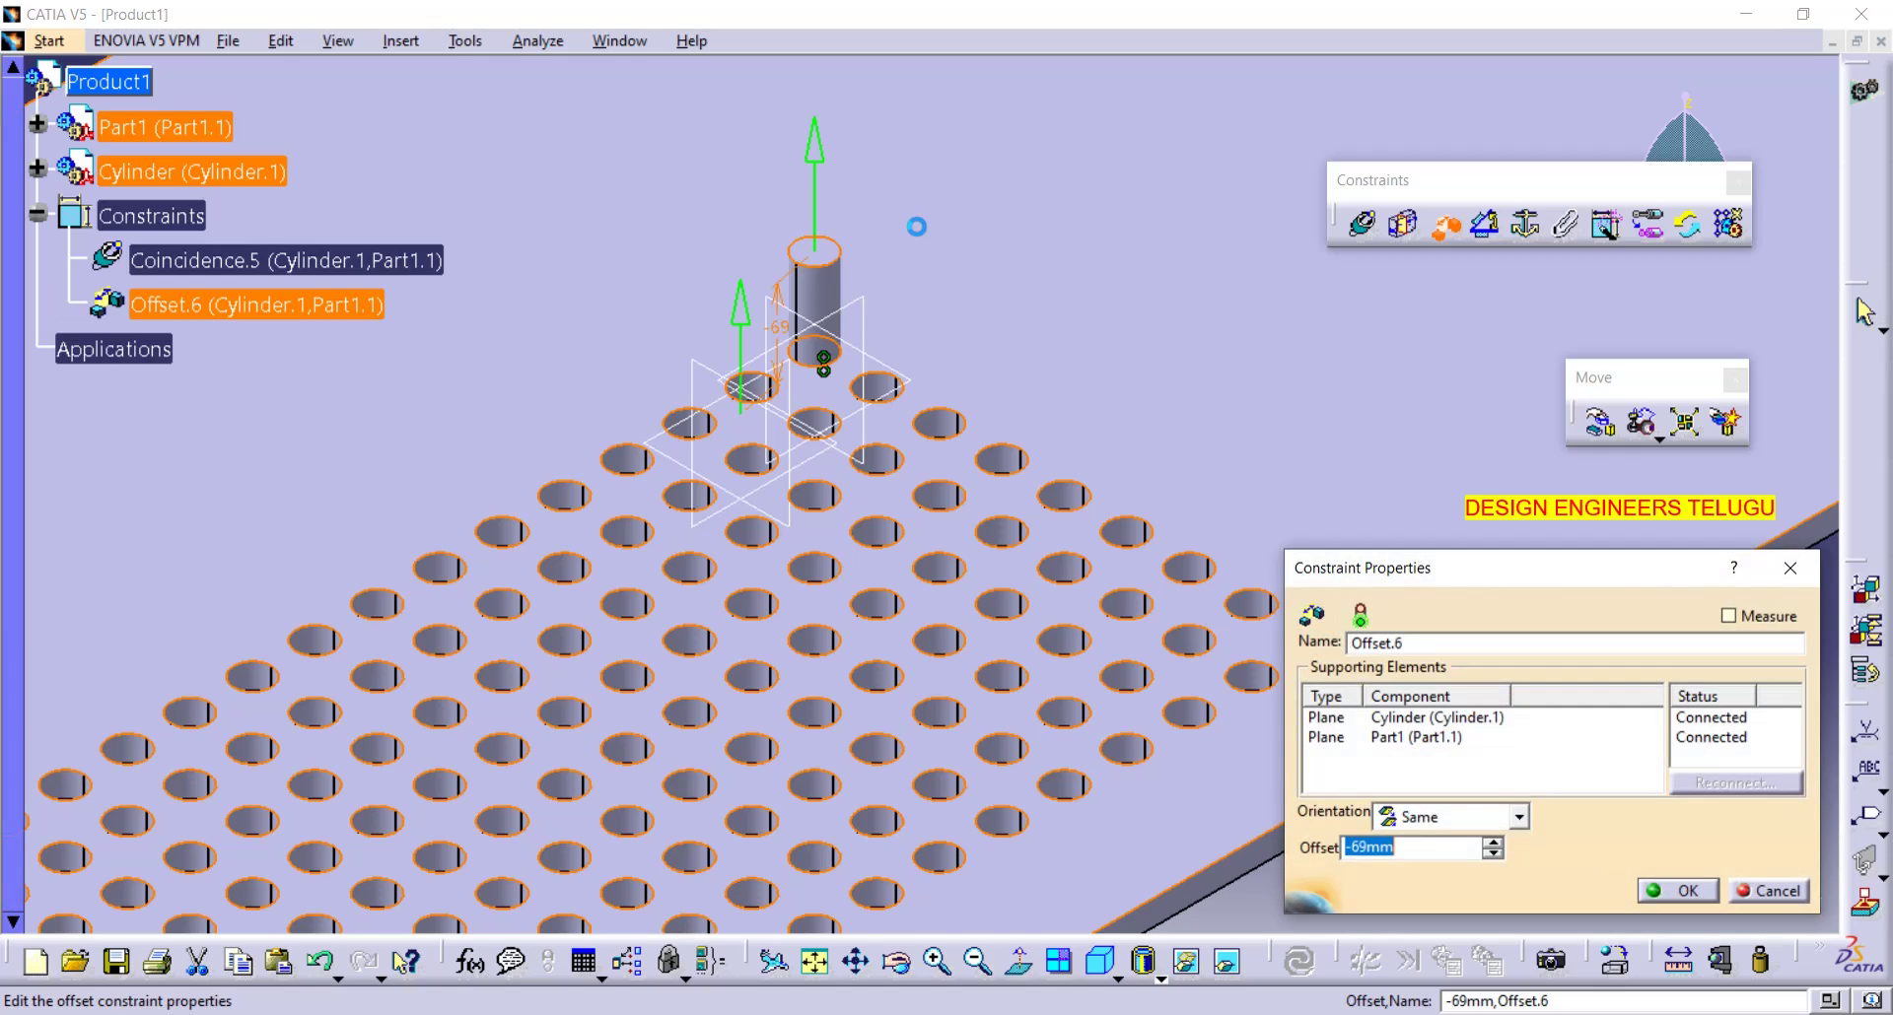
pyautogui.click(1404, 849)
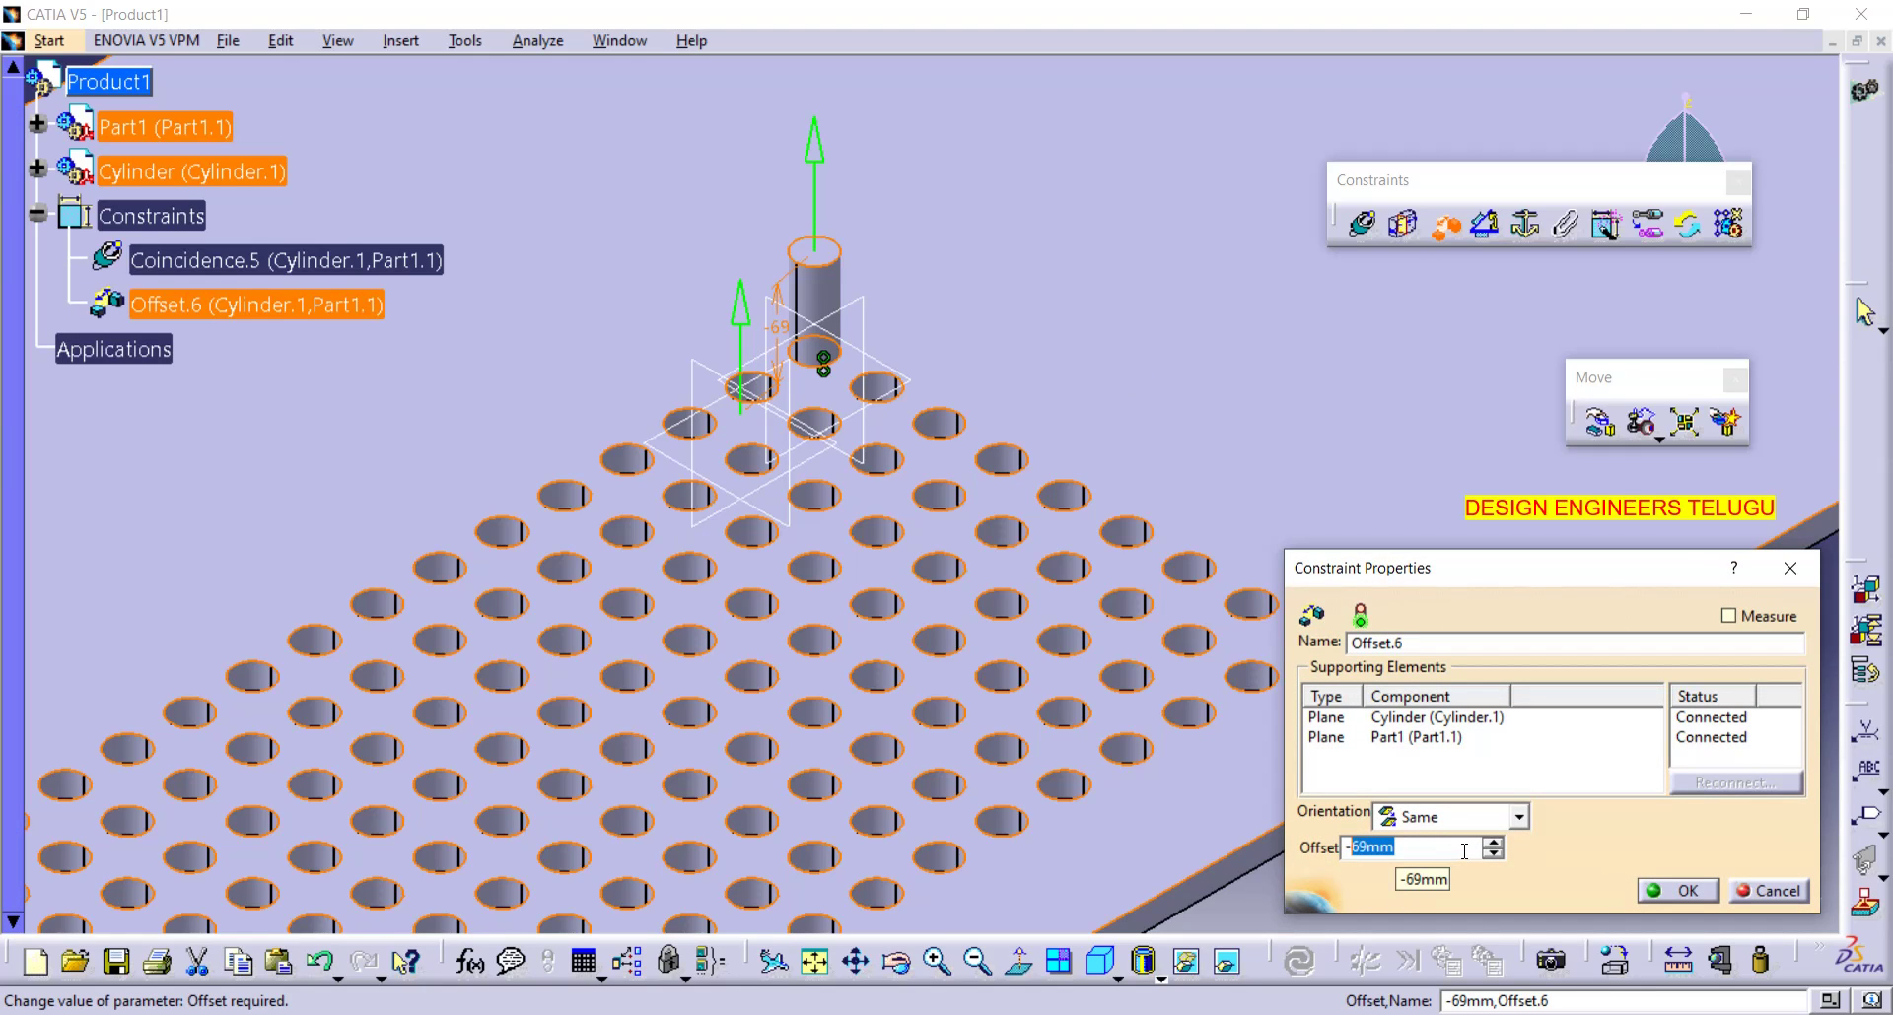
pyautogui.write('90')
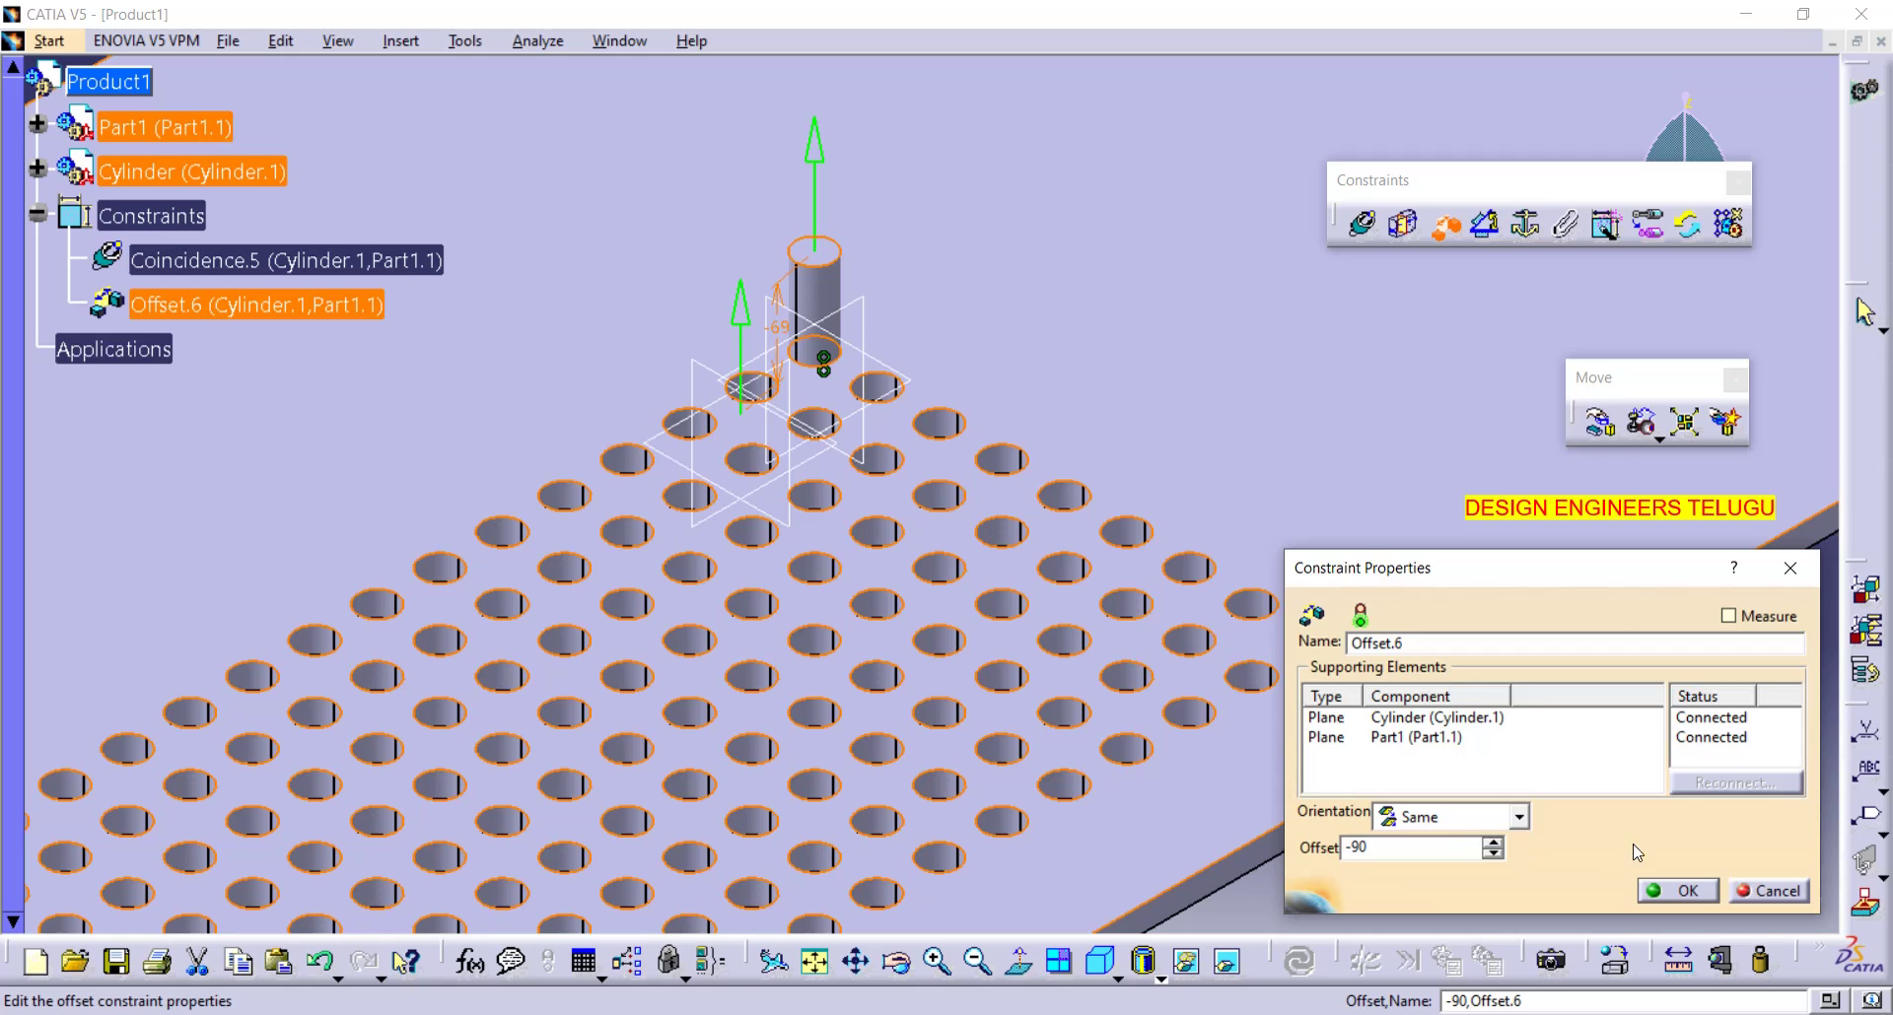
pyautogui.click(1687, 891)
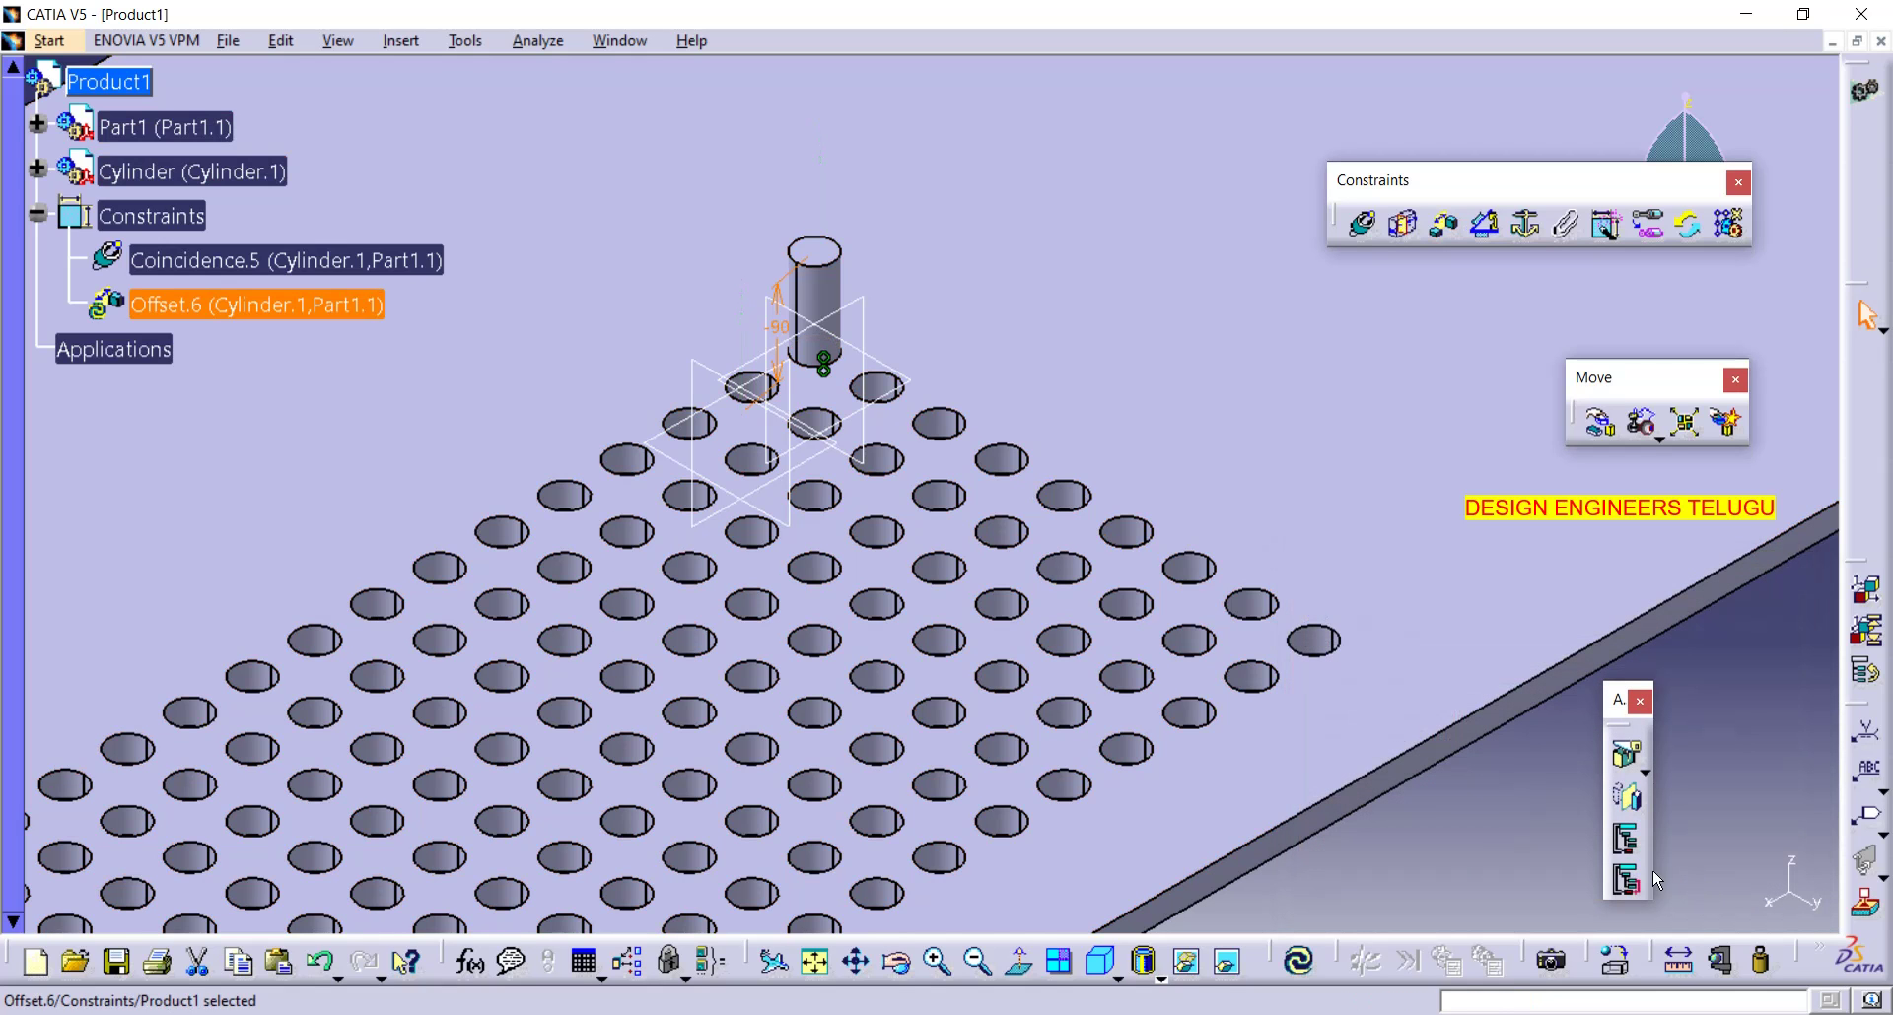
pyautogui.click(1297, 961)
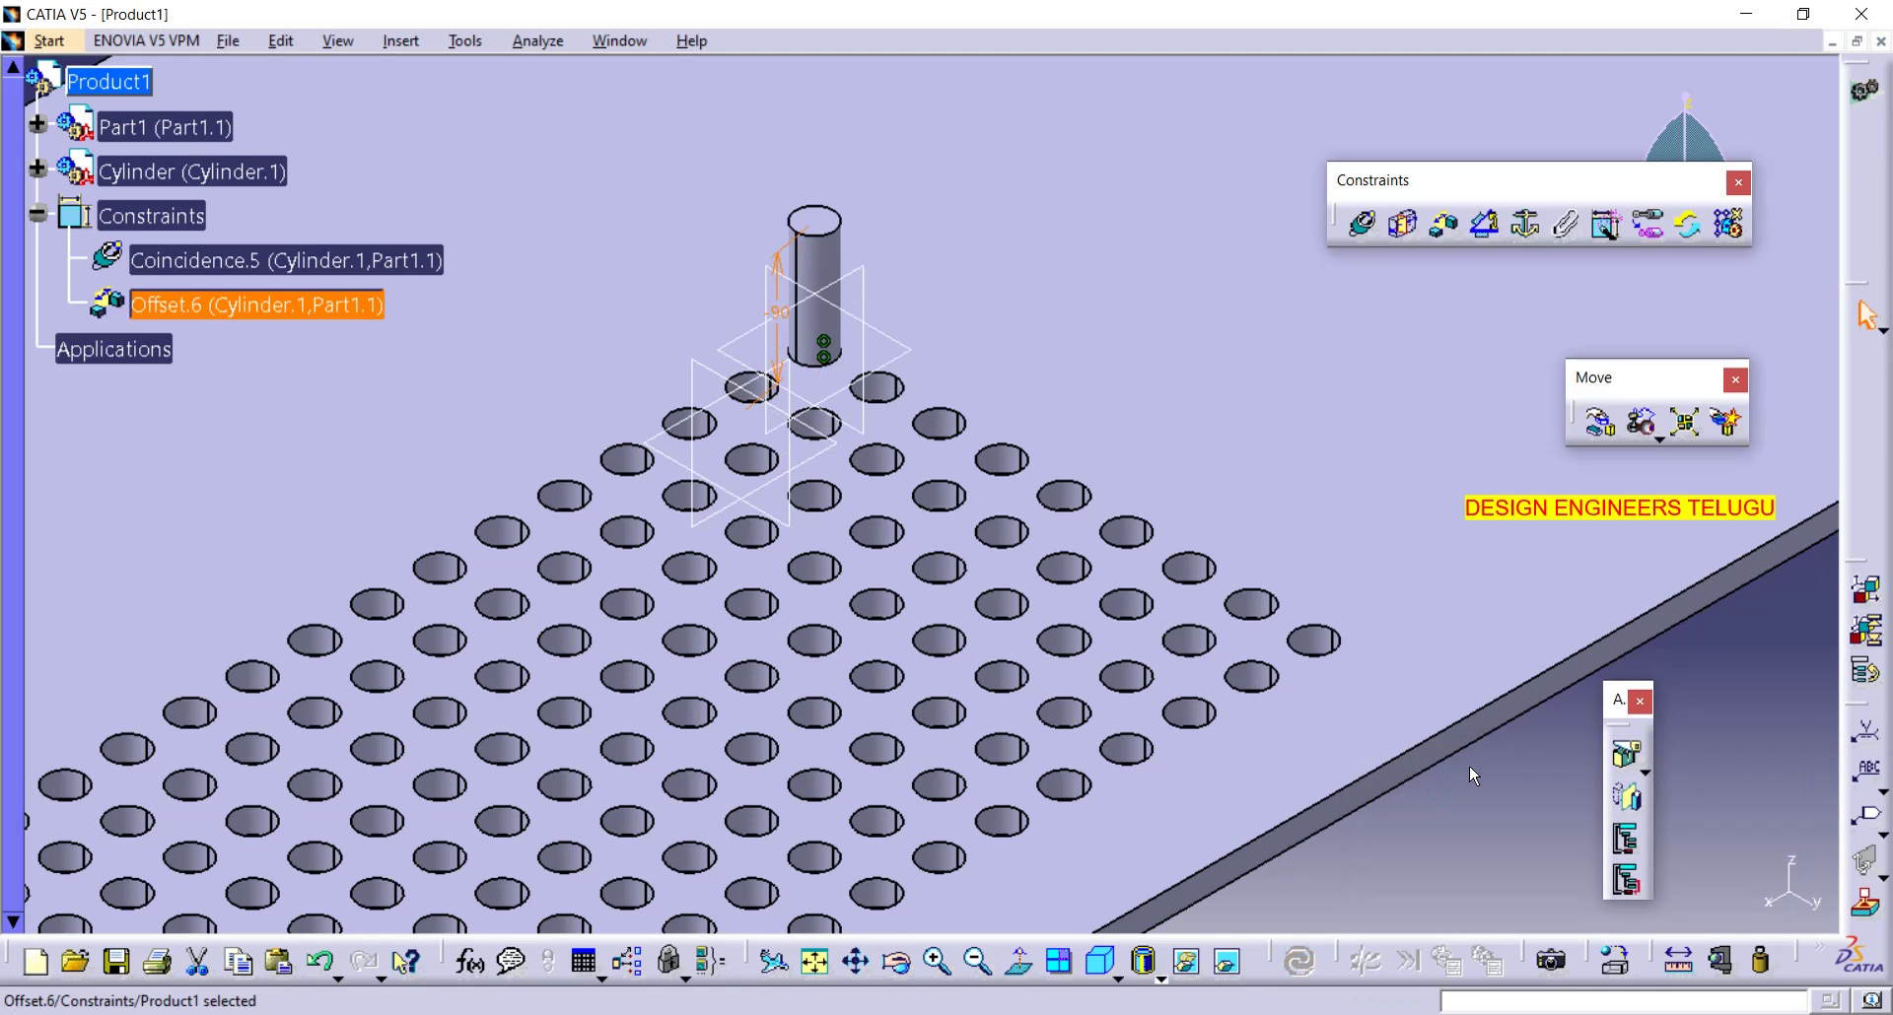
# - Instantiate the cylinder on the plate's RectPattern.1 with Reuse Pattern, keeping the pattern's definition and re-using the original component
pyautogui.moveTo(1472, 767); pyautogui.dragTo(1233, 730, button='middle')
pyautogui.click(1100, 962)
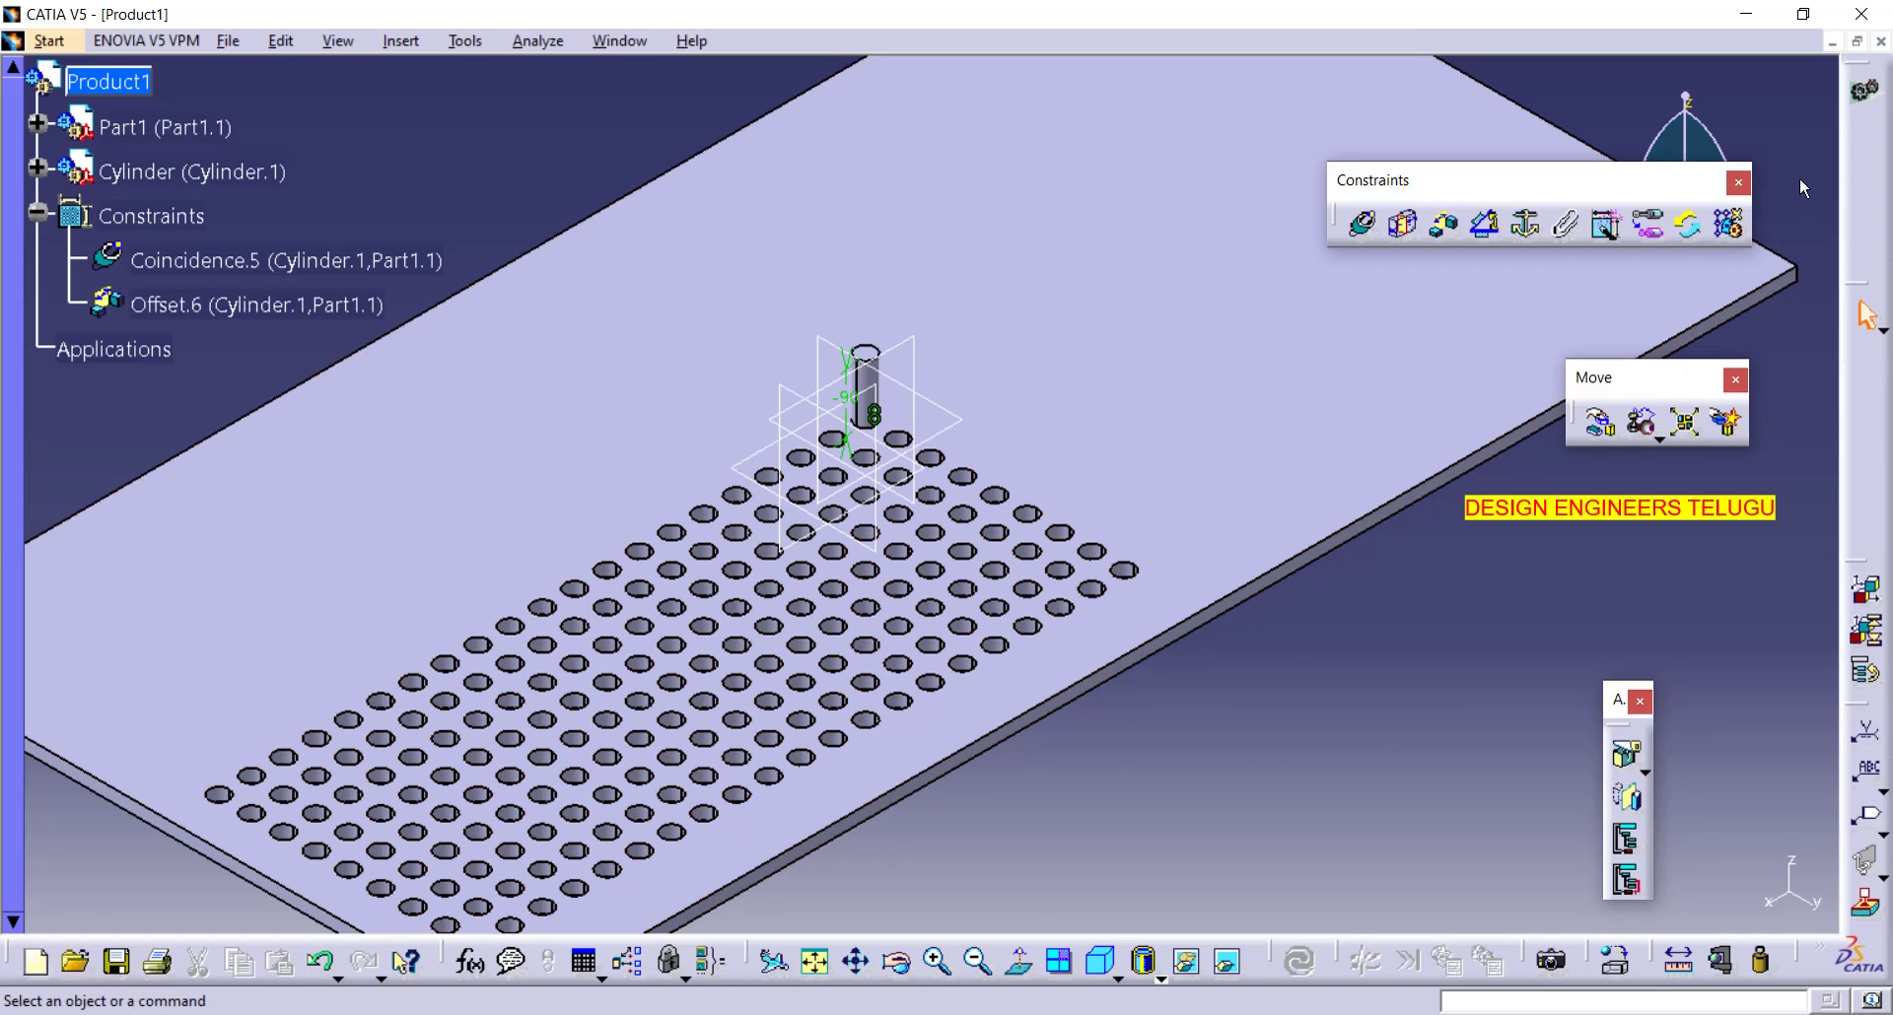
pyautogui.click(1727, 224)
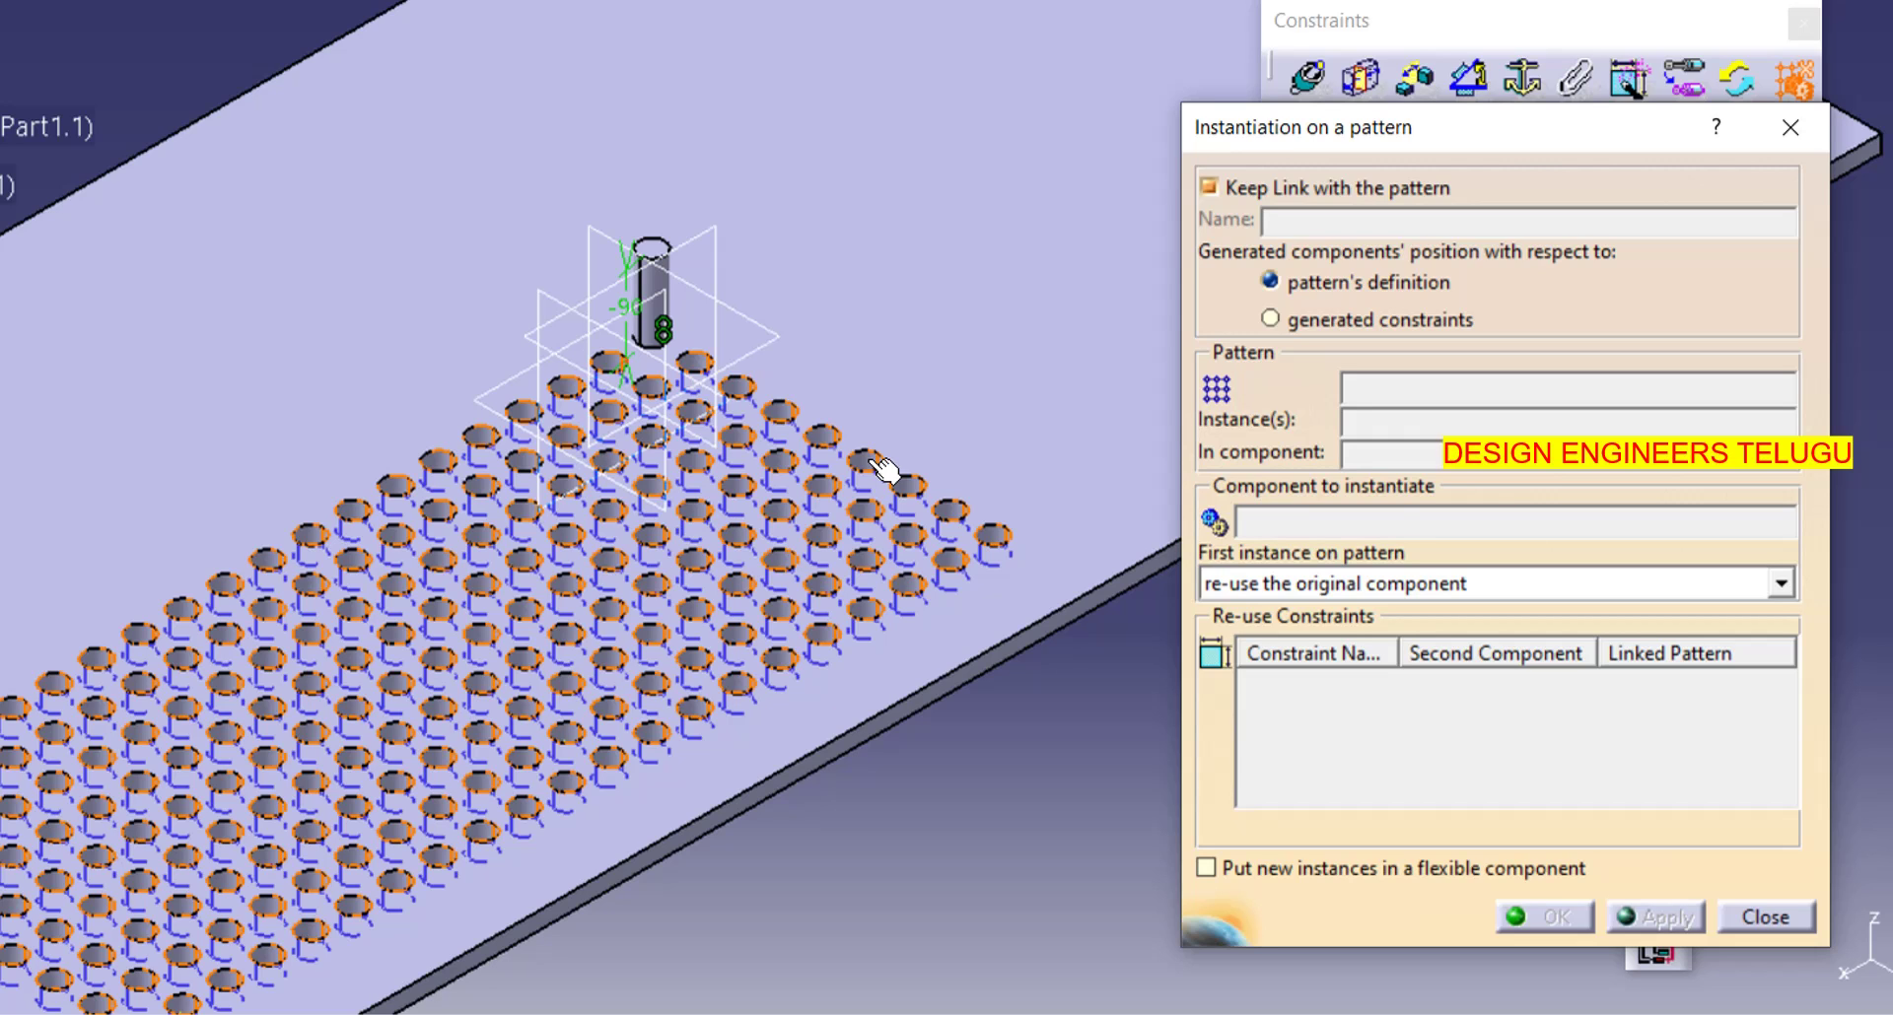
pyautogui.click(885, 470)
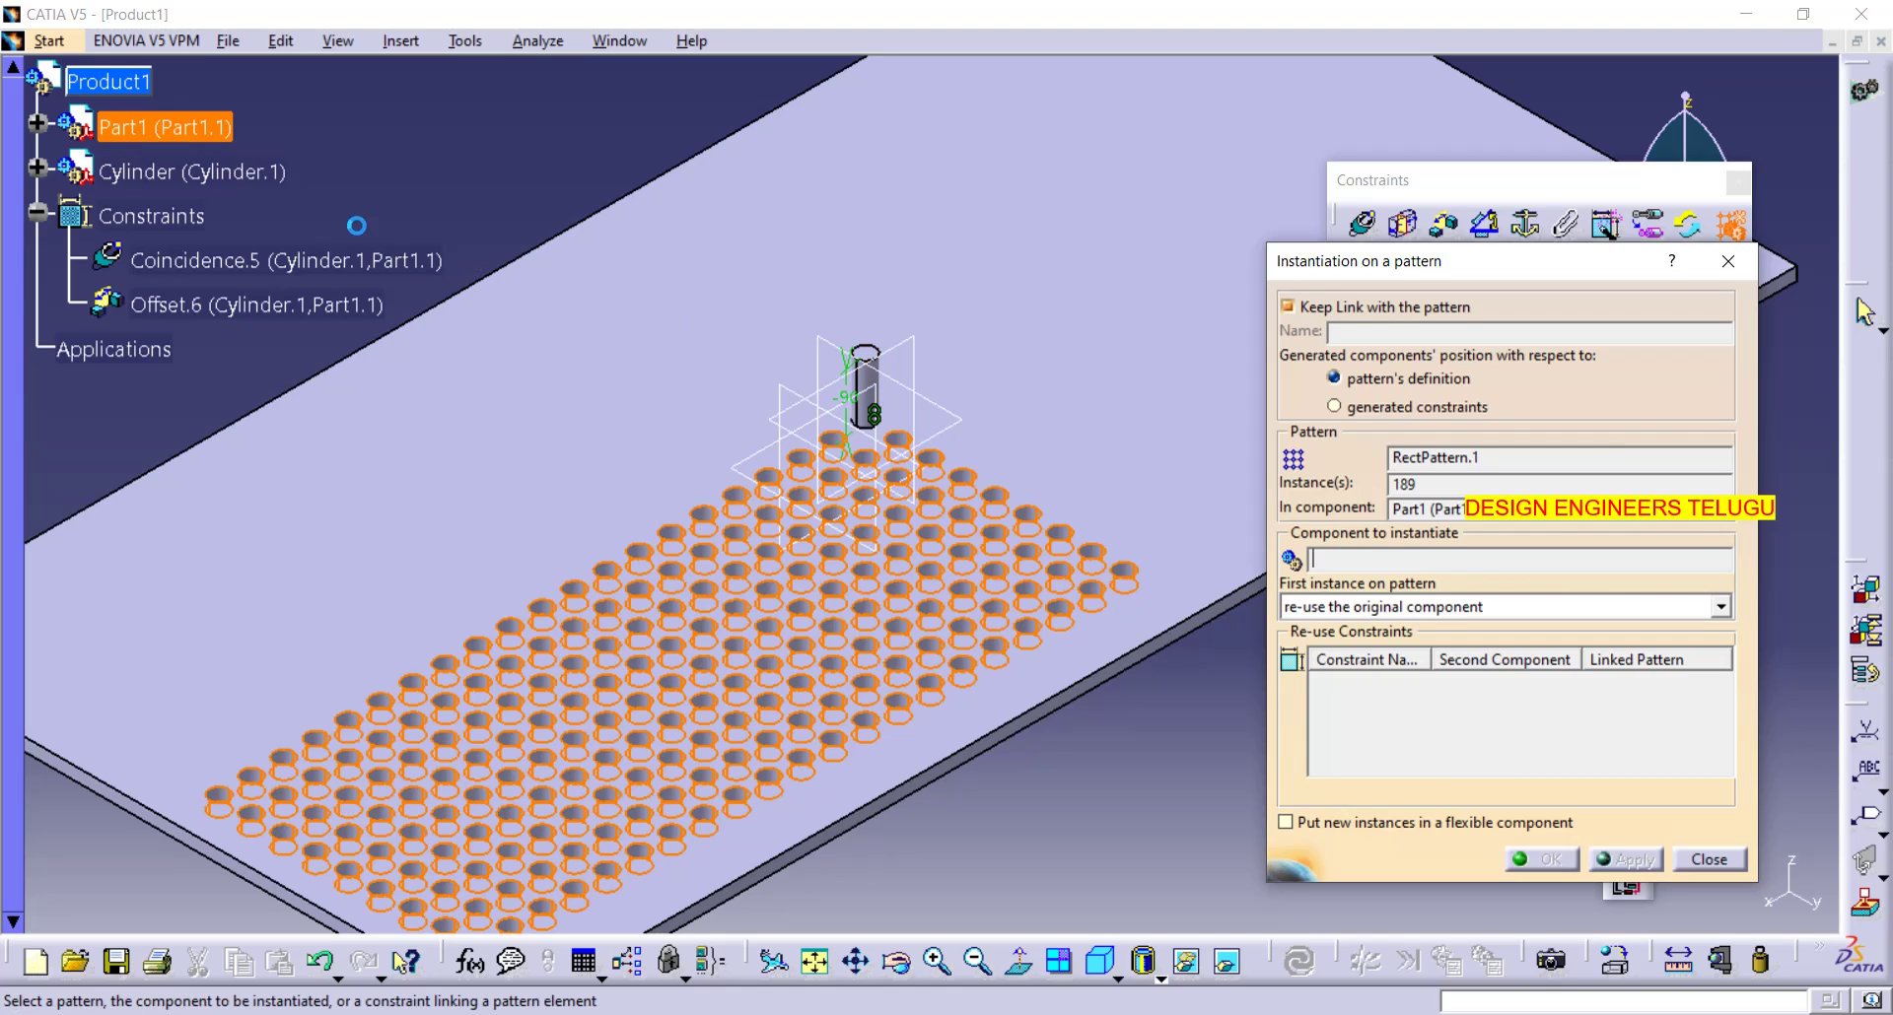
pyautogui.click(268, 174)
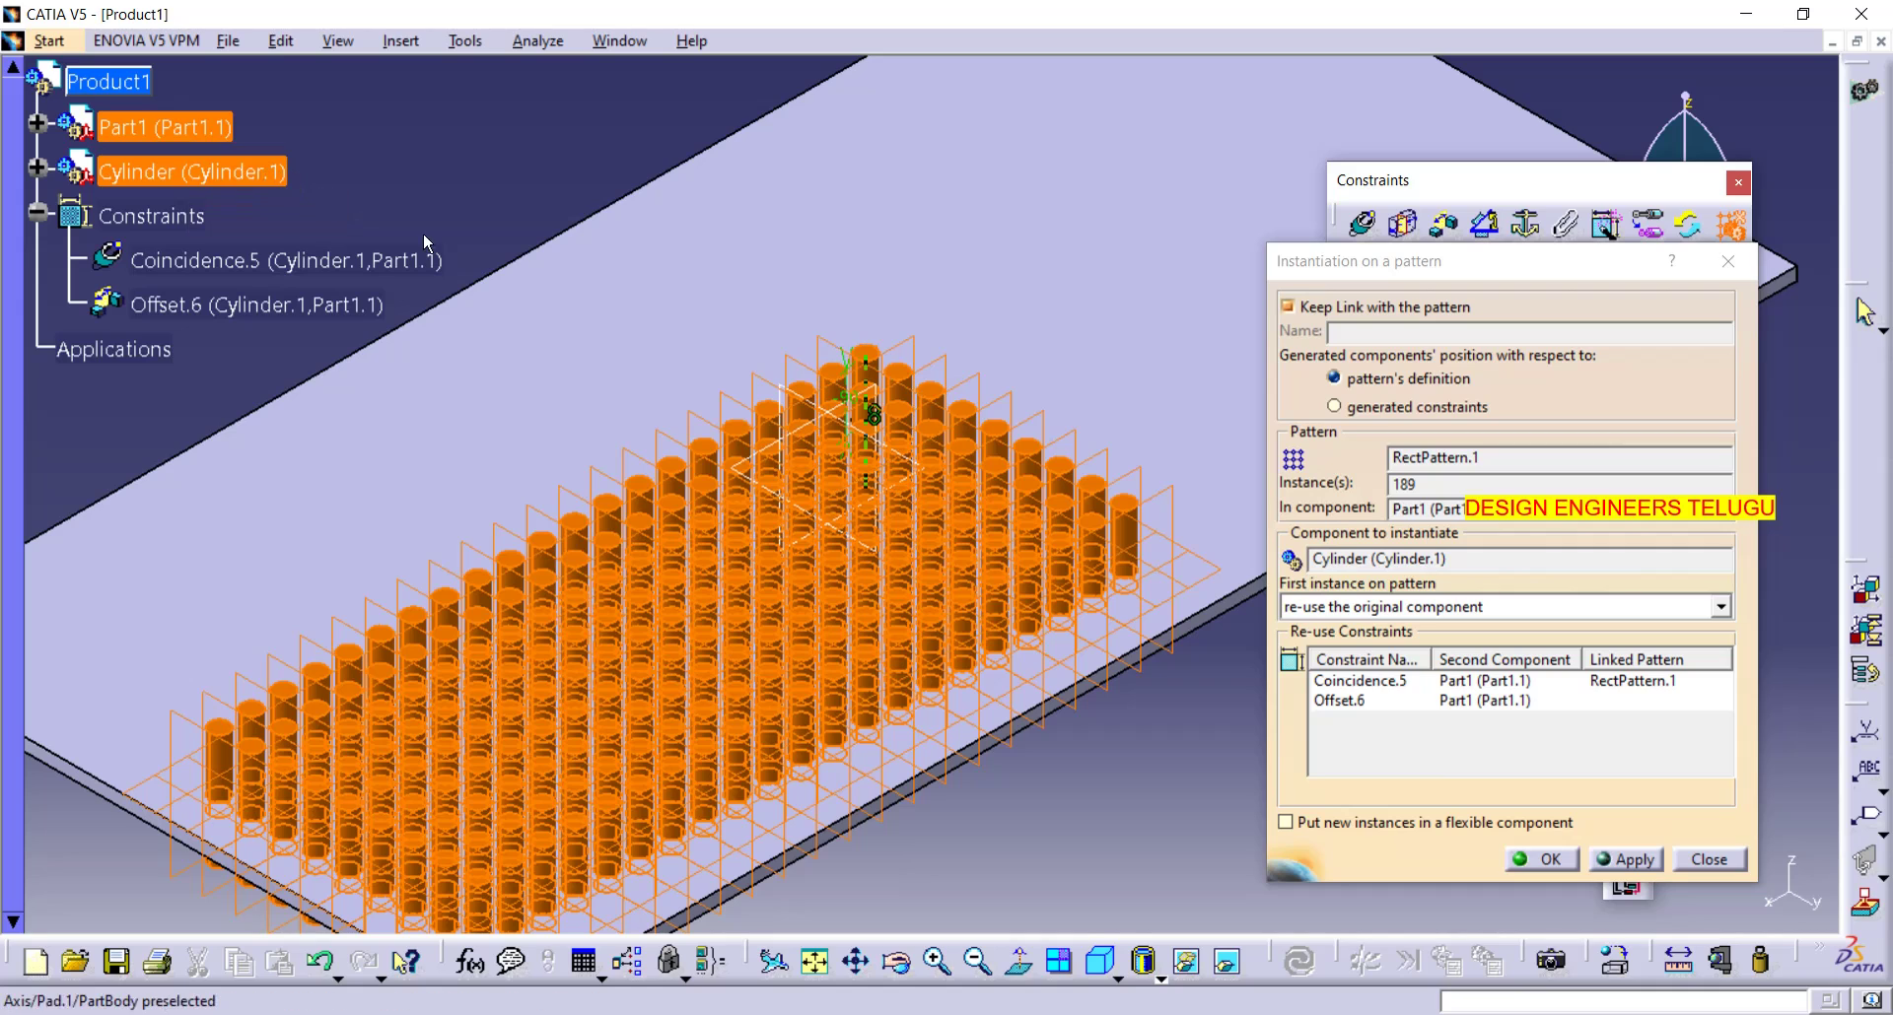
pyautogui.click(1546, 860)
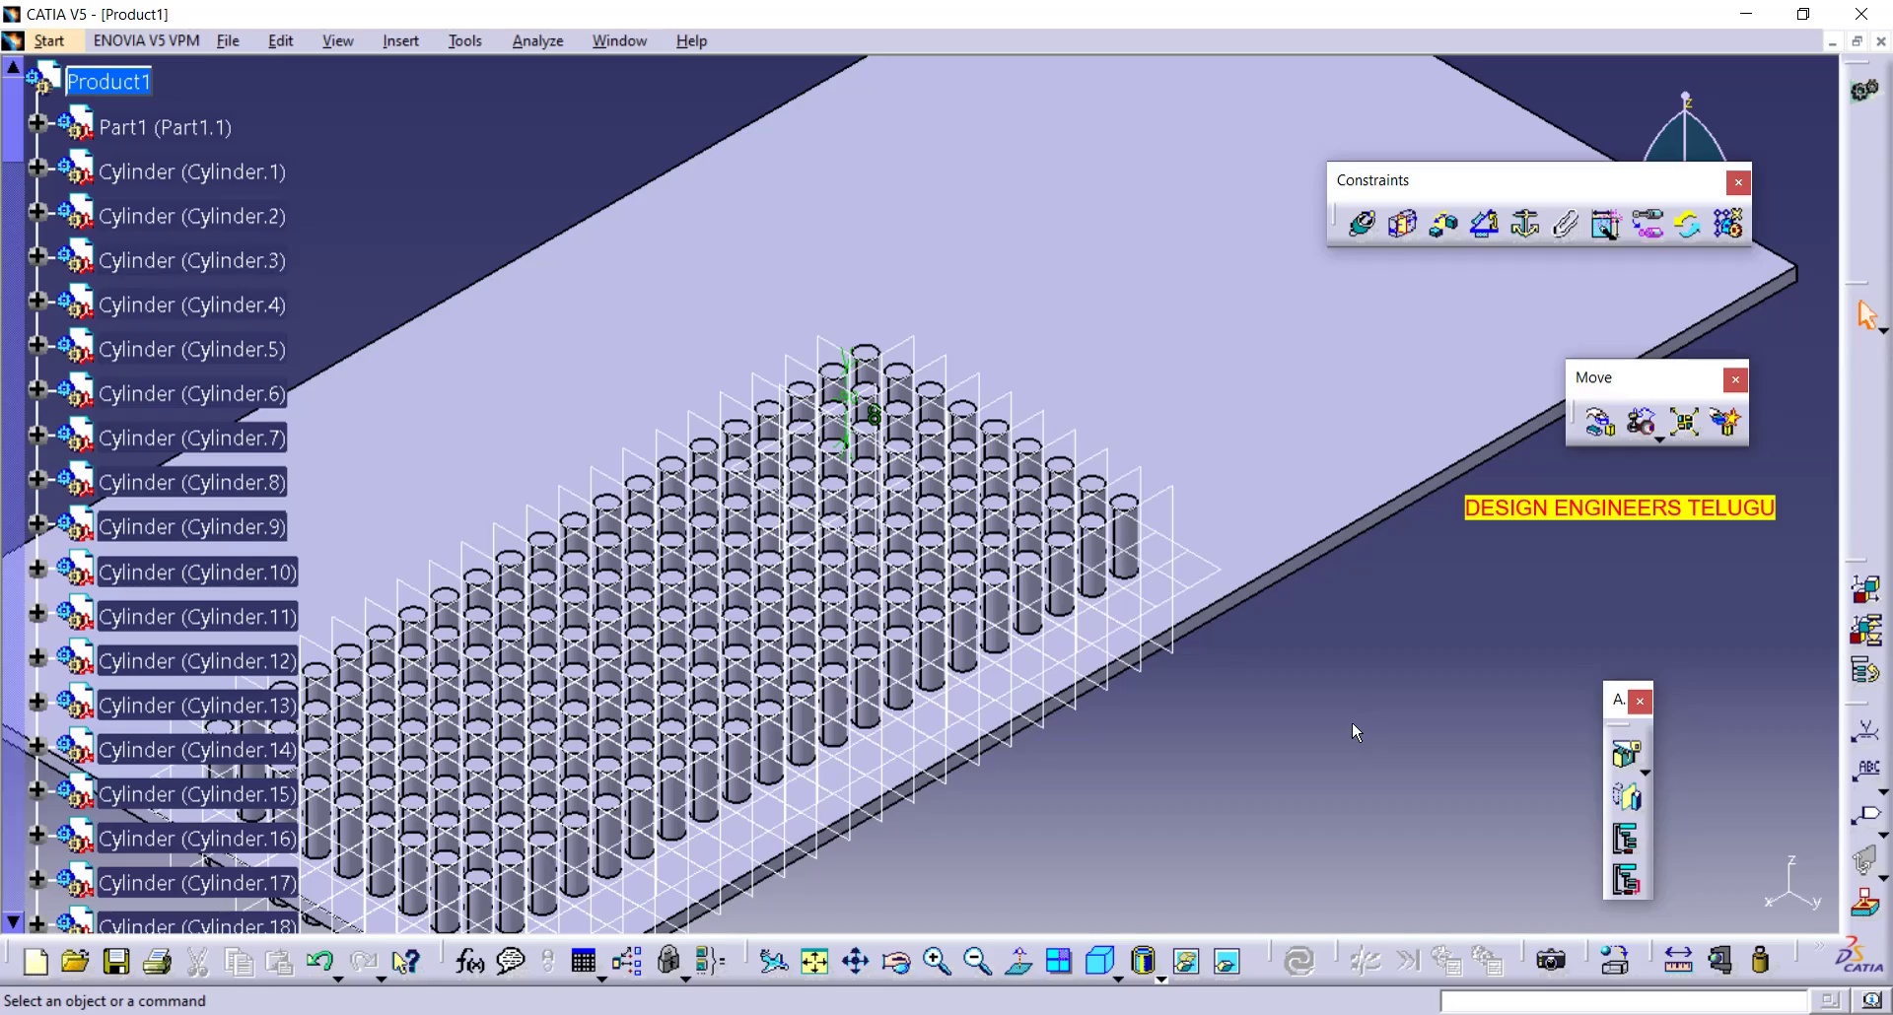
# - Hide the reference planes of the patterned cylinders
pyautogui.keyDown('ctrl'); pyautogui.moveTo(1359, 722); pyautogui.dragTo(1480, 747, button='middle'); pyautogui.keyUp('ctrl')
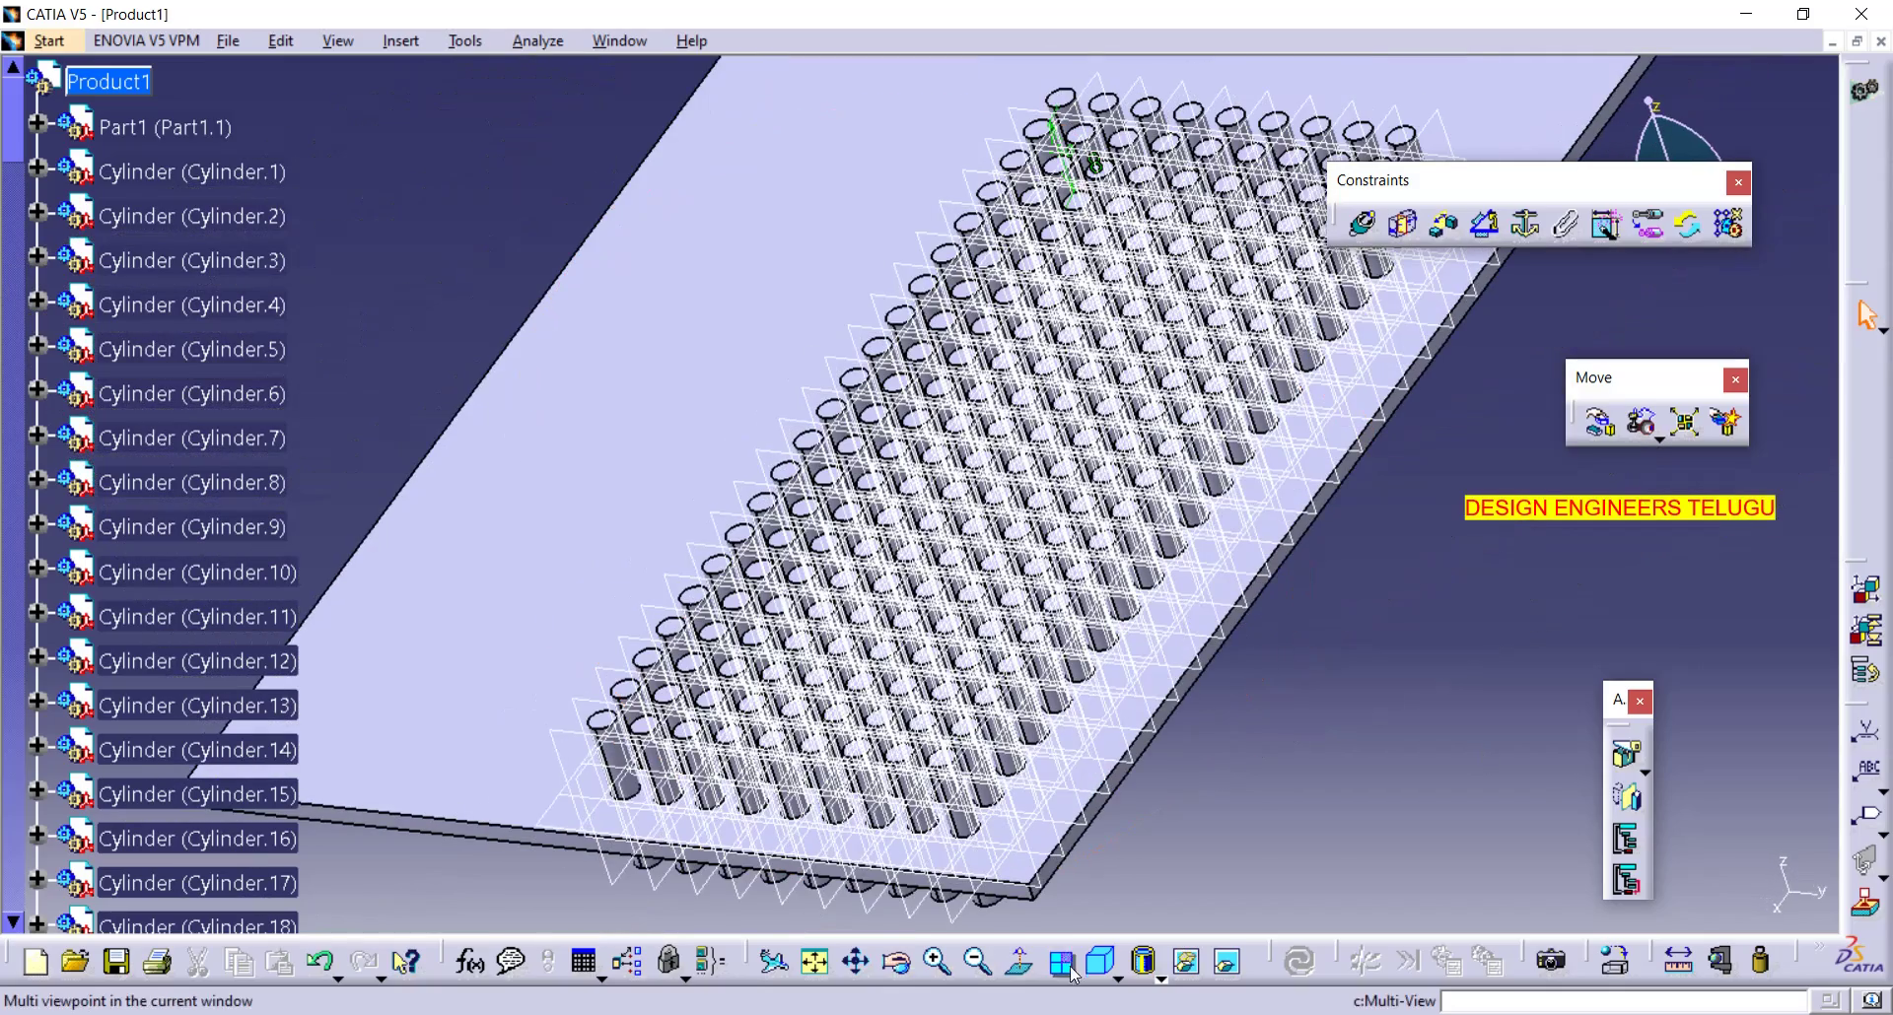
pyautogui.click(1101, 961)
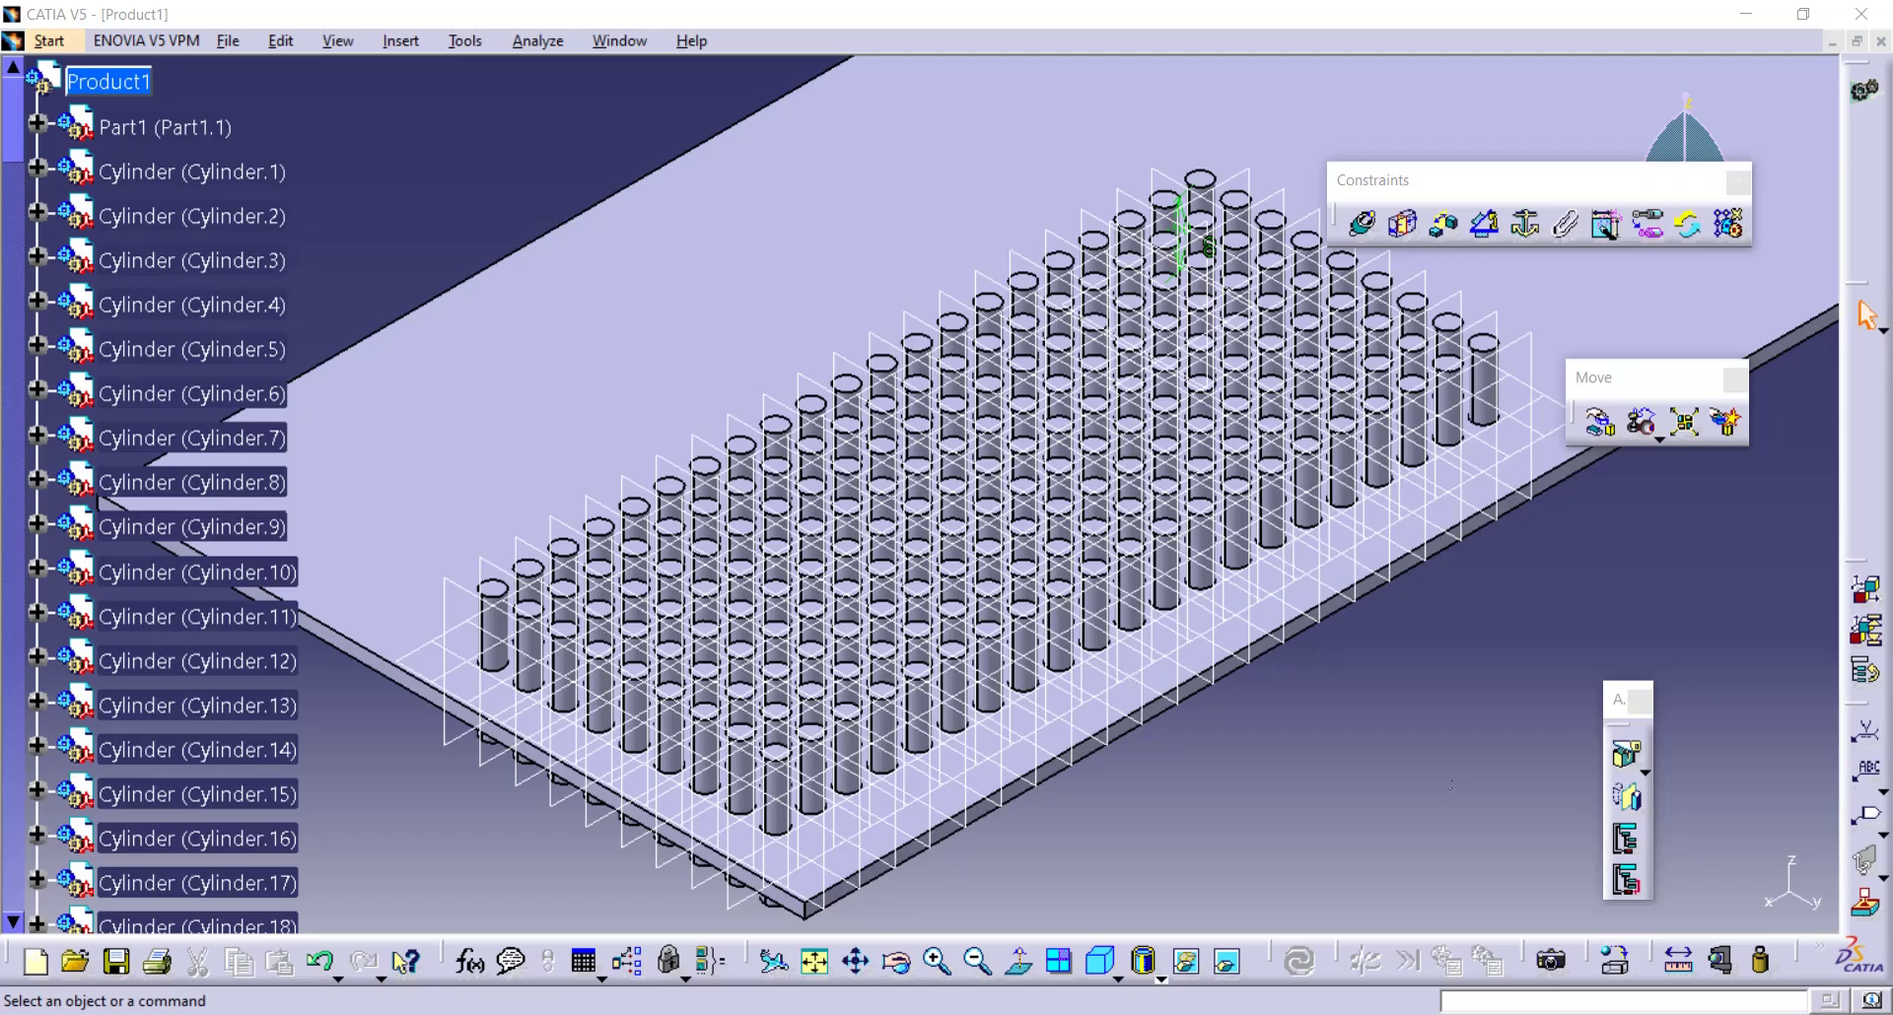
pyautogui.moveTo(1369, 710); pyautogui.dragTo(1282, 616, button='middle')
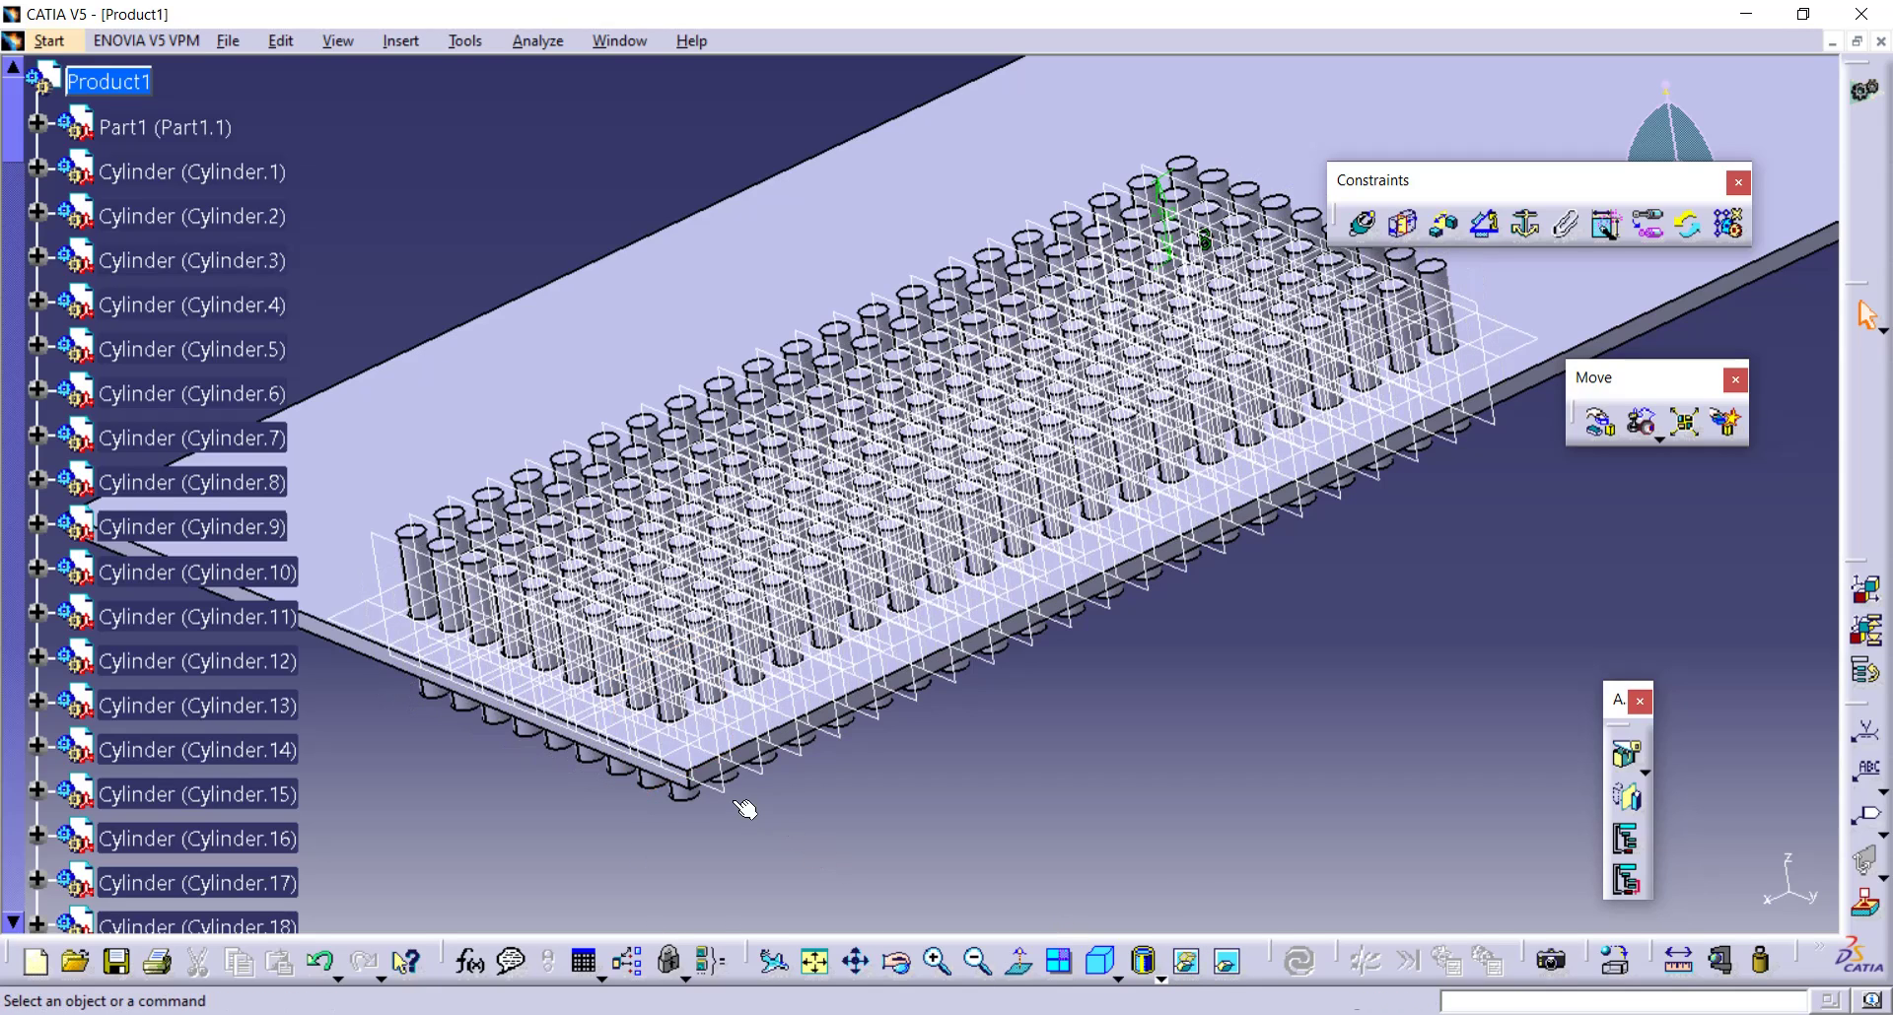
pyautogui.click(1190, 966)
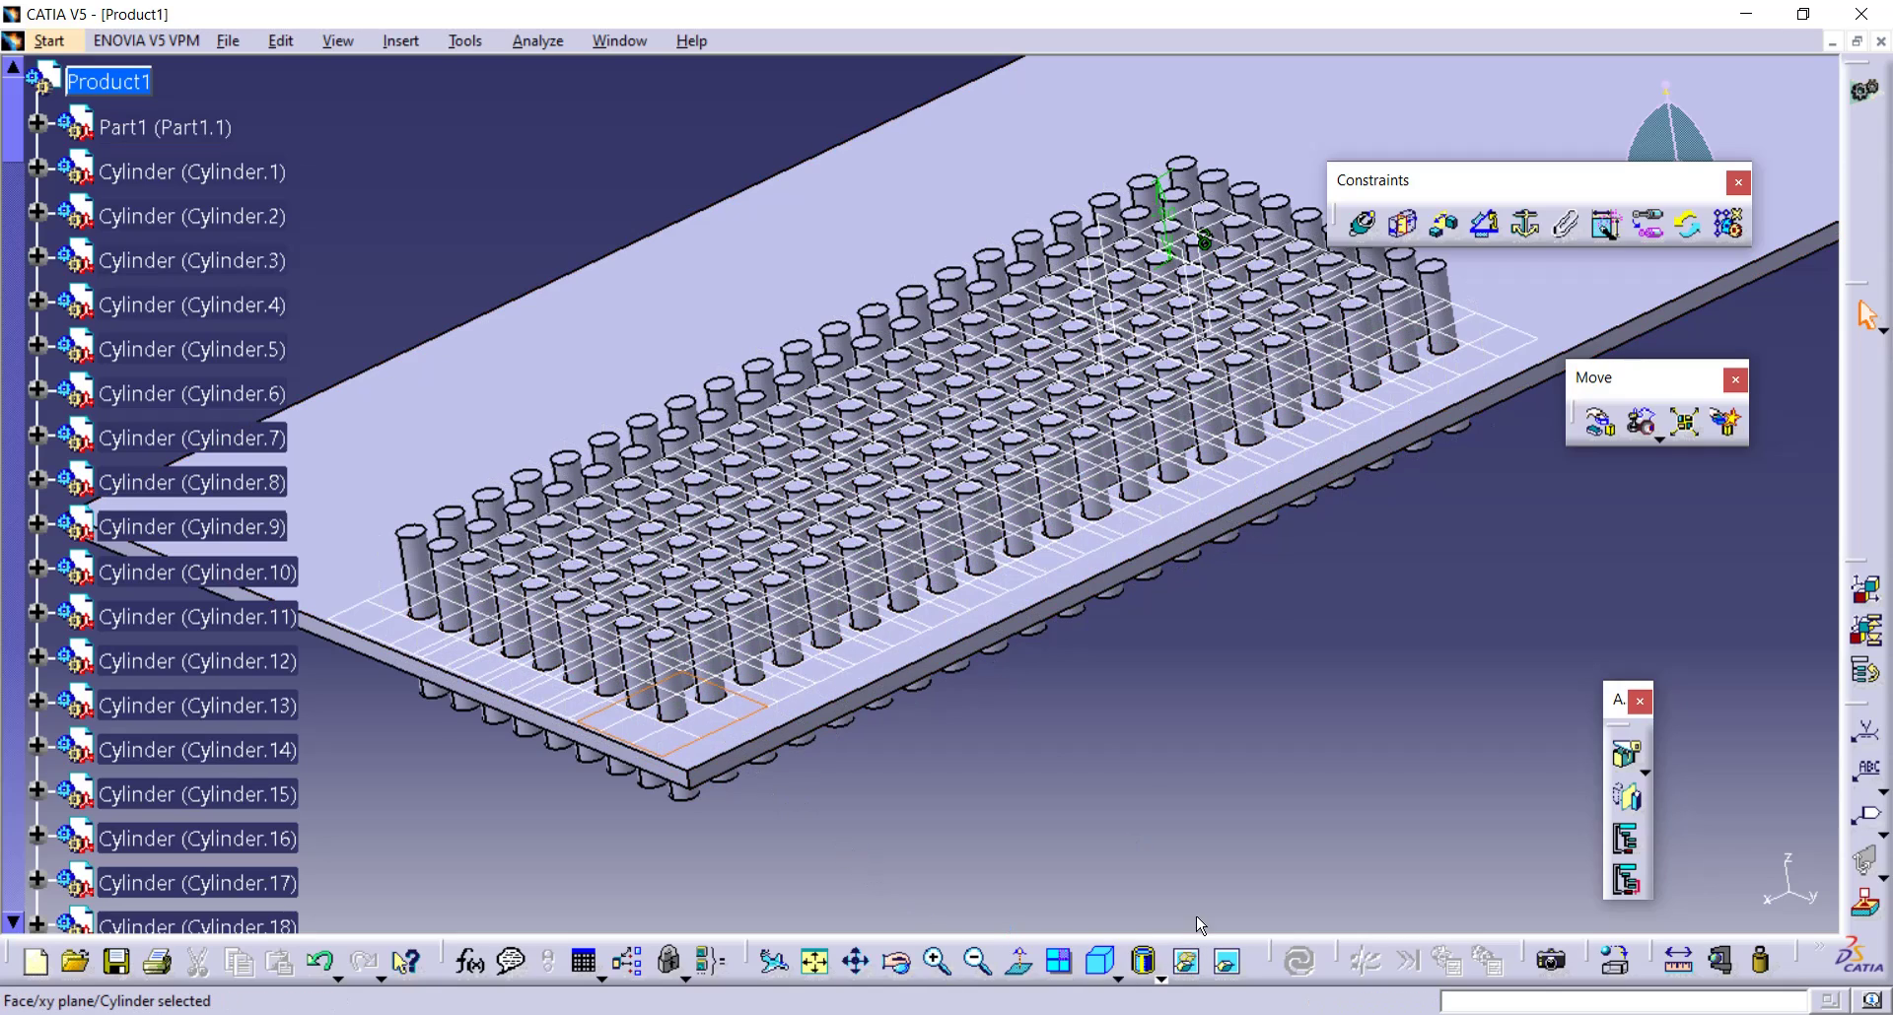
pyautogui.click(1188, 971)
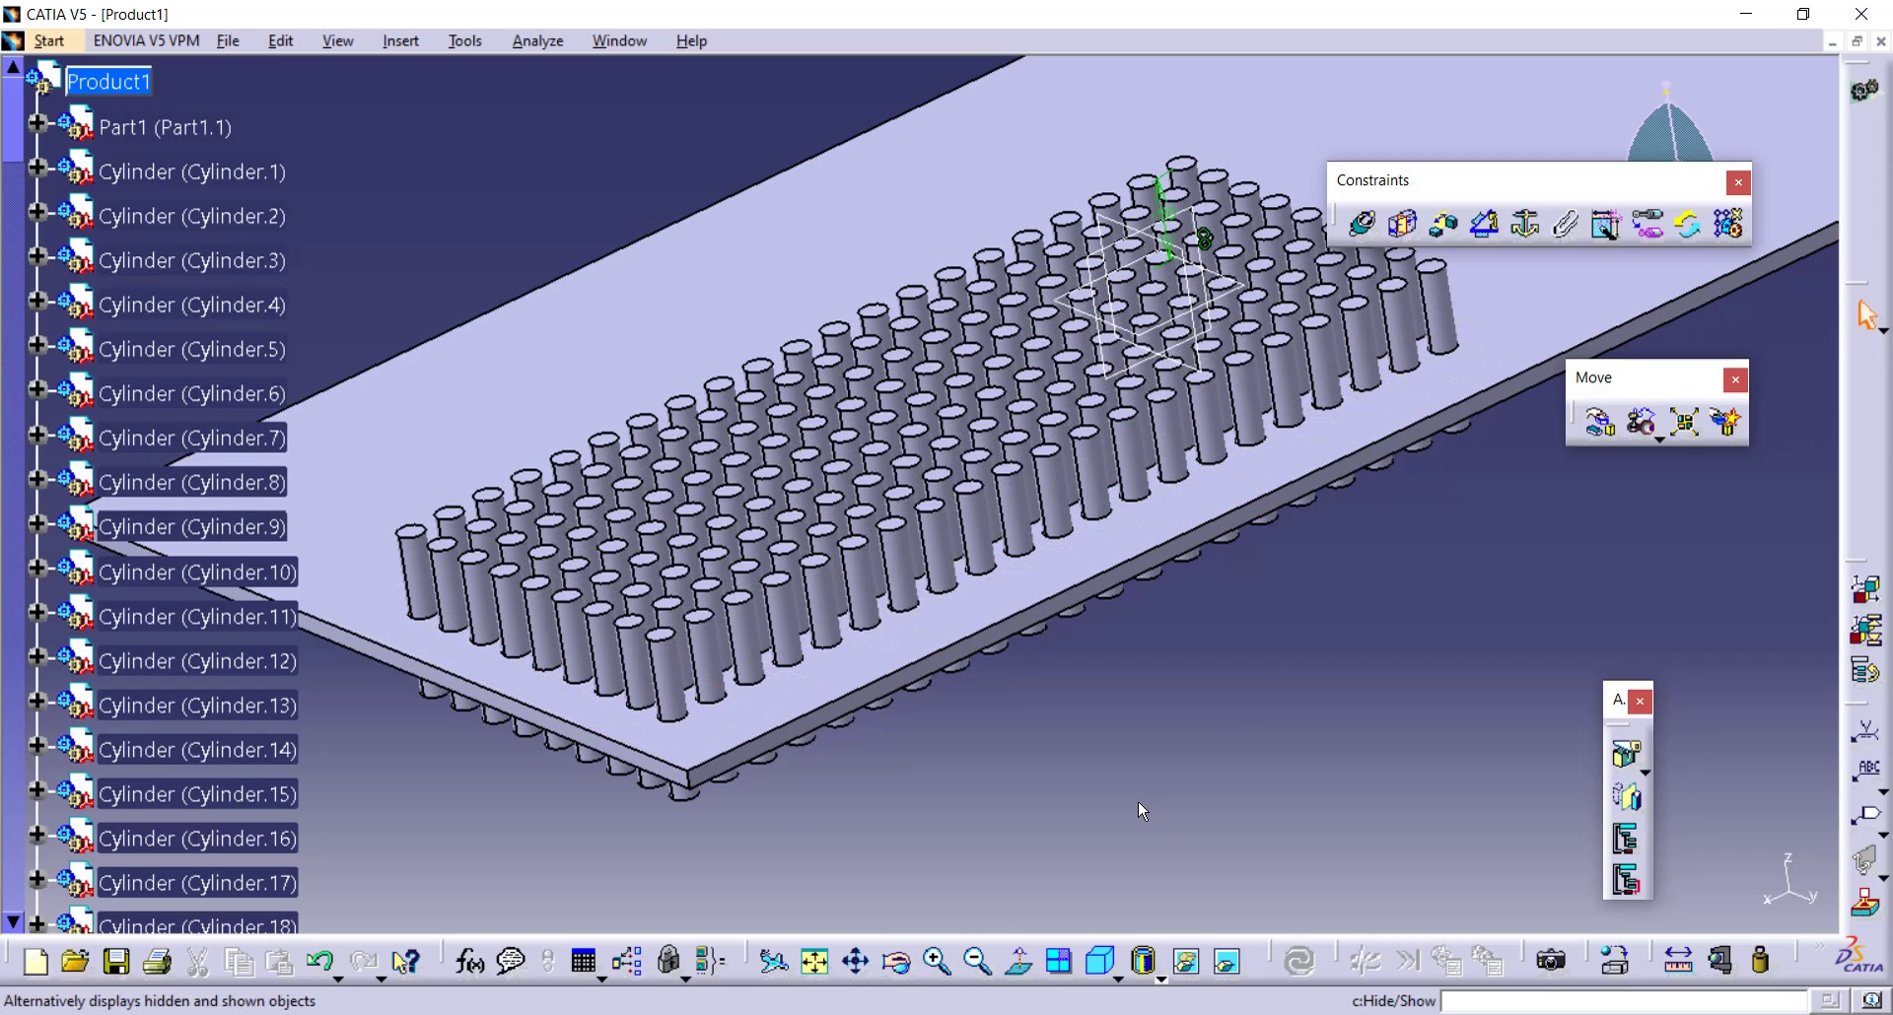
pyautogui.moveTo(1138, 801); pyautogui.dragTo(1185, 832, button='middle')
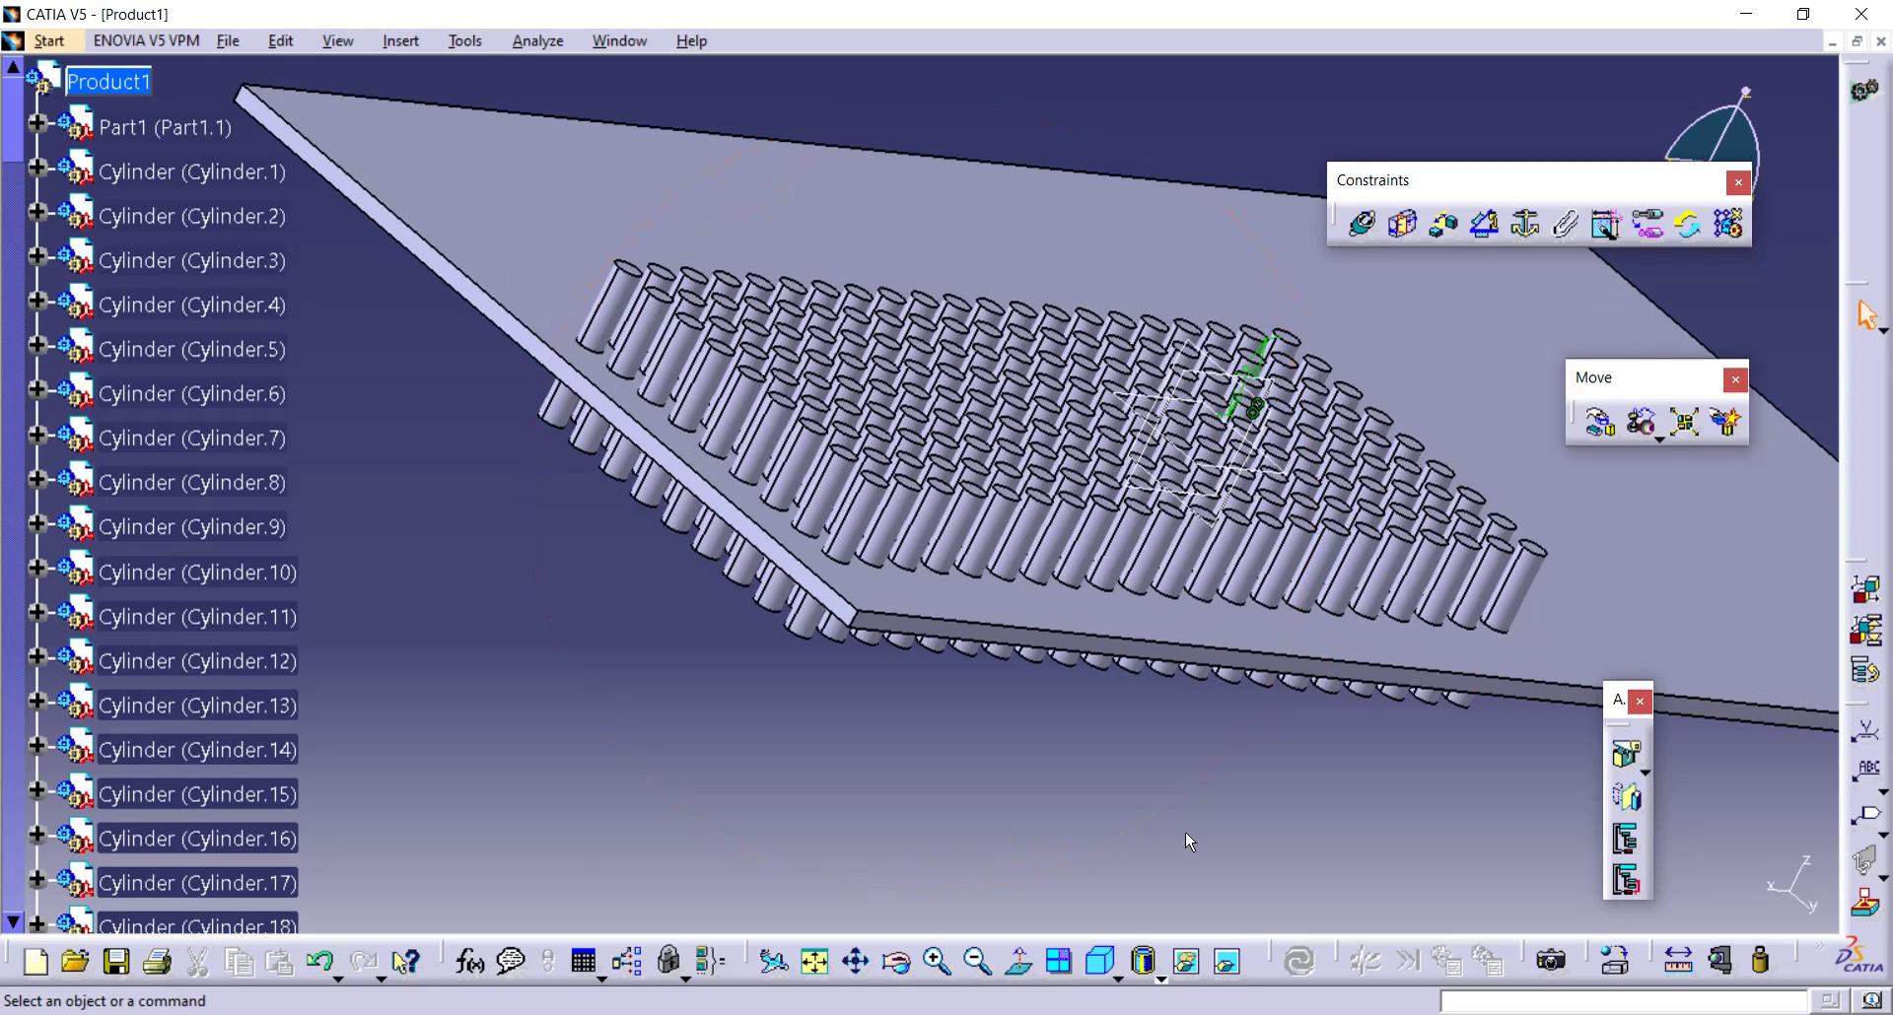